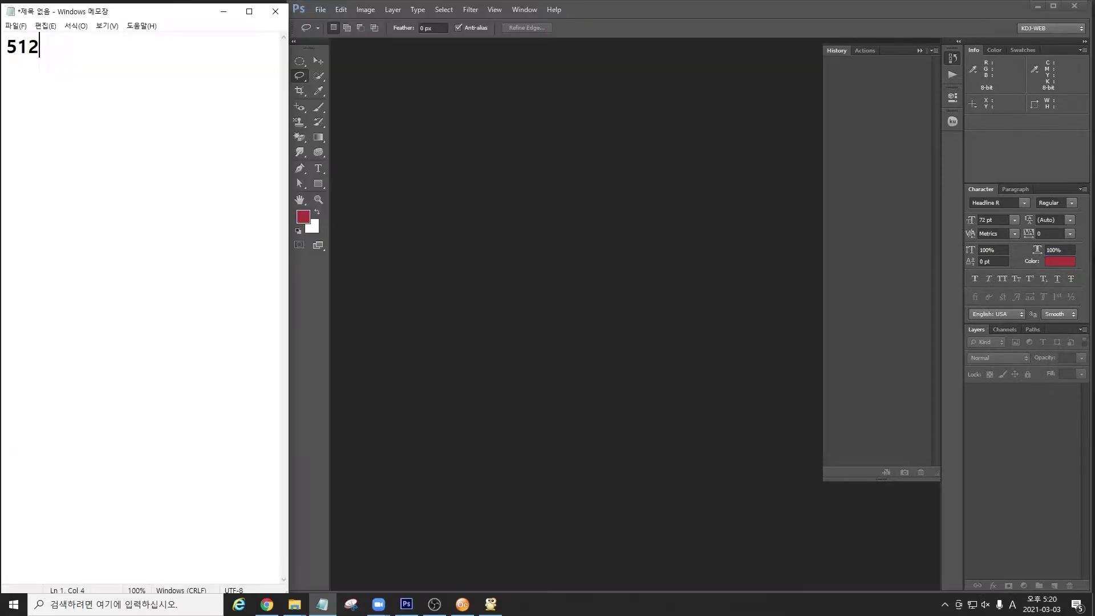
# Replace the text in the Notepad document with the canvas specification 2400* 1700 72dpi.
pyautogui.press('BackSpace')
pyautogui.press('BackSpace')
pyautogui.press('BackSpace')
pyautogui.write('2400* 17')
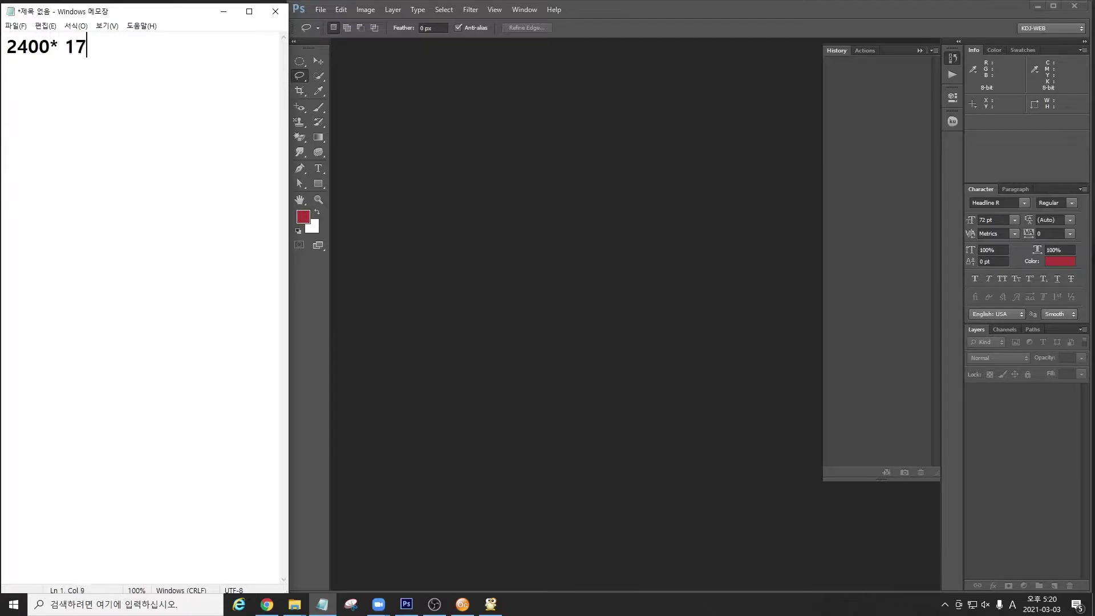
pyautogui.write('00 72do')
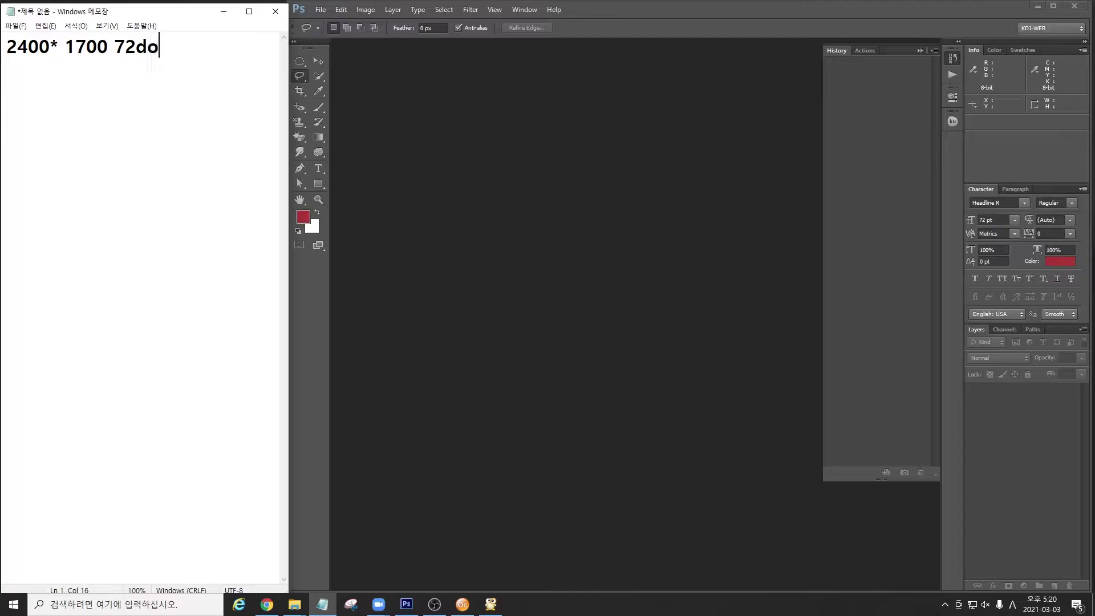
pyautogui.press('BackSpace')
pyautogui.press('BackSpace')
pyautogui.write('dpi')
# Switch to Photoshop, create a new 2400 × 1700 pixel document at 72 pixels/inch, and collapse the History panel.
pyautogui.click(639, 12)
pyautogui.click(321, 10)
pyautogui.click(341, 22)
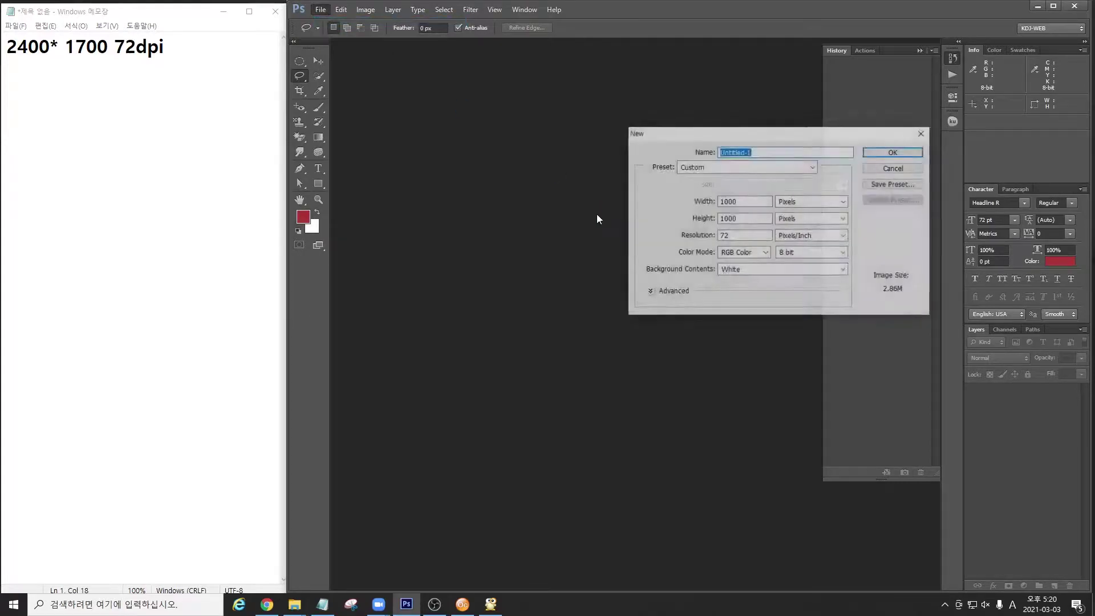
pyautogui.click(736, 201)
pyautogui.write('2400')
pyautogui.press('Tab')
pyautogui.press('Tab')
pyautogui.write('1700')
pyautogui.press('Return')
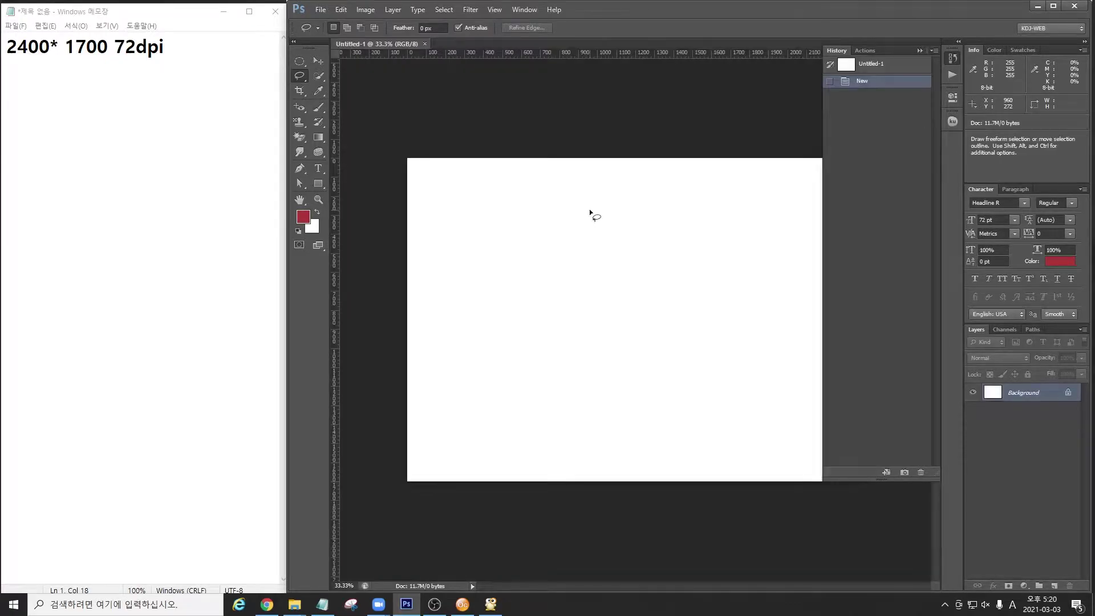
pyautogui.click(920, 50)
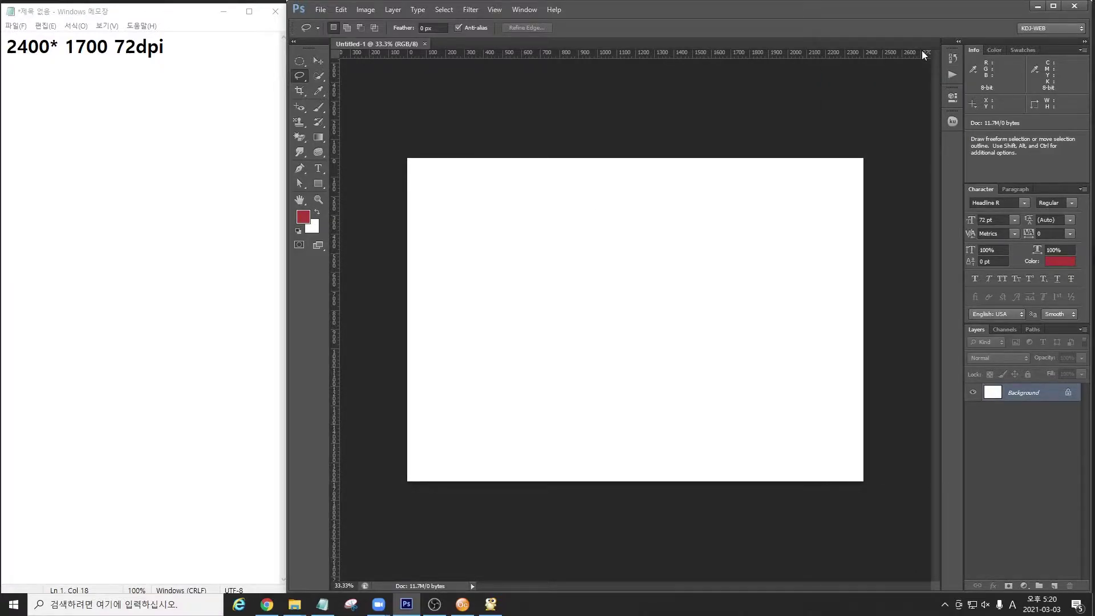
# Open Save As for the new document and go up to the ING folder.
pyautogui.hotkey('alt', 'f')
pyautogui.press('Down')
pyautogui.press('Down')
pyautogui.press('Down')
pyautogui.press('Down')
pyautogui.press('Down')
pyautogui.press('Down')
pyautogui.press('Down')
pyautogui.press('Down')
pyautogui.press('Down')
pyautogui.press('Down')
pyautogui.press('Down')
pyautogui.press('Return')
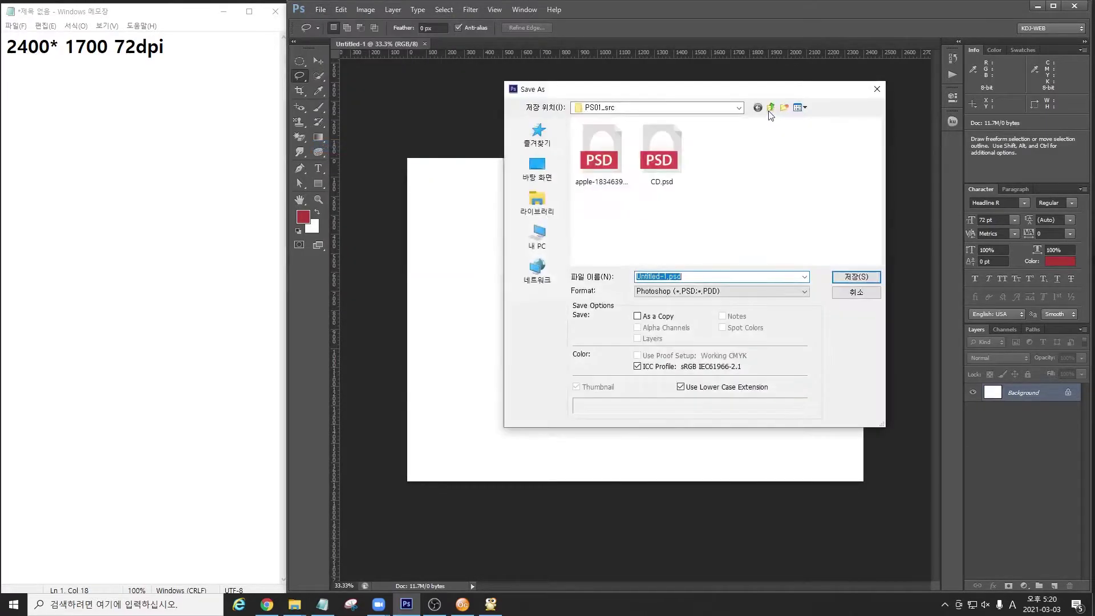
pyautogui.click(770, 107)
# Switch to Notepad, add a second line reading space_icon, and copy that name.
pyautogui.click(249, 176)
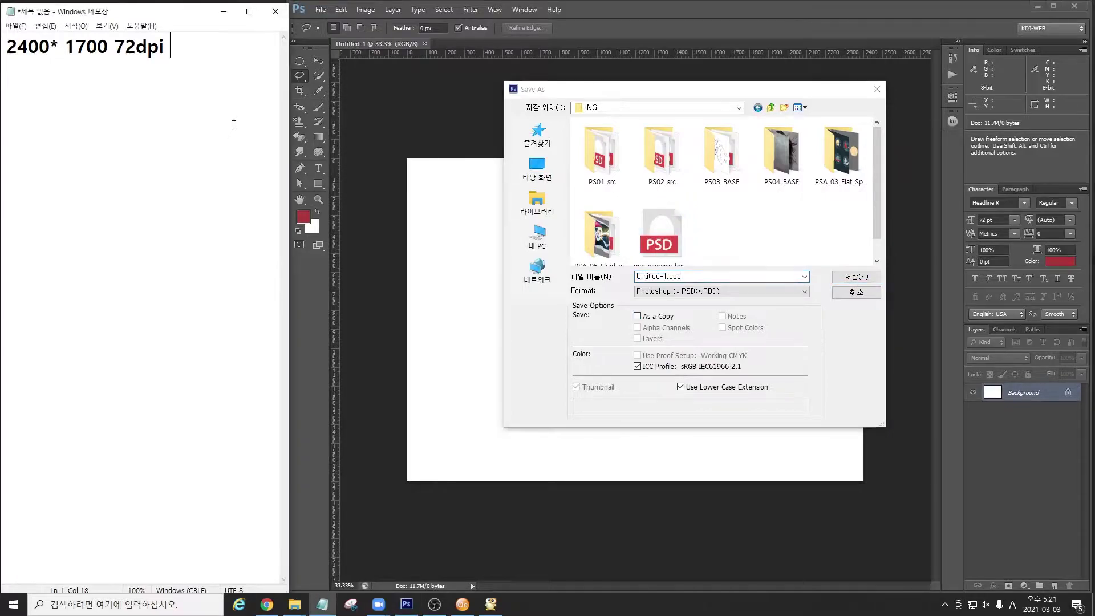
pyautogui.press('Return')
pyautogui.write('spa')
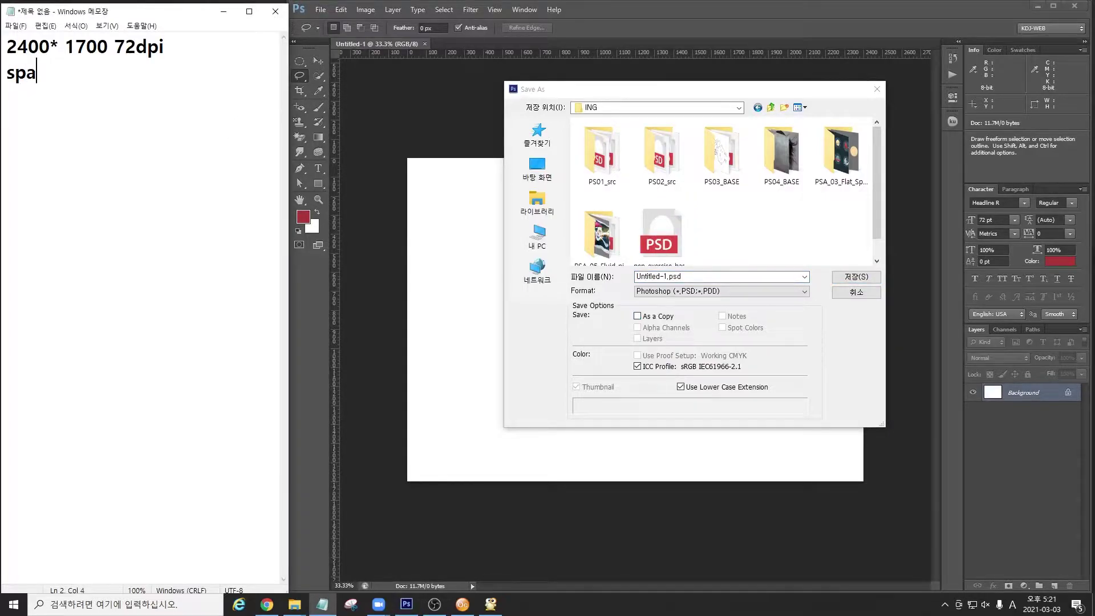
pyautogui.write('ce_icon')
pyautogui.hotkey('shift', 'Home')
pyautogui.hotkey('ctrl', 'c')
# Save the Photoshop document in the ING folder as a PSD file with the copied name space_icon.
pyautogui.click(722, 278)
pyautogui.hotkey('ctrl', 'v')
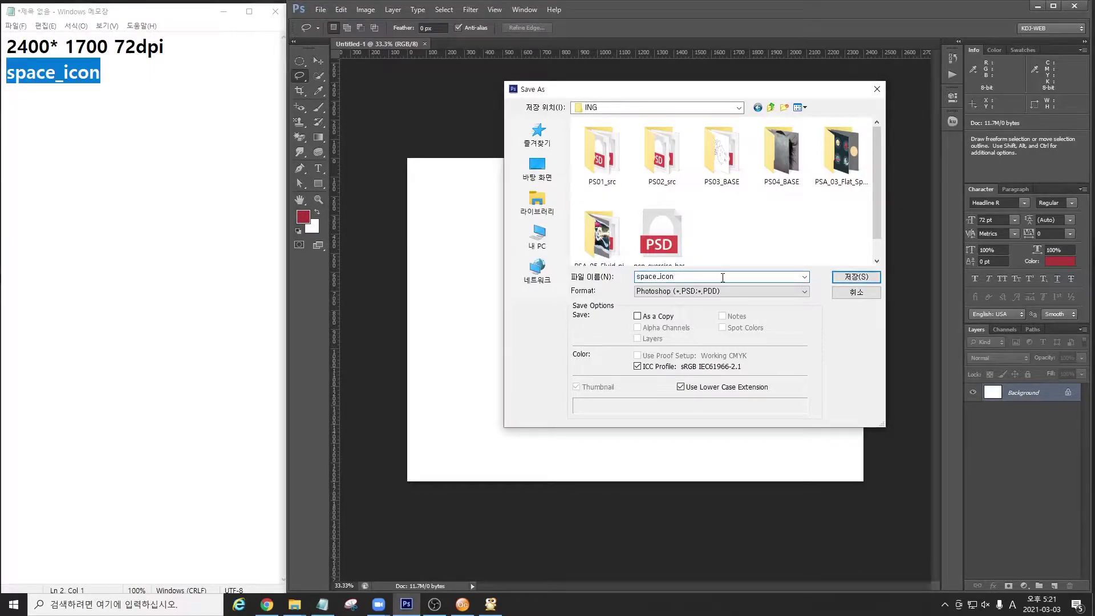
pyautogui.press('Return')
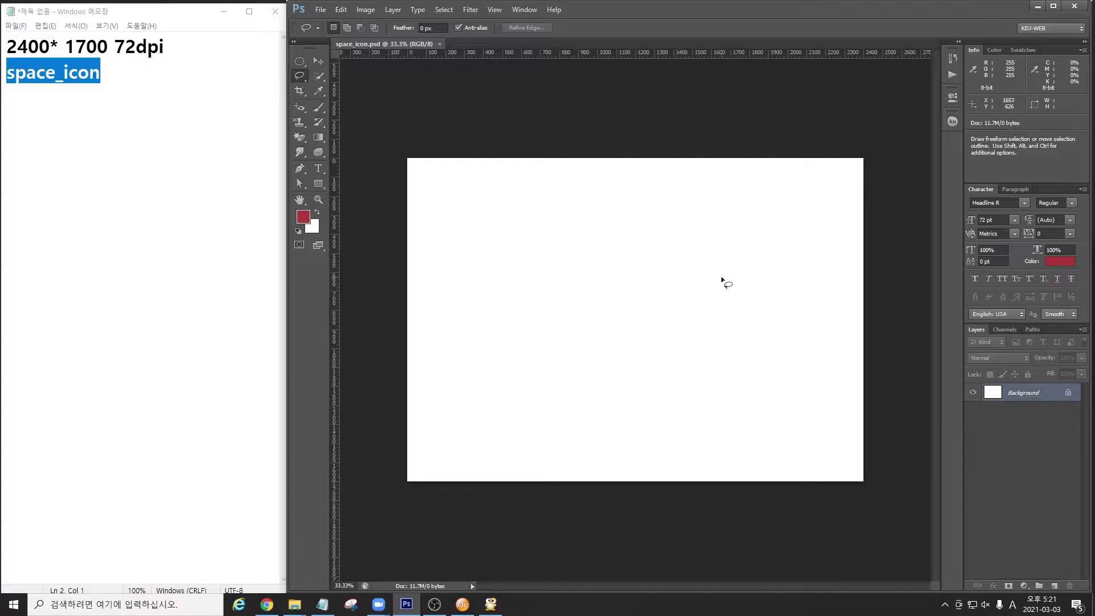
# Switch to Notepad and add the line 512*512 ellipse 49 77 91 below a blank line.
pyautogui.click(6, 123)
pyautogui.write('512*512')
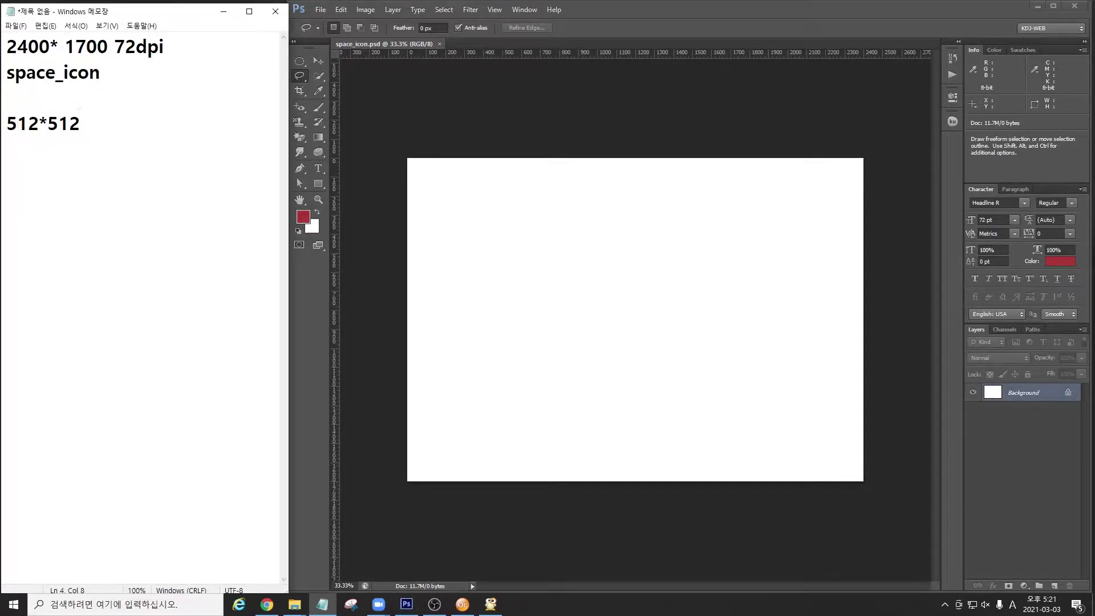
pyautogui.write(' exp')
pyautogui.press('BackSpace')
pyautogui.press('BackSpace')
pyautogui.write('llise')
pyautogui.press('BackSpace')
pyautogui.write('pse ')
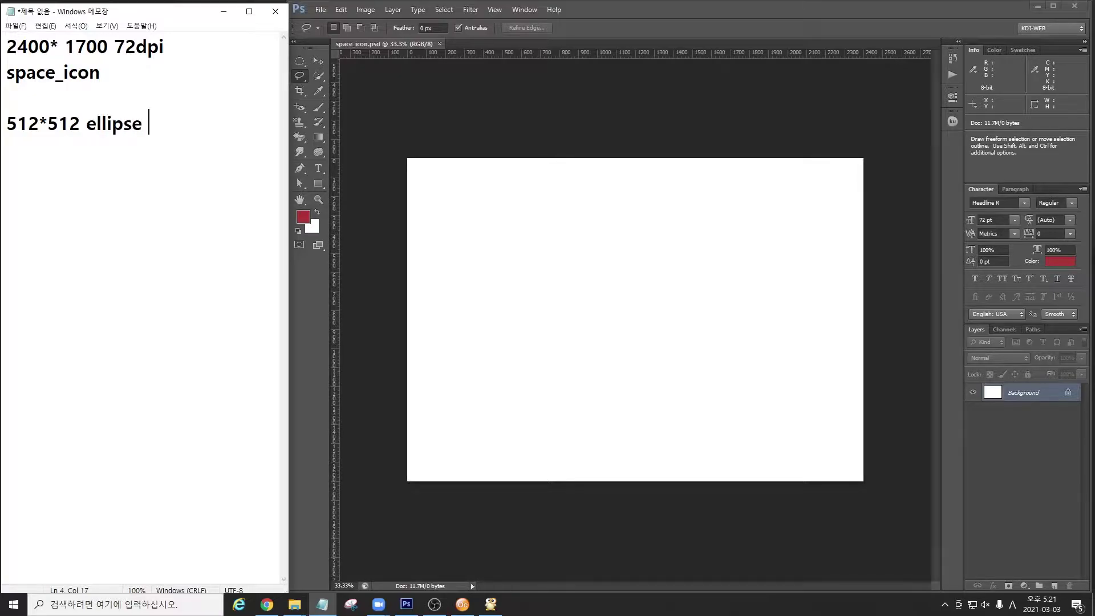
pyautogui.write('49 77 91')
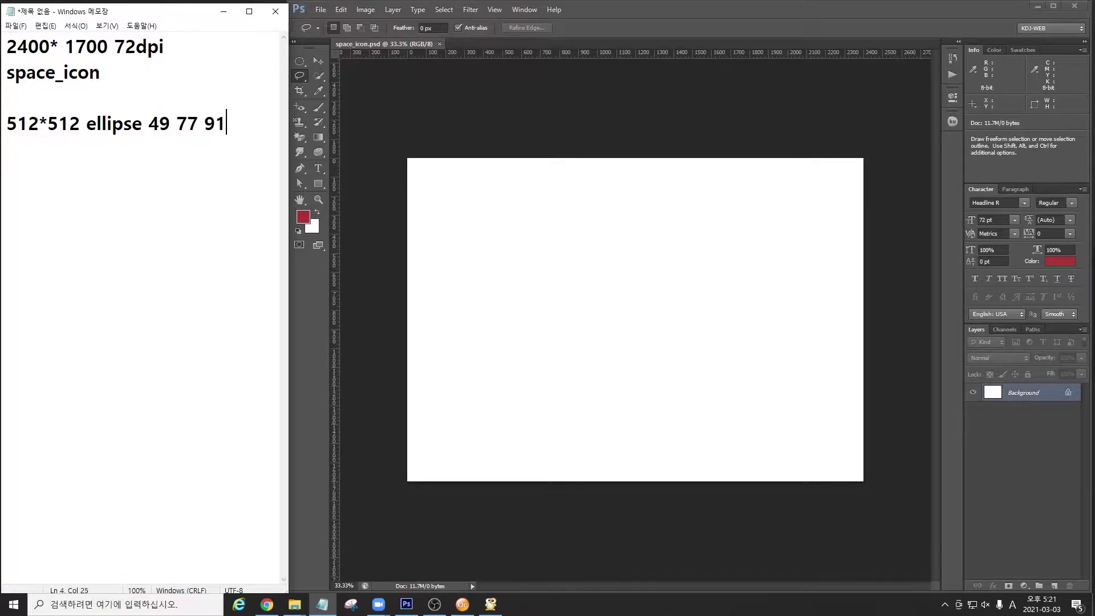
# Add a new line to the notes reading 레이어 이름 icon bg.
pyautogui.press('Return')
pyautogui.write('fpdl')
pyautogui.press('BackSpace')
pyautogui.press('BackSpace')
pyautogui.press('BackSpace')
pyautogui.press('BackSpace')
pyautogui.press('Hangul')
pyautogui.write('레이어 이름')
pyautogui.press('Hangul')
pyautogui.write('icon bg')
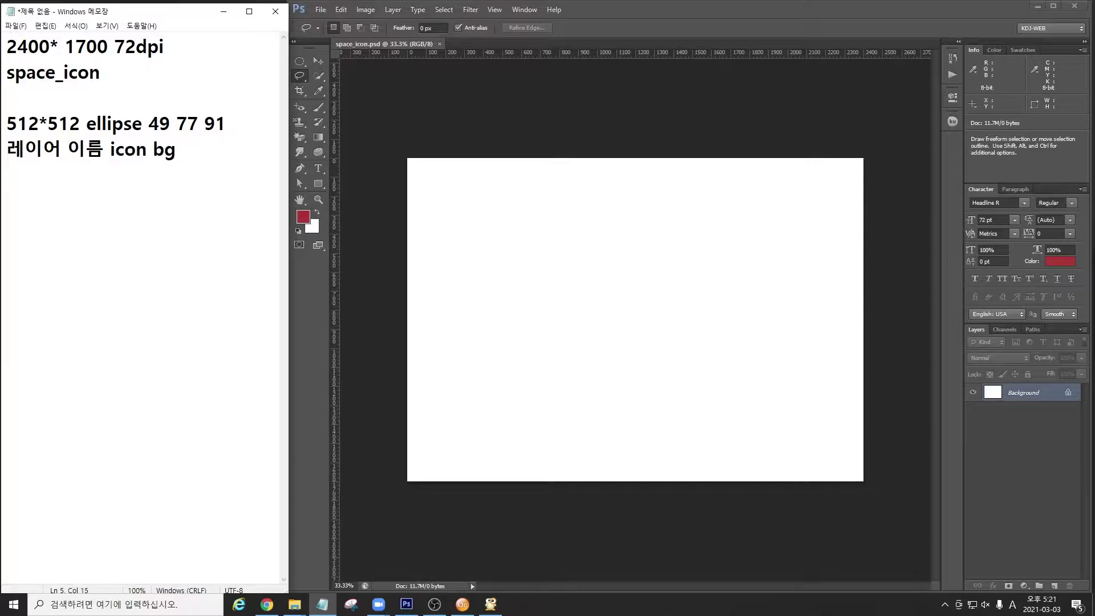
# Switch to Photoshop and create a 512 × 512 px ellipse shape left of the canvas centre with the Ellipse tool.
pyautogui.click(498, 43)
pyautogui.click(318, 184)
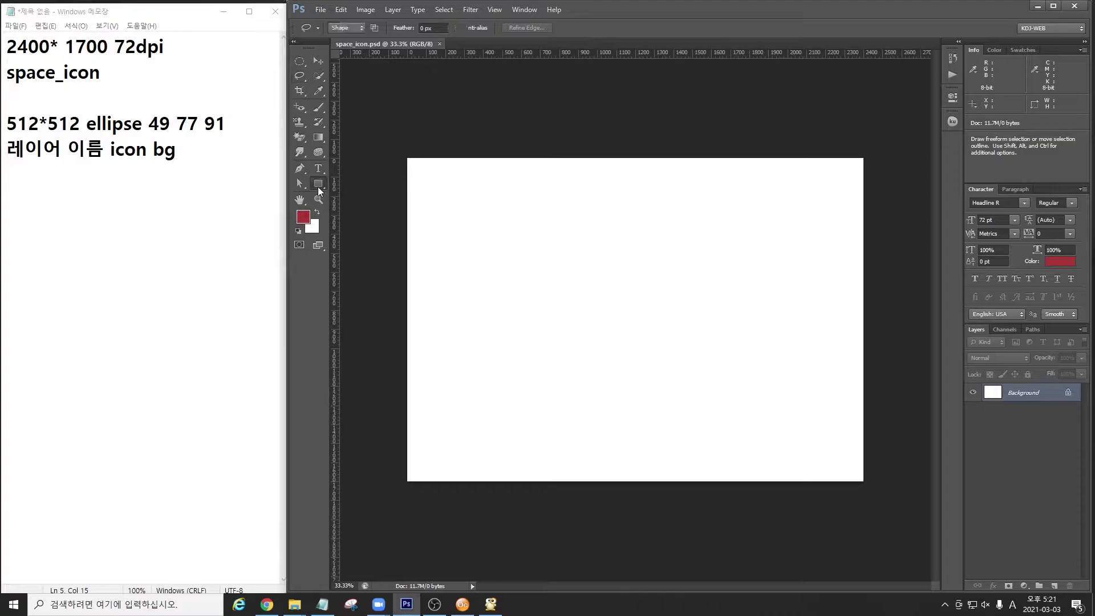
pyautogui.click(369, 204)
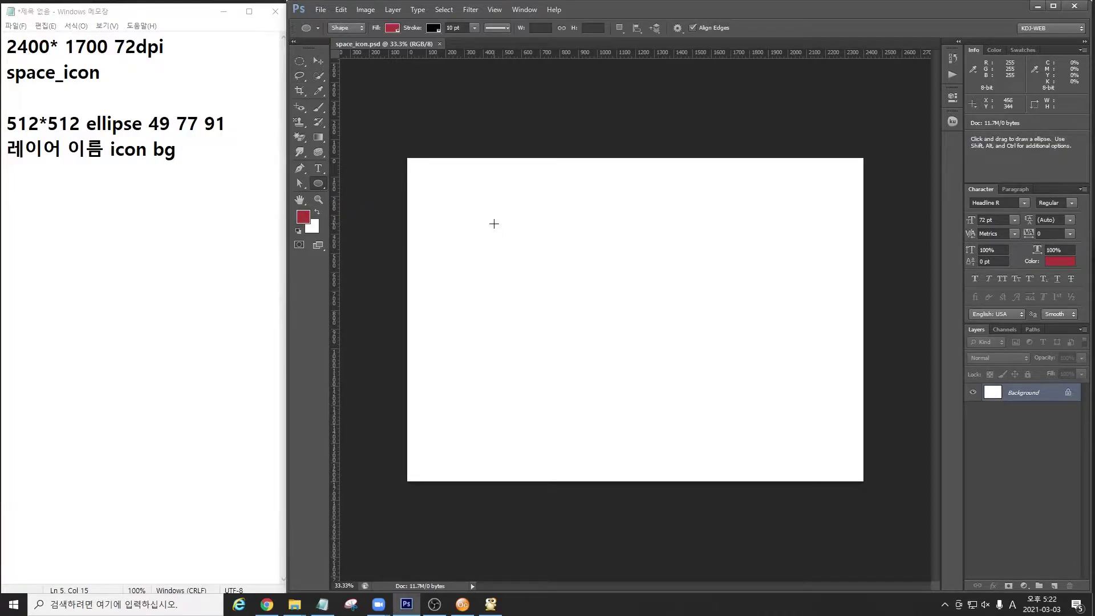
pyautogui.click(495, 223)
pyautogui.write('512')
pyautogui.press('Tab')
pyautogui.write('5812')
pyautogui.press('Return')
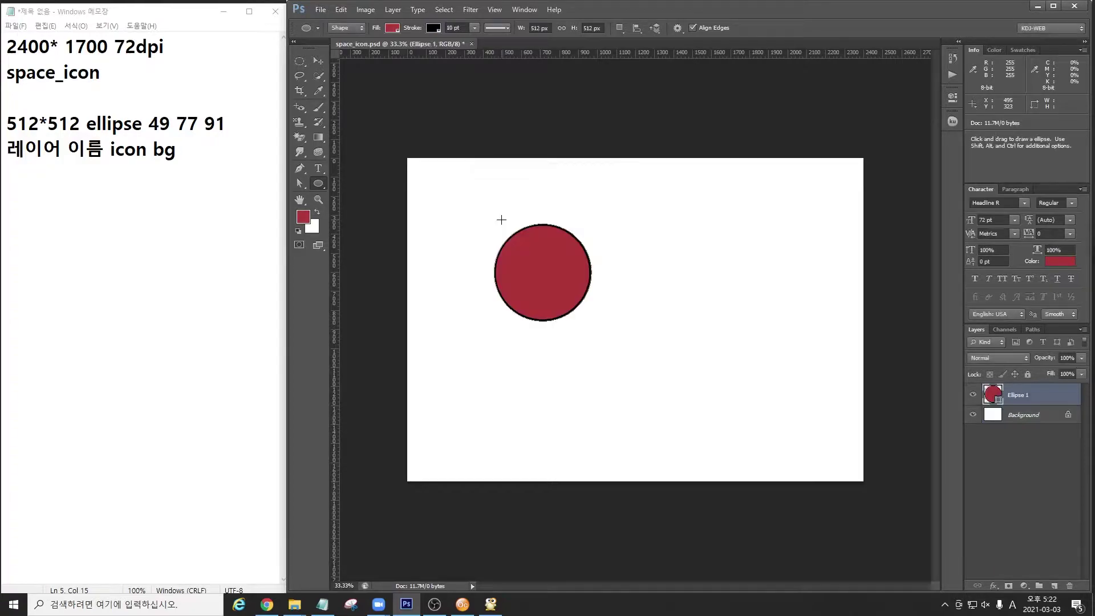
# Remove the stroke from the ellipse shape.
pyautogui.click(432, 29)
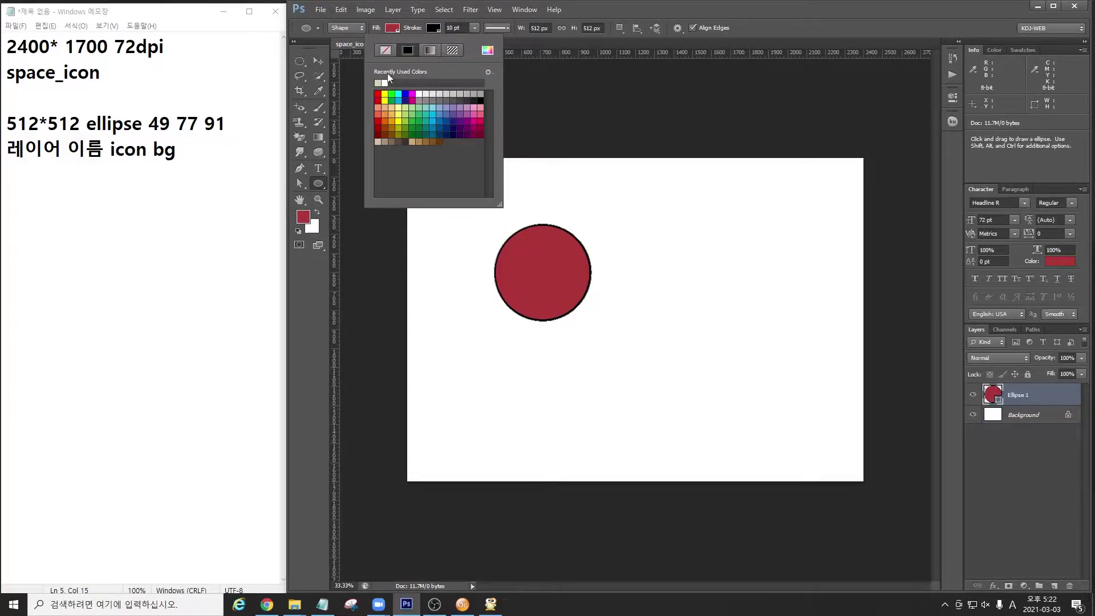
pyautogui.click(385, 51)
pyautogui.click(392, 28)
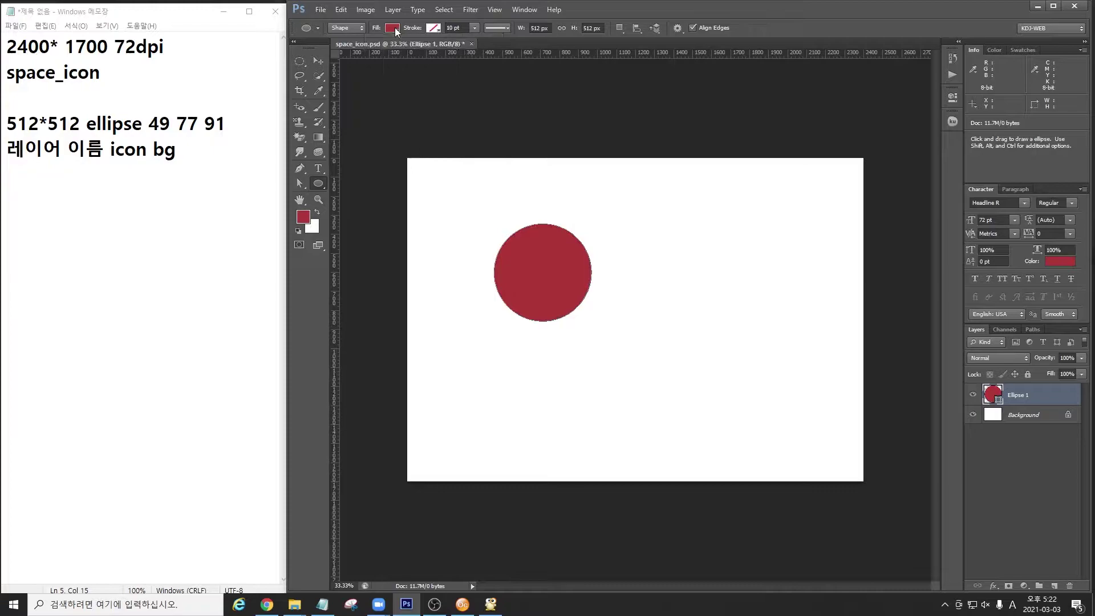
# Set the ellipse's fill colour to RGB 49, 77, 91.
pyautogui.click(392, 28)
pyautogui.click(445, 50)
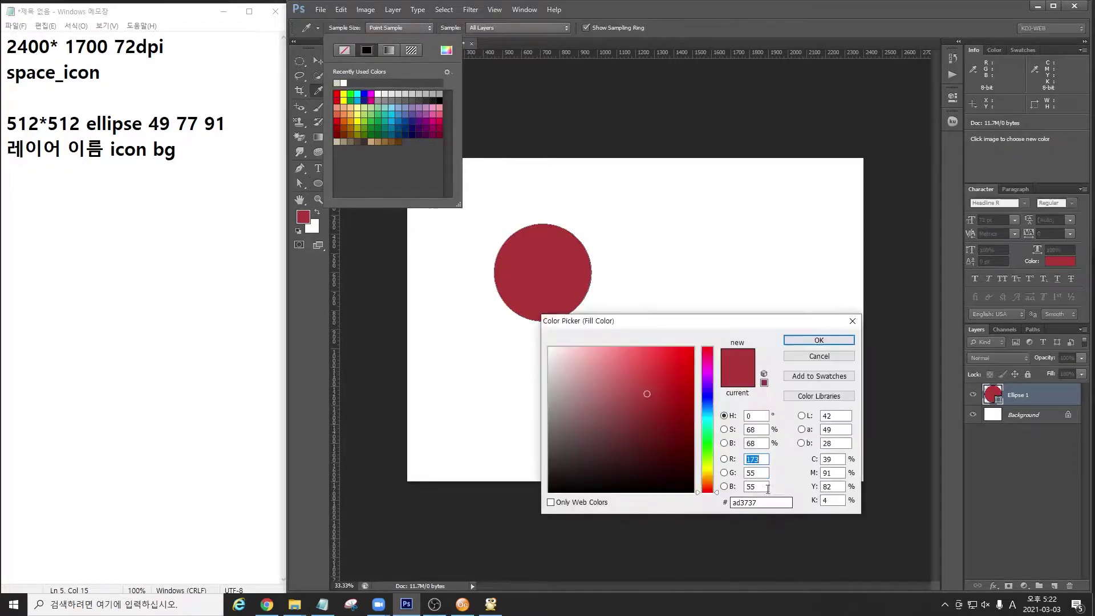
pyautogui.doubleClick(755, 459)
pyautogui.write('49')
pyautogui.press('Tab')
pyautogui.write('77')
pyautogui.press('Tab')
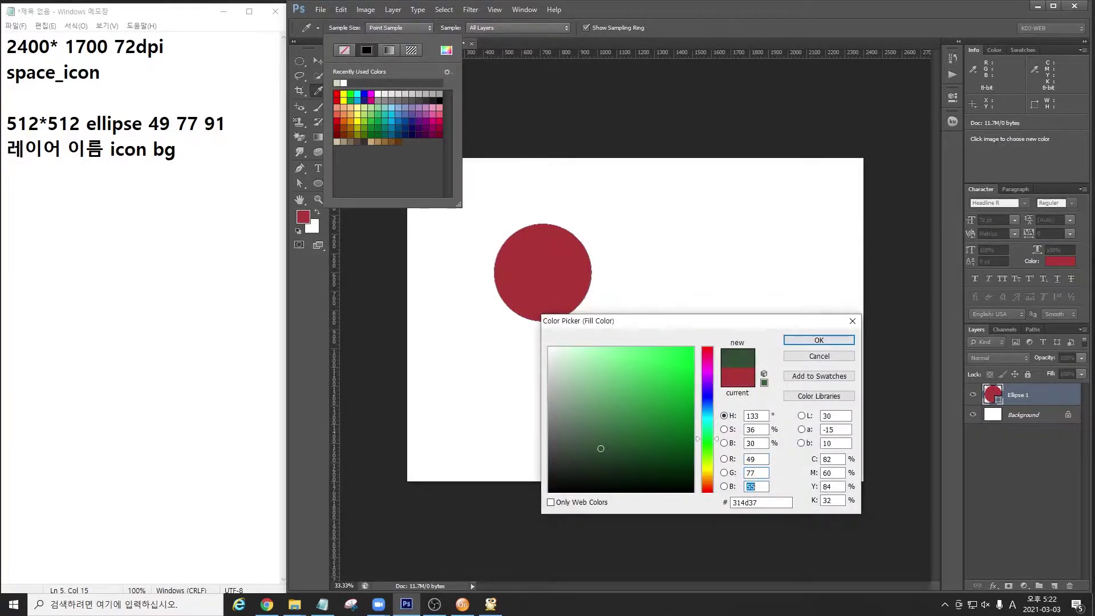
pyautogui.write('91')
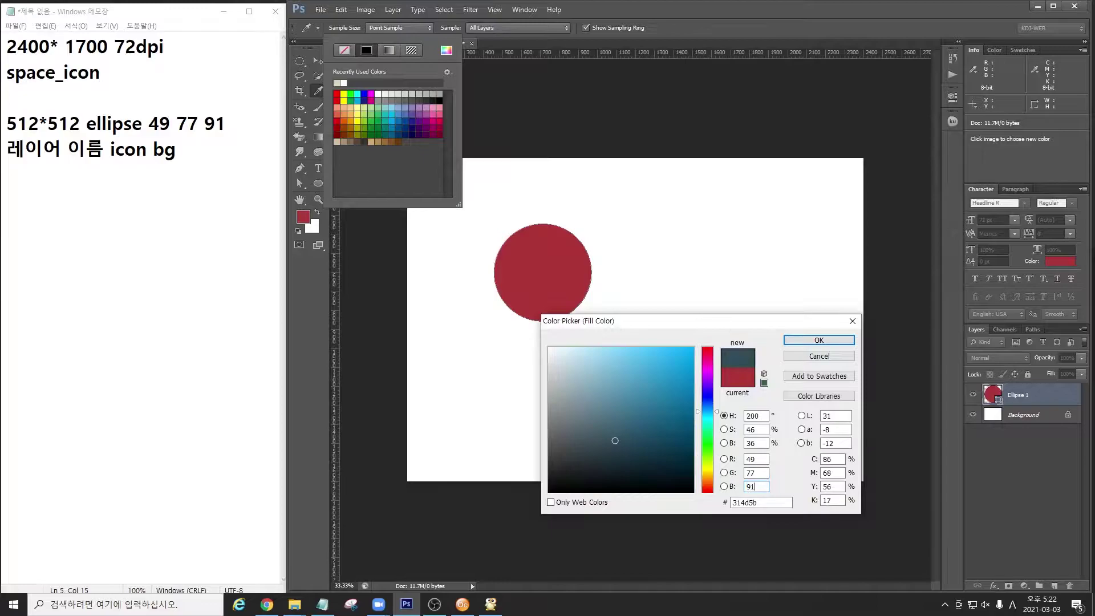
pyautogui.click(836, 341)
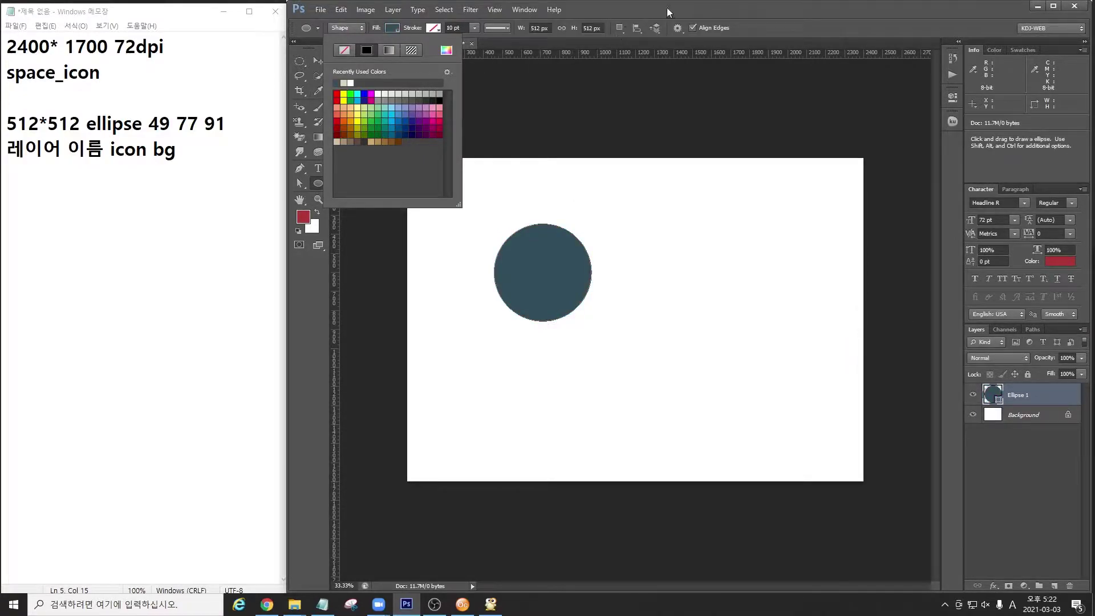
pyautogui.press('Return')
# Float the space_icon.psd window, open pallet.jpg, and place the icon document below the palette image.
pyautogui.moveTo(428, 53); pyautogui.dragTo(594, 56)
pyautogui.hotkey('ctrl', 'o')
pyautogui.click(847, 375)
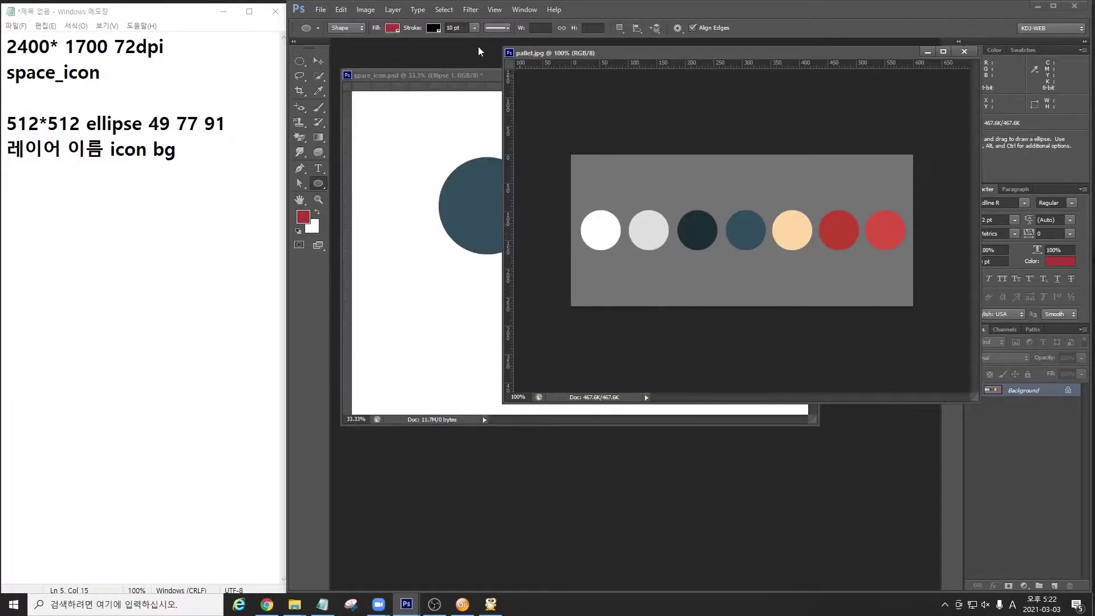
pyautogui.moveTo(457, 74); pyautogui.dragTo(456, 211)
pyautogui.moveTo(829, 561); pyautogui.dragTo(943, 590)
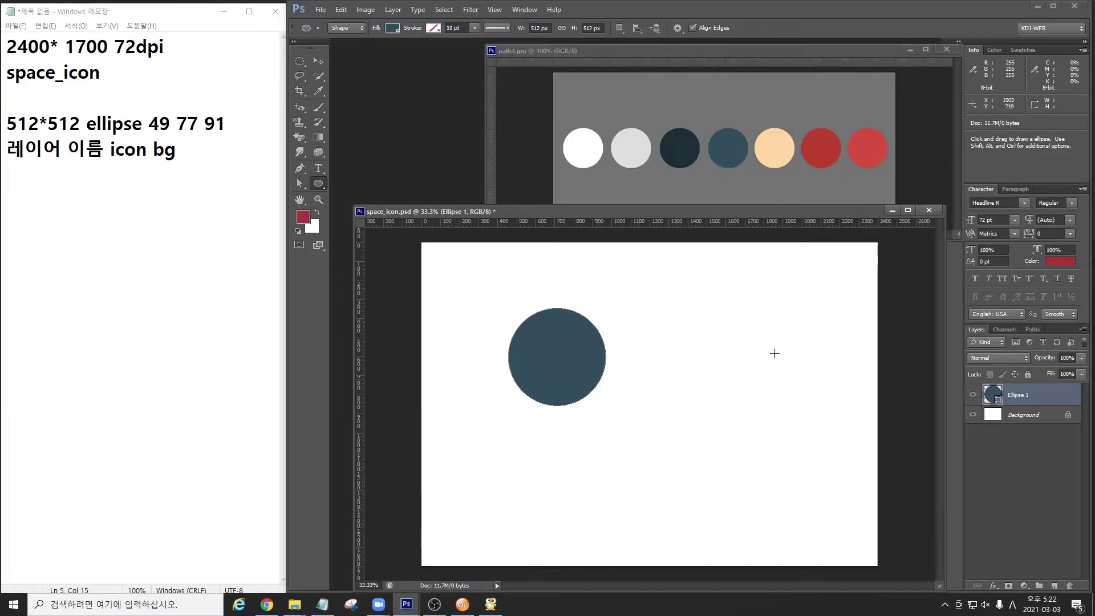
# Move the ellipse to the canvas's upper-left area and rename its layer icon bg using the name copied from the notes.
pyautogui.click(324, 61)
pyautogui.moveTo(555, 342); pyautogui.dragTo(504, 305)
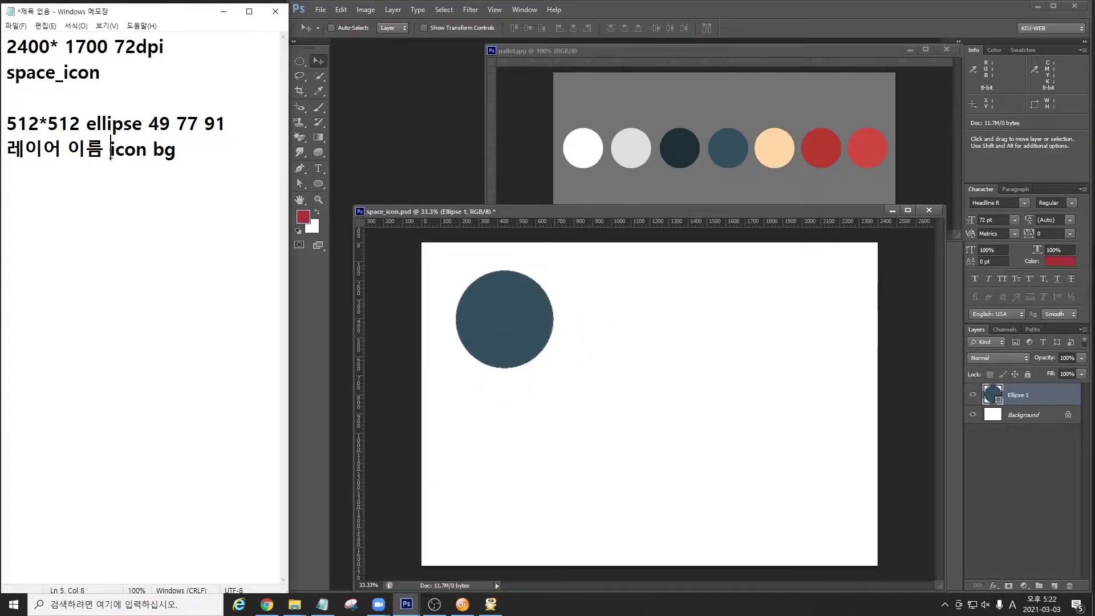
pyautogui.moveTo(110, 149); pyautogui.dragTo(176, 150)
pyautogui.hotkey('ctrl', 'c')
pyautogui.click(1017, 395)
pyautogui.doubleClick(1018, 395)
pyautogui.hotkey('ctrl', 'v')
pyautogui.press('Return')
pyautogui.click(1038, 408)
pyautogui.click(1039, 403)
pyautogui.hotkey('ctrl', '4')
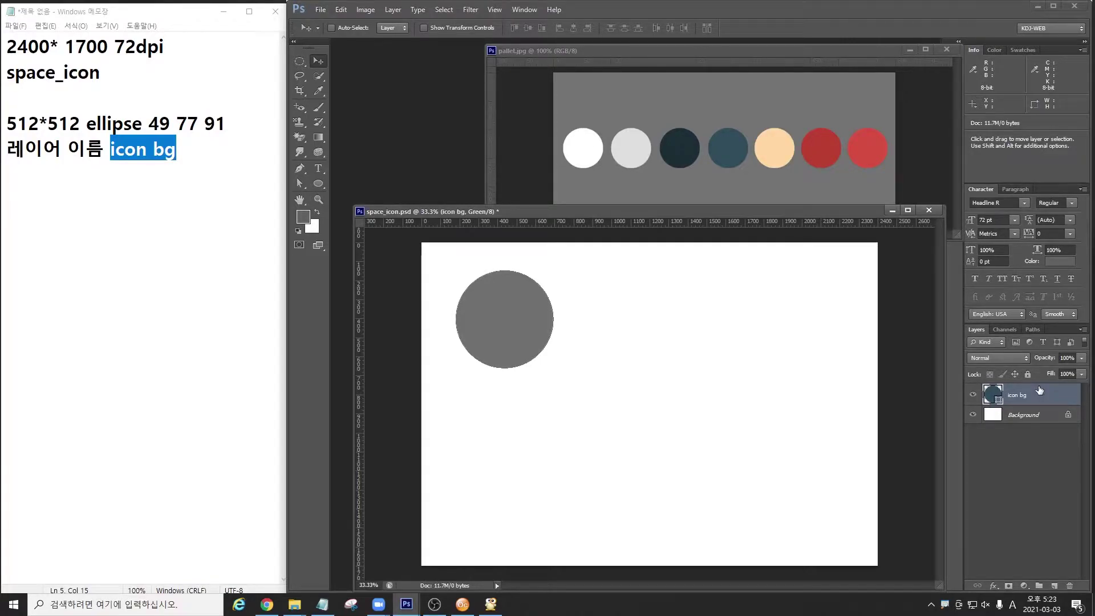
# Arrange the Notepad window above the image viewer so the rocket in the space icons reference image stays visible beneath the notes.
pyautogui.click(180, 325)
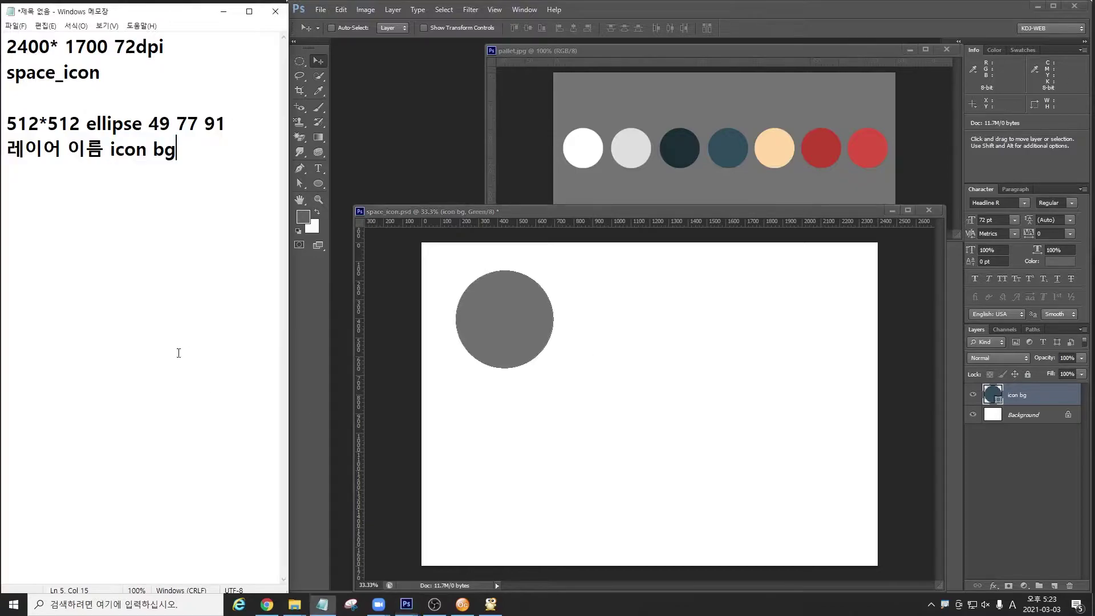
pyautogui.moveTo(135, 5); pyautogui.dragTo(142, 144)
pyautogui.click(142, 164)
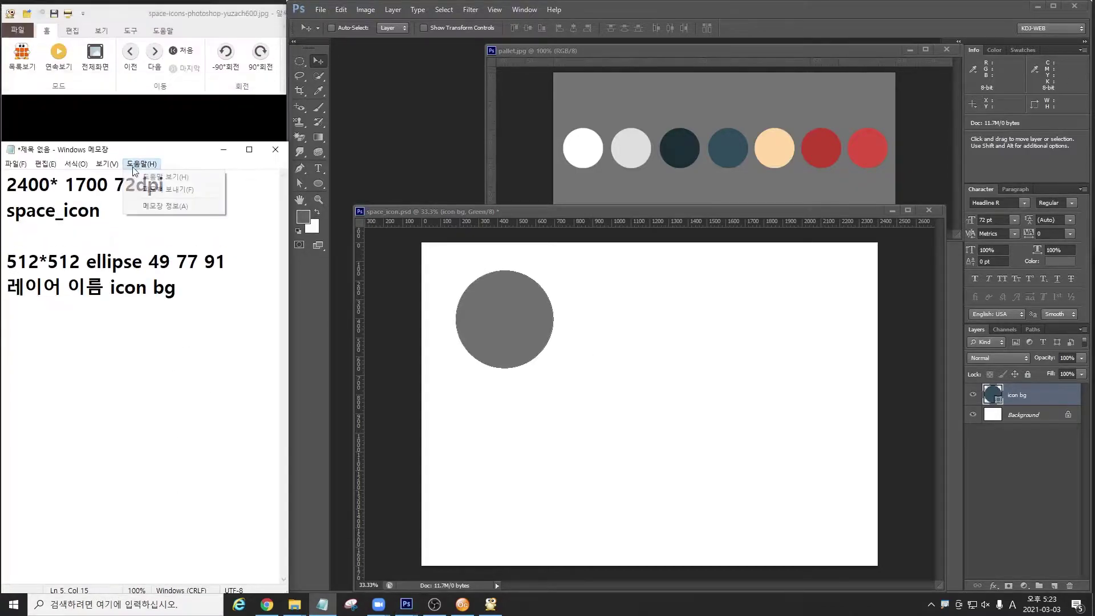
pyautogui.click(146, 151)
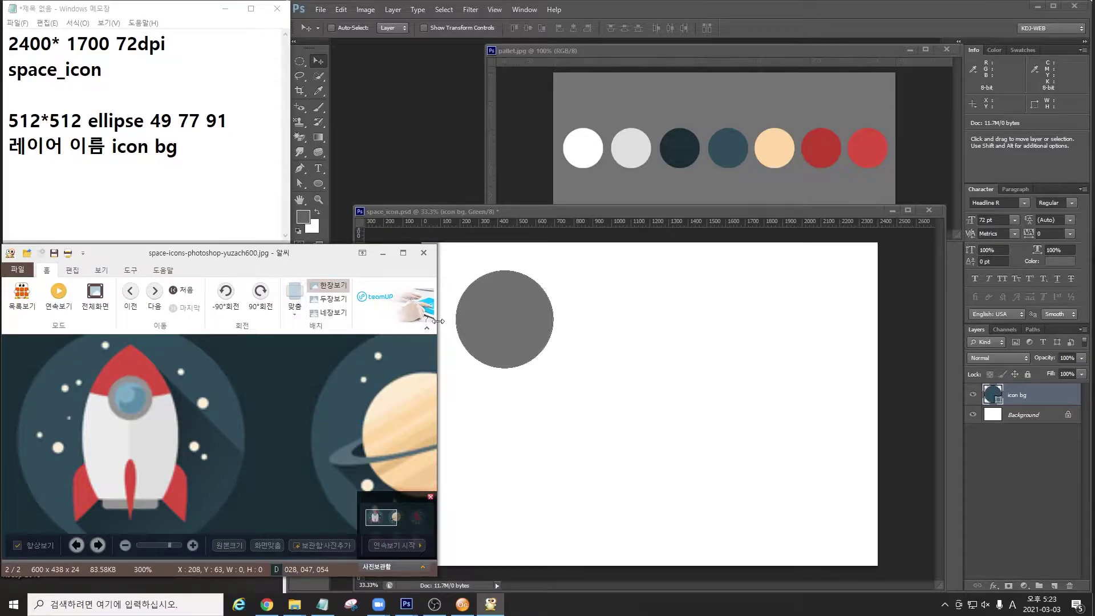
pyautogui.click(423, 227)
# In Notepad, add a dashed separator line followed by the line 242*400 ellipse 235 235 235.
pyautogui.hotkey('alt', 'Tab')
pyautogui.write('----------------')
pyautogui.press('Return')
pyautogui.write('2423')
pyautogui.press('BackSpace')
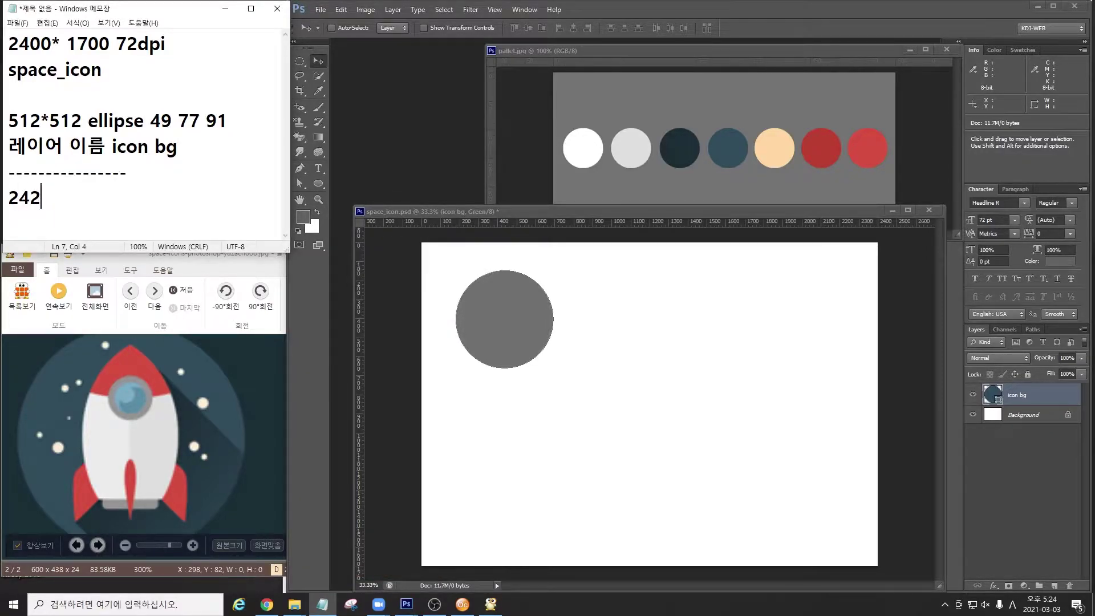
pyautogui.write('* 20')
pyautogui.press('BackSpace')
pyautogui.press('BackSpace')
pyautogui.press('BackSpace')
pyautogui.write('400')
pyautogui.press('Hangul')
pyautogui.write('ㄷ')
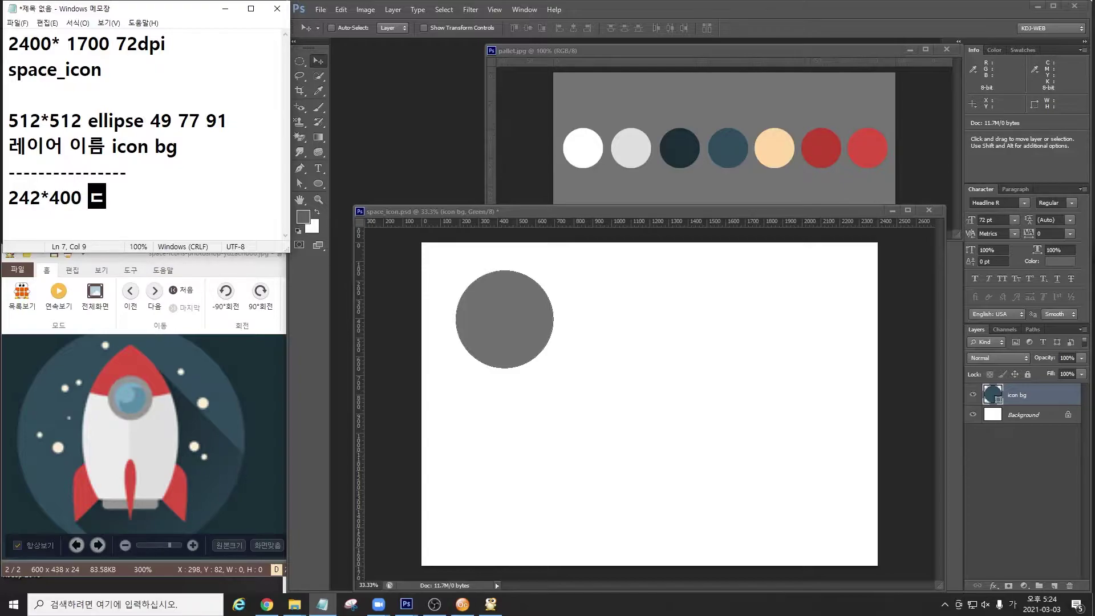
pyautogui.press('BackSpace')
pyautogui.press('Hangul')
pyautogui.write('ellipse 235 234')
pyautogui.press('BackSpace')
pyautogui.write('5 235')
# Activate the Ellipse tool in Photoshop and set its drawing mode to Shape.
pyautogui.click(318, 183)
pyautogui.click(534, 234)
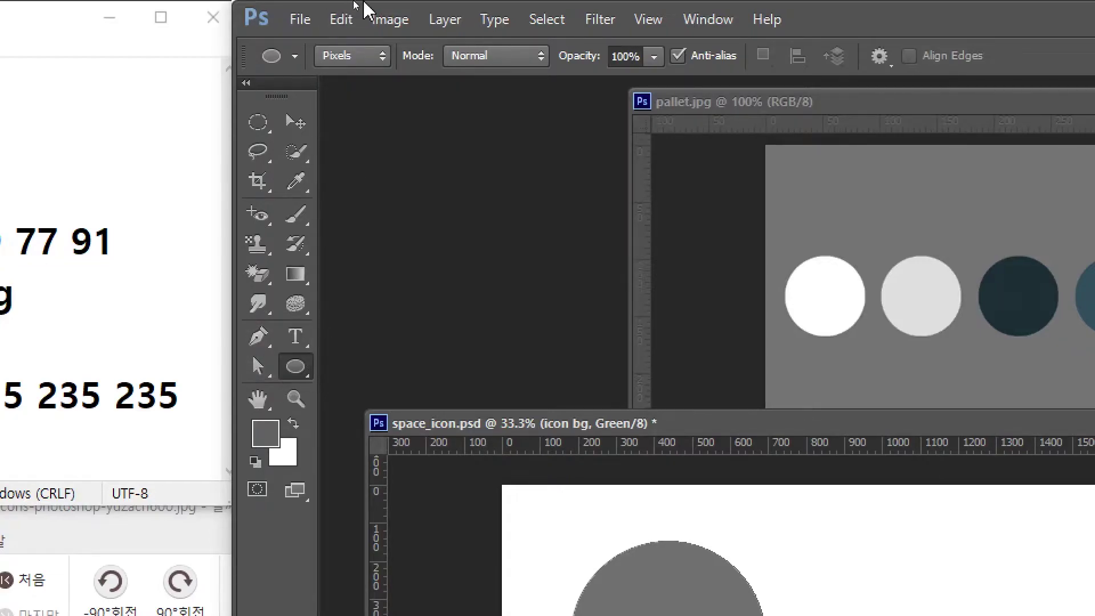
pyautogui.click(346, 59)
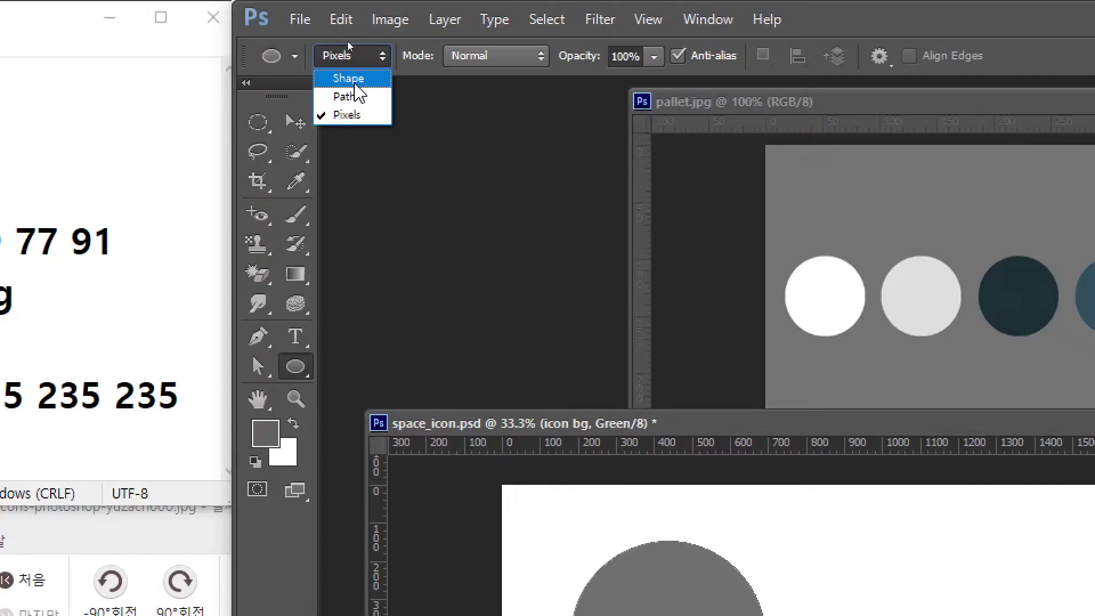
pyautogui.click(352, 80)
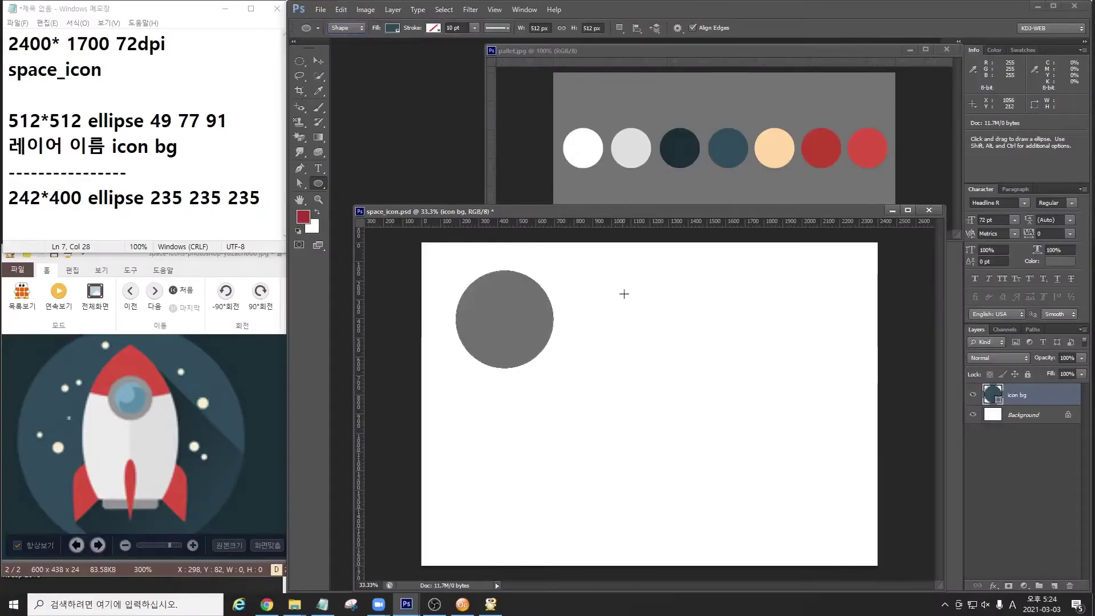
# Create an ellipse shape 242 px wide and 400 px high on the canvas.
pyautogui.click(902, 581)
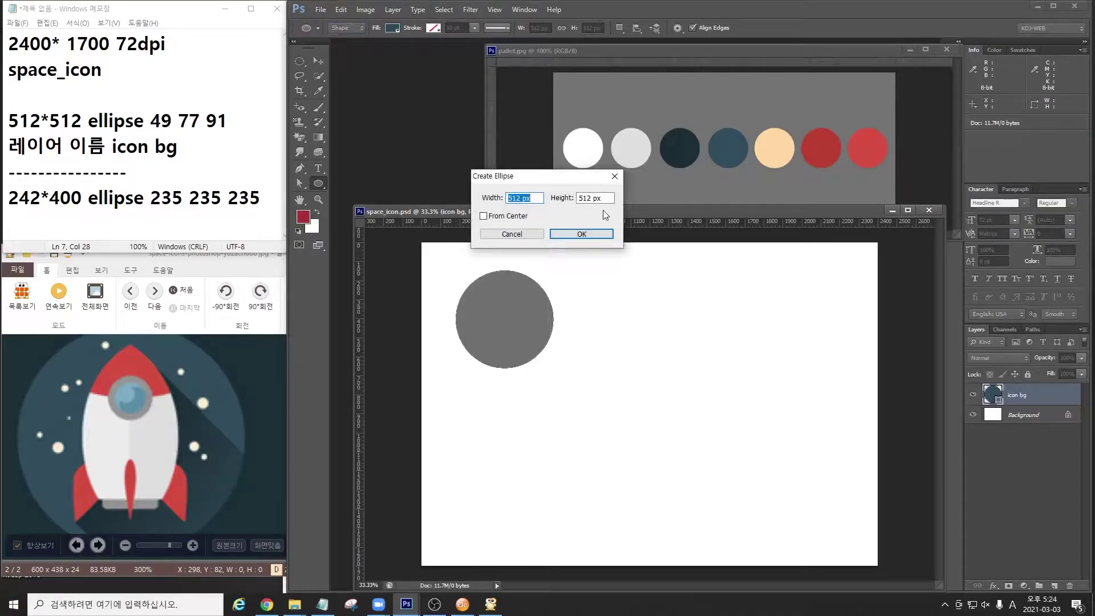
pyautogui.write('242')
pyautogui.press('Tab')
pyautogui.write('400')
pyautogui.press('Return')
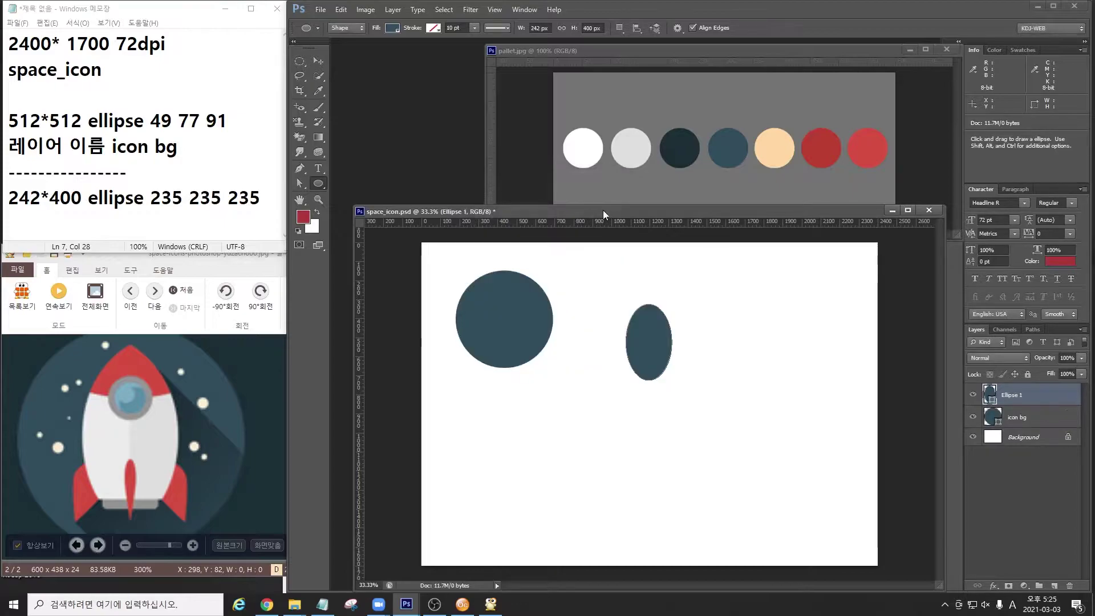
# Set the new ellipse's fill colour to RGB 235, 235, 235.
pyautogui.doubleClick(991, 394)
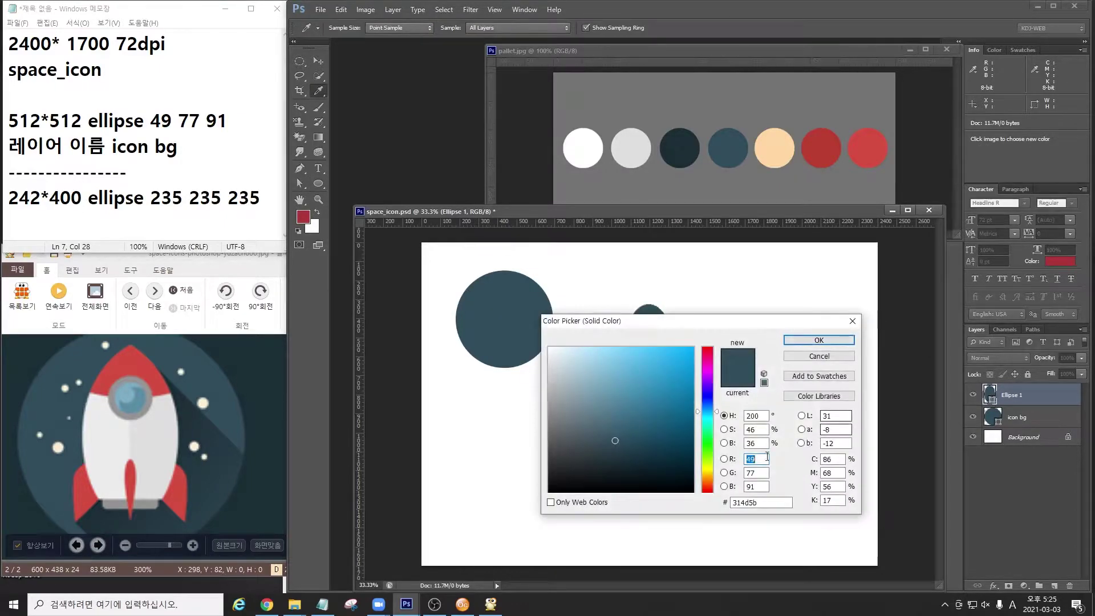
pyautogui.write('235')
pyautogui.press('Tab')
pyautogui.write('235')
pyautogui.press('Tab')
pyautogui.write('235')
pyautogui.press('Return')
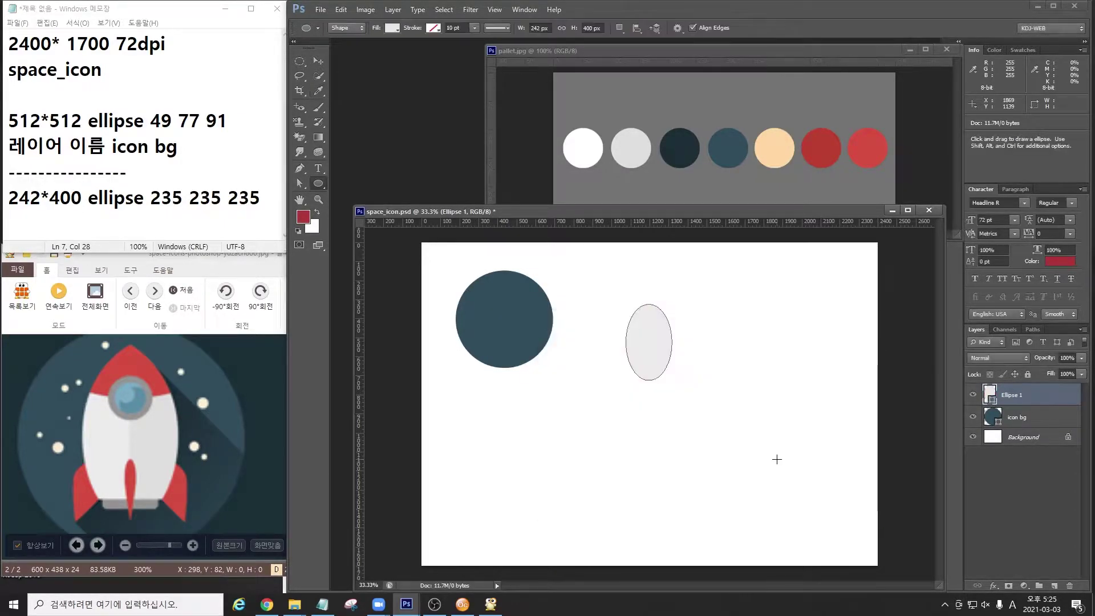
# Move the light gray ellipse onto the centre of the round dark blue icon background.
pyautogui.click(318, 61)
pyautogui.moveTo(640, 336); pyautogui.dragTo(511, 313)
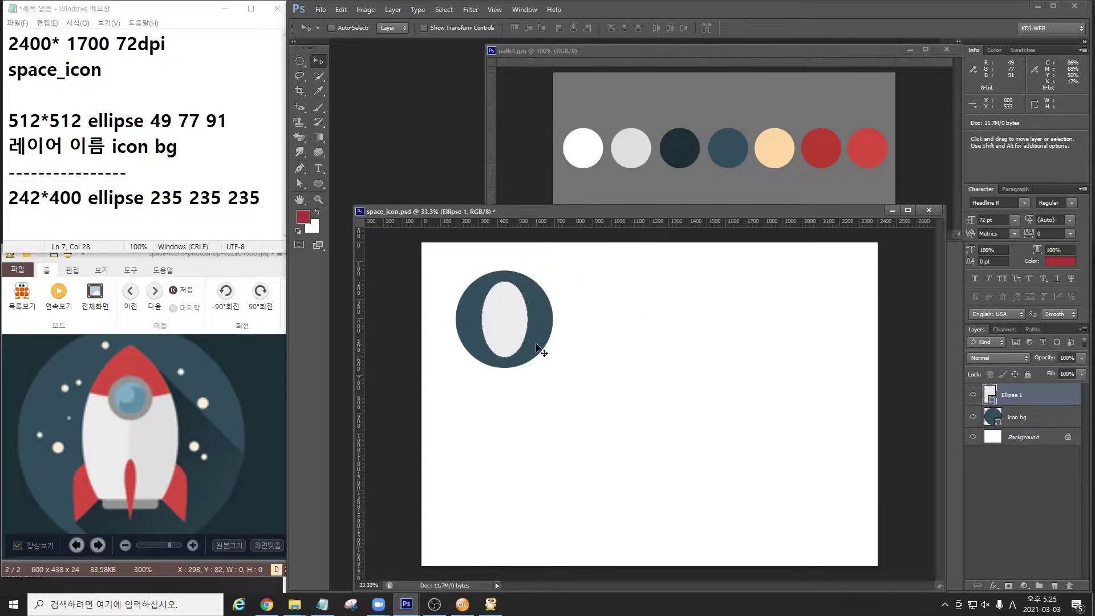
pyautogui.press('z')
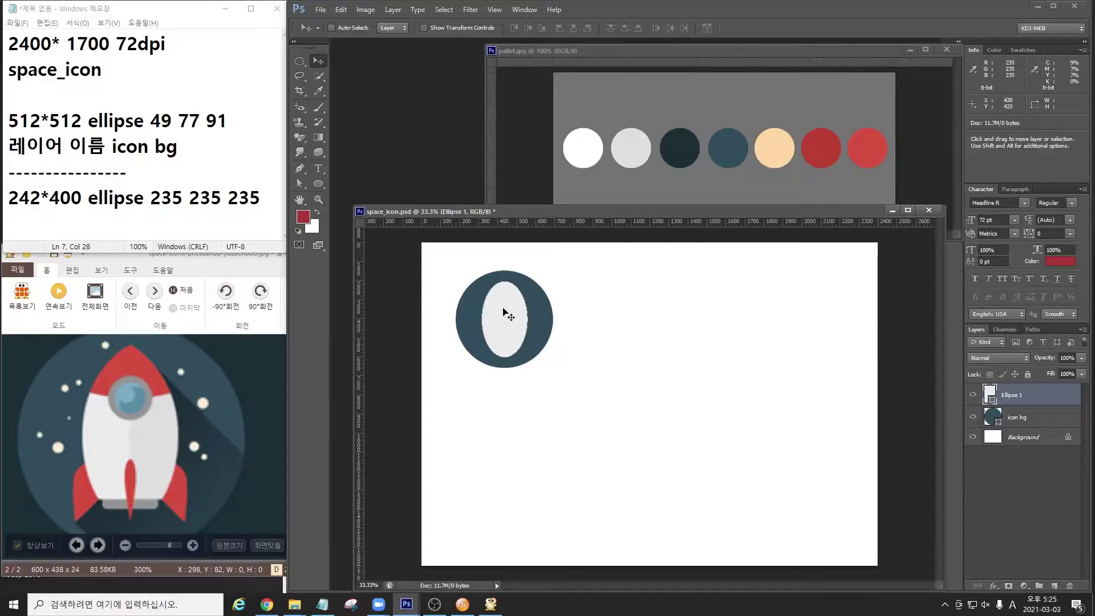
pyautogui.moveTo(489, 290); pyautogui.dragTo(801, 368)
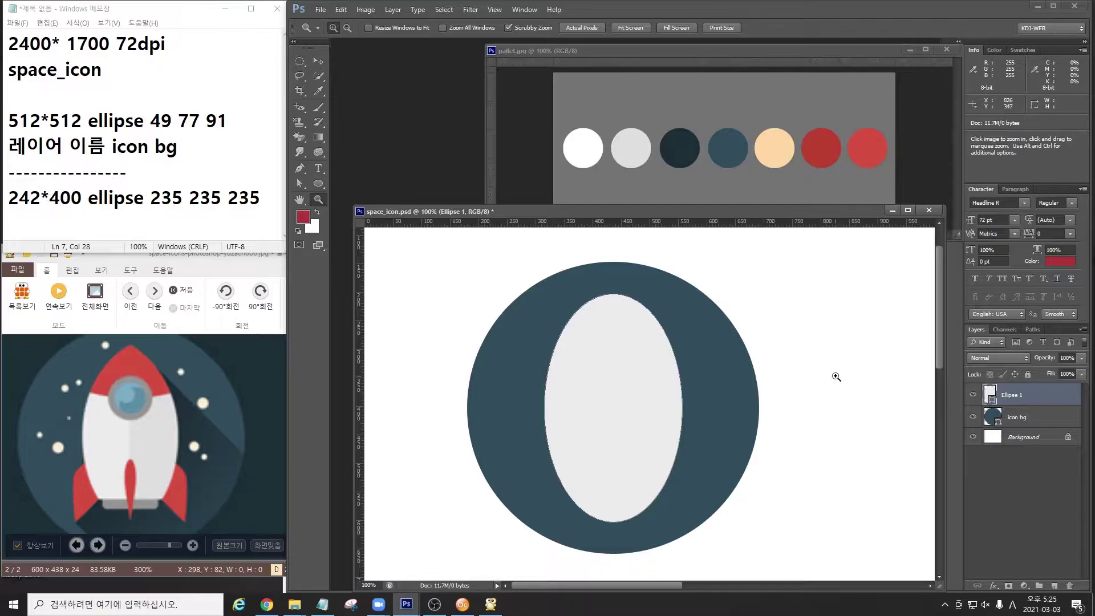
# Examine the ellipse's path operation choices and toggle the Ellipse 1 layer's visibility to compare it with the background circle.
pyautogui.click(318, 184)
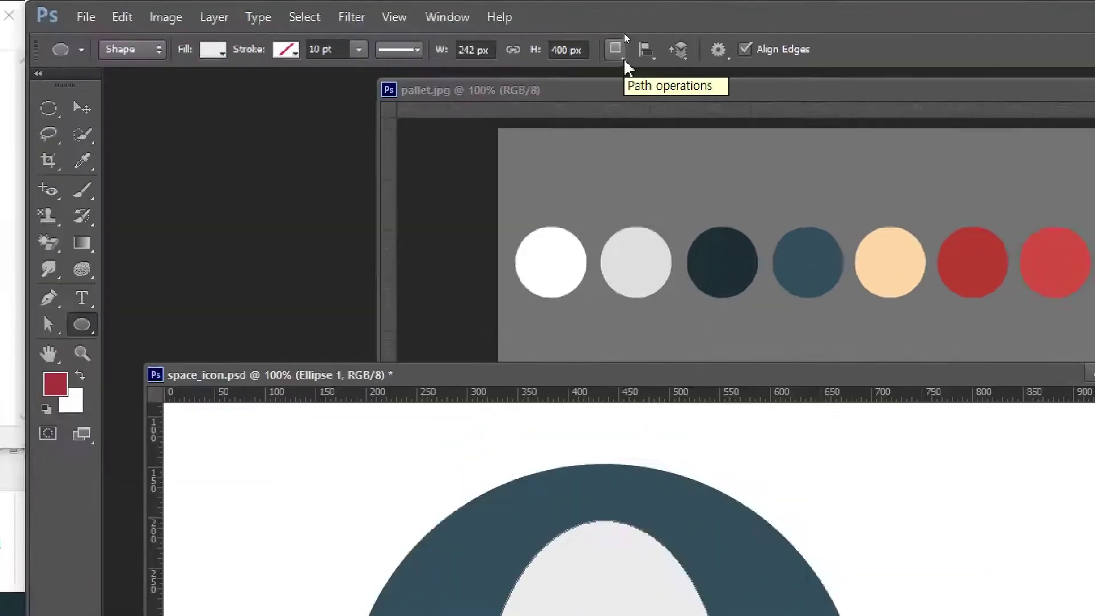
pyautogui.click(621, 30)
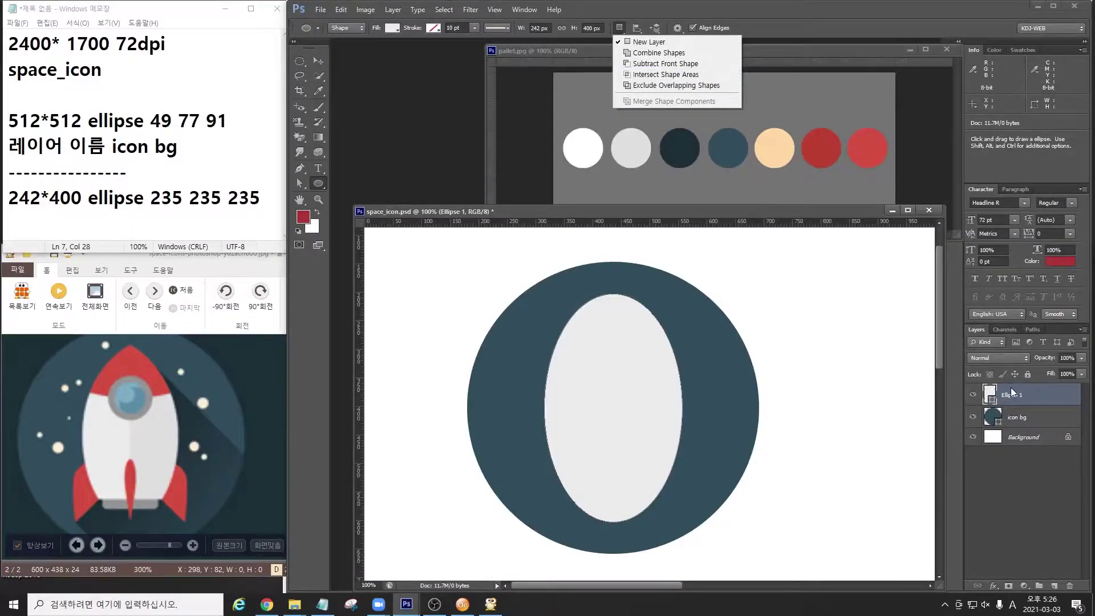
pyautogui.click(972, 398)
pyautogui.click(972, 398)
pyautogui.click(973, 397)
pyautogui.click(973, 397)
pyautogui.click(972, 397)
pyautogui.click(972, 397)
pyautogui.click(973, 397)
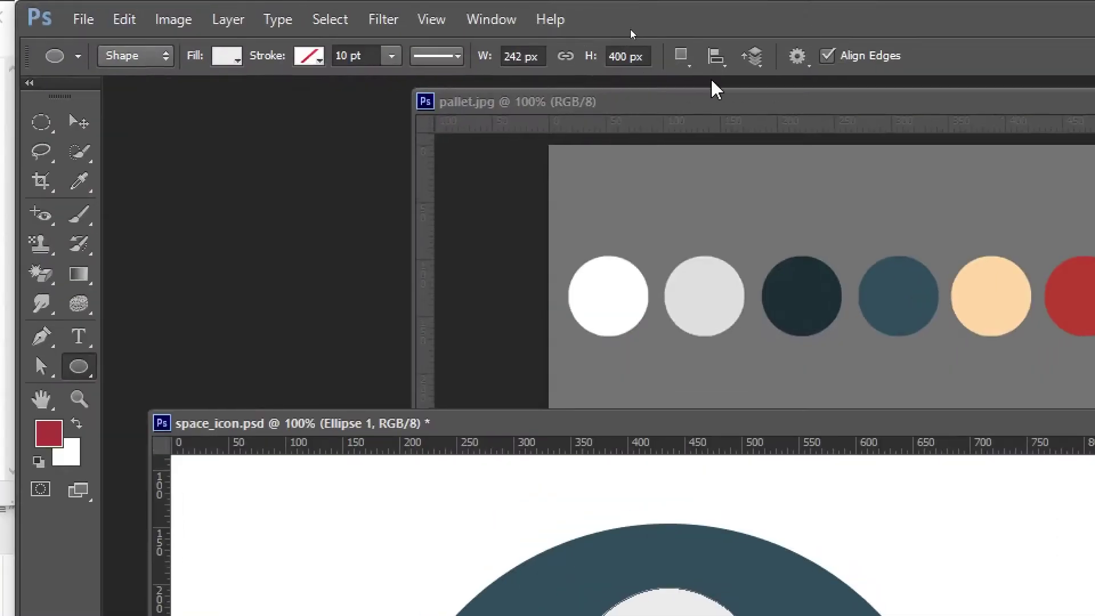
# With path operations set to Intersect Shape Areas, draw a rectangle around the gray ellipse that leaves out its bottom end.
pyautogui.click(680, 56)
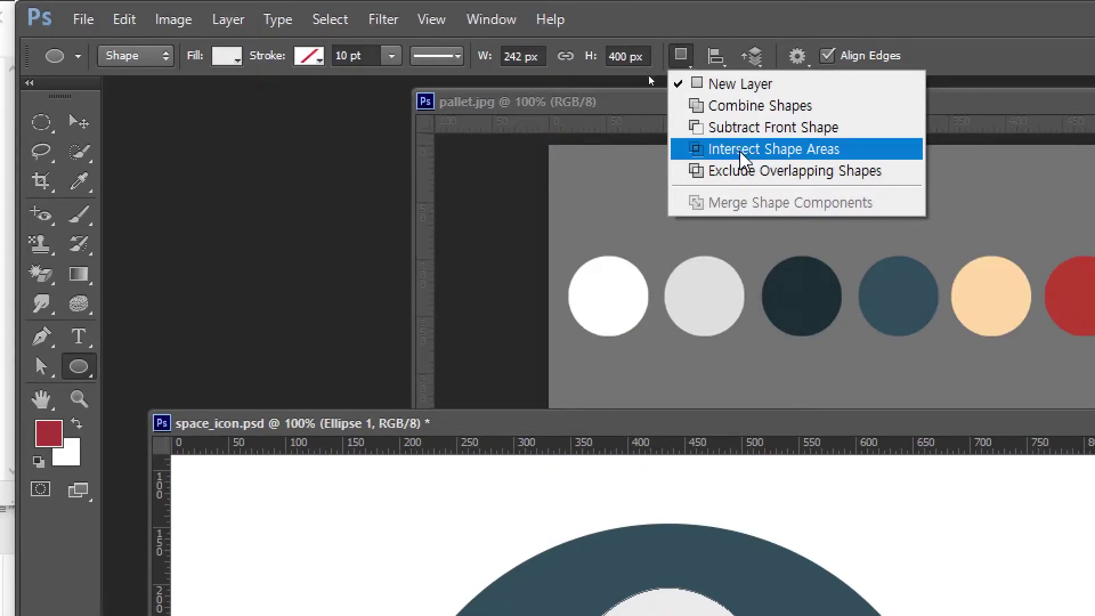
pyautogui.click(777, 158)
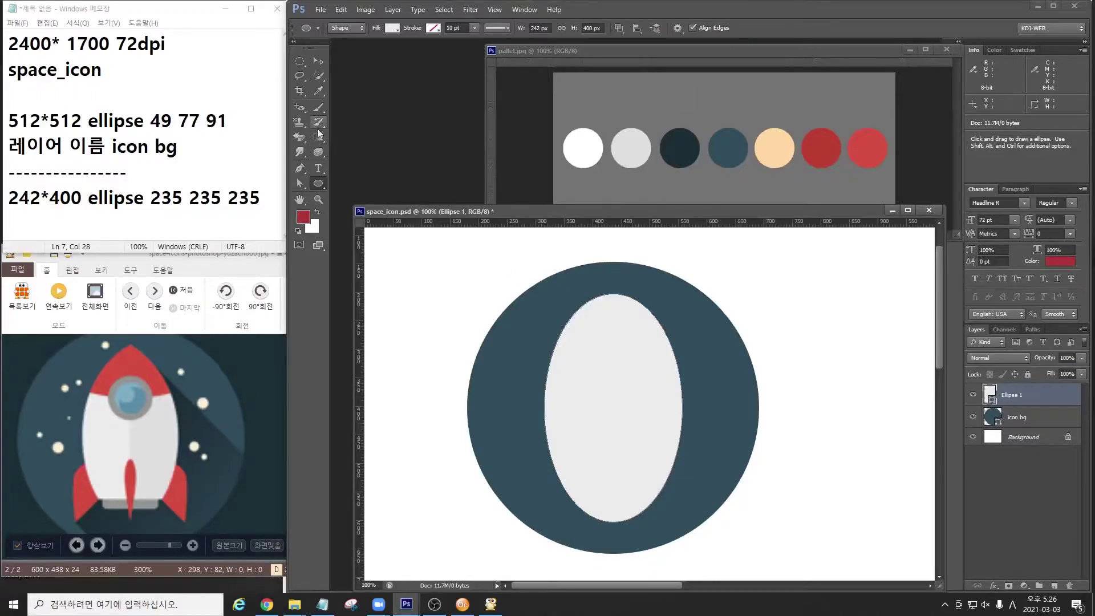
pyautogui.click(320, 183)
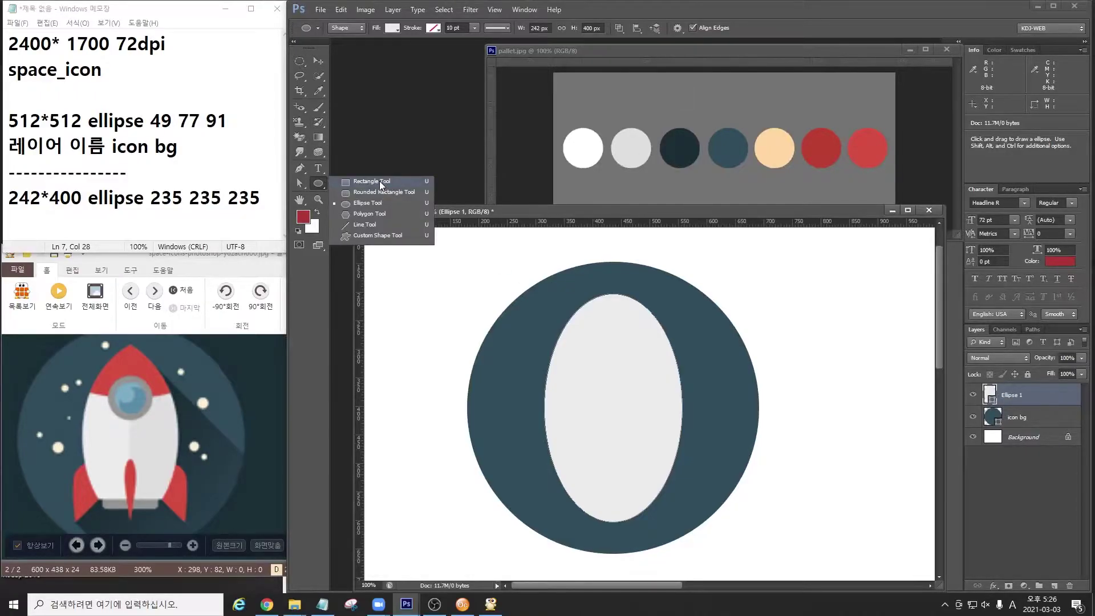
pyautogui.click(370, 181)
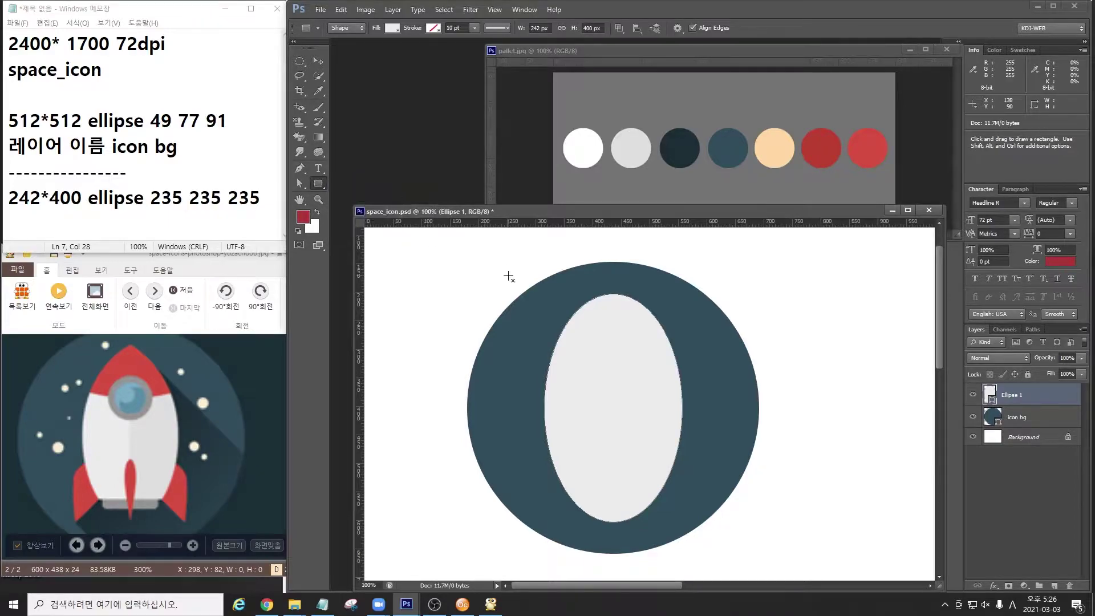
pyautogui.press('a')
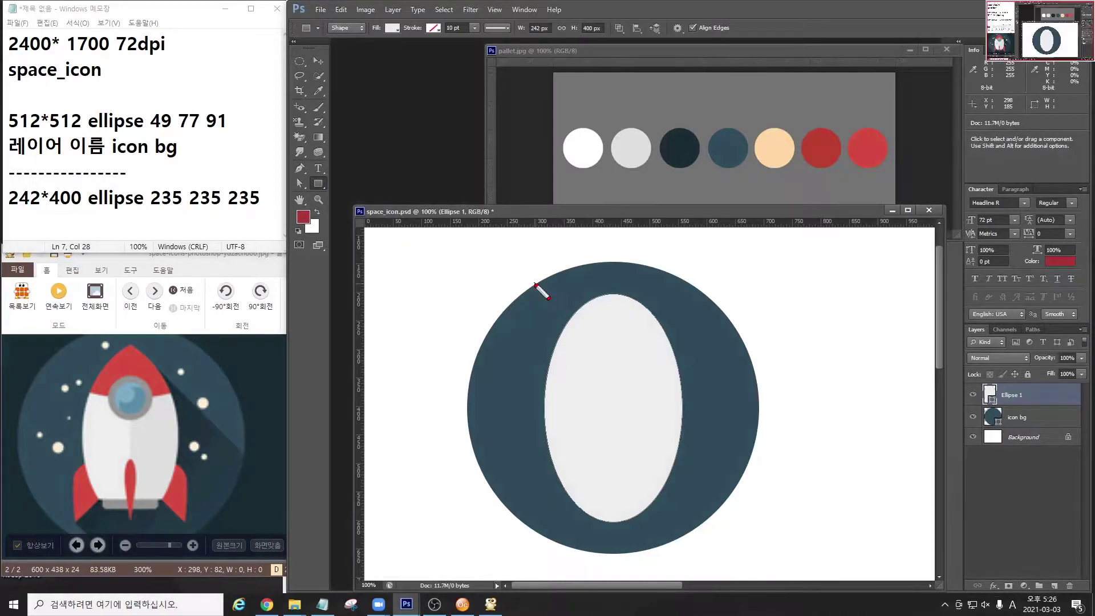
pyautogui.press('F12')
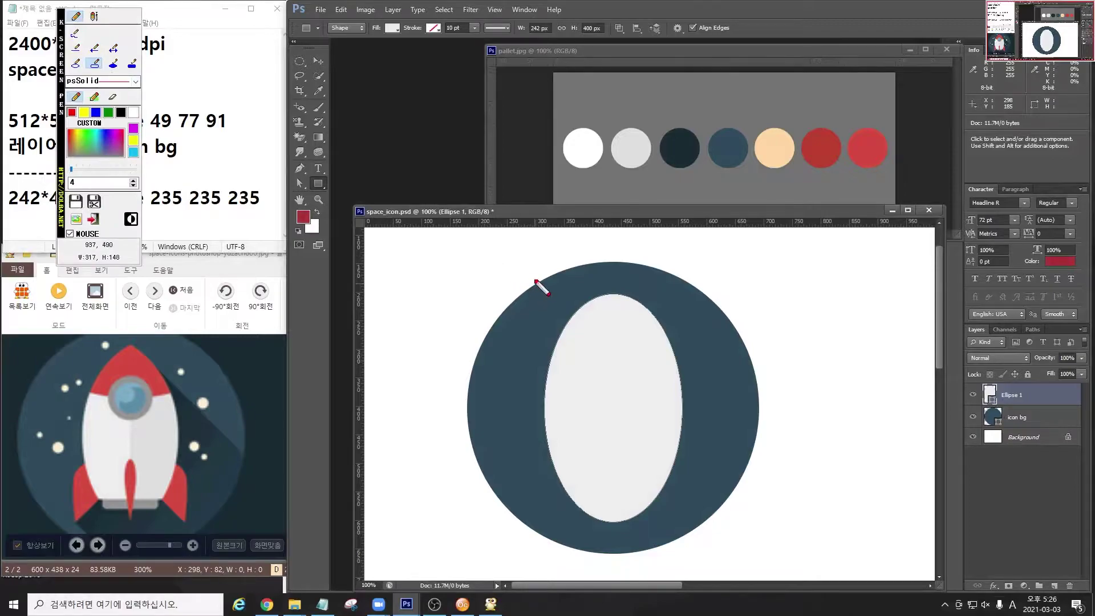
pyautogui.moveTo(697, 478); pyautogui.dragTo(699, 498)
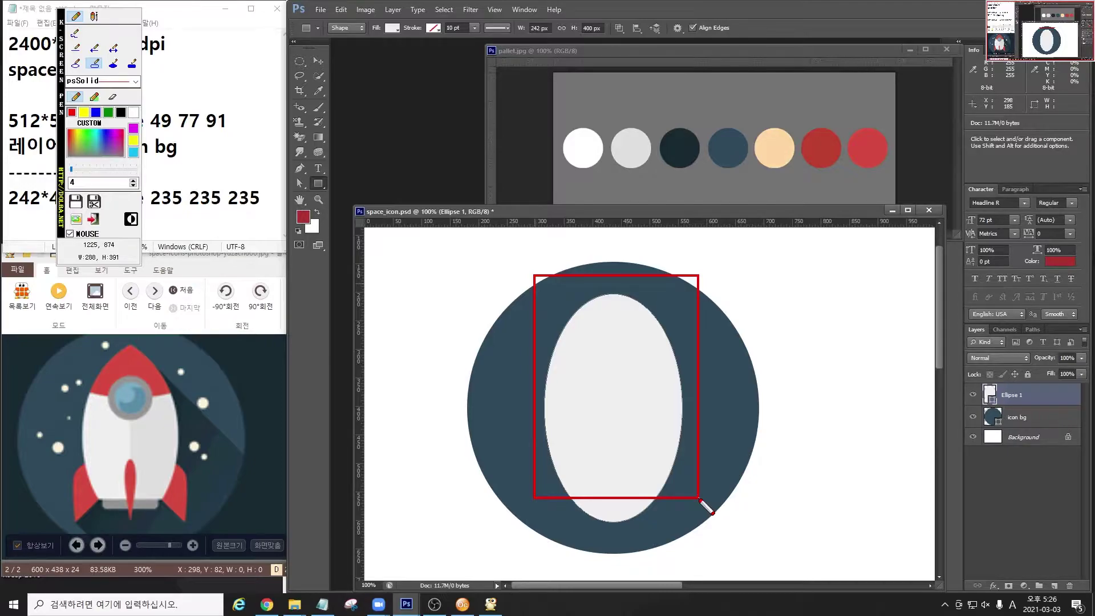
pyautogui.rightClick(698, 498)
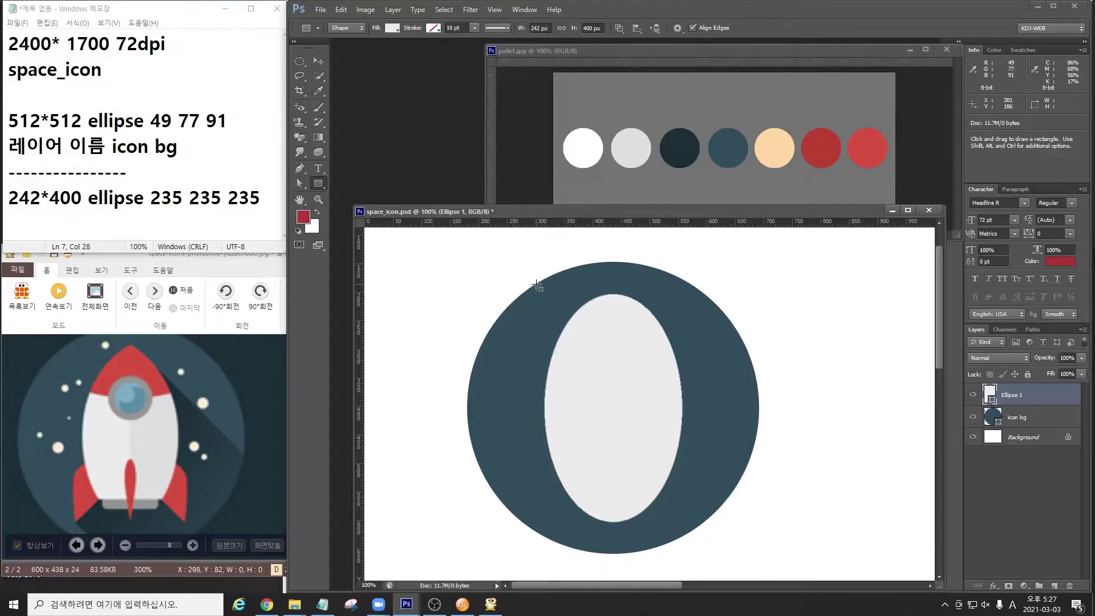
pyautogui.moveTo(542, 288); pyautogui.dragTo(685, 502)
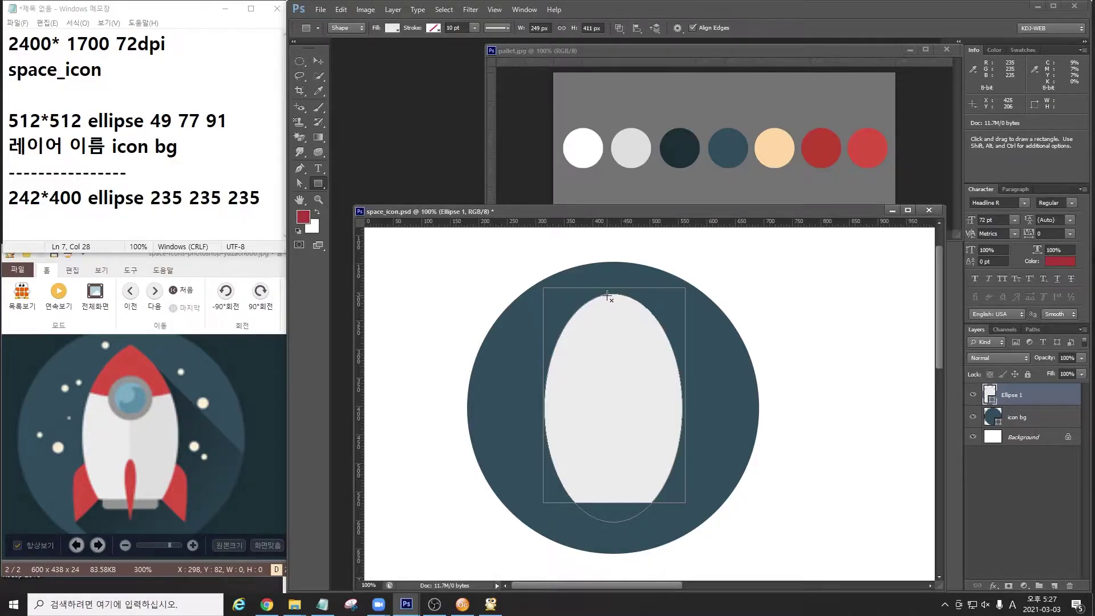
# Select the ellipse's path and convert its top anchor point to a corner with the Convert Point tool to form the rocket's nose.
pyautogui.click(299, 184)
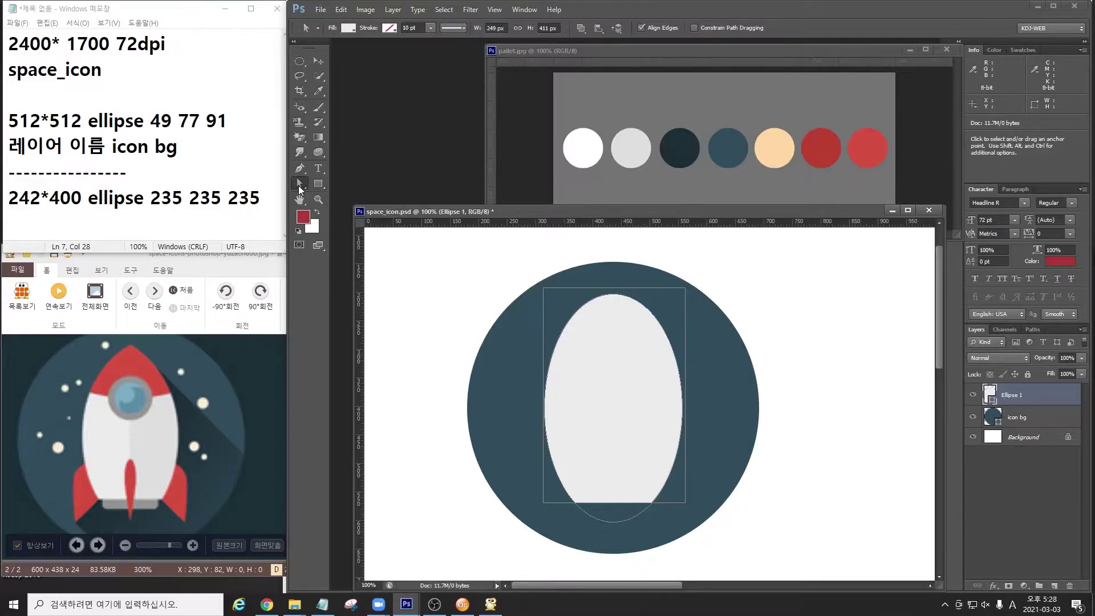
pyautogui.hotkey('shift', 'a')
pyautogui.hotkey('shift', 'a')
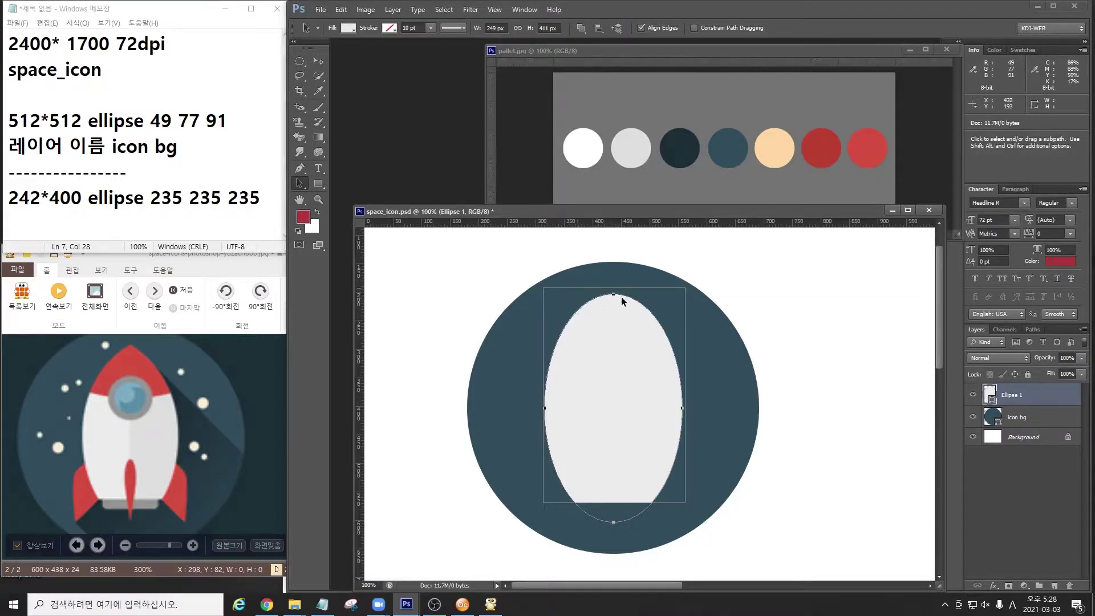
pyautogui.hotkey('ctrl', 'F1')
pyautogui.moveTo(601, 283); pyautogui.dragTo(624, 308)
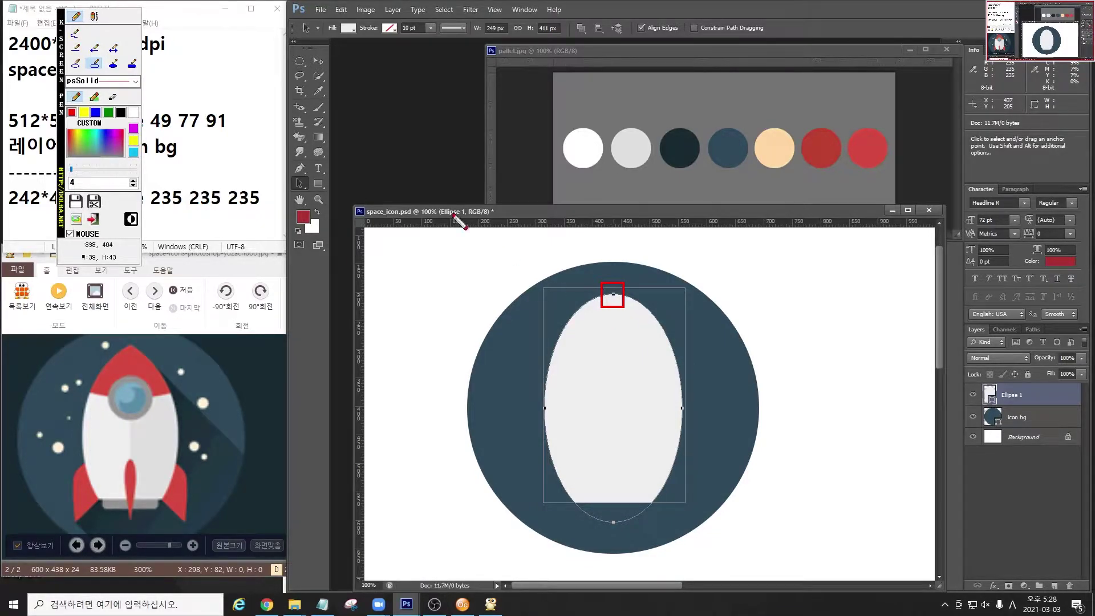
pyautogui.hotkey('ctrl', 'F1')
pyautogui.click(300, 168)
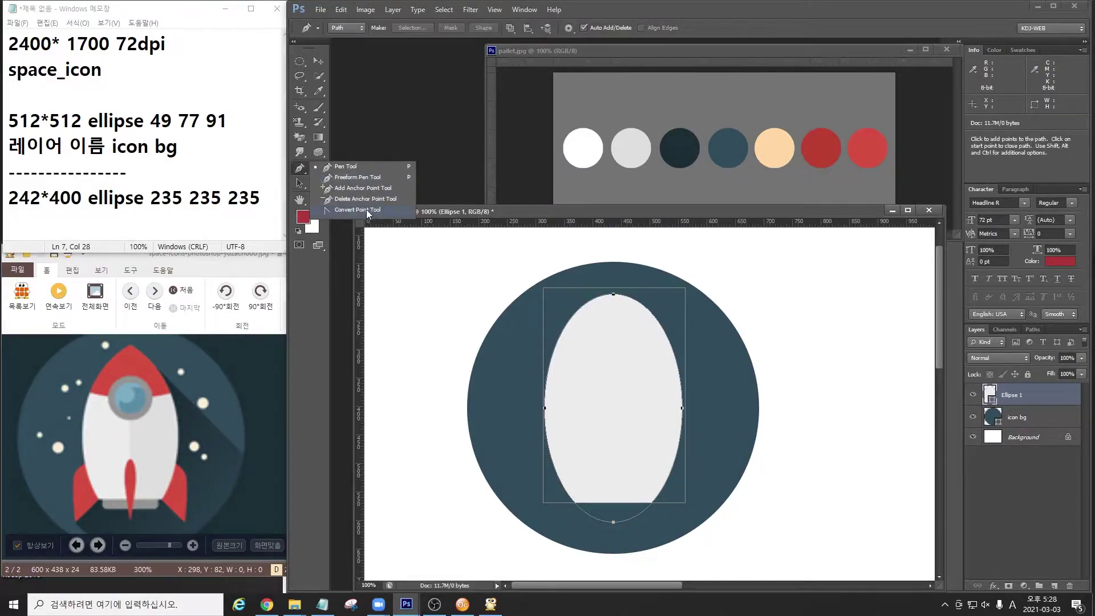
pyautogui.click(366, 210)
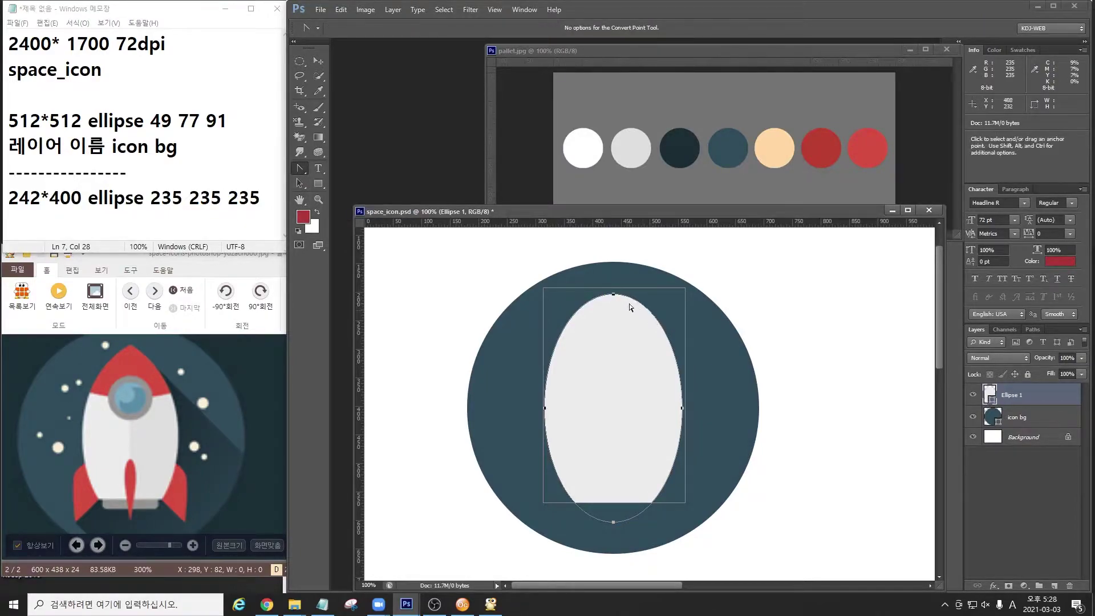
pyautogui.click(612, 295)
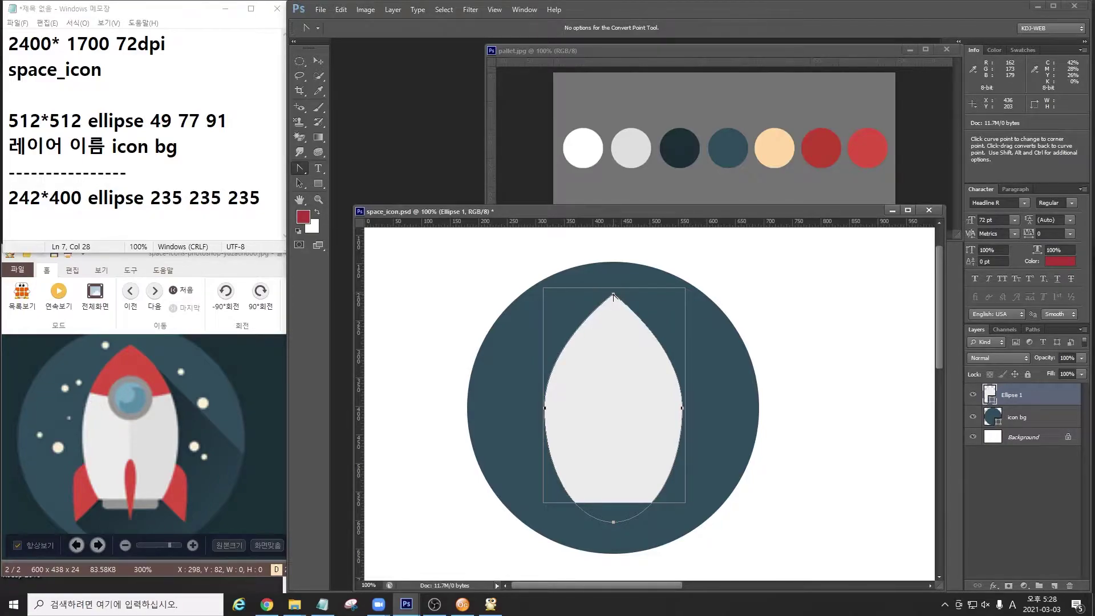
pyautogui.click(299, 169)
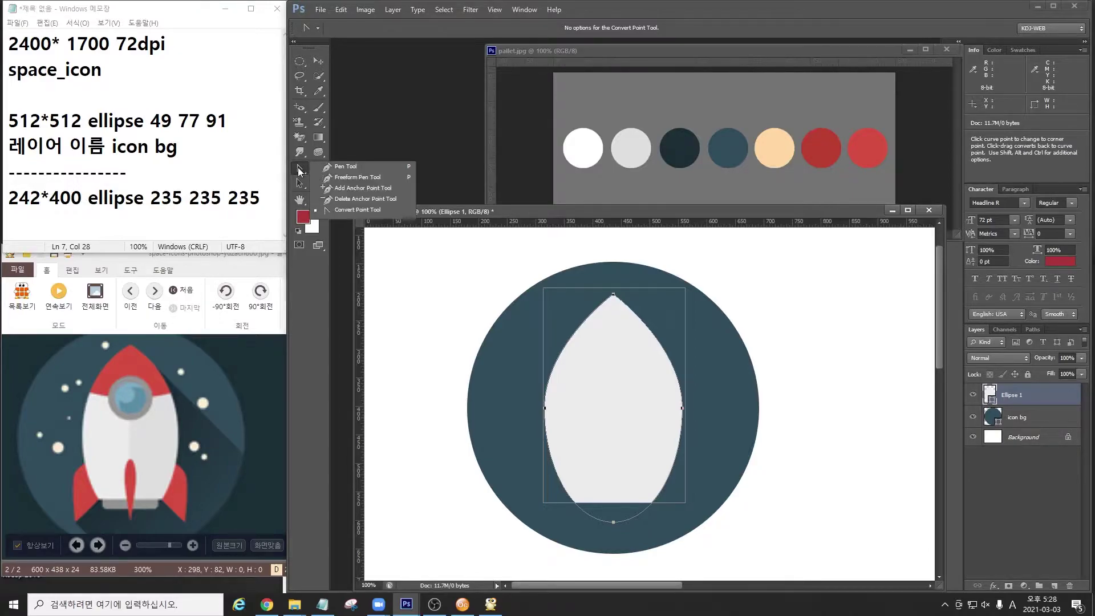
pyautogui.click(341, 210)
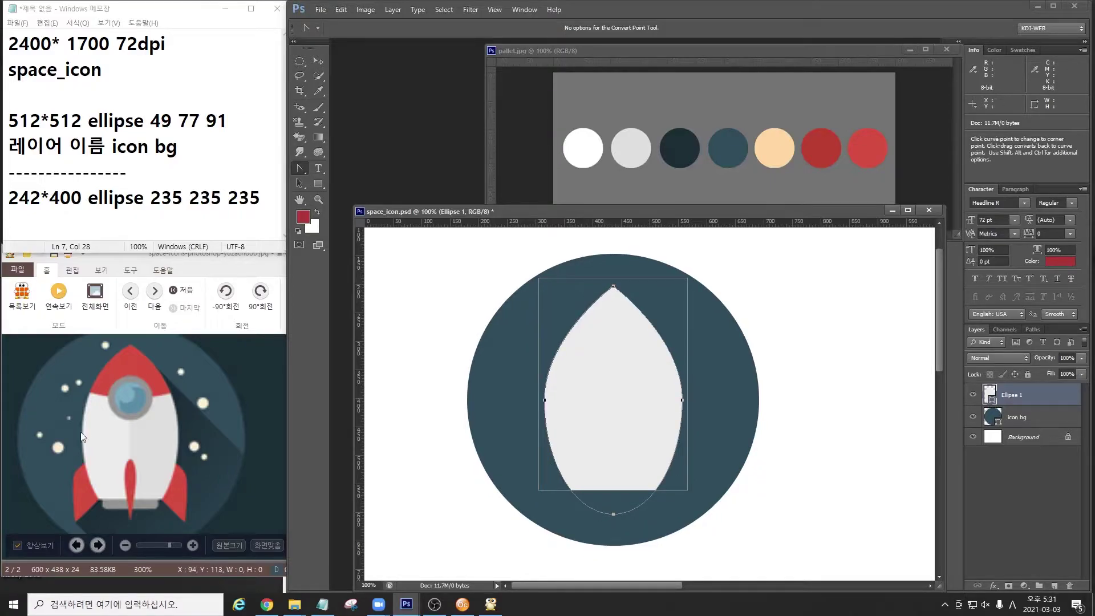
# In Notepad, add a dashed separator line followed by the line 222 222 222.
pyautogui.hotkey('ctrl', '1')
pyautogui.moveTo(129, 340); pyautogui.dragTo(212, 515)
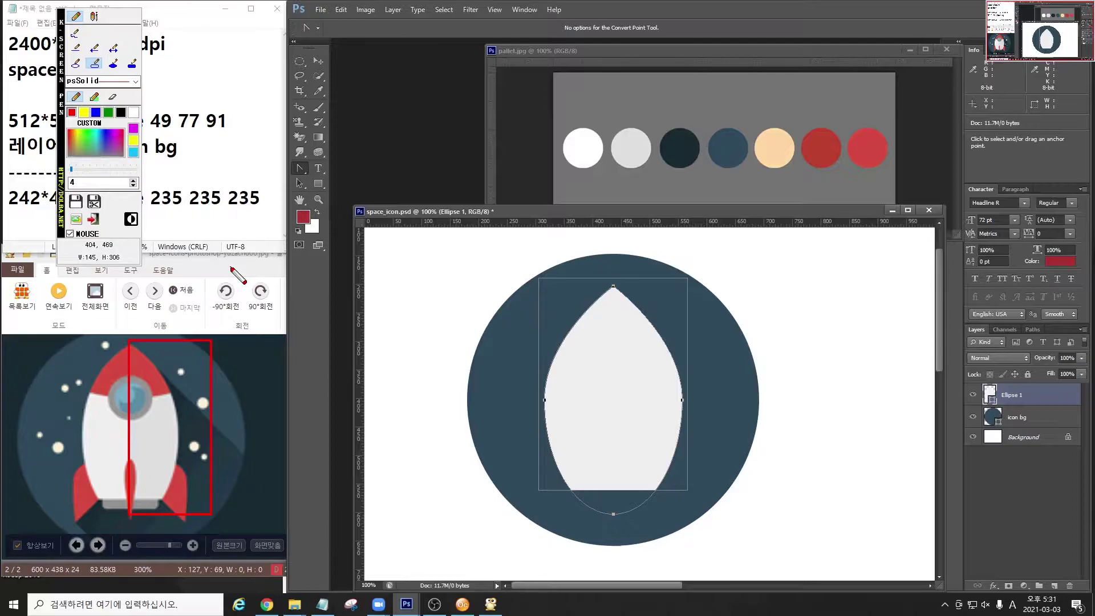
pyautogui.press('Escape')
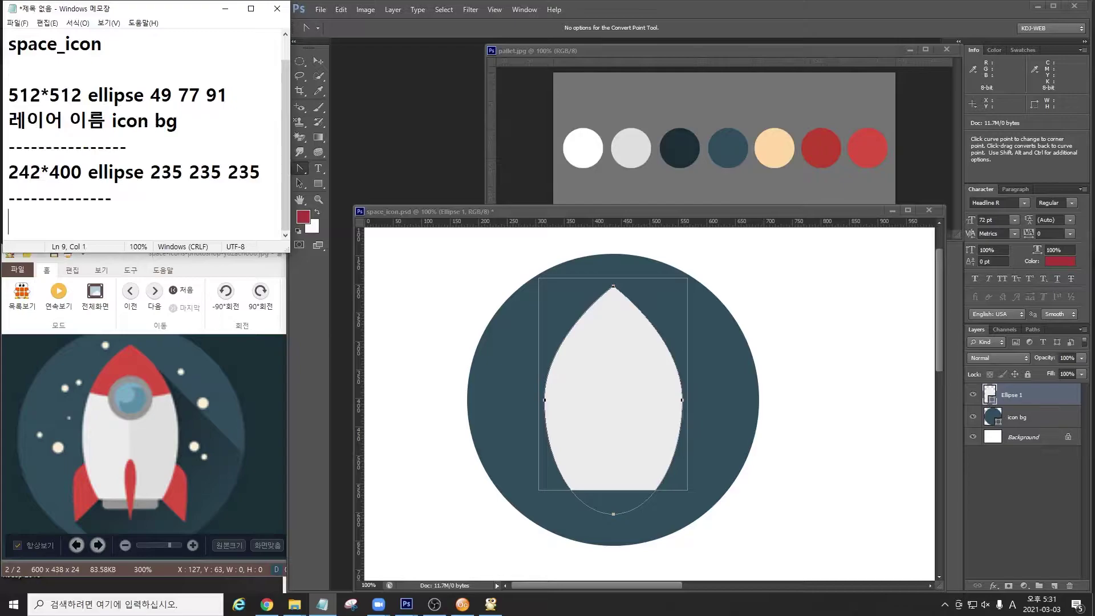
pyautogui.write('222 222 222')
pyautogui.press('Return')
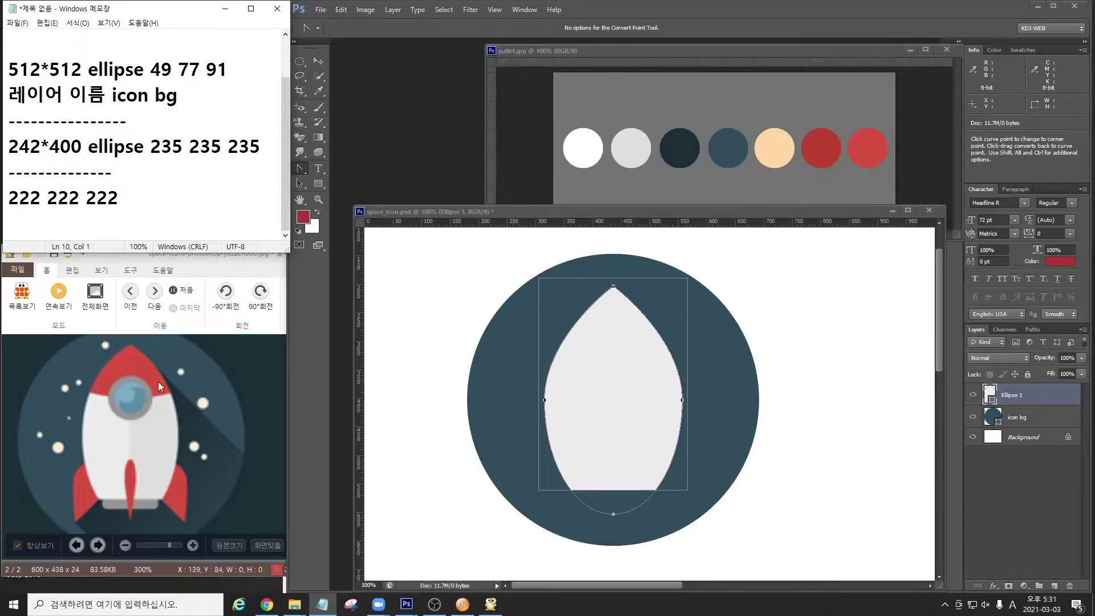
pyautogui.press('F12')
pyautogui.moveTo(132, 343); pyautogui.dragTo(221, 517)
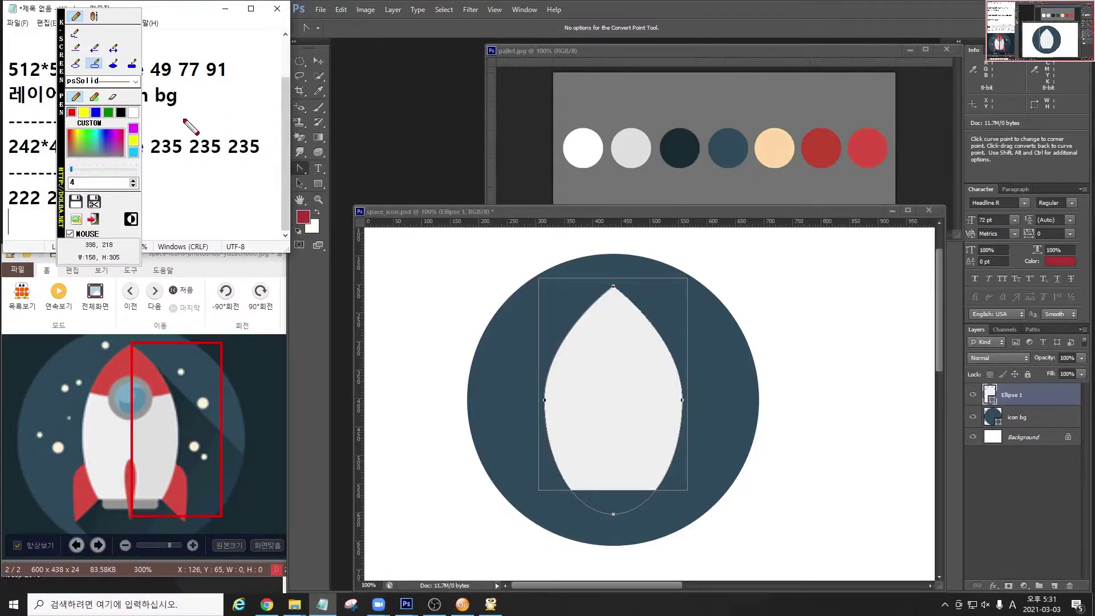
pyautogui.moveTo(613, 284)
pyautogui.mouseDown()
pyautogui.moveTo(612, 517)
pyautogui.moveTo(746, 506)
pyautogui.moveTo(695, 494)
pyautogui.mouseUp()
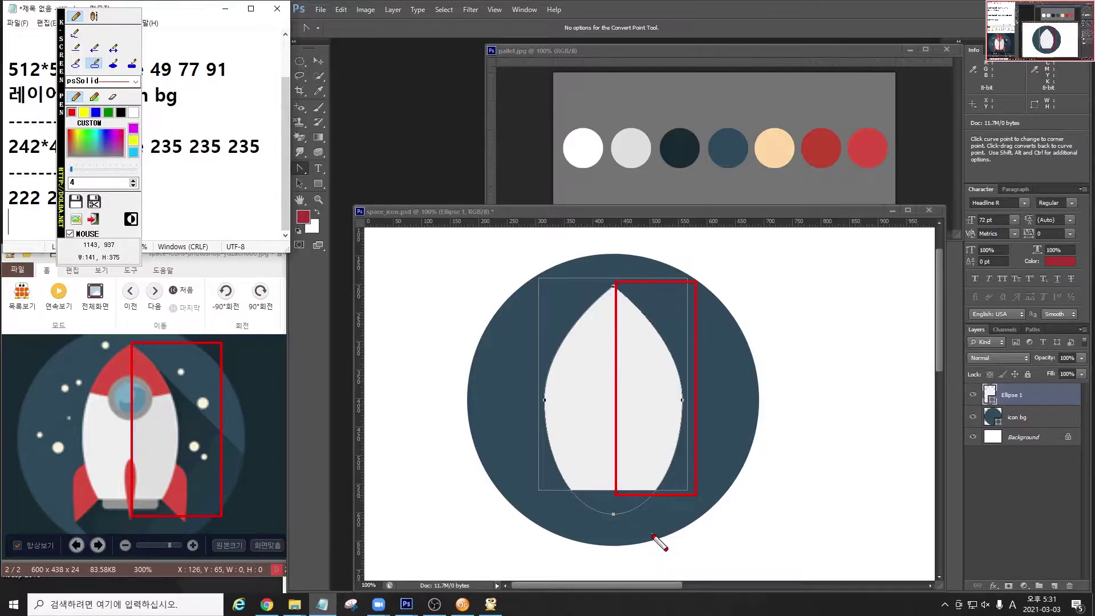
pyautogui.press('Escape')
# Draw a rectangle about 161 × 417 px covering the right half of the rocket body, starting at its vertical center line.
pyautogui.click(154, 200)
pyautogui.hotkey('shift', 'Home')
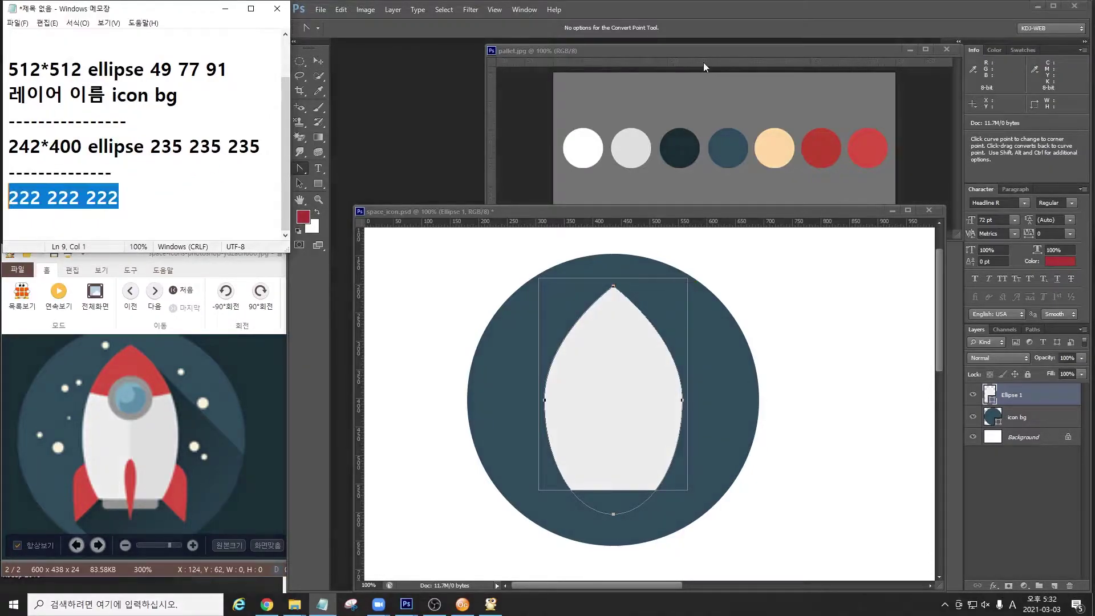
pyautogui.click(717, 9)
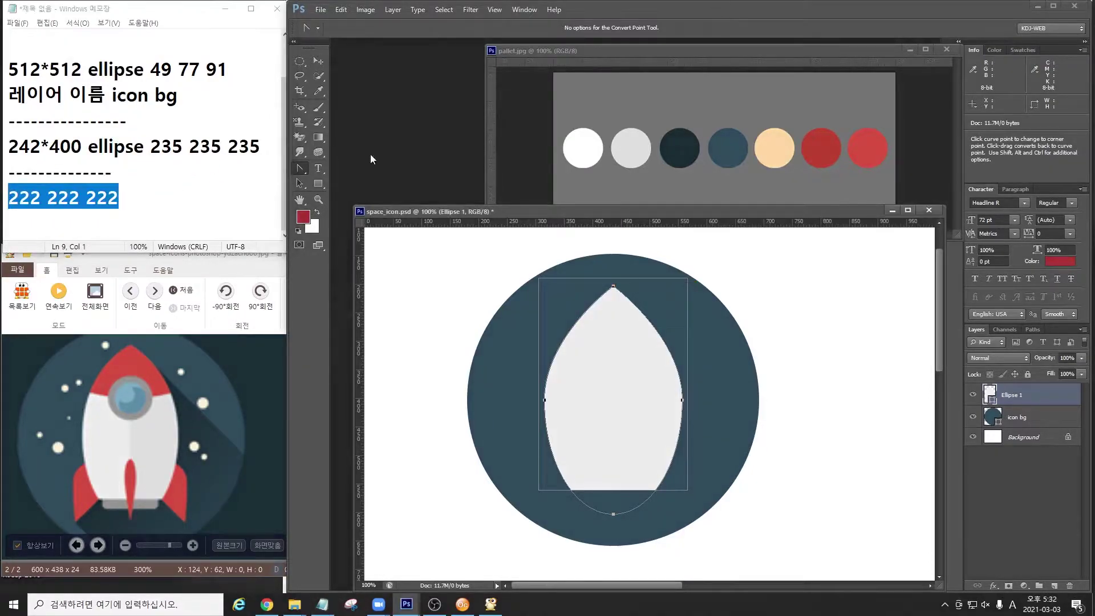
pyautogui.click(323, 183)
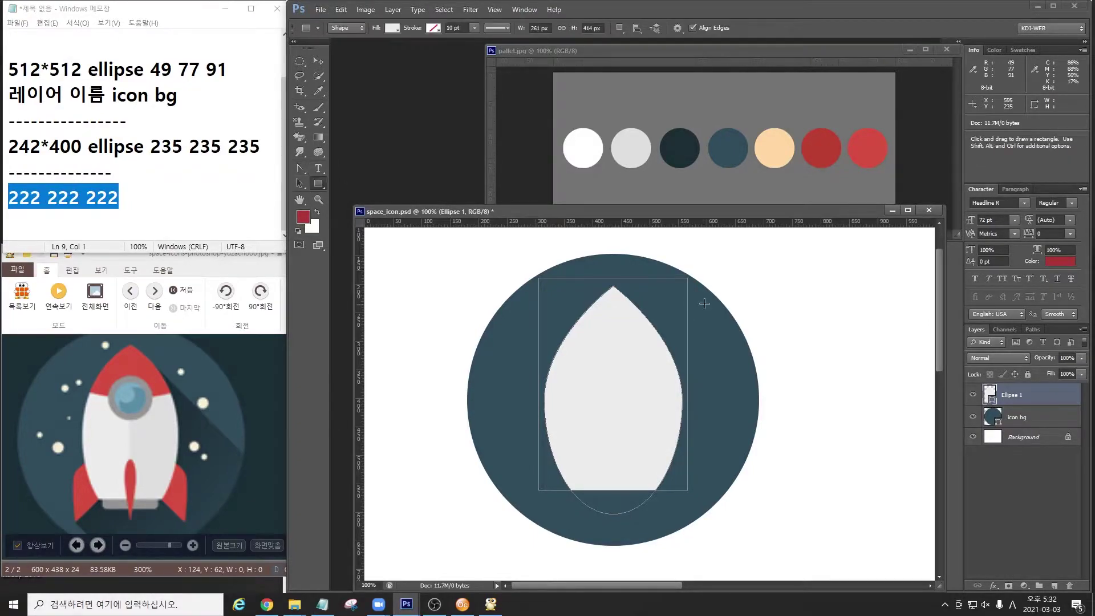
pyautogui.moveTo(613, 270); pyautogui.dragTo(705, 508)
# Set the new rectangle's fill color to RGB 222, 222, 222.
pyautogui.doubleClick(989, 394)
pyautogui.write('222')
pyautogui.press('Tab')
pyautogui.write('222')
pyautogui.press('Tab')
pyautogui.write('222')
pyautogui.click(815, 341)
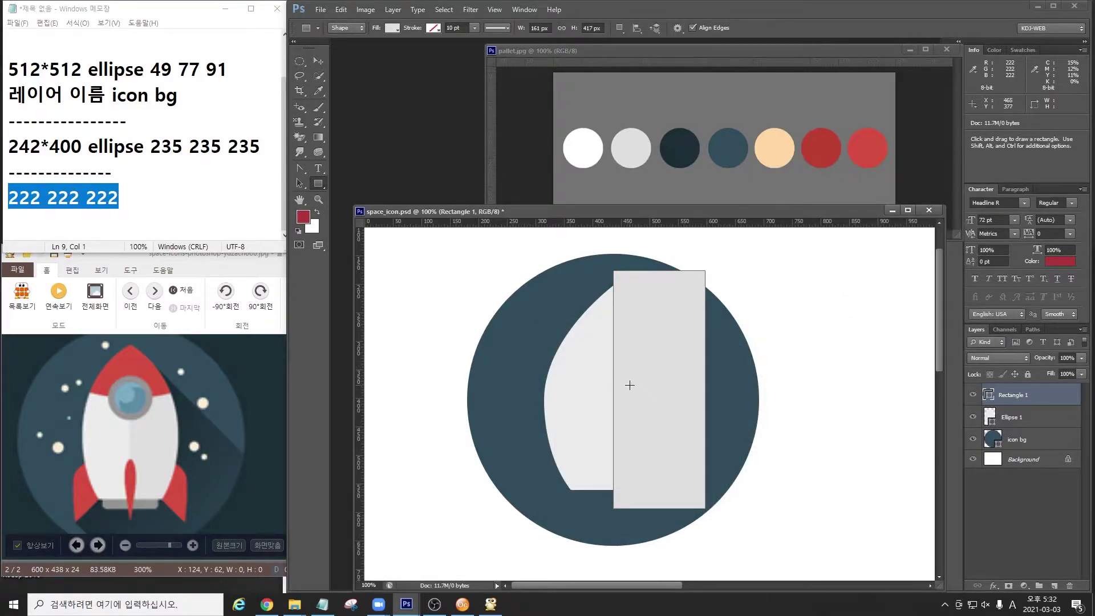
# Toggle Smart Guides and move the rectangle slightly up, keeping its left edge on the rocket's vertical center line.
pyautogui.press('v')
pyautogui.moveTo(659, 386)
pyautogui.mouseDown()
pyautogui.moveTo(675, 378)
pyautogui.moveTo(665, 380)
pyautogui.mouseUp()
pyautogui.click(495, 10)
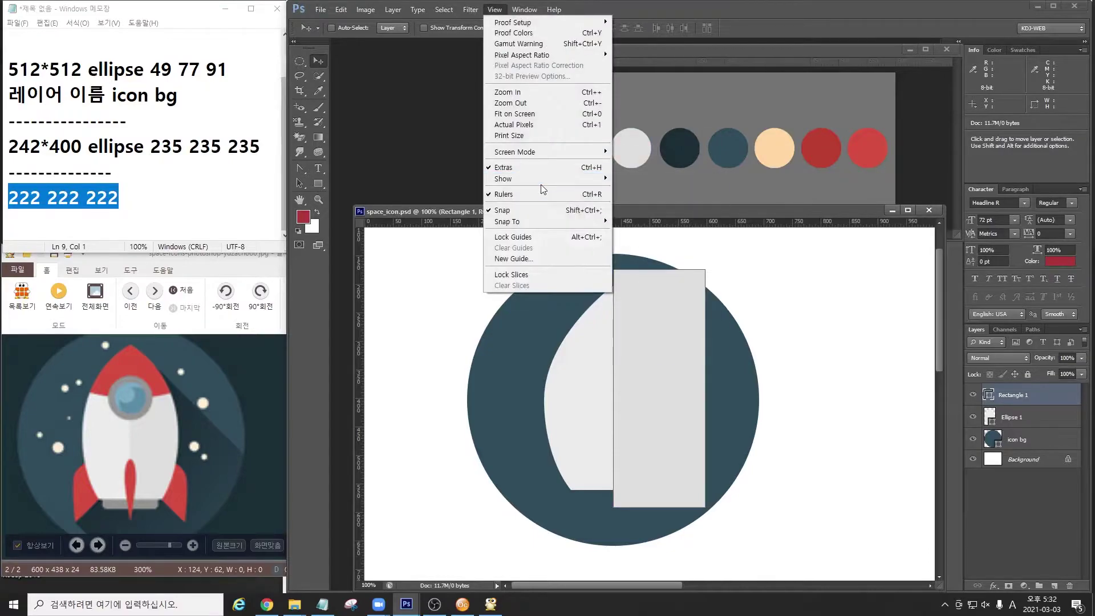
pyautogui.moveTo(543, 181)
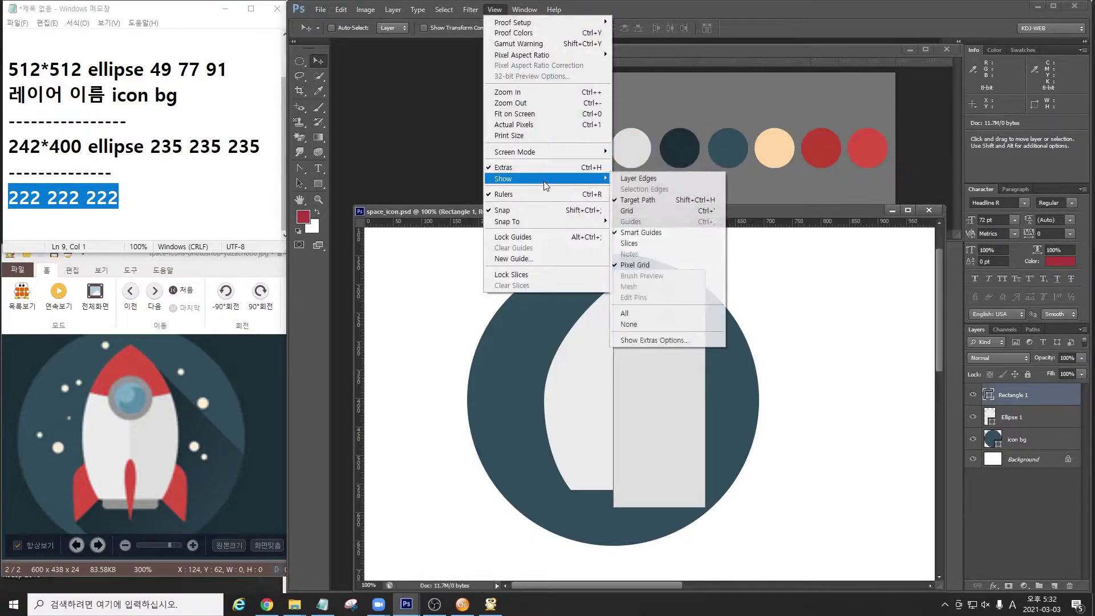
pyautogui.click(649, 239)
pyautogui.moveTo(650, 349)
pyautogui.mouseDown()
pyautogui.moveTo(661, 344)
pyautogui.moveTo(653, 341)
pyautogui.mouseUp()
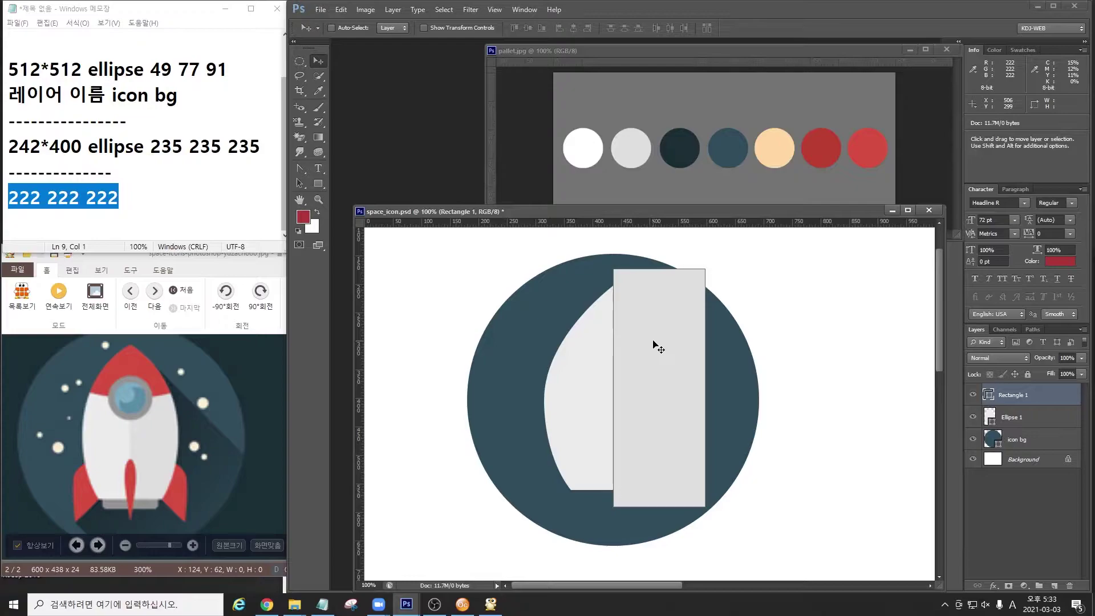
pyautogui.hotkey('ctrl', '2')
pyautogui.moveTo(976, 391); pyautogui.dragTo(1042, 403)
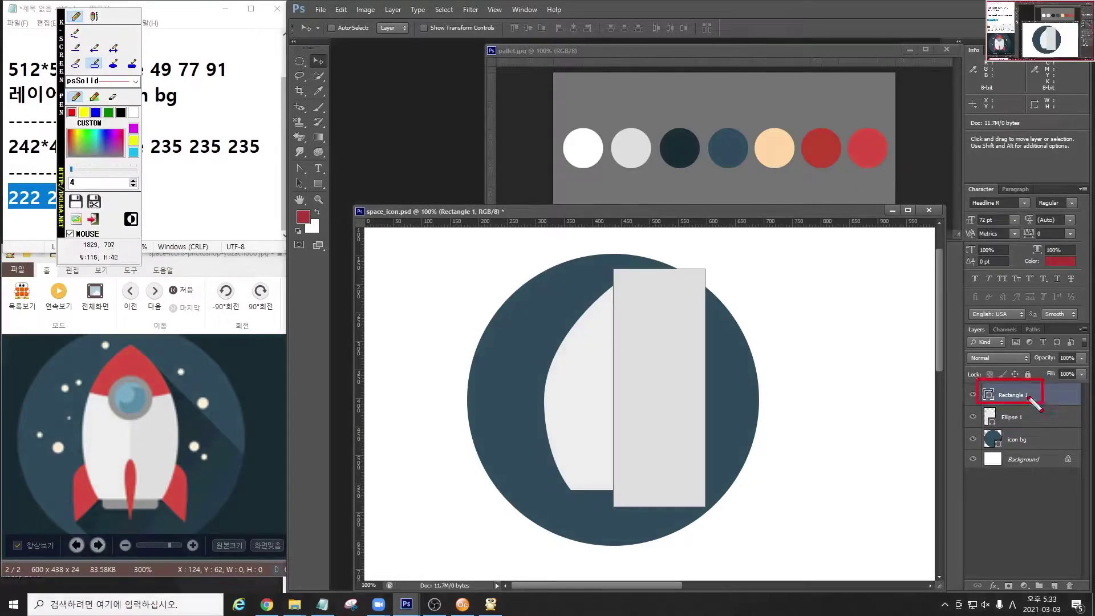
pyautogui.moveTo(612, 267)
pyautogui.mouseDown()
pyautogui.moveTo(635, 434)
pyautogui.moveTo(707, 506)
pyautogui.mouseUp()
pyautogui.moveTo(970, 406); pyautogui.dragTo(1002, 428)
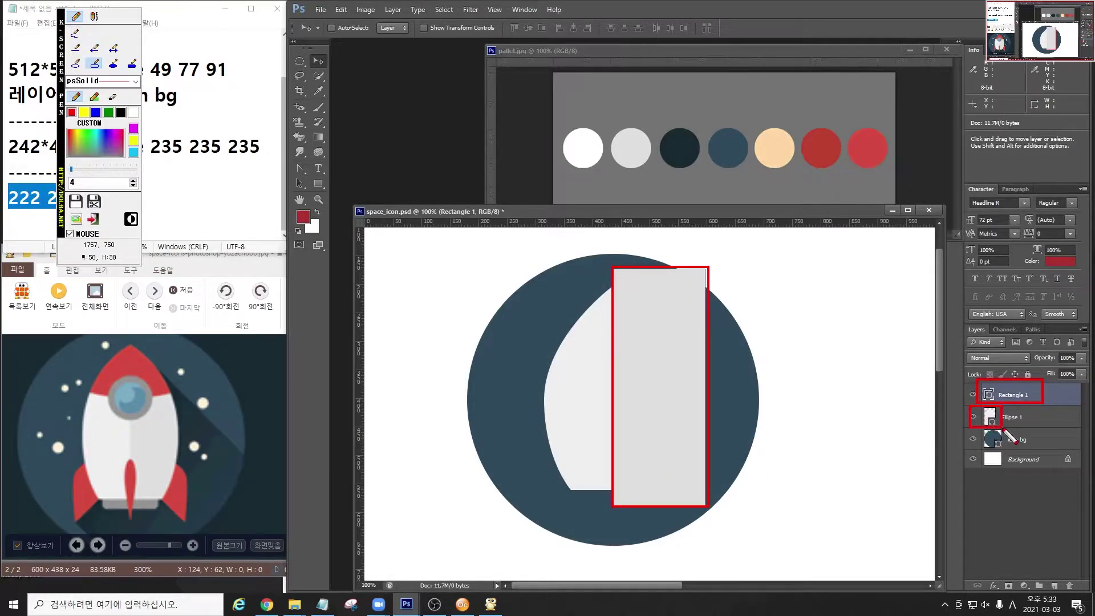
pyautogui.rightClick(1008, 402)
pyautogui.moveTo(965, 381)
pyautogui.mouseDown()
pyautogui.moveTo(1029, 412)
pyautogui.moveTo(1051, 409)
pyautogui.moveTo(997, 425)
pyautogui.mouseUp()
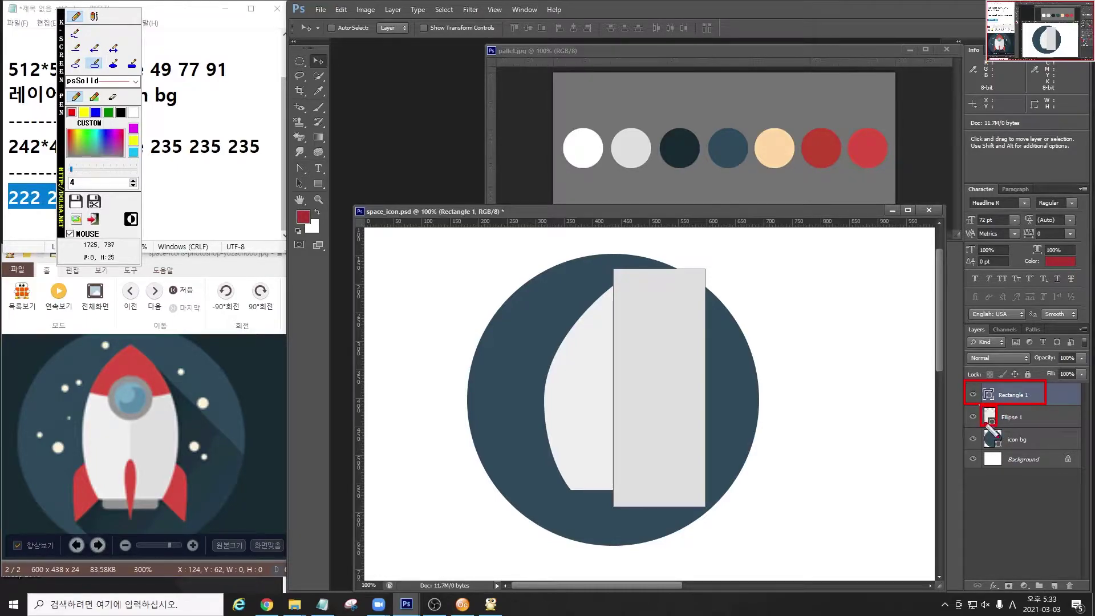
pyautogui.moveTo(977, 404); pyautogui.dragTo(1000, 428)
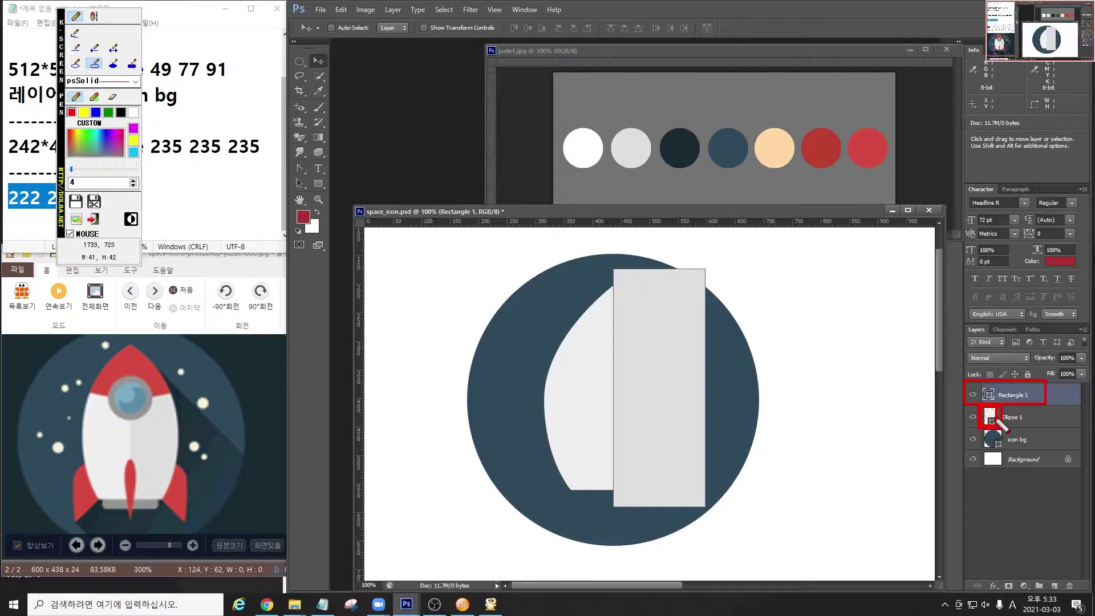
pyautogui.press('Escape')
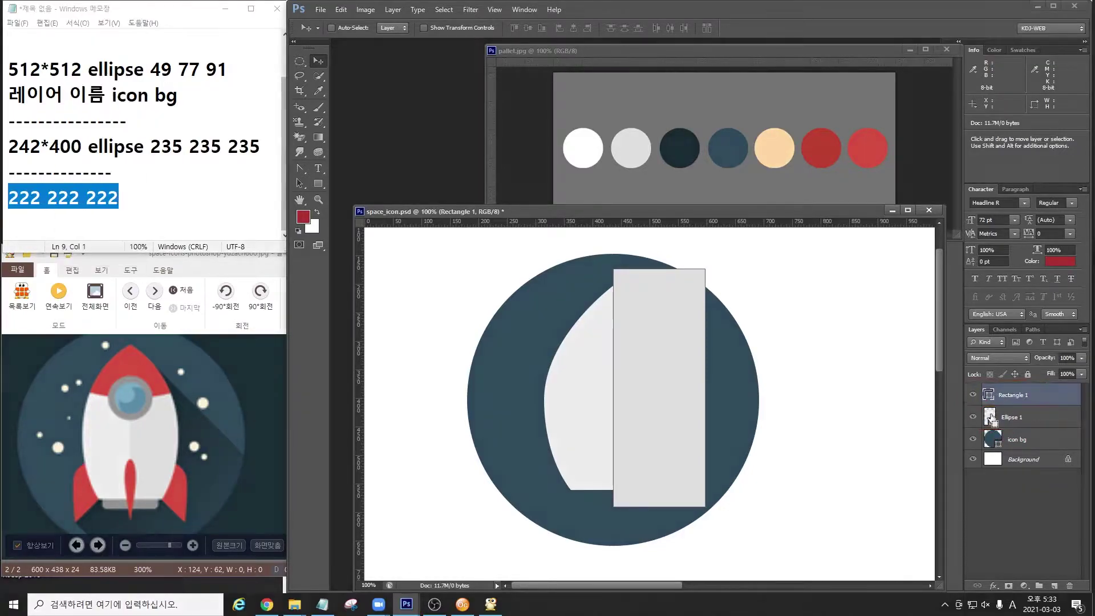
# Load the Ellipse 1 shape as a selection and use it to add a layer mask to the Rectangle 1 layer.
pyautogui.keyDown('ctrl'); pyautogui.click(990, 418); pyautogui.keyUp('ctrl')
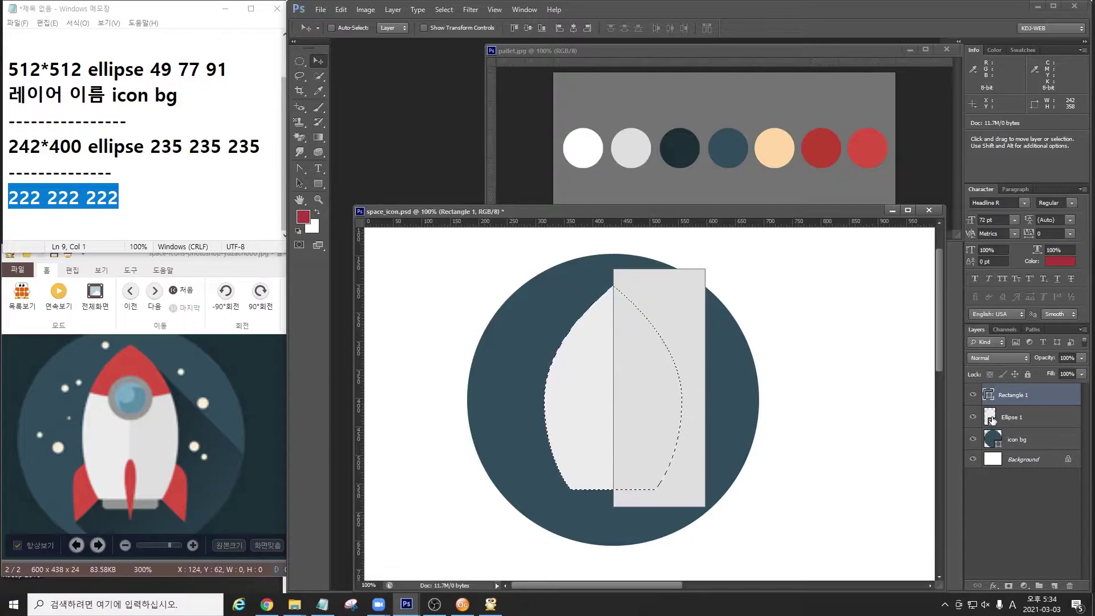
pyautogui.click(973, 394)
pyautogui.click(972, 395)
pyautogui.click(973, 395)
pyautogui.click(973, 395)
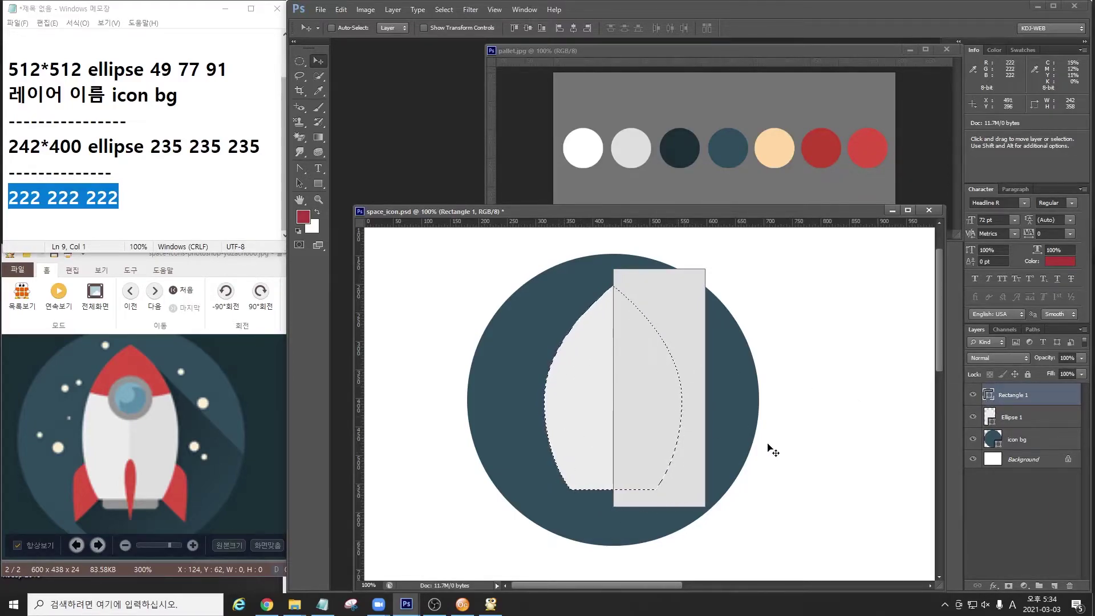
pyautogui.click(1008, 585)
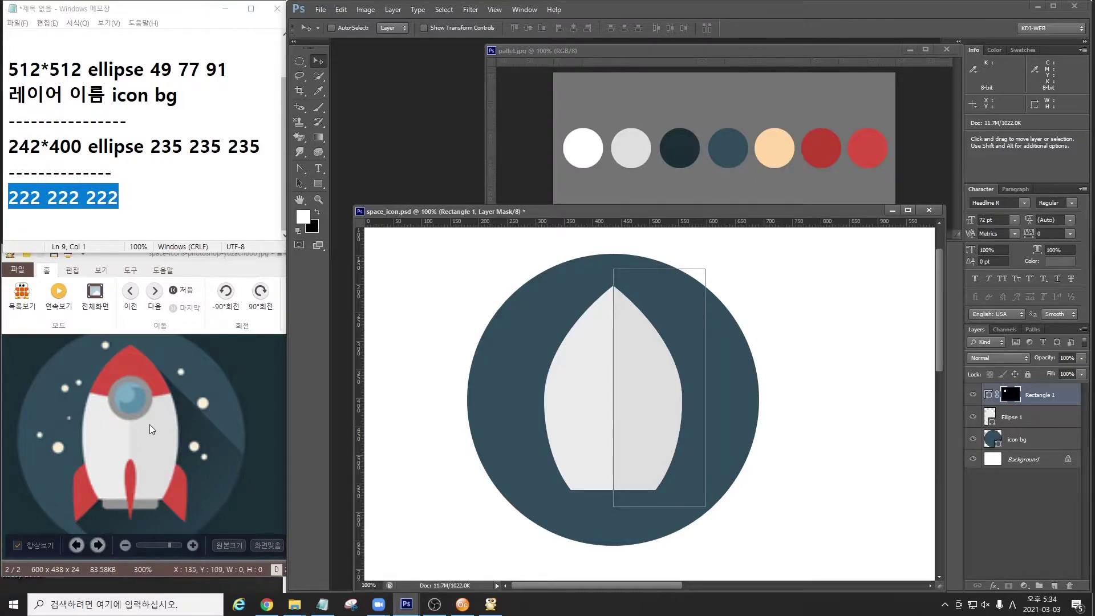
pyautogui.press('F12')
pyautogui.moveTo(94, 376); pyautogui.dragTo(165, 429)
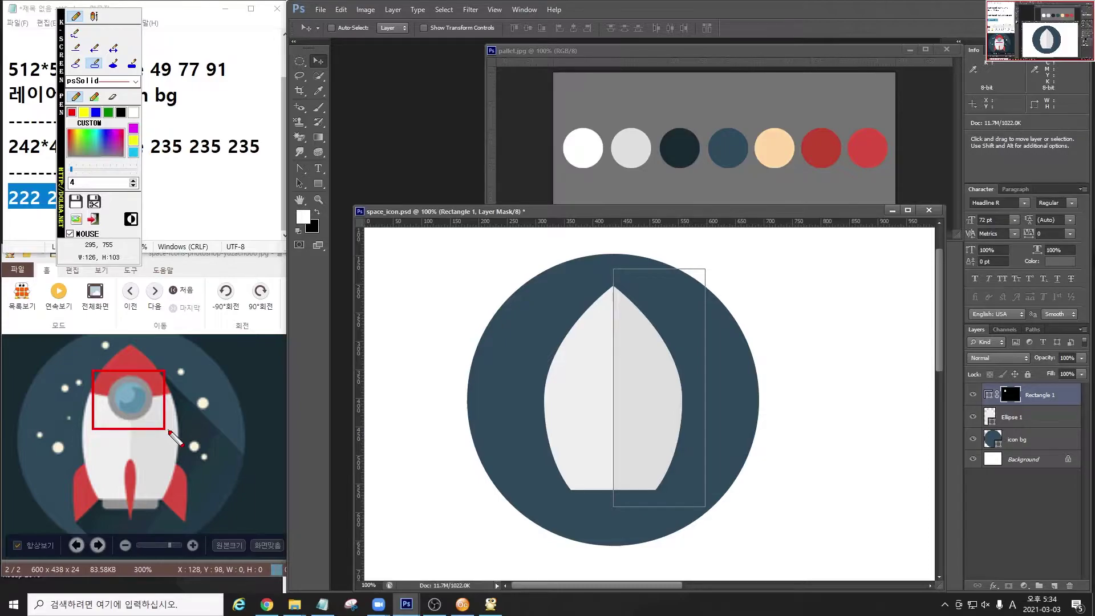
pyautogui.press('F12')
pyautogui.press('End')
pyautogui.press('Return')
pyautogui.write('--------------')
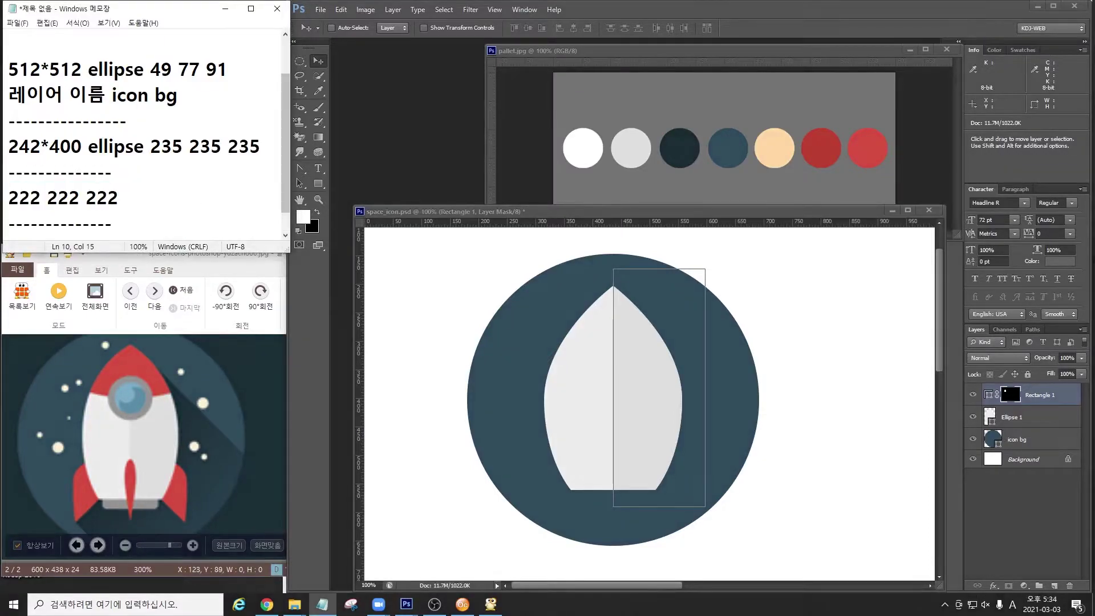
pyautogui.press('Return')
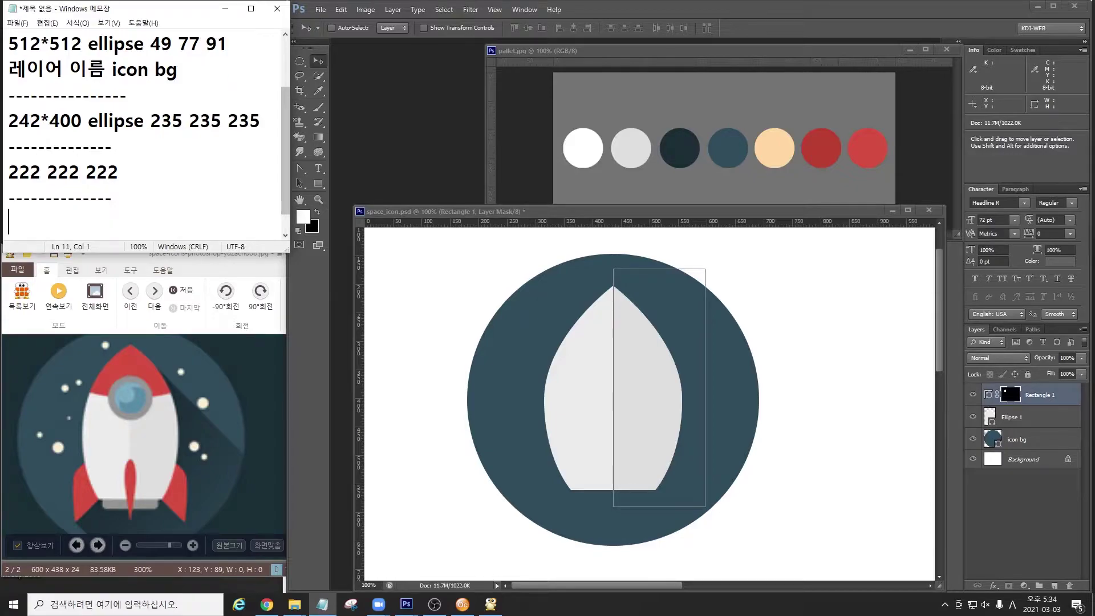
pyautogui.write('100*10')
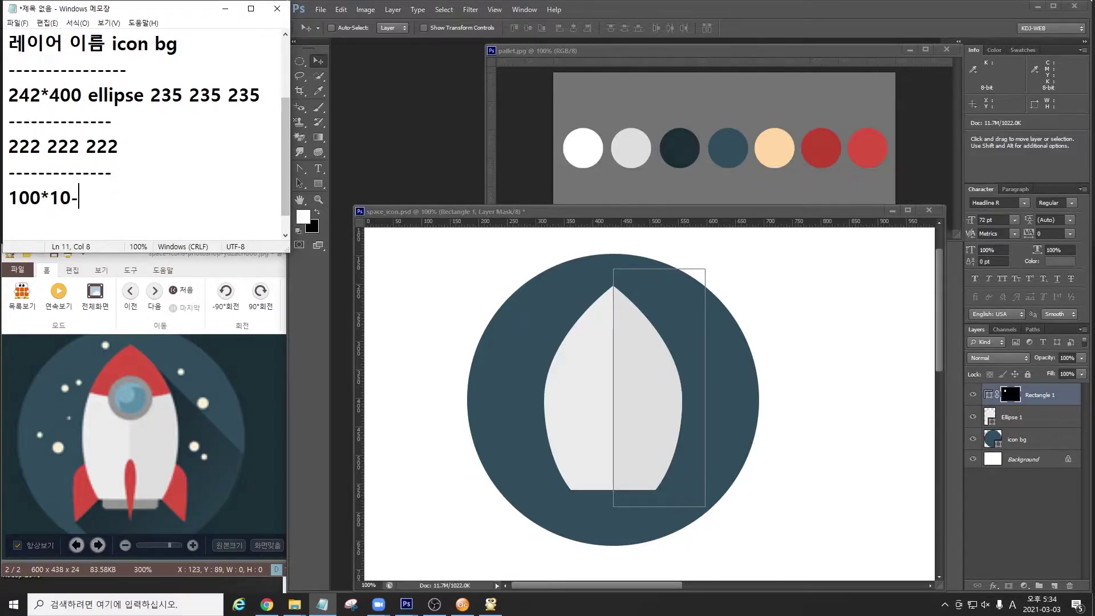
pyautogui.write('0')
pyautogui.write(' 149 149 149')
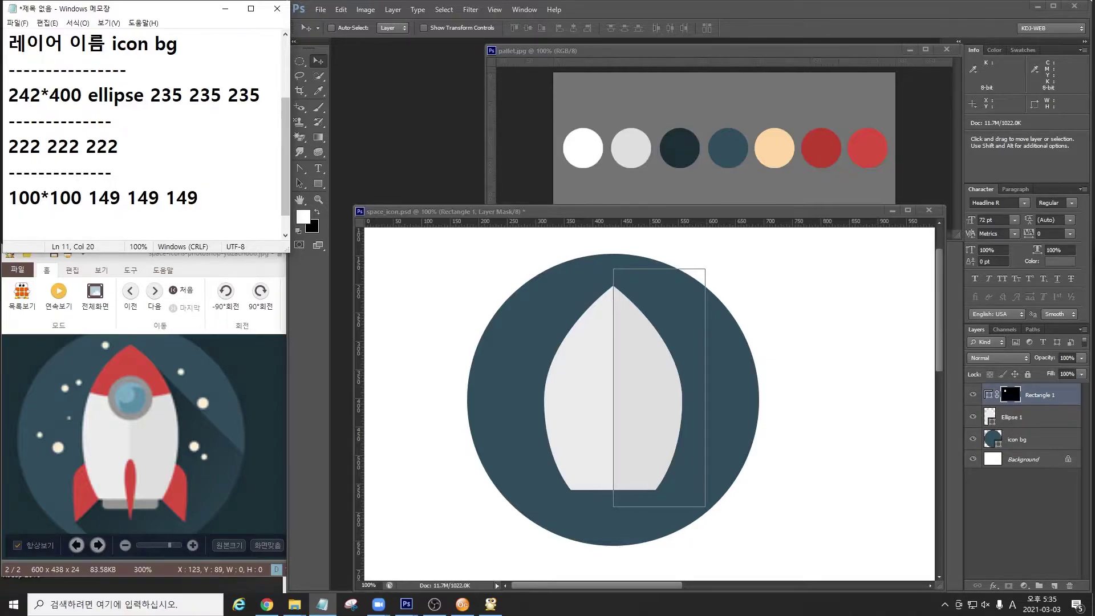
pyautogui.press('Return')
pyautogui.write('window')
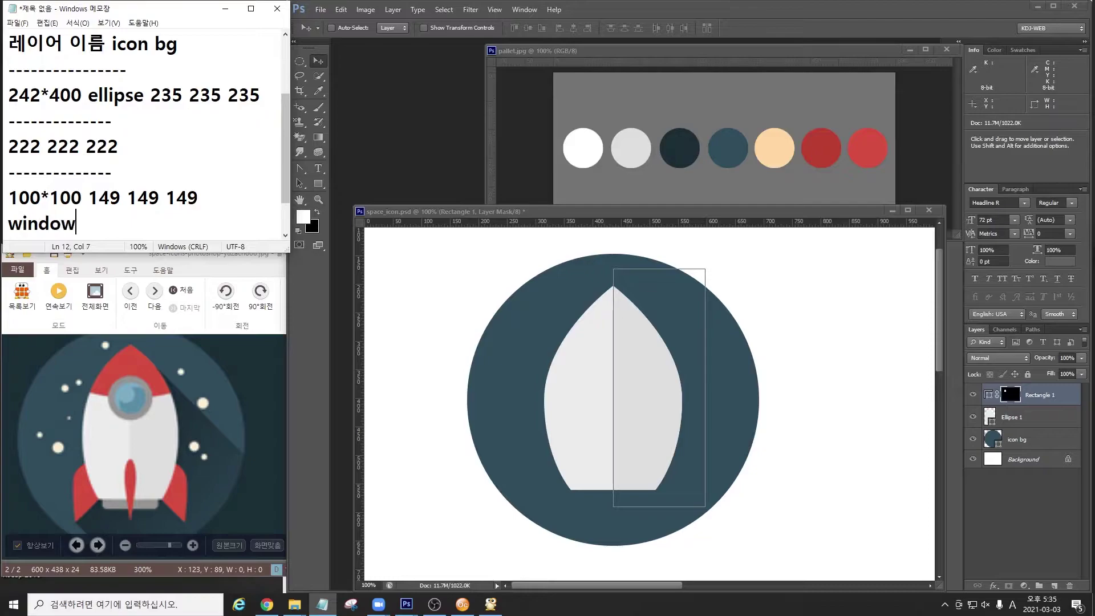
pyautogui.write(' frame')
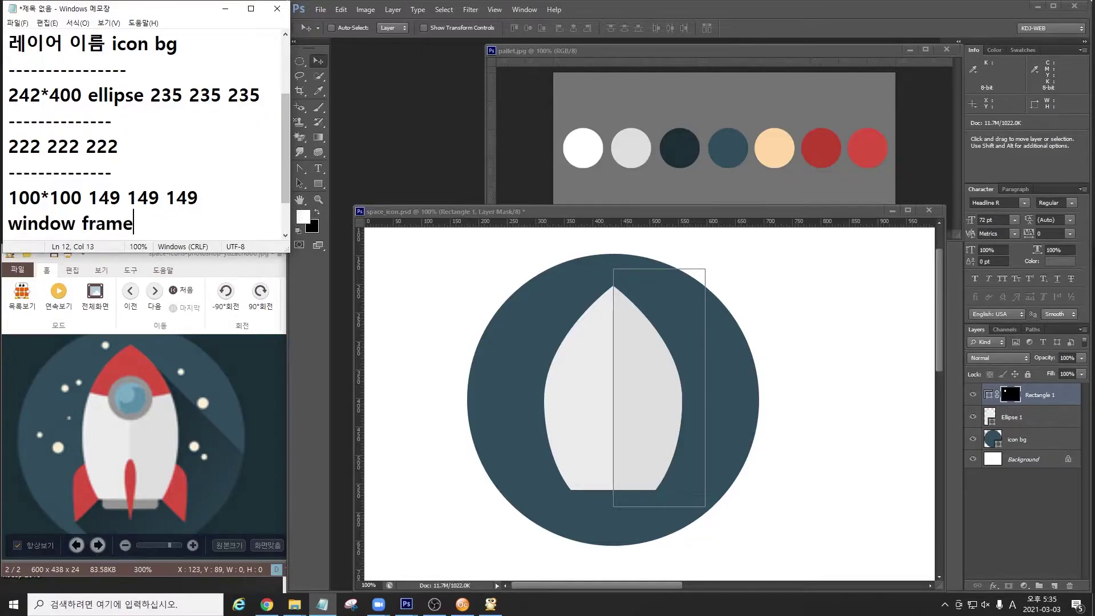
pyautogui.press('Return')
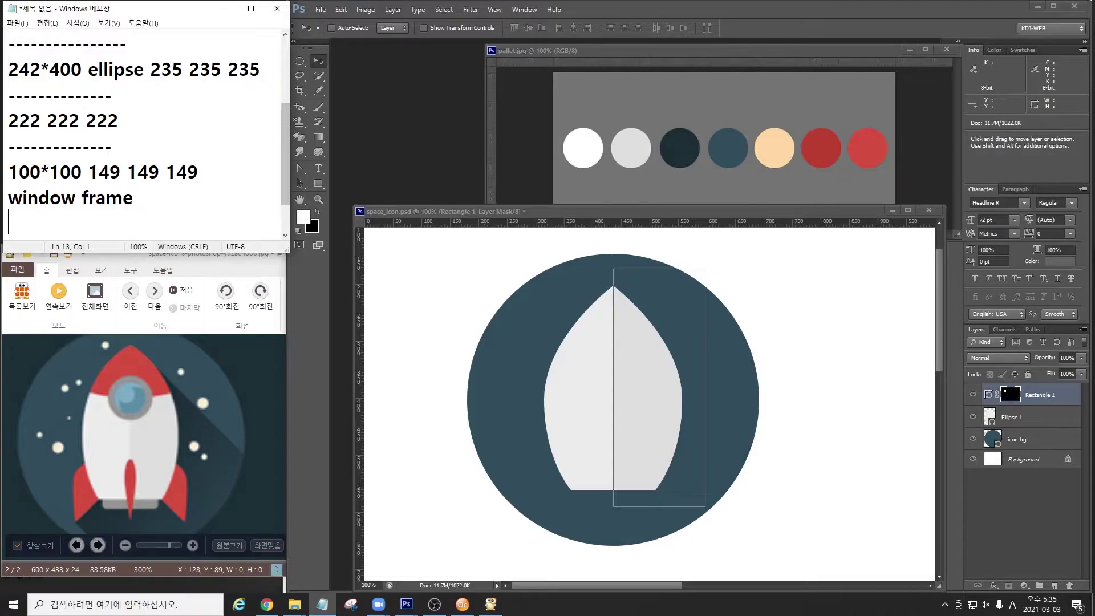
# In Photoshop, rename the Ellipse 1 layer to body and the Rectangle 1 layer to body shadow.
pyautogui.click(1023, 417)
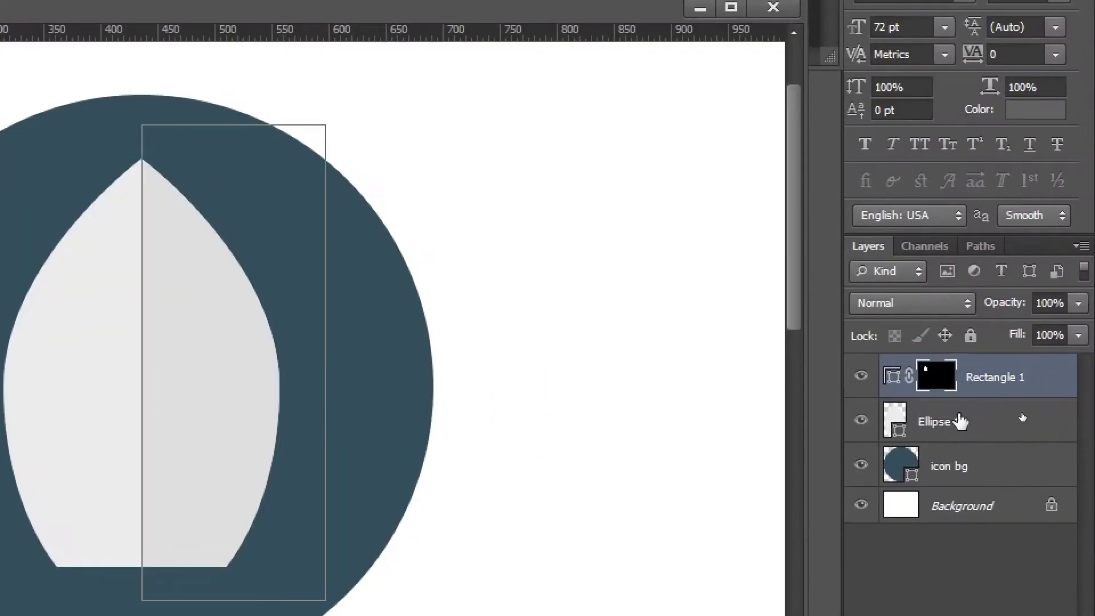
pyautogui.doubleClick(958, 427)
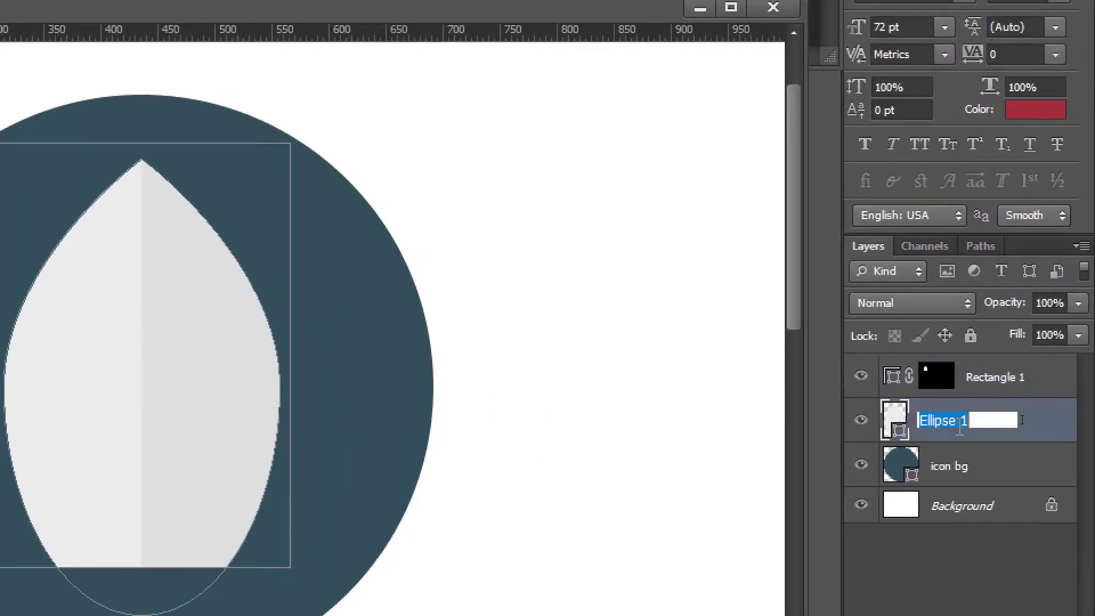
pyautogui.write('body')
pyautogui.press('Return')
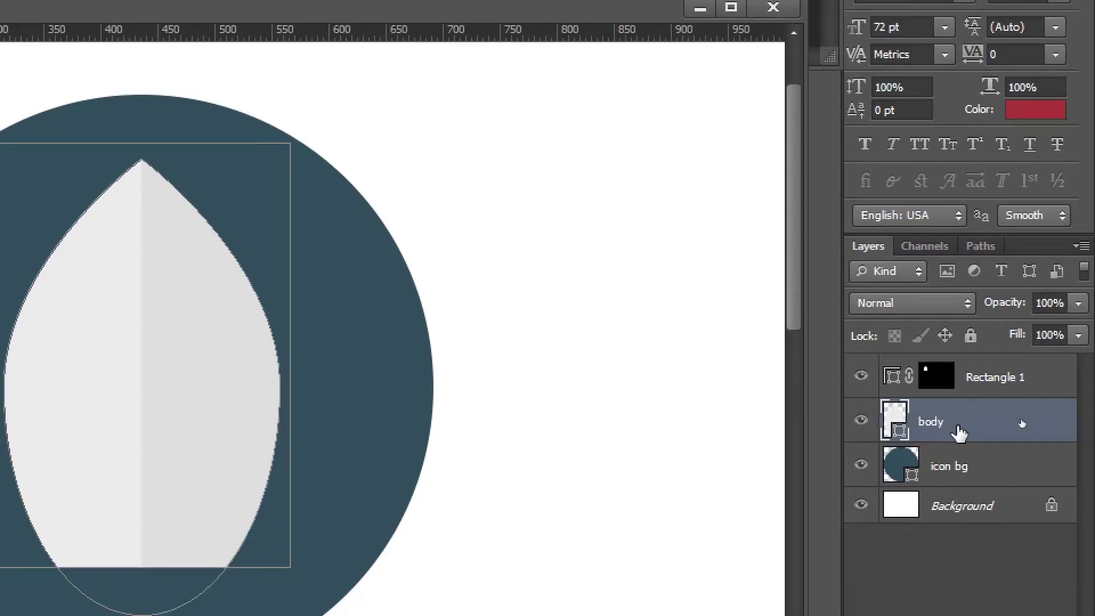
pyautogui.doubleClick(1000, 377)
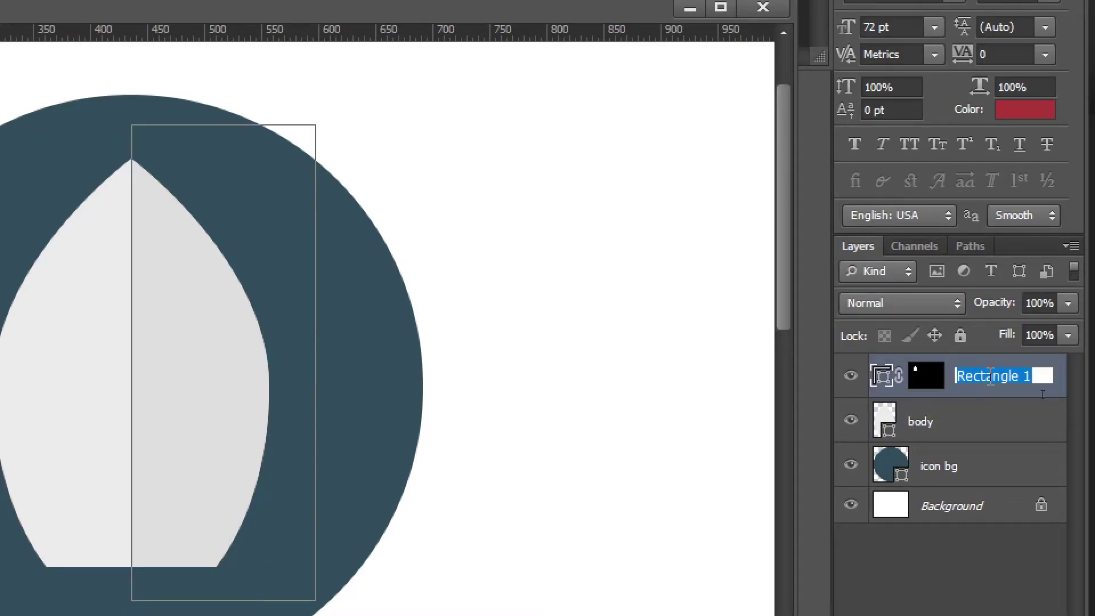
pyautogui.write('body shadow')
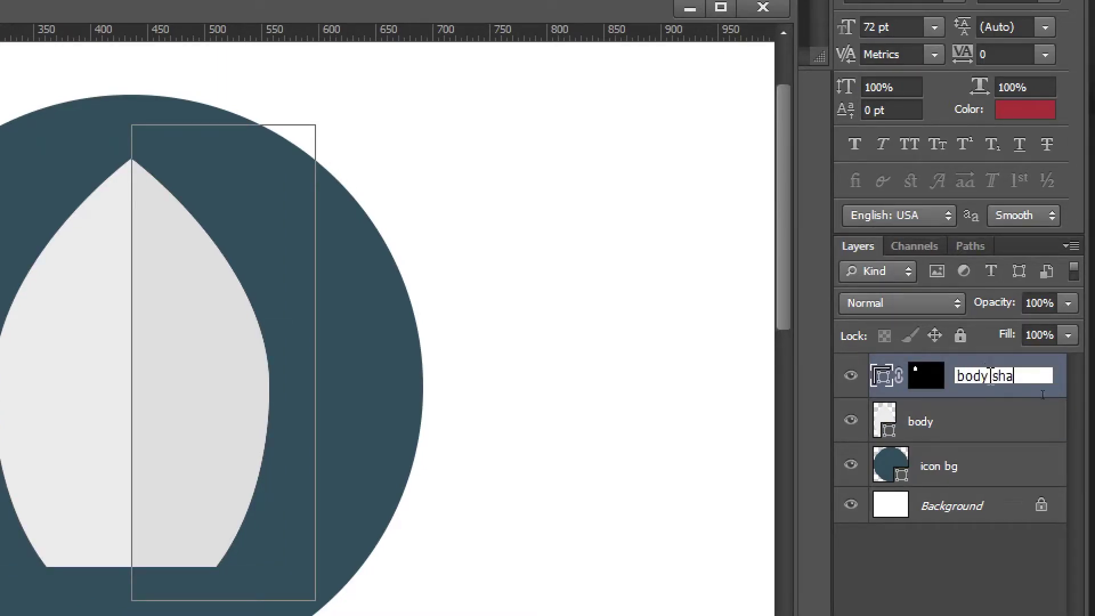
pyautogui.press('Return')
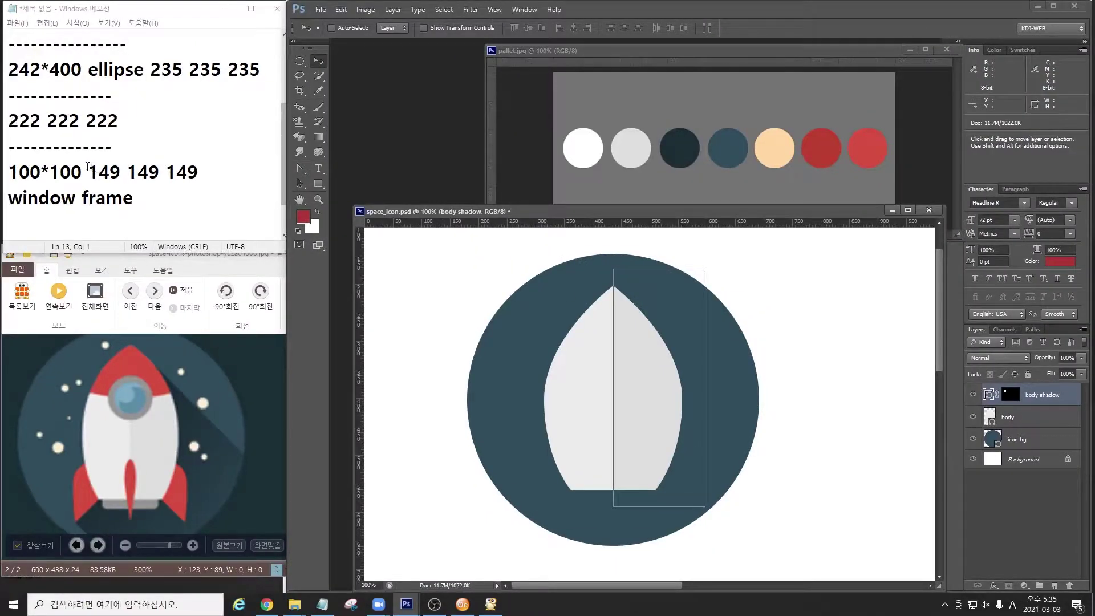
# Create a 100 × 100 px ellipse shape on the upper part of the rocket body for the window frame.
pyautogui.moveTo(88, 171); pyautogui.dragTo(9, 144)
pyautogui.click(149, 206)
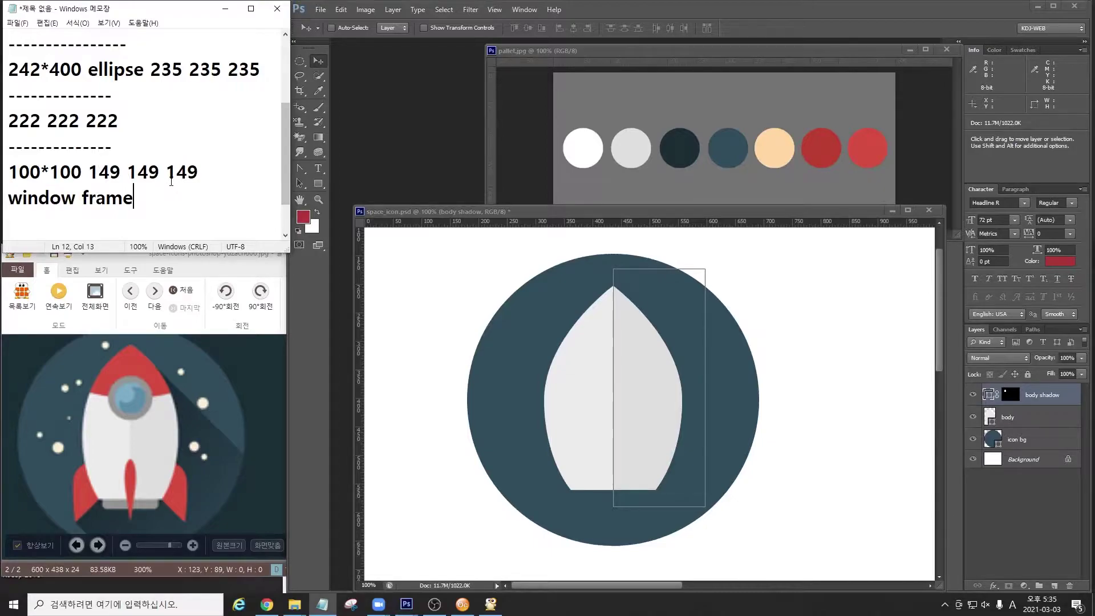
pyautogui.click(320, 185)
pyautogui.hotkey('shift', 'u')
pyautogui.hotkey('shift', 'u')
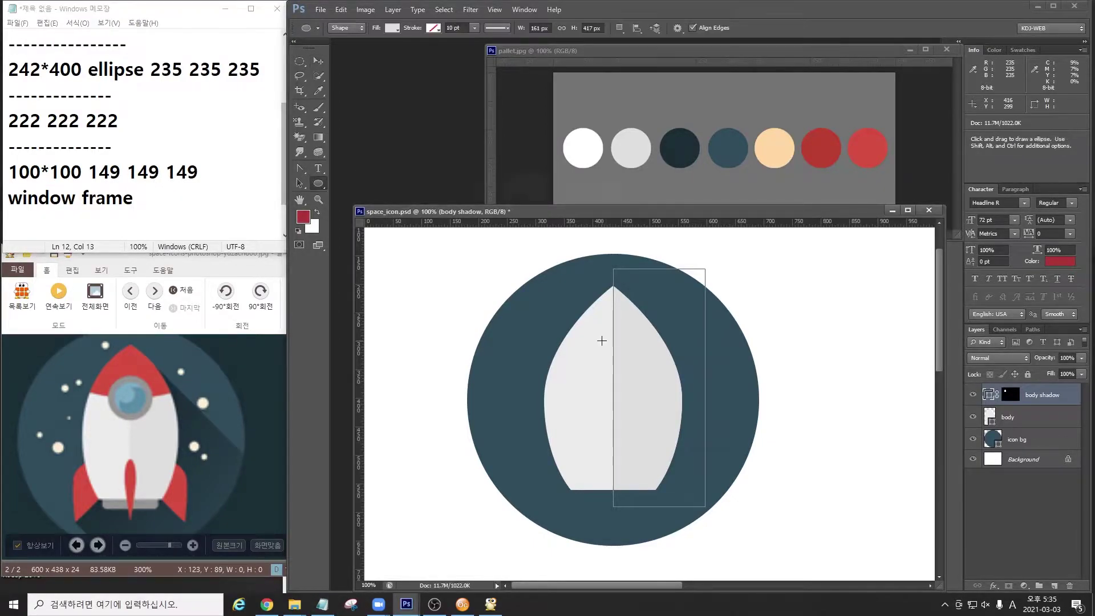
pyautogui.click(684, 368)
pyautogui.write('100')
pyautogui.press('Tab')
pyautogui.write('100')
pyautogui.press('Return')
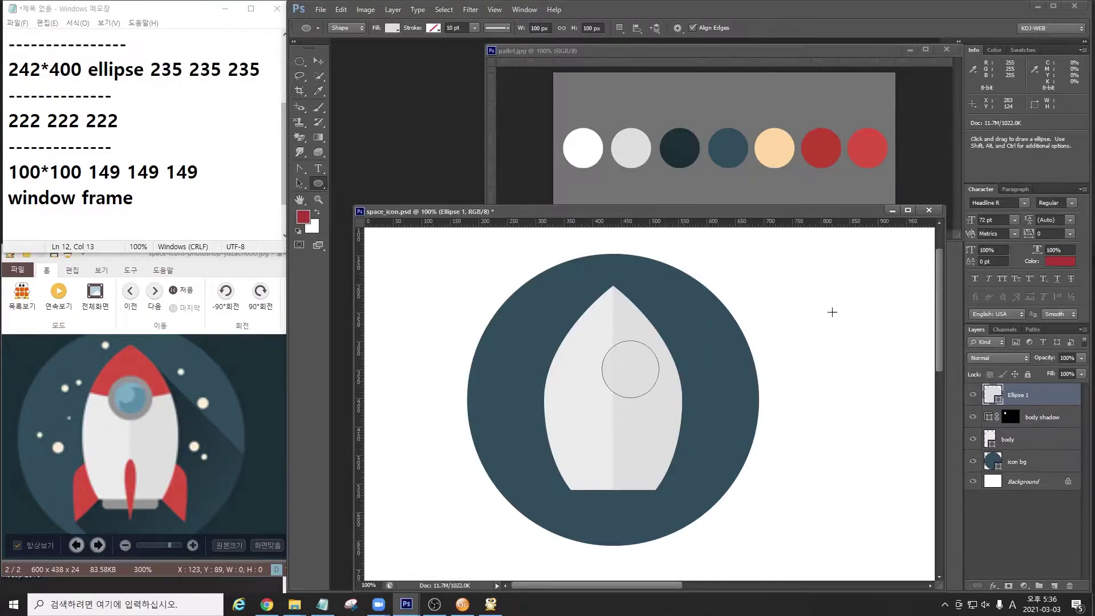
# Fill the Ellipse 1 window circle with RGB 149, 149, 149.
pyautogui.doubleClick(989, 401)
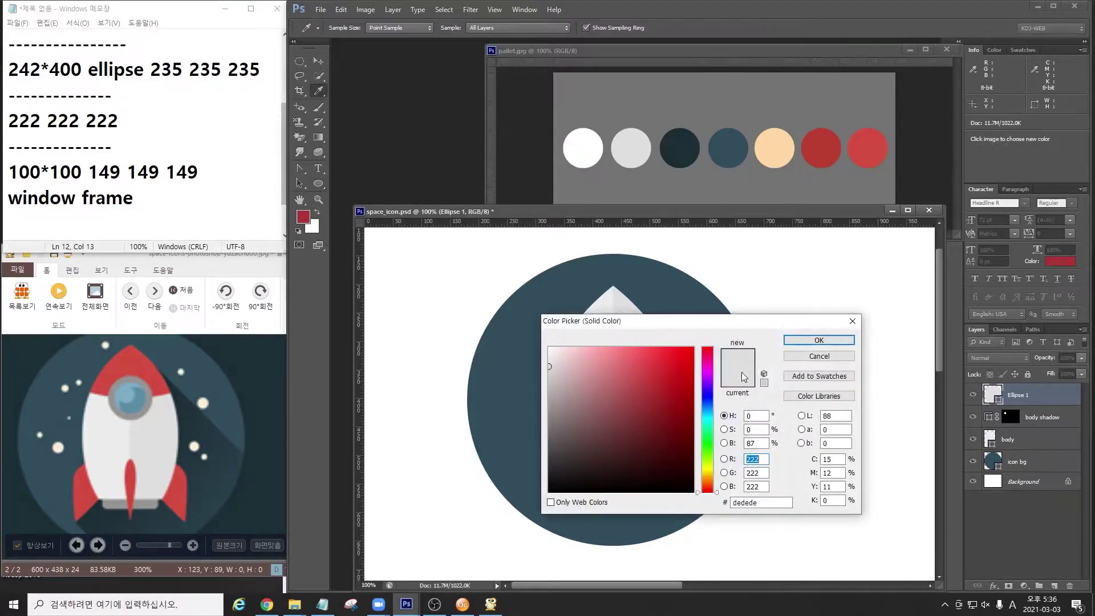
pyautogui.click(725, 138)
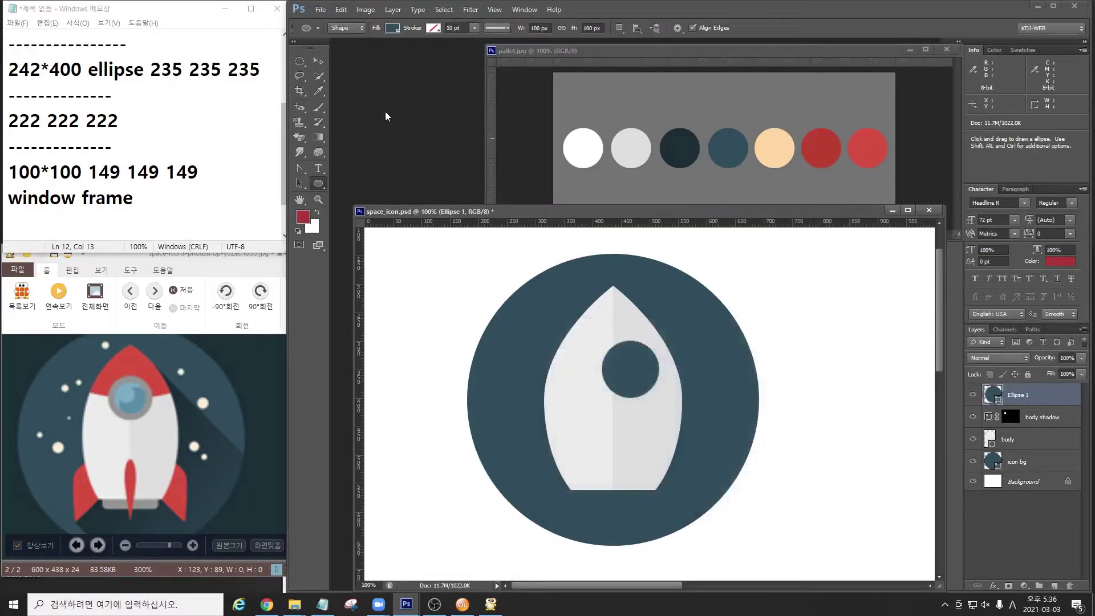
pyautogui.doubleClick(992, 395)
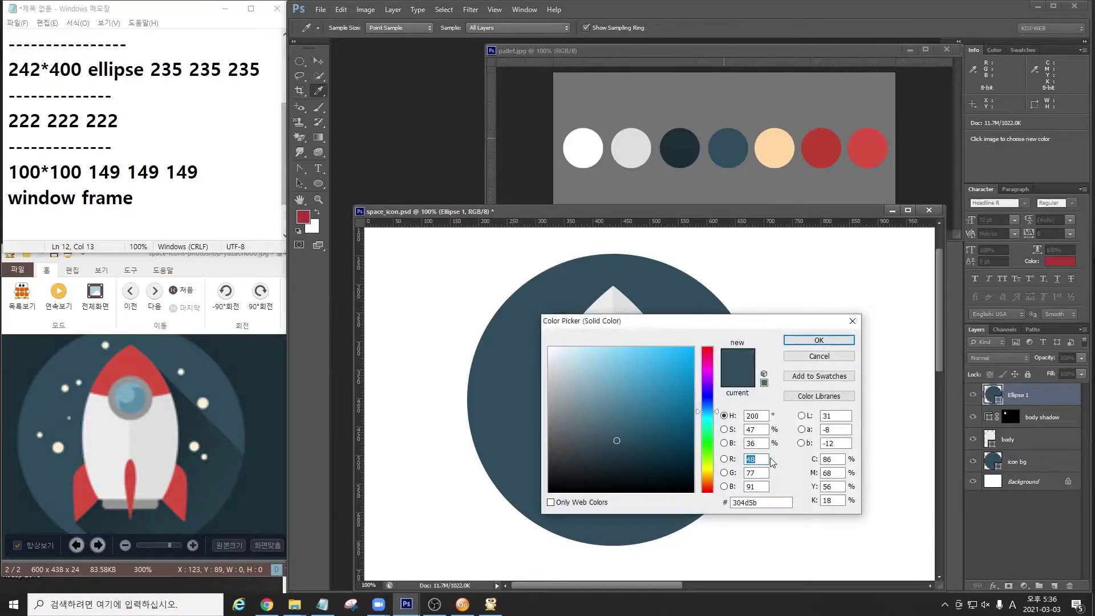
pyautogui.click(697, 148)
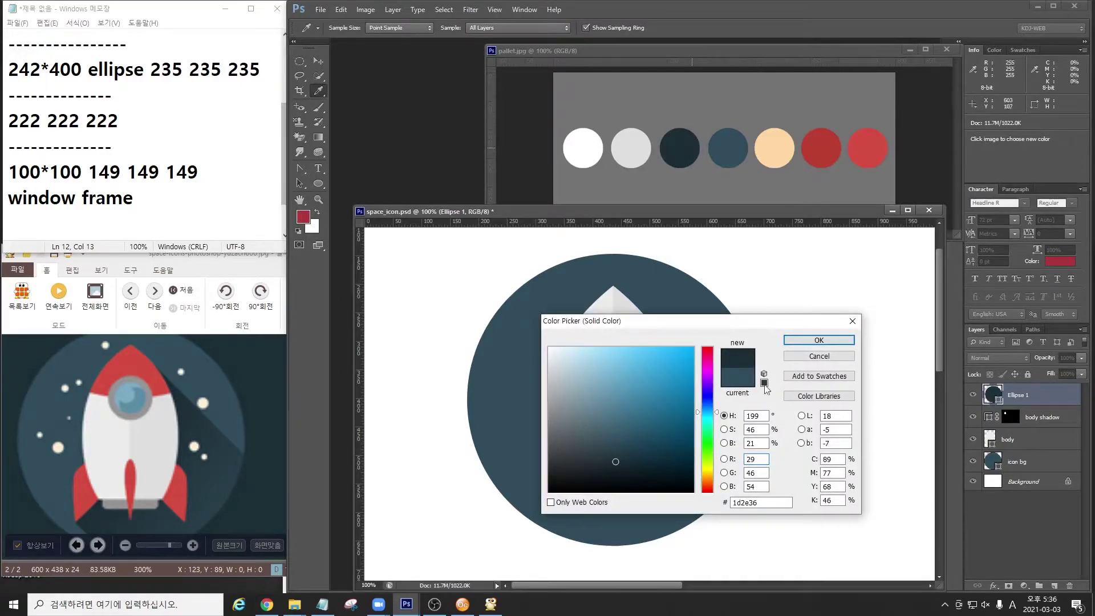
pyautogui.doubleClick(756, 459)
pyautogui.write('49')
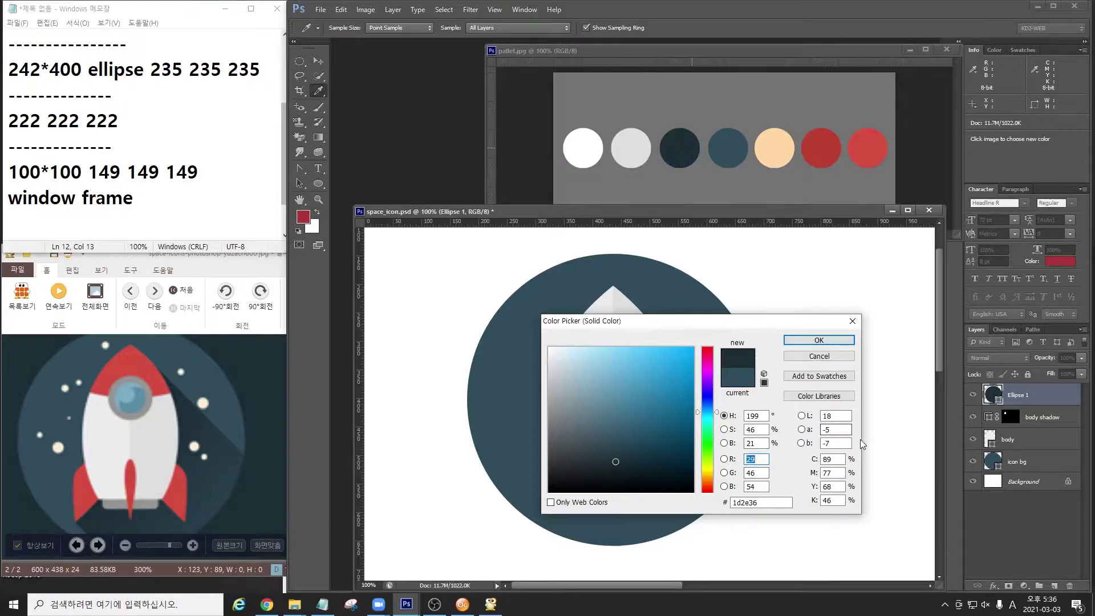
pyautogui.press('Home')
pyautogui.write('1')
pyautogui.press('Tab')
pyautogui.write('149')
pyautogui.press('Tab')
pyautogui.write('149')
pyautogui.click(837, 340)
# Move the grey circle onto the vertical centre line of the rocket's upper body and rename its layer to window frame.
pyautogui.press('v')
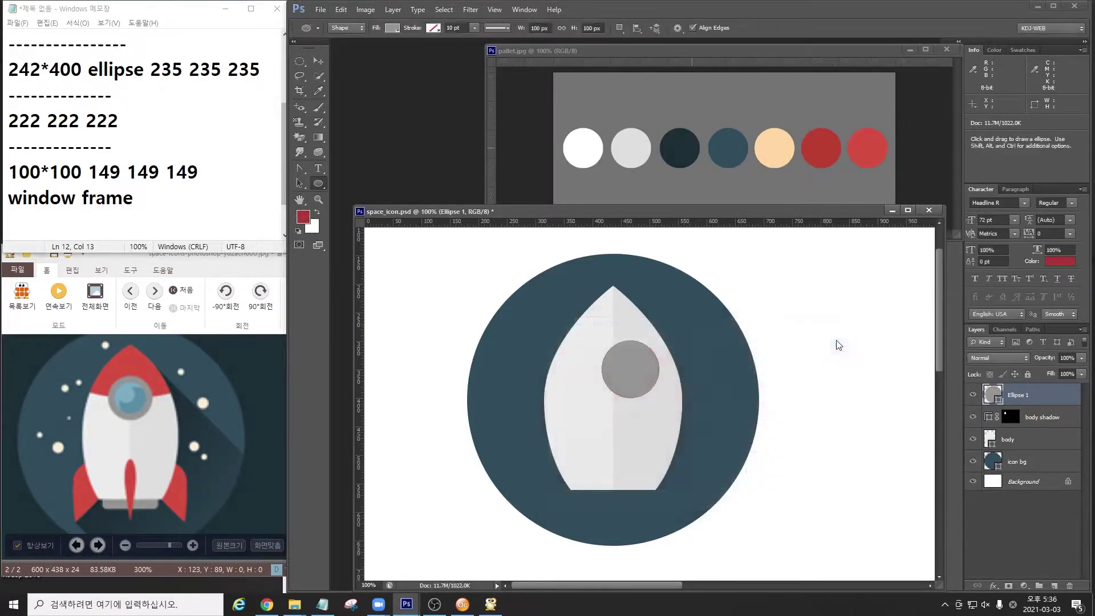
pyautogui.moveTo(625, 371); pyautogui.dragTo(608, 353)
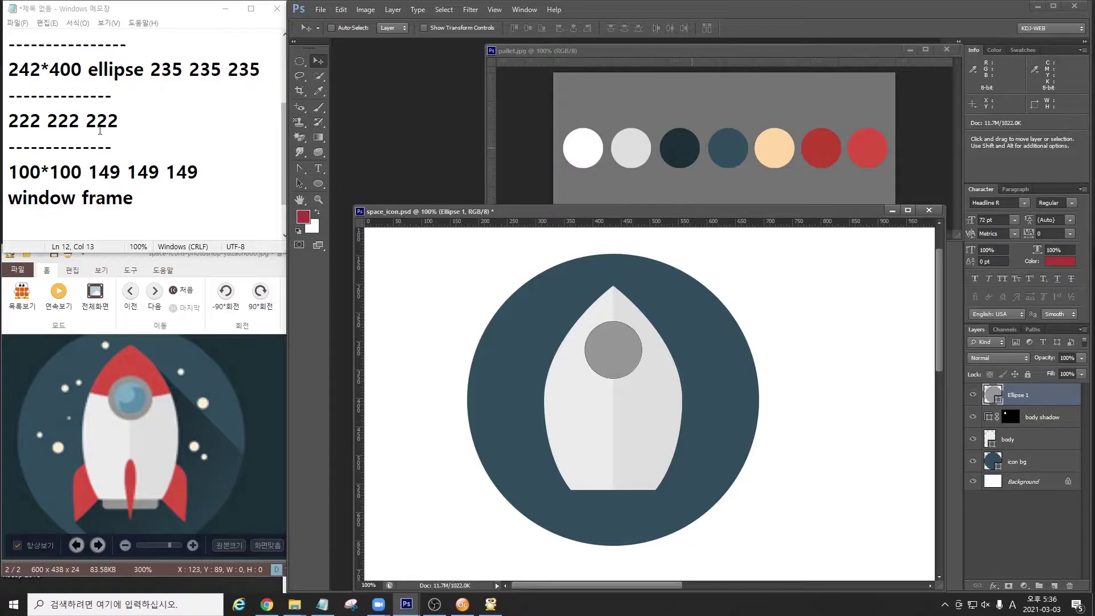
pyautogui.moveTo(160, 206); pyautogui.dragTo(8, 198)
pyautogui.hotkey('ctrl', 'c')
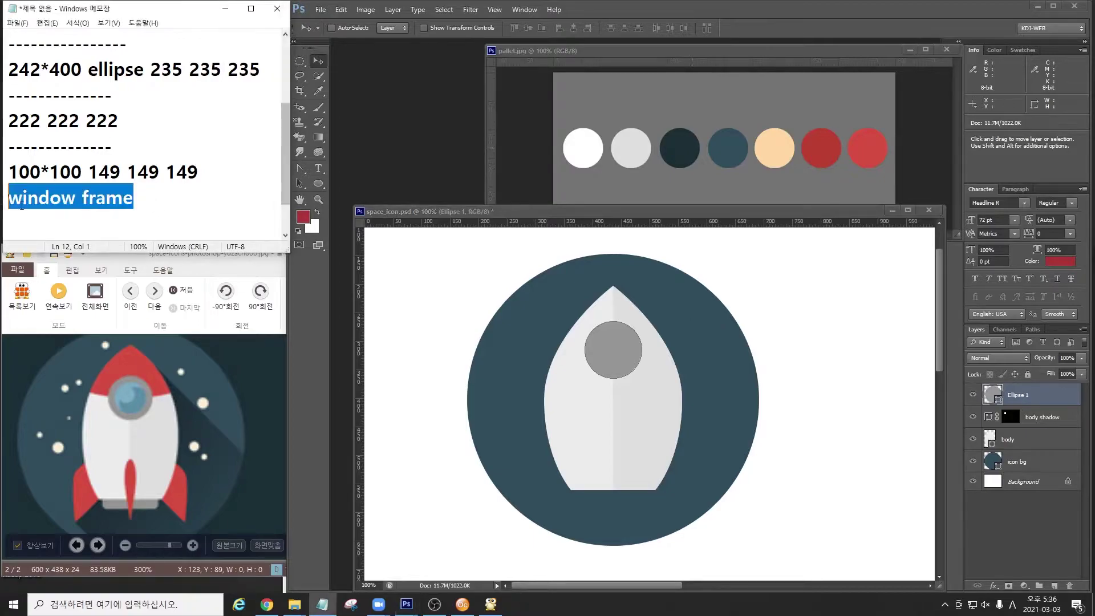
pyautogui.click(1018, 398)
pyautogui.doubleClick(1018, 395)
pyautogui.hotkey('ctrl', 'v')
pyautogui.click(1062, 399)
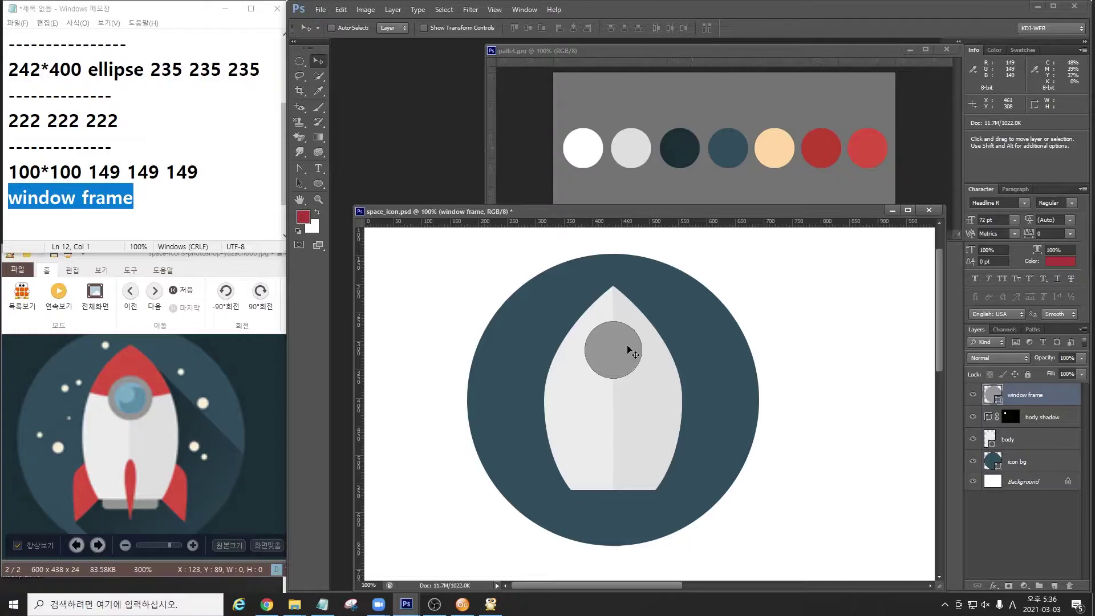
# Duplicate the window frame layer and scale the copy proportionally to 70% around its centre.
pyautogui.hotkey('ctrl', 'j')
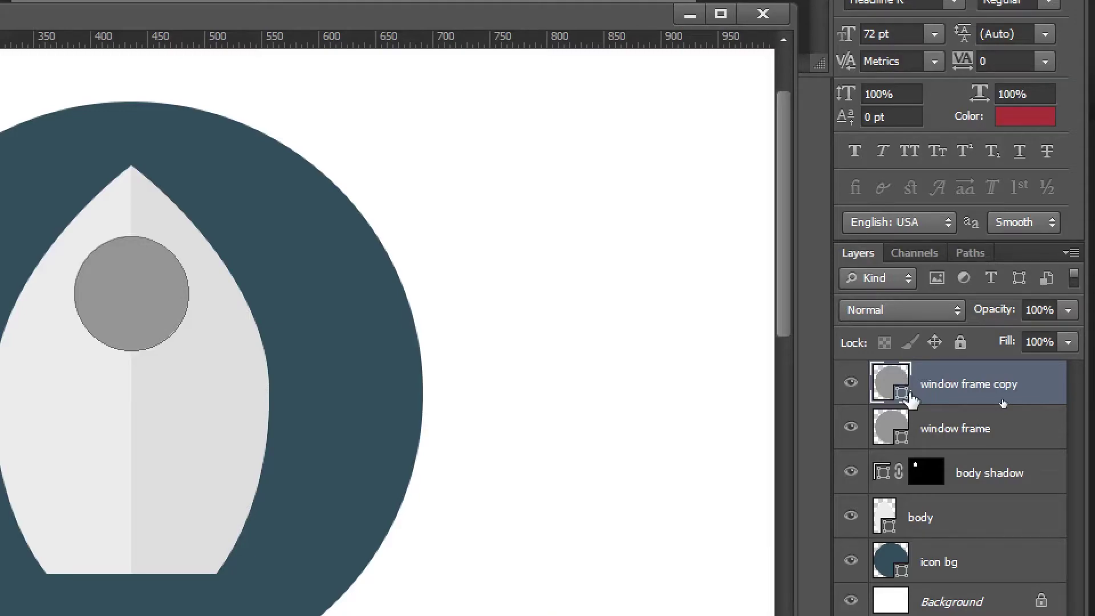
pyautogui.hotkey('ctrl', 't')
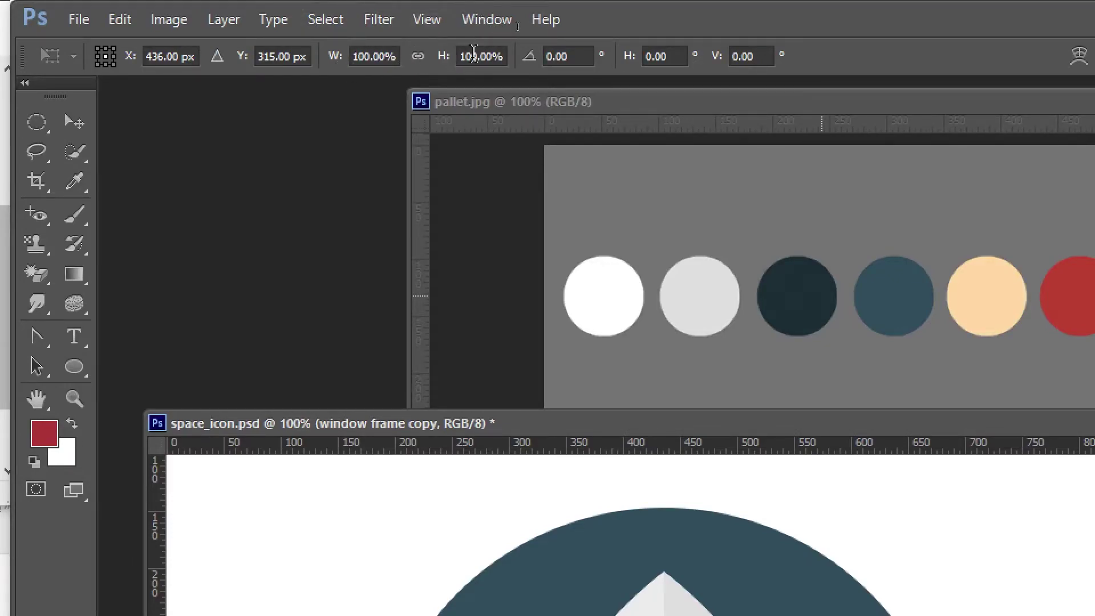
pyautogui.click(416, 57)
pyautogui.click(417, 57)
pyautogui.moveTo(371, 57); pyautogui.dragTo(317, 54)
pyautogui.write('70')
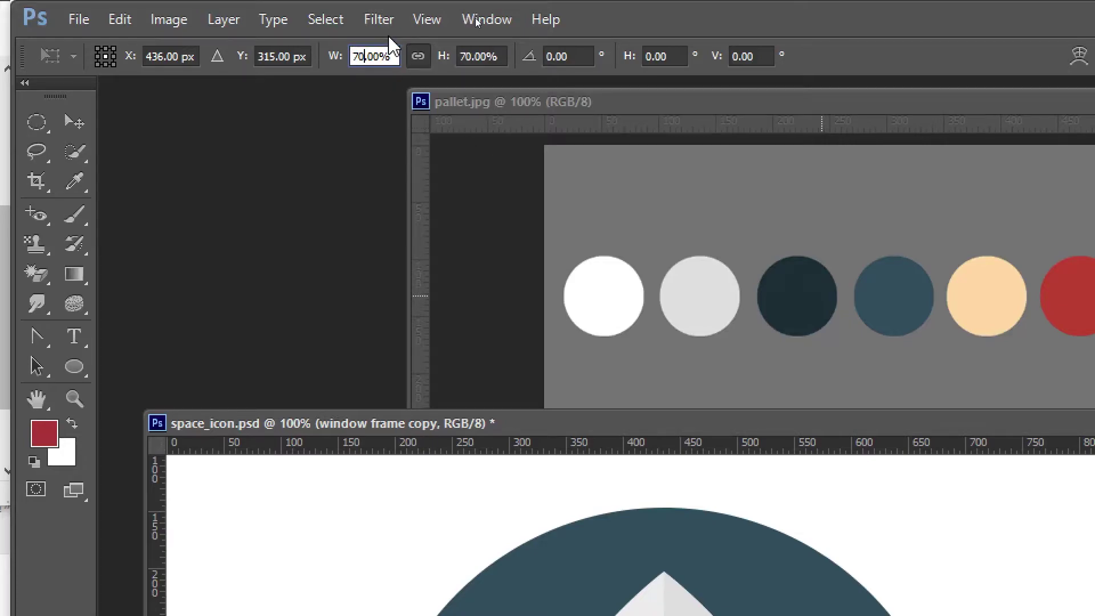
pyautogui.press('Return')
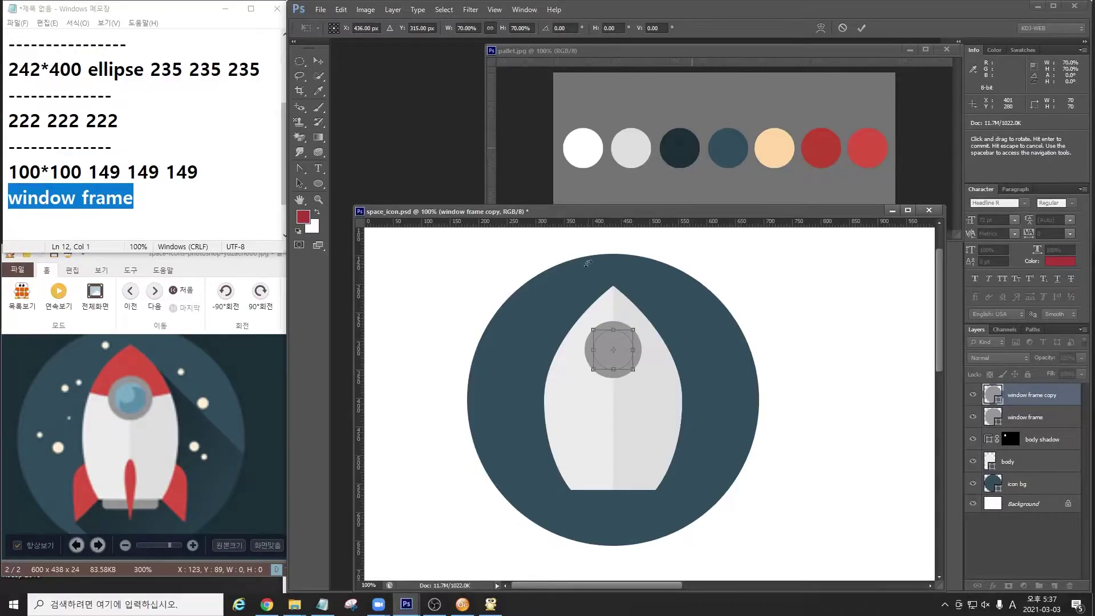
pyautogui.hotkey('ctrl', 'space')
pyautogui.click(609, 340)
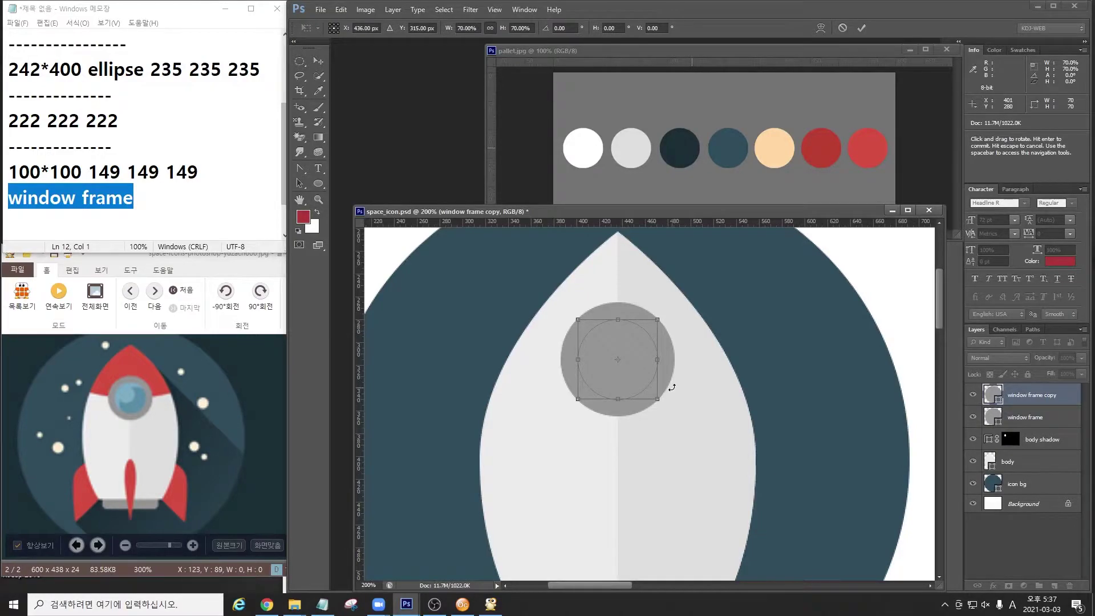
pyautogui.press('Return')
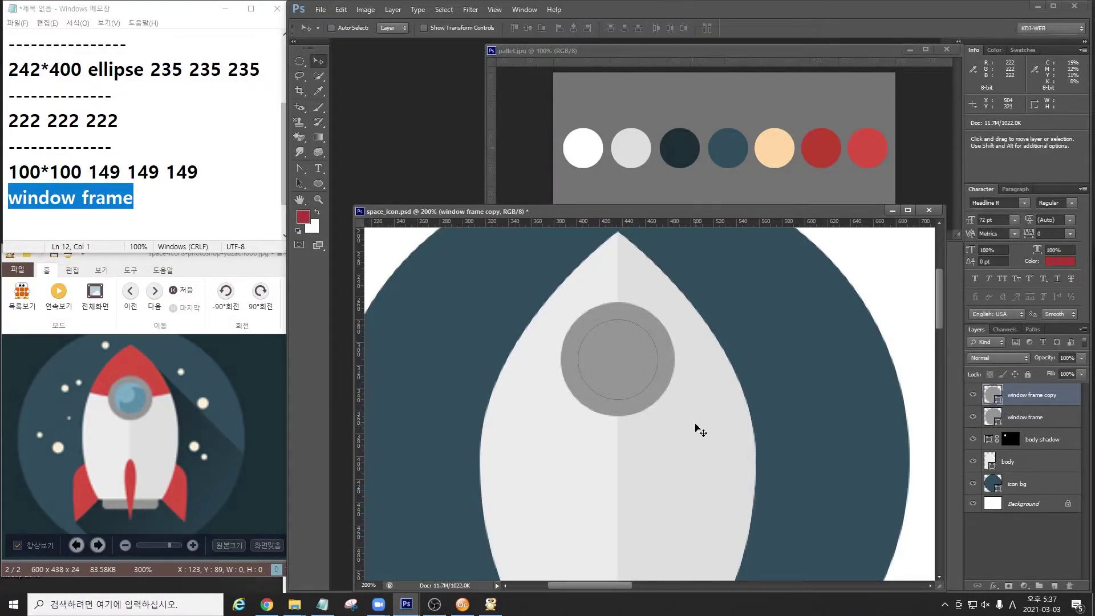
# In Notepad, add a blank line and the colour note 99 128 142 below window frame.
pyautogui.click(203, 203)
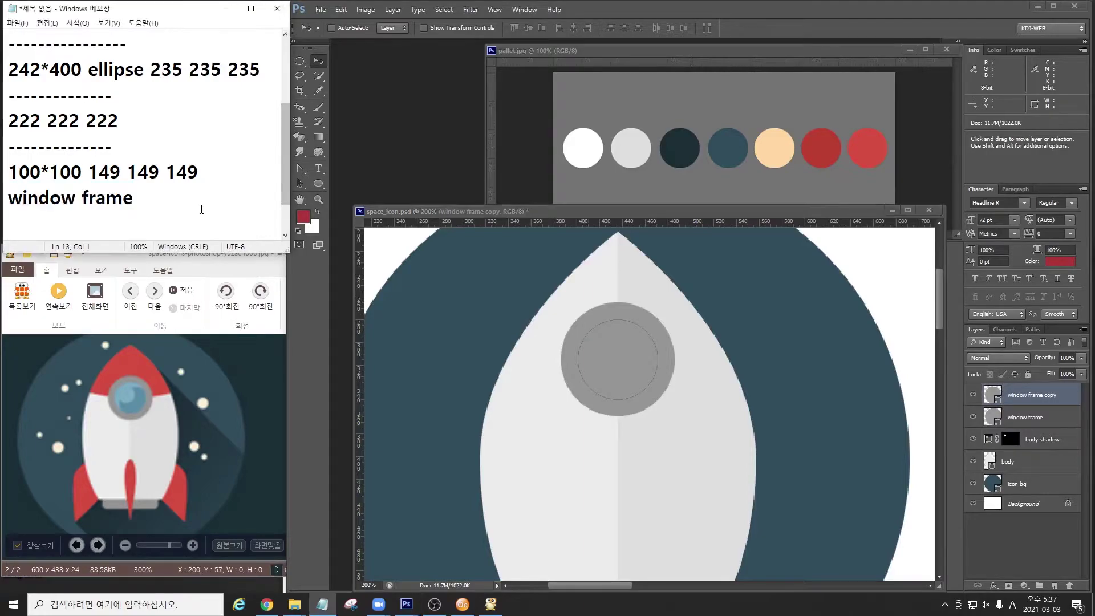
pyautogui.press('Return')
pyautogui.press('Return')
pyautogui.write('99 128 140')
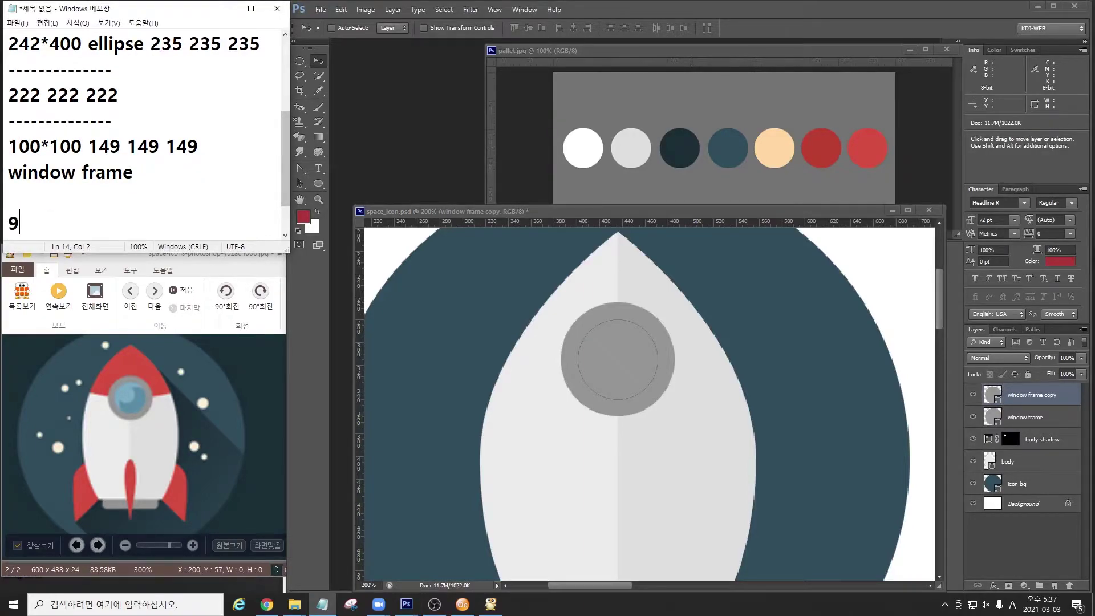
pyautogui.press('BackSpace')
pyautogui.write('28 142')
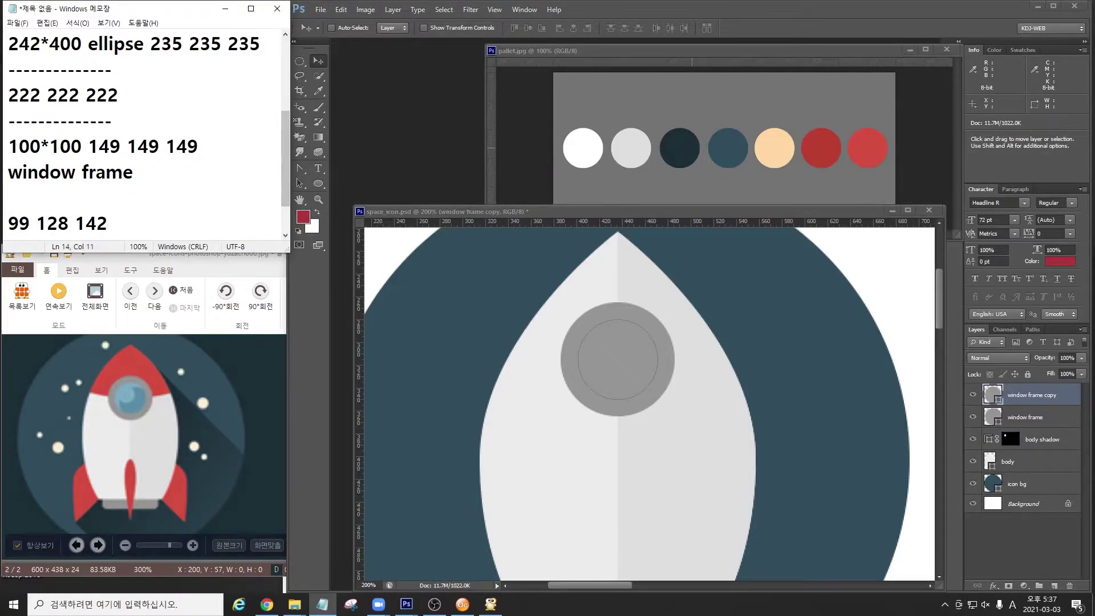
# In Photoshop, fill the window frame copy circle with RGB 99, 128, 142.
pyautogui.click(992, 401)
pyautogui.doubleClick(992, 401)
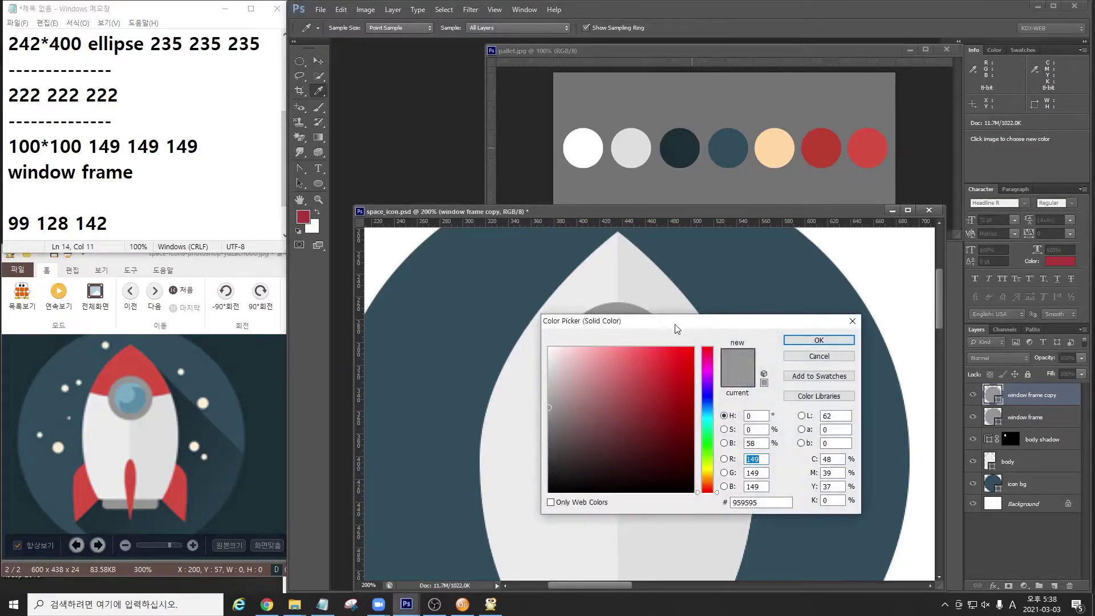
pyautogui.moveTo(675, 317); pyautogui.dragTo(838, 291)
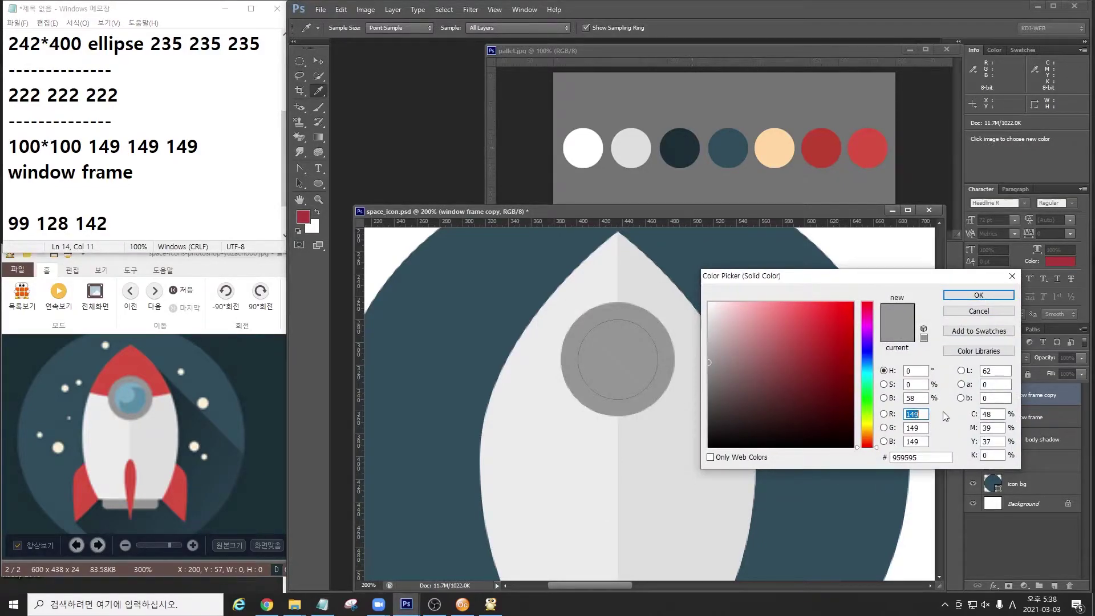
pyautogui.write('99')
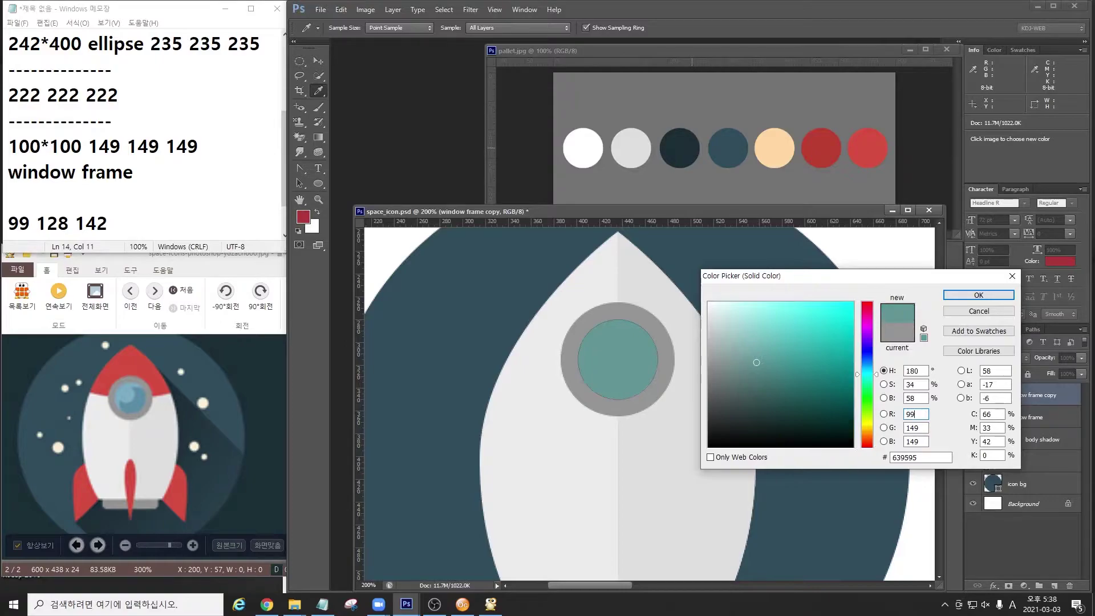
pyautogui.press('Tab')
pyautogui.write('128')
pyautogui.press('Tab')
pyautogui.write('142')
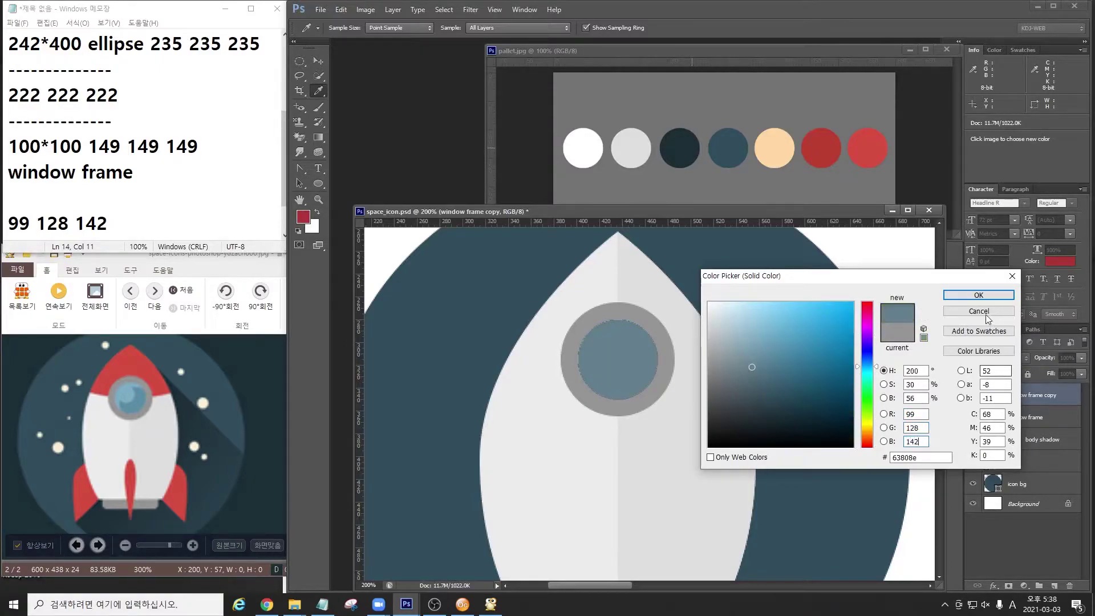
pyautogui.click(988, 296)
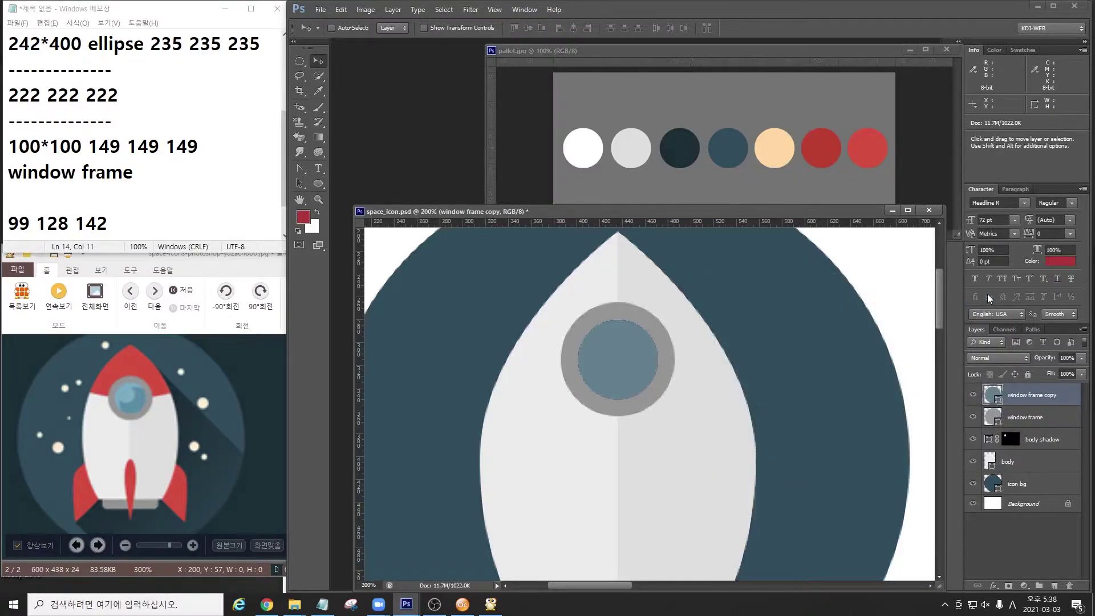
pyautogui.hotkey('ctrl', '-')
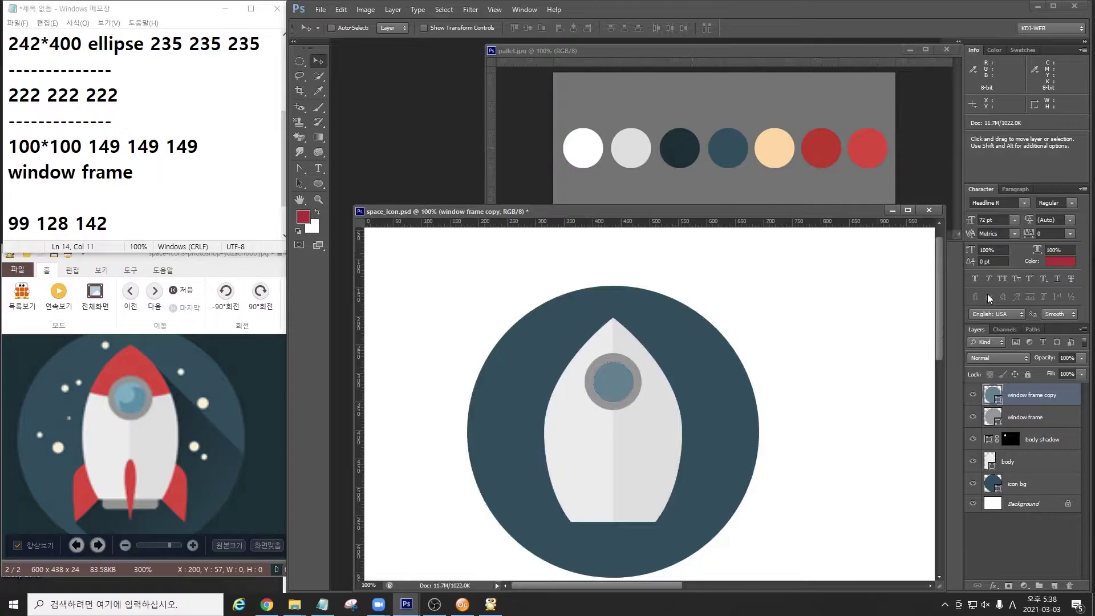
pyautogui.press('F9')
pyautogui.moveTo(84, 489); pyautogui.dragTo(166, 521)
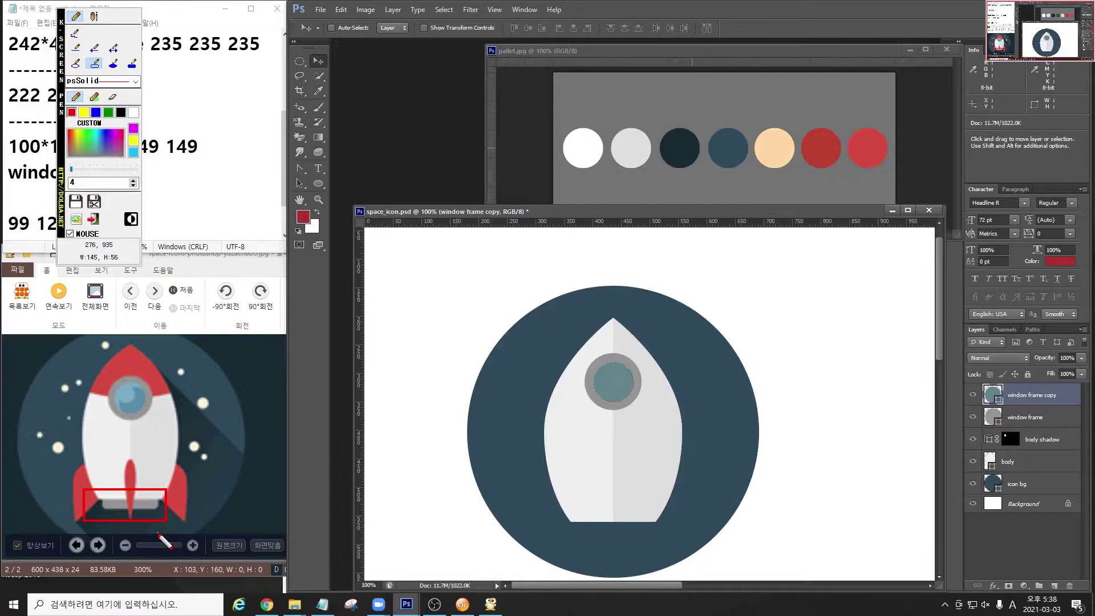
pyautogui.moveTo(623, 392); pyautogui.dragTo(638, 403)
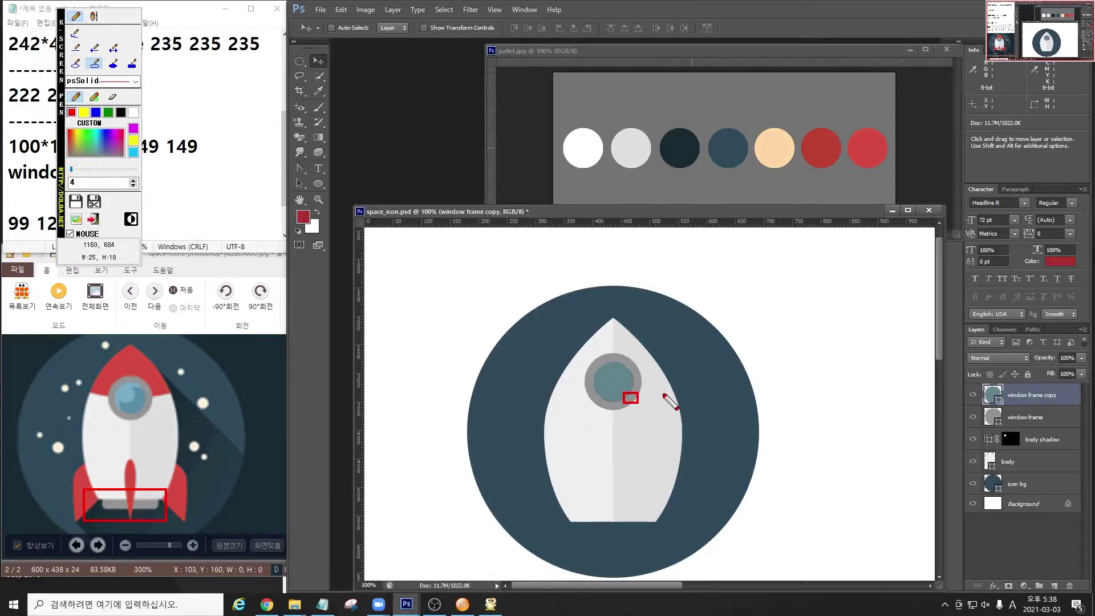
# In Notepad, add a dashed separator line followed by the lines 126 * 33 r 10 and 149 149 149.
pyautogui.click(164, 223)
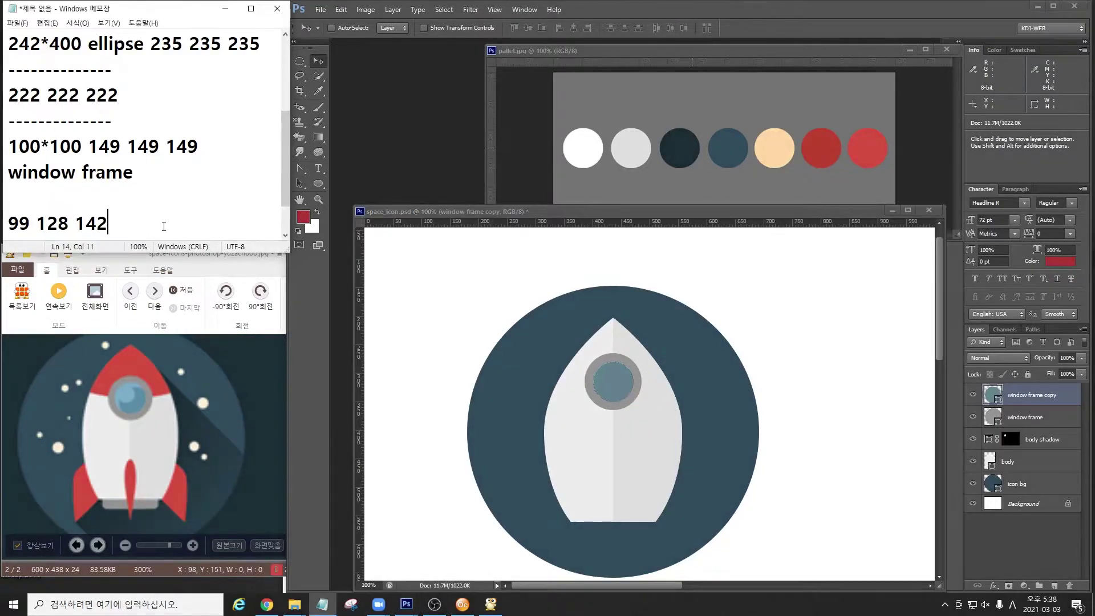
pyautogui.press('Return')
pyautogui.write('-0')
pyautogui.press('BackSpace')
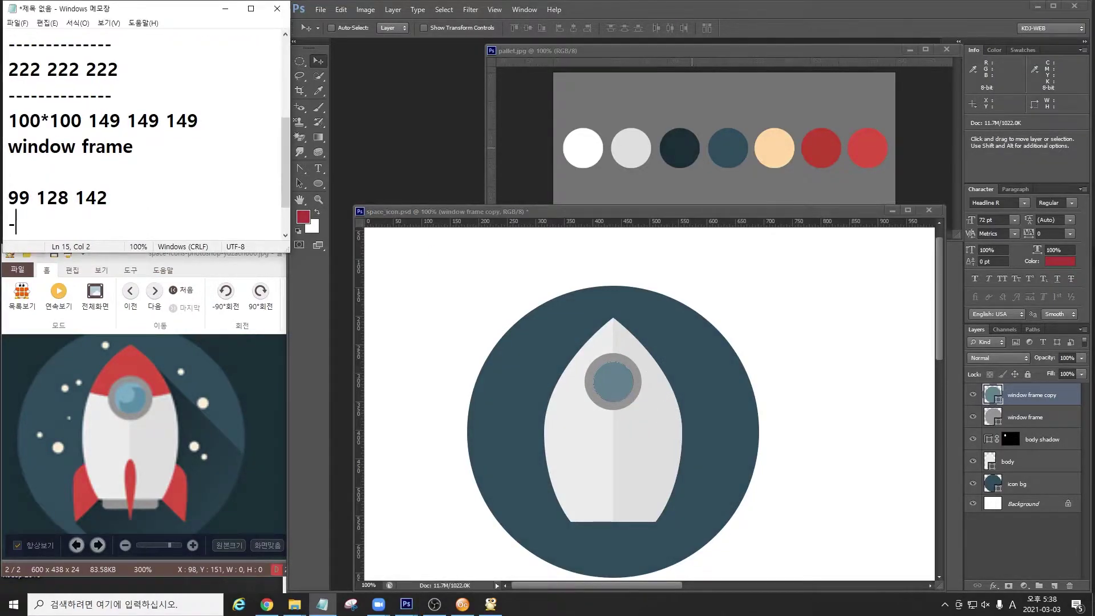
pyautogui.write('-------')
pyautogui.press('Return')
pyautogui.write('126 * 33  r 10')
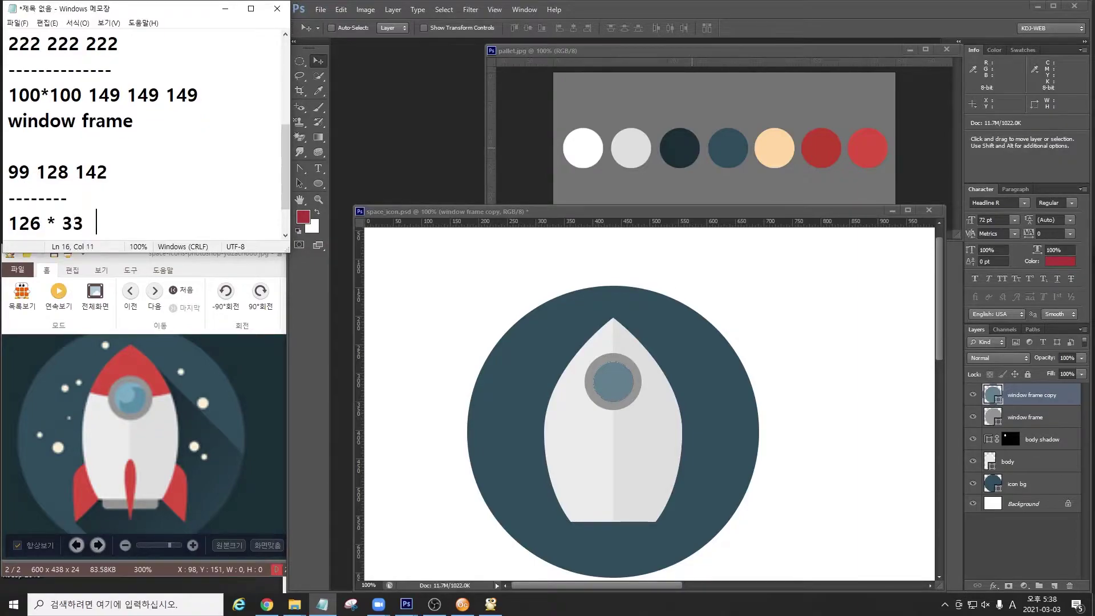
pyautogui.press('Return')
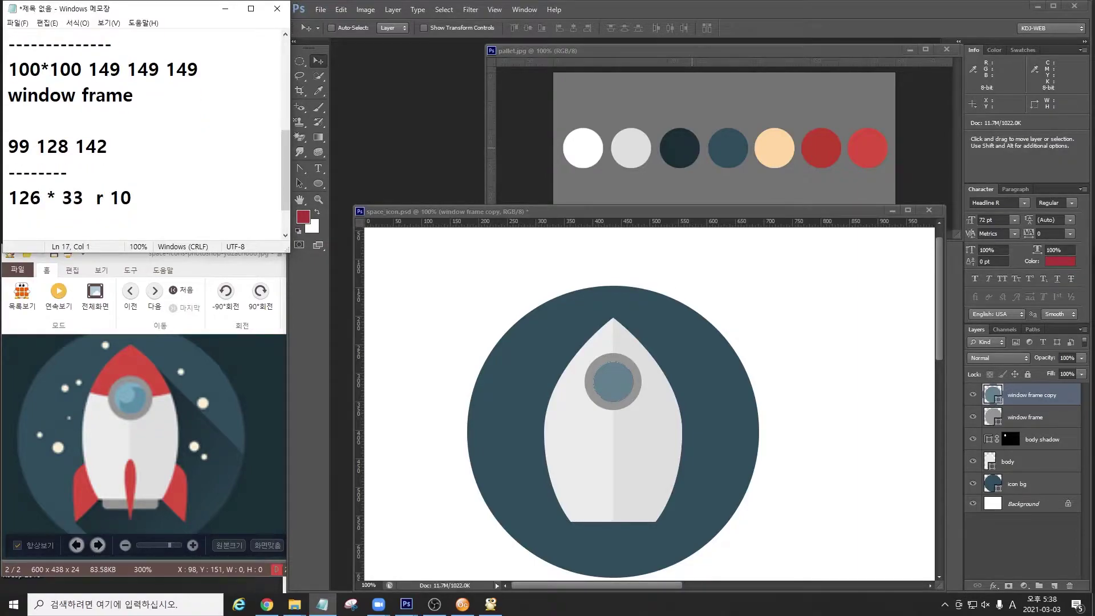
pyautogui.write('149 149 149')
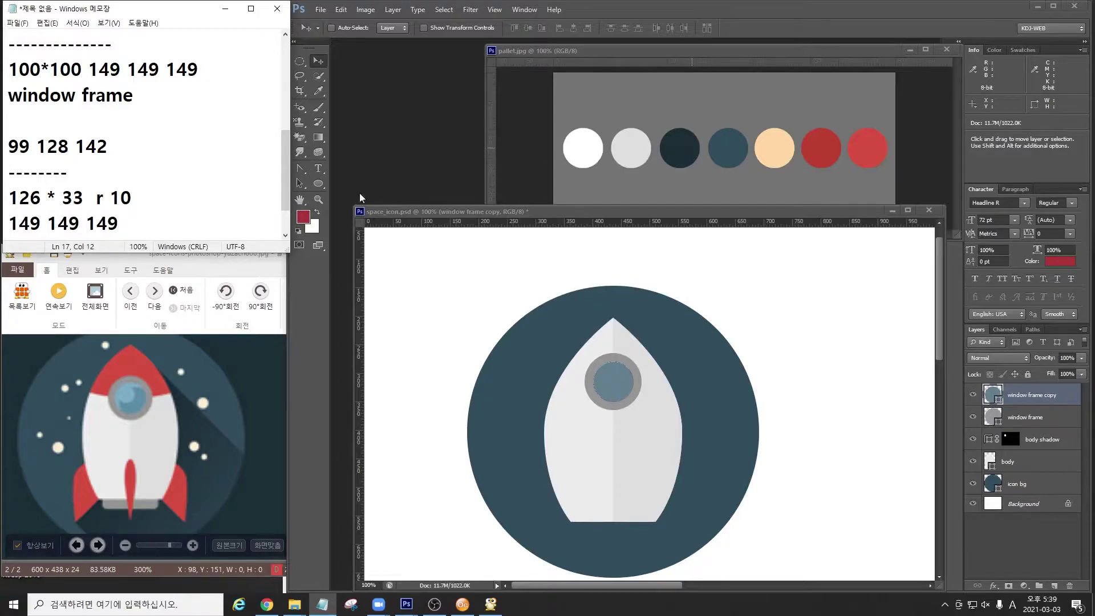
# In Photoshop, create a 126 × 33 px rounded rectangle with a 10 px radius just below the rocket body's base.
pyautogui.click(590, 215)
pyautogui.click(322, 183)
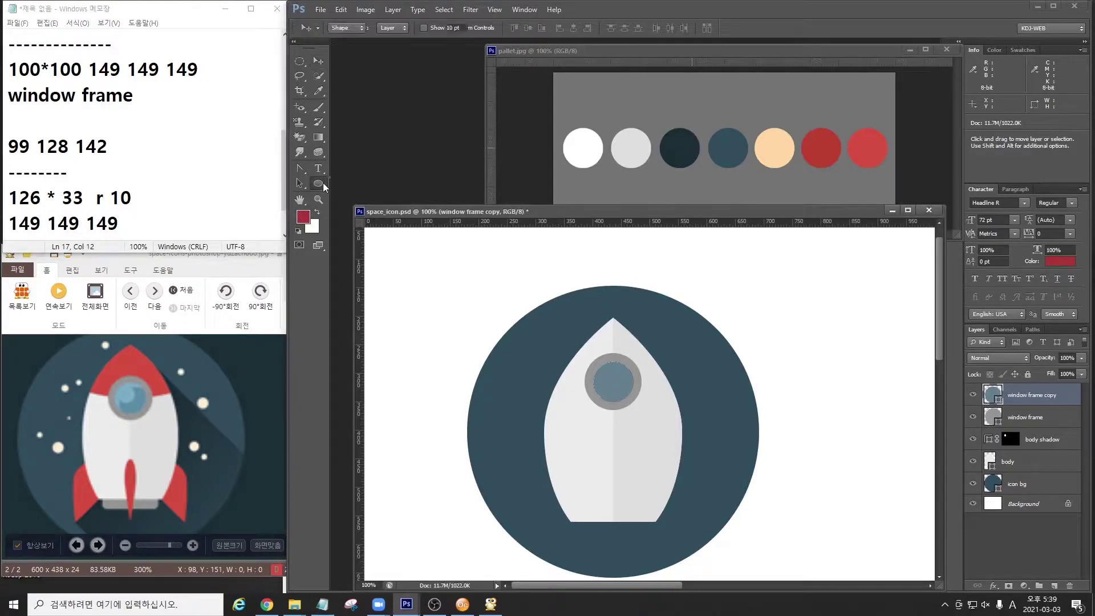
pyautogui.click(374, 192)
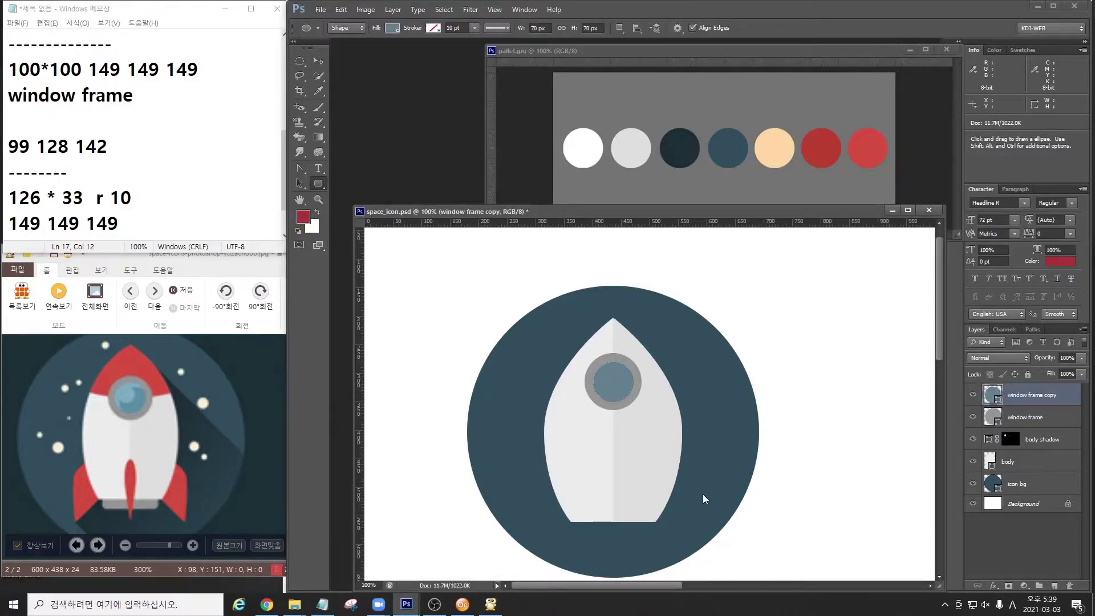
pyautogui.click(798, 447)
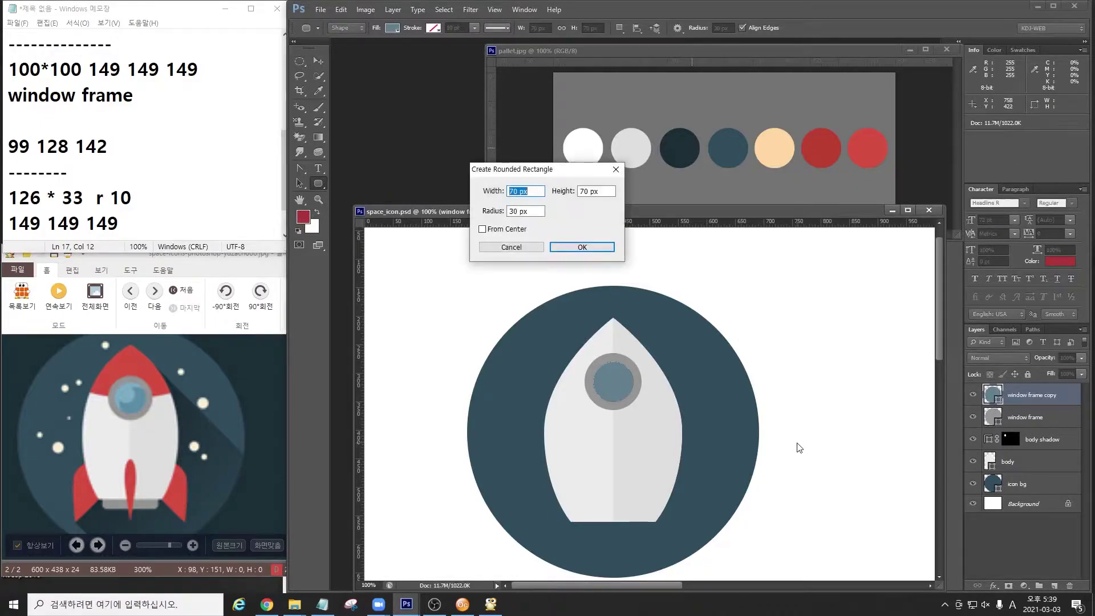
pyautogui.write('126')
pyautogui.press('Tab')
pyautogui.write('33')
pyautogui.press('Tab')
pyautogui.write('10')
pyautogui.press('Return')
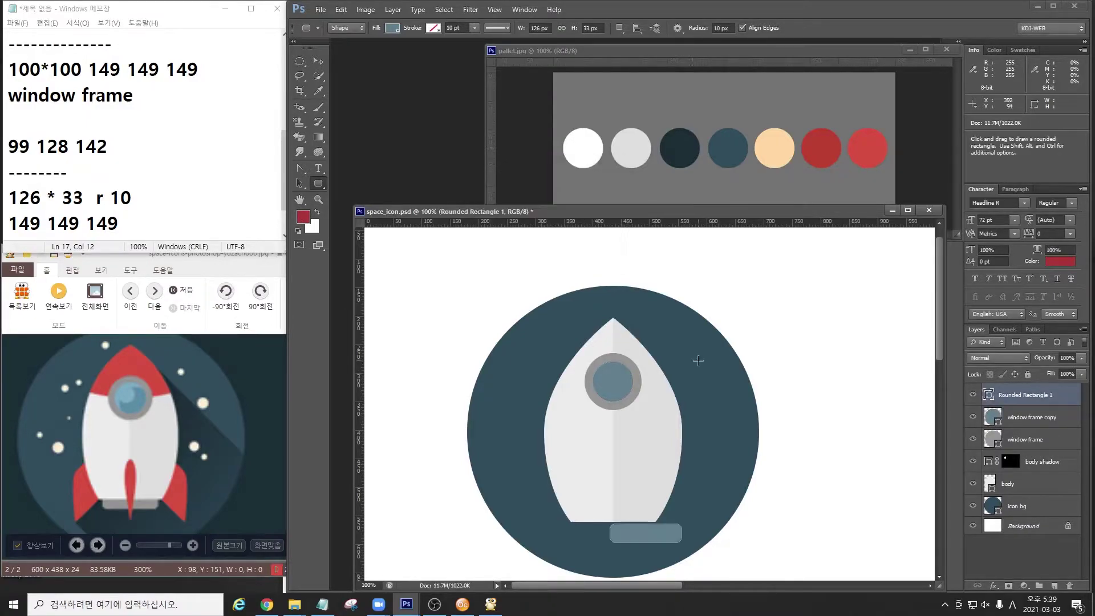
# Move the rounded rectangle layer below the body layer and centre the shape under the rocket's base, partly tucked behind the body.
pyautogui.click(318, 61)
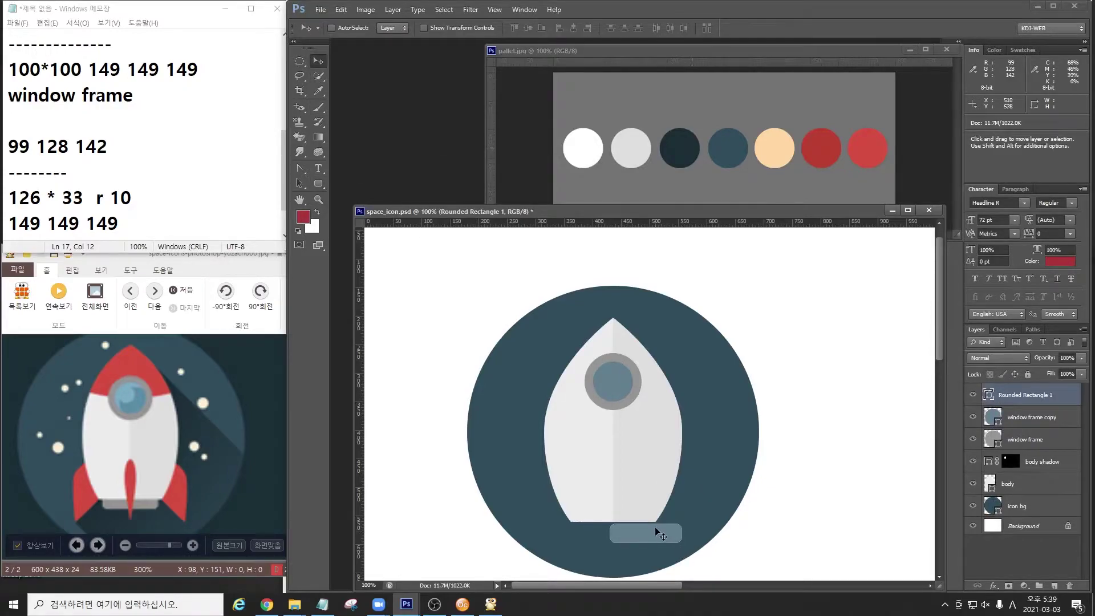
pyautogui.moveTo(1030, 394); pyautogui.dragTo(1027, 491)
pyautogui.moveTo(652, 535); pyautogui.dragTo(618, 523)
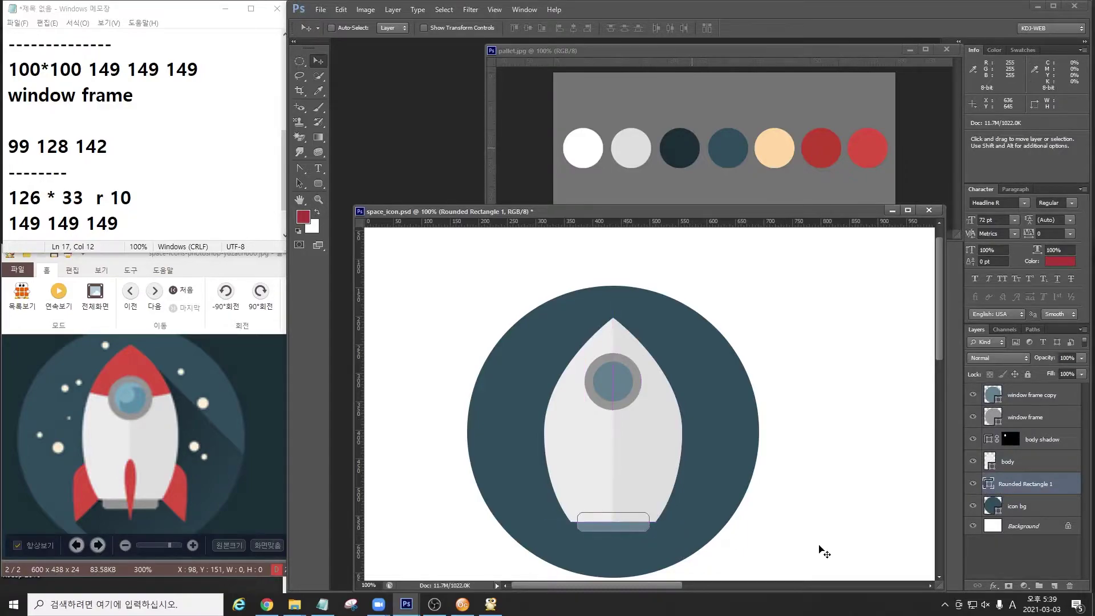
pyautogui.press('Down')
pyautogui.press('Down')
pyautogui.press('Down')
pyautogui.press('Down')
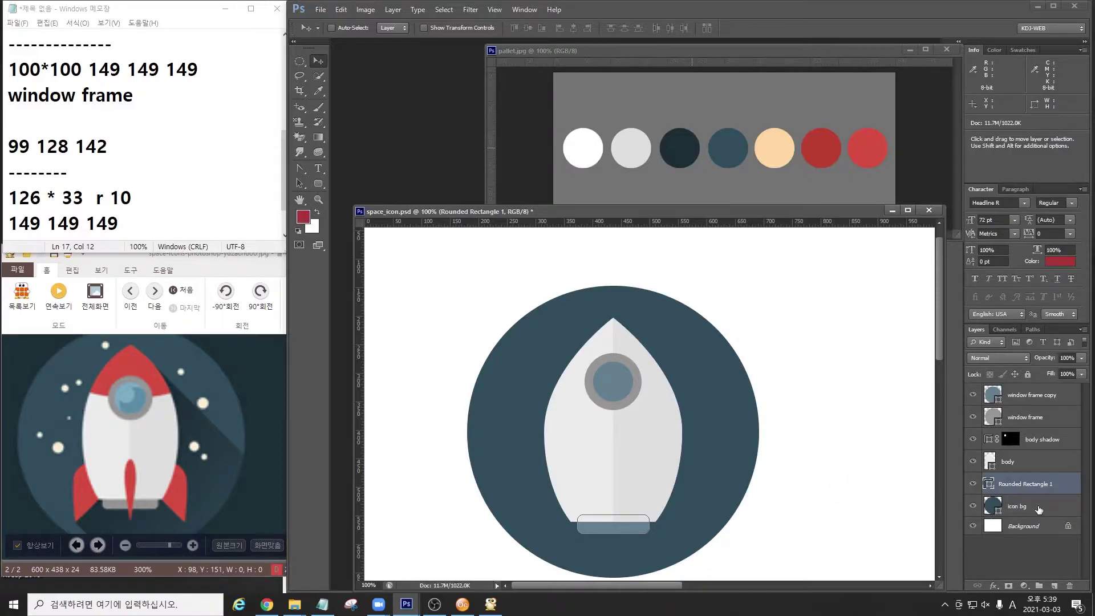
# Rename the rounded rectangle layer to bottom, add the line bottom in Notepad, and reselect the bottom layer in Photoshop.
pyautogui.doubleClick(1034, 486)
pyautogui.write('bottom')
pyautogui.press('Return')
pyautogui.hotkey('alt', 'Tab')
pyautogui.press('Return')
pyautogui.write('bottom')
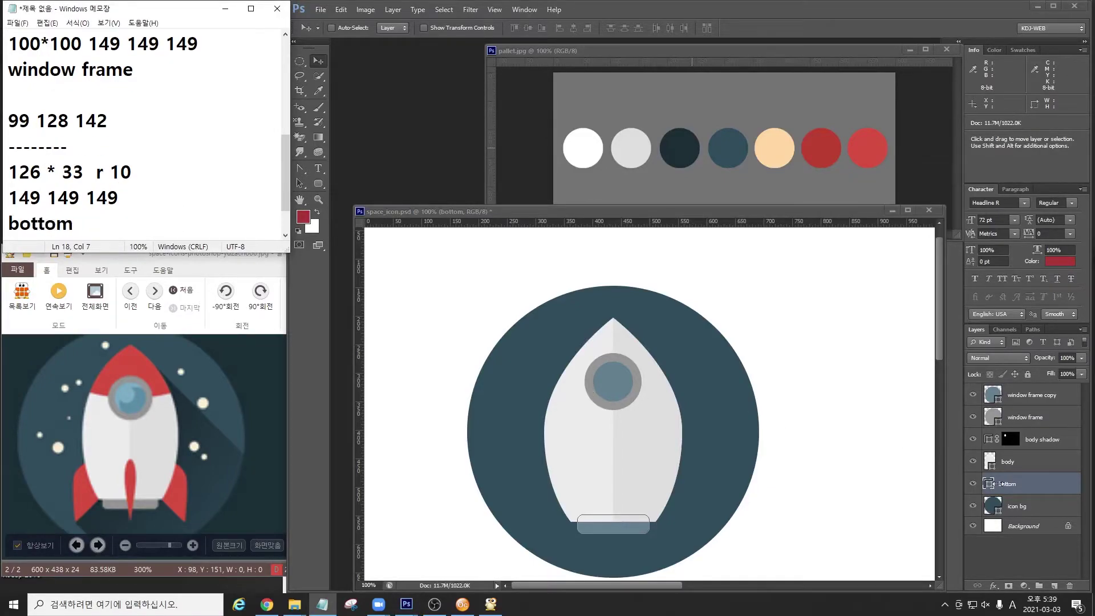
pyautogui.click(1030, 464)
pyautogui.click(1040, 490)
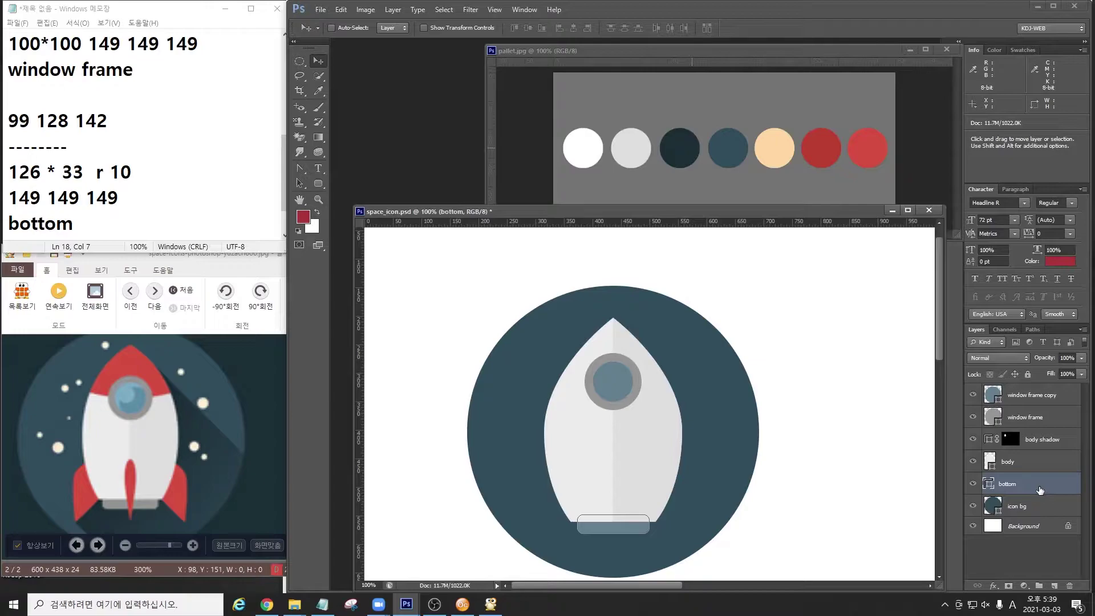
# Mark the three red fins in the reference rocket image with screen-pen rectangles, then exit the annotation.
pyautogui.press('F2')
pyautogui.moveTo(61, 462); pyautogui.dragTo(94, 489)
pyautogui.moveTo(117, 470)
pyautogui.mouseDown()
pyautogui.moveTo(142, 489)
pyautogui.moveTo(189, 498)
pyautogui.mouseUp()
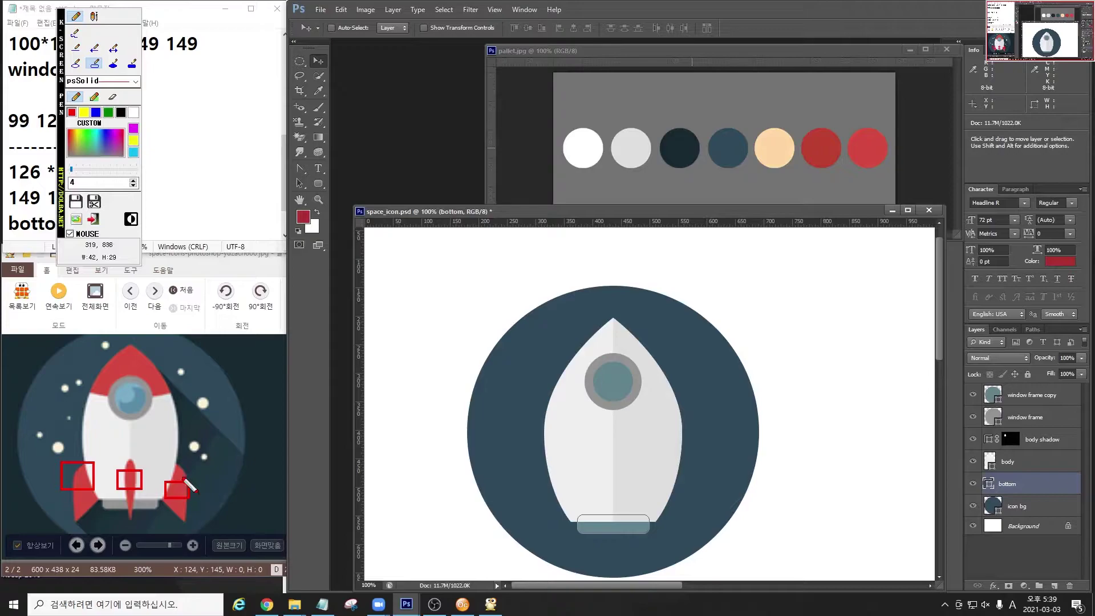
pyautogui.moveTo(115, 449); pyautogui.dragTo(150, 530)
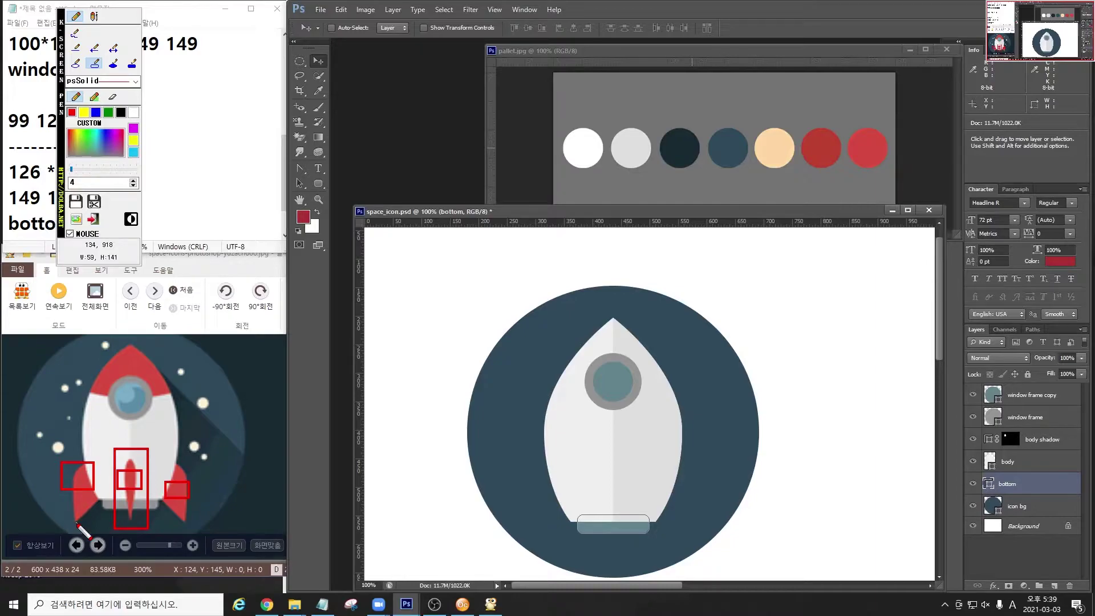
pyautogui.press('Escape')
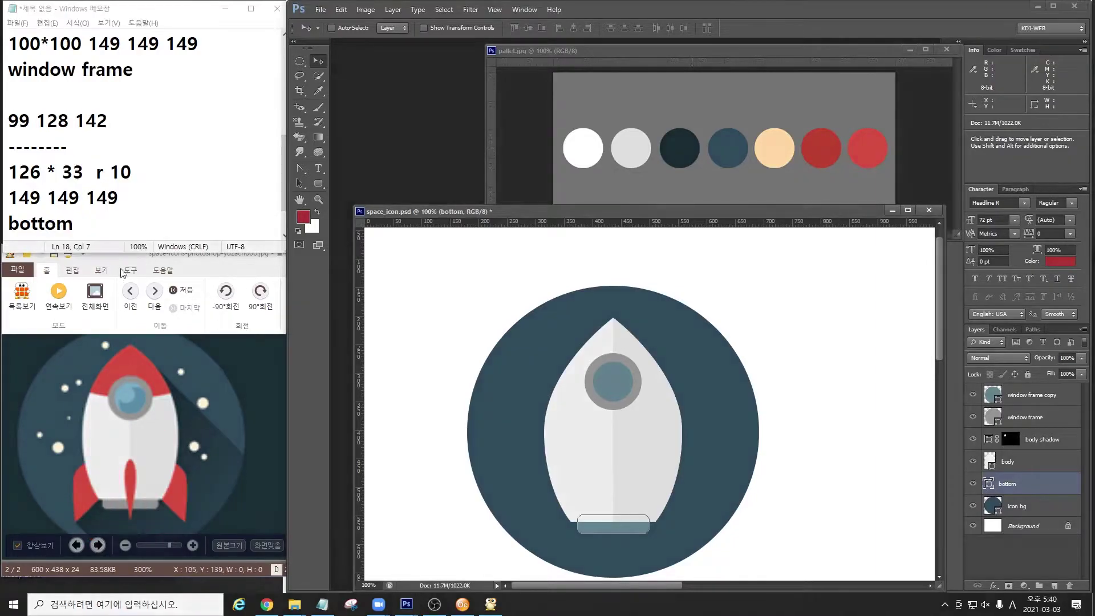
# In Notepad, add a dashed separator line followed by the size note 80*80 below bottom.
pyautogui.press('Return')
pyautogui.write('----------')
pyautogui.press('Return')
pyautogui.write('80')
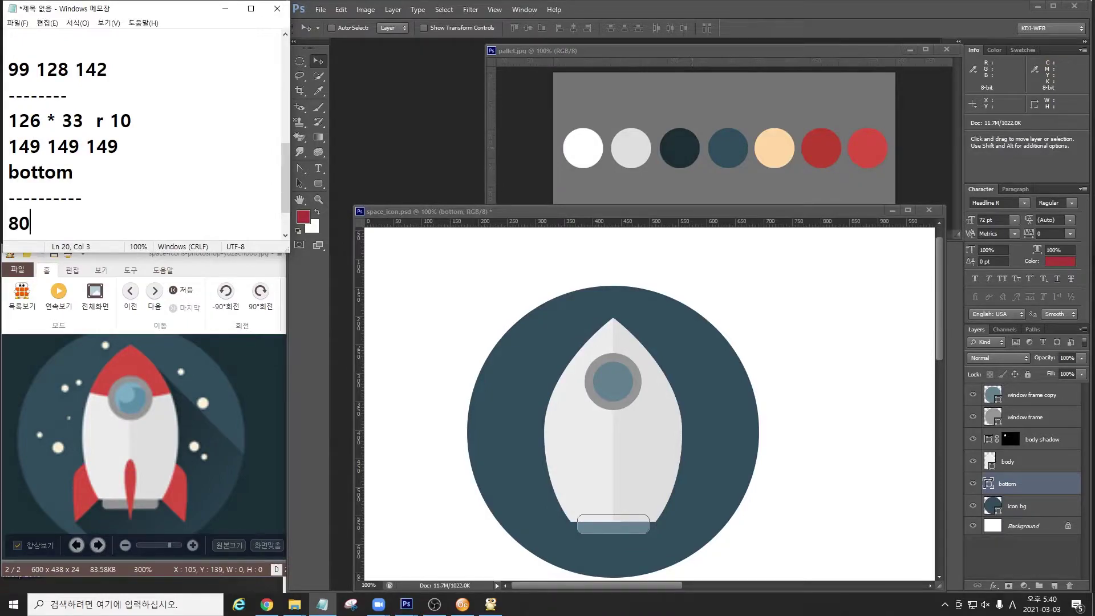
pyautogui.write('* 8')
pyautogui.press('BackSpace')
pyautogui.press('BackSpace')
pyautogui.write('80')
# Add the lines 215 79 65 and stand below the size note, and append ellipse to the 80*80 line.
pyautogui.press('Return')
pyautogui.write('215 ')
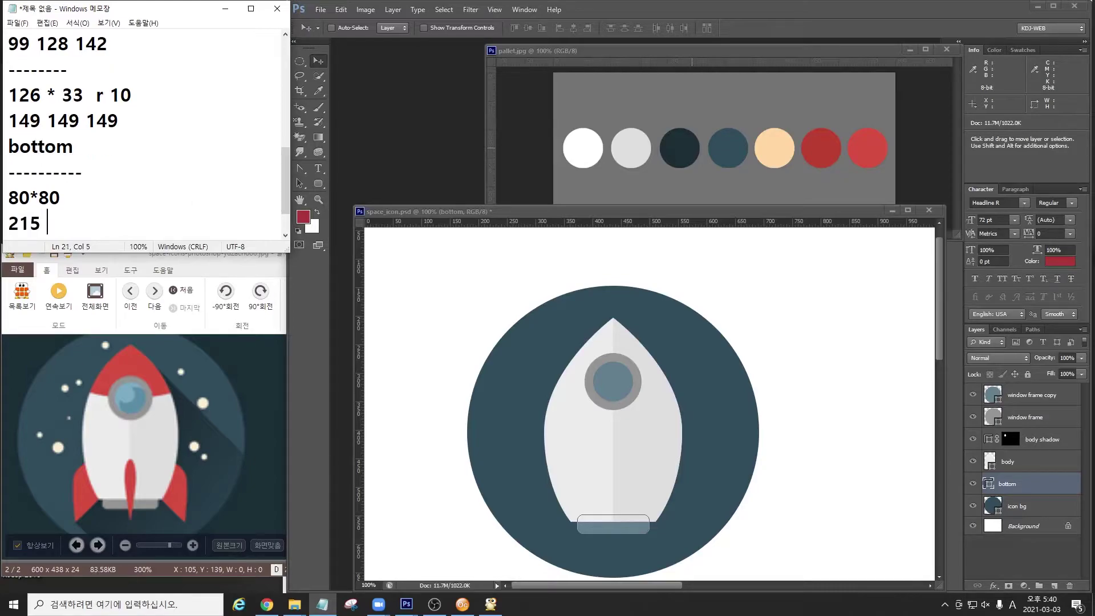
pyautogui.write('79 65')
pyautogui.press('Return')
pyautogui.write('s')
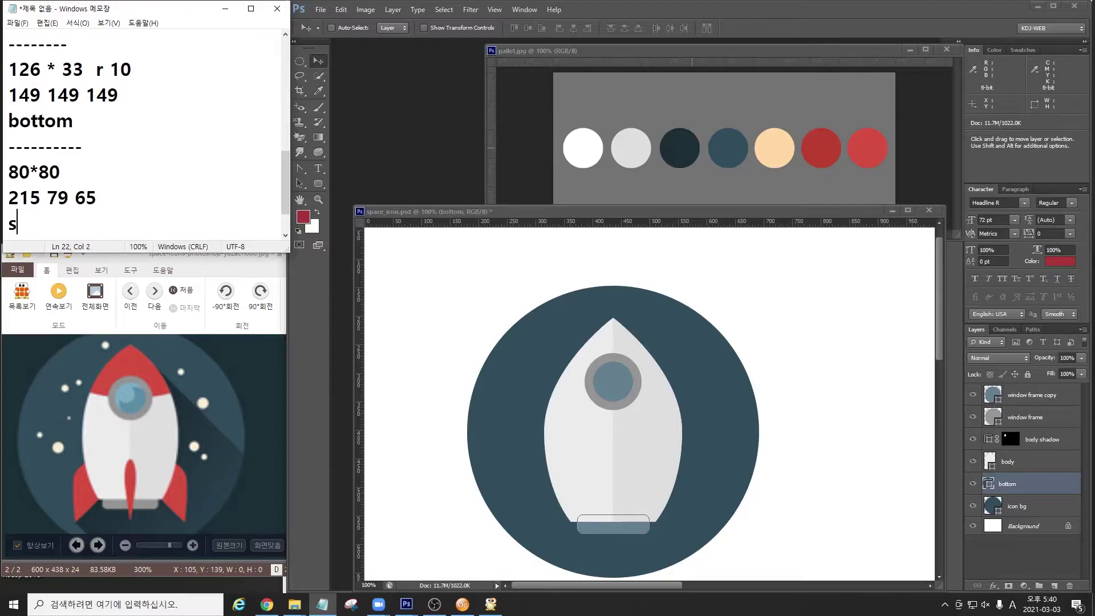
pyautogui.write('tand')
pyautogui.click(132, 173)
pyautogui.write('ele')
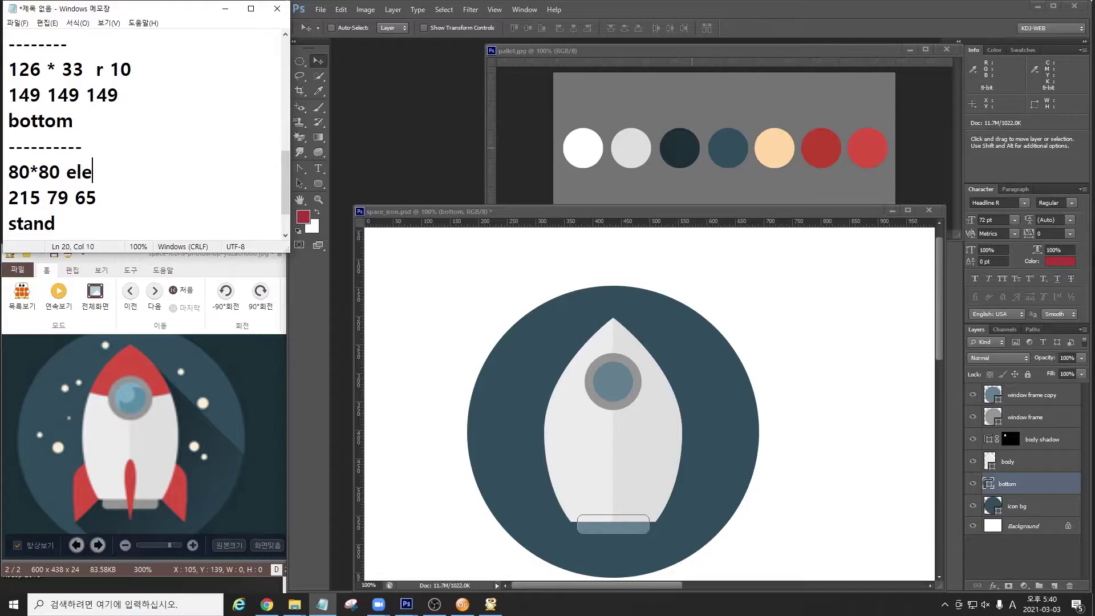
pyautogui.press('BackSpace')
pyautogui.write('lipse')
# In Photoshop, create an 80 × 80 px ellipse over the lower side edge of the rocket body.
pyautogui.click(655, 269)
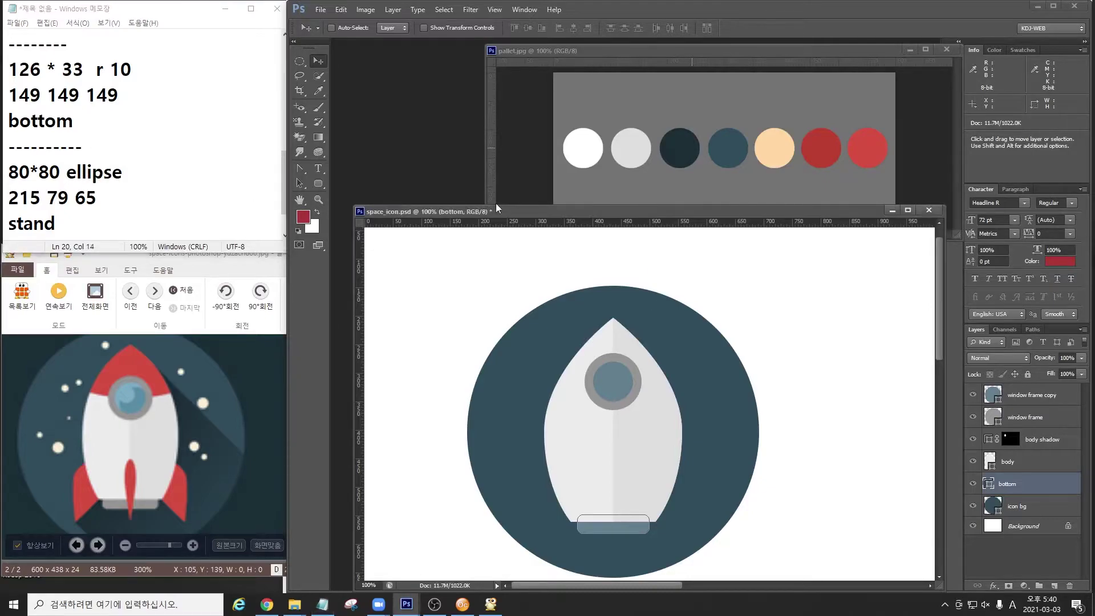
pyautogui.click(320, 184)
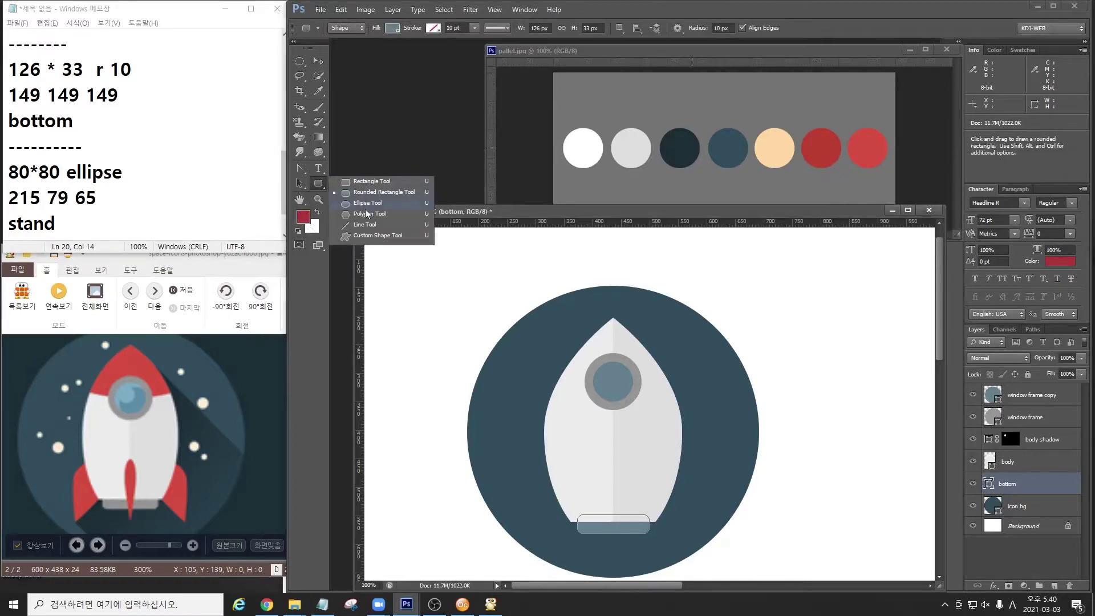
pyautogui.click(367, 204)
pyautogui.click(643, 421)
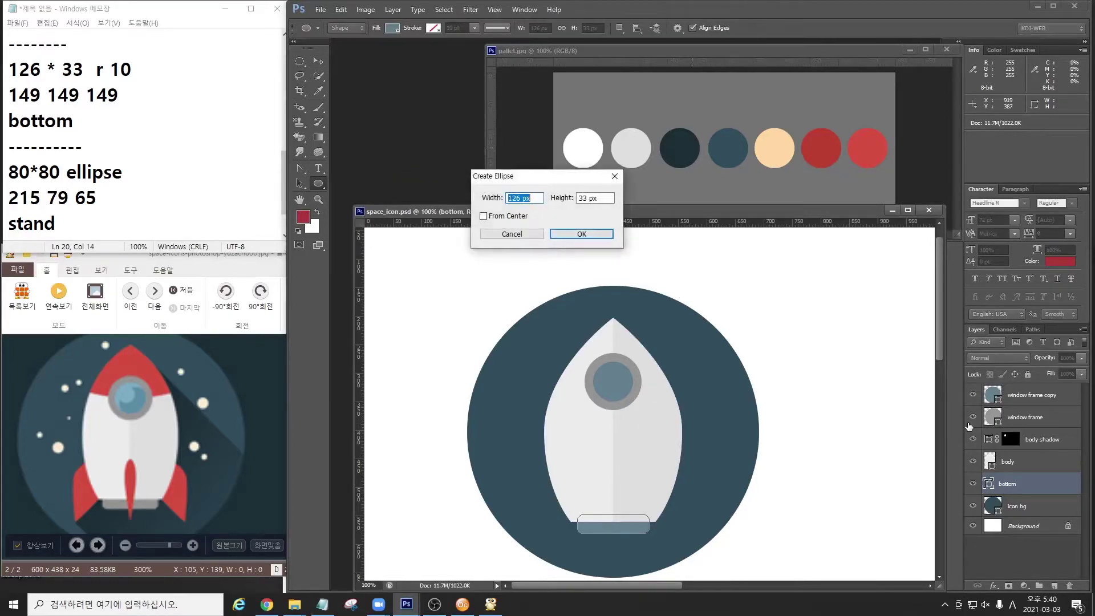
pyautogui.write('80')
pyautogui.press('Tab')
pyautogui.write('80')
pyautogui.press('Return')
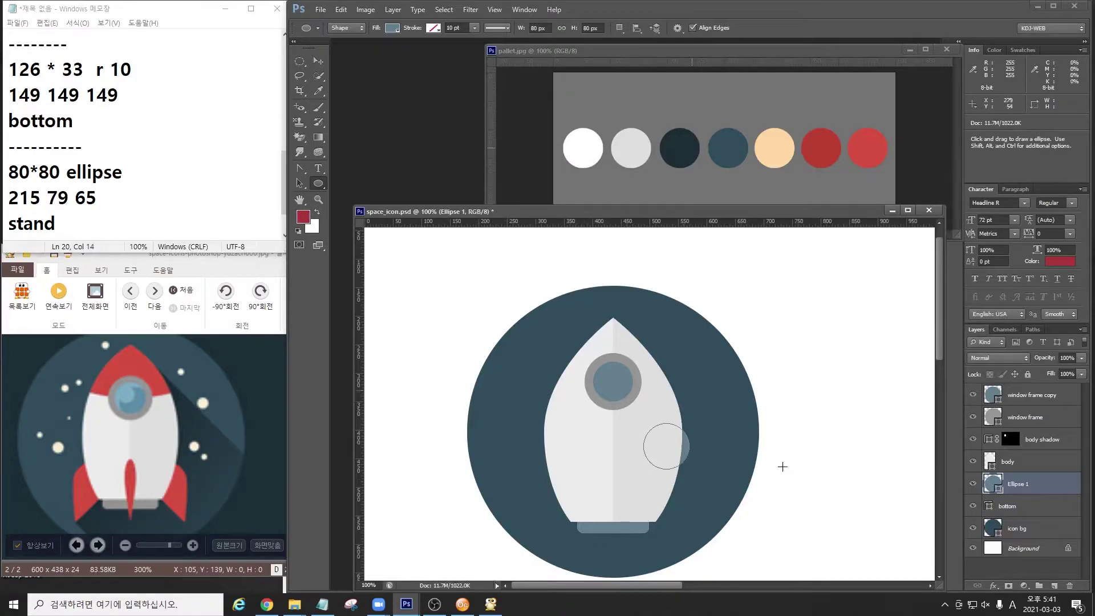
# Fill the new ellipse with the palette's light red, RGB 215, 79, 65.
pyautogui.doubleClick(993, 484)
pyautogui.click(821, 148)
pyautogui.click(872, 144)
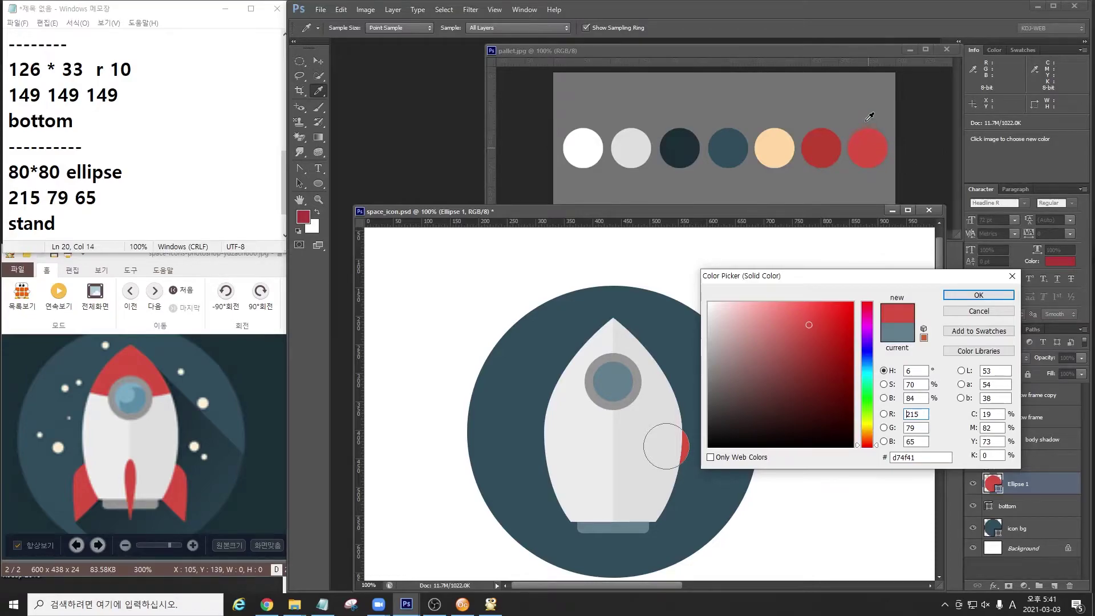
pyautogui.hotkey('ctrl', '2')
pyautogui.moveTo(861, 114)
pyautogui.mouseDown()
pyautogui.moveTo(904, 135)
pyautogui.moveTo(901, 160)
pyautogui.mouseUp()
pyautogui.hotkey('ctrl', '2')
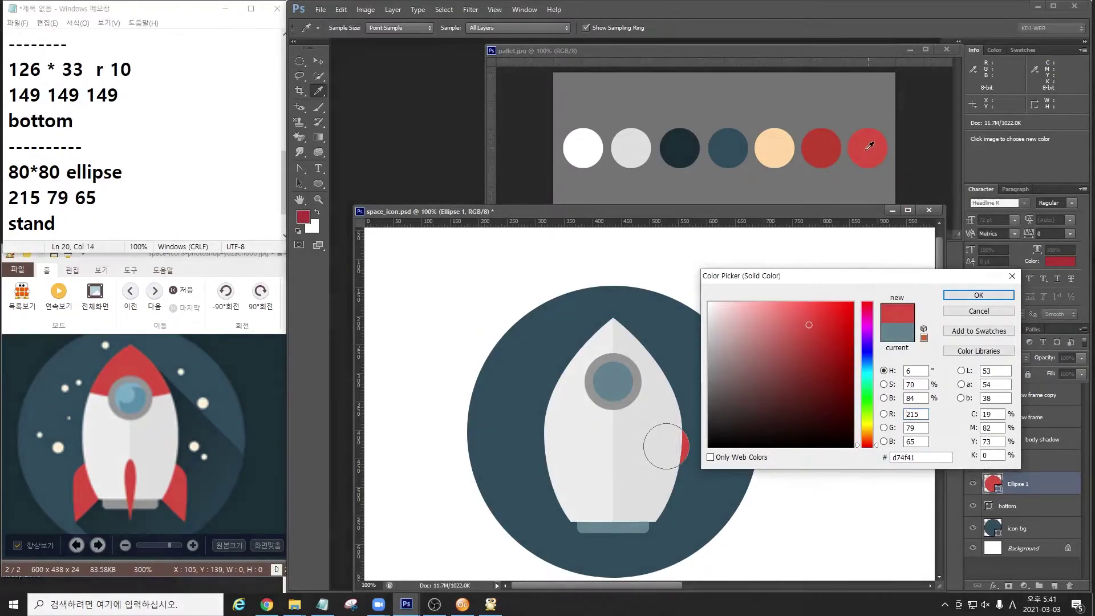
pyautogui.click(977, 295)
# Move the red ellipse's layer above all other layers and centre the circle on the rocket body's lower part.
pyautogui.moveTo(1016, 483); pyautogui.dragTo(1024, 387)
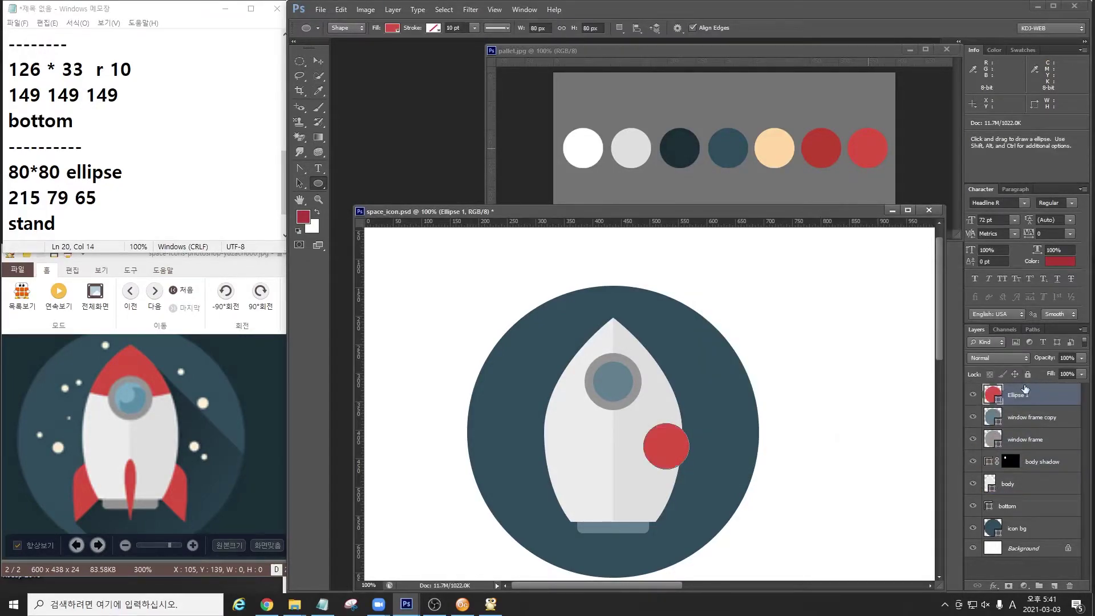
pyautogui.press('v')
pyautogui.moveTo(670, 440); pyautogui.dragTo(616, 470)
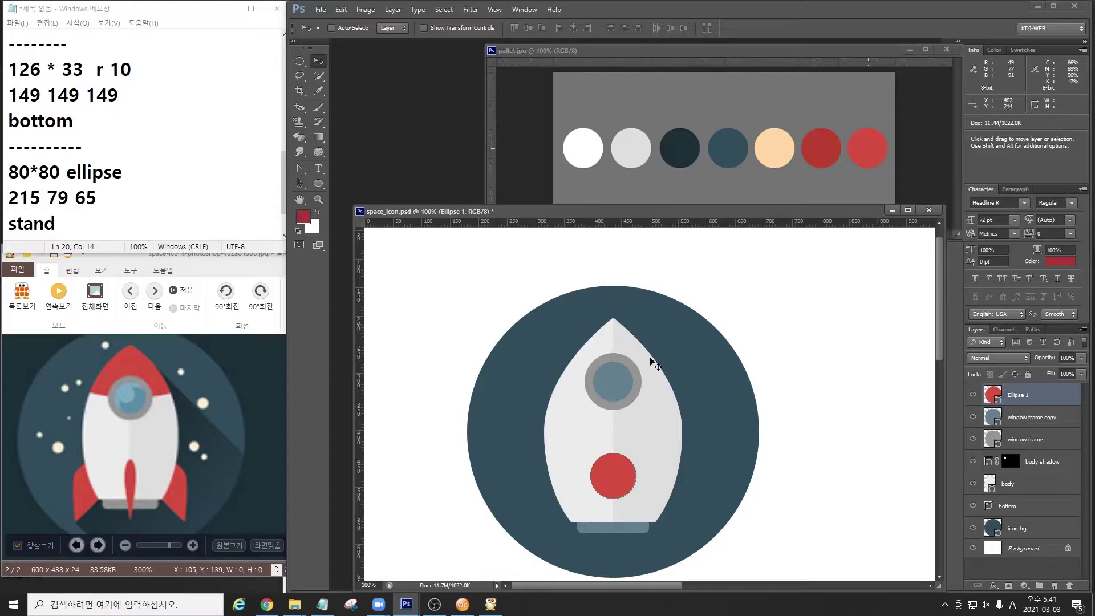
# Convert the red circle's lowest anchor to a corner and pull it straight down, forming a pointed fin about 179 px tall.
pyautogui.press('a')
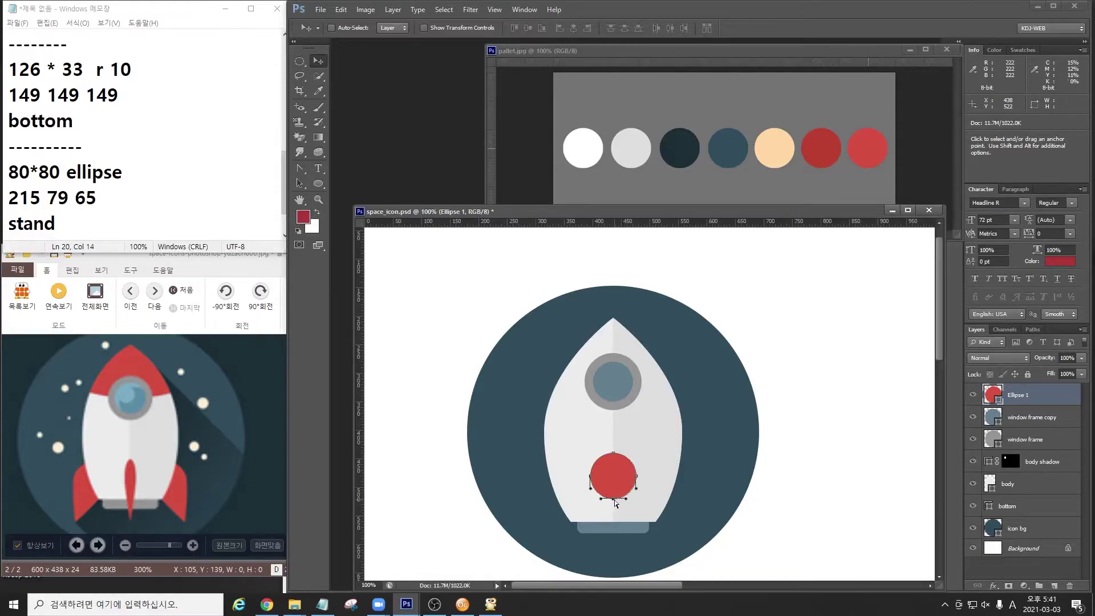
pyautogui.hotkey('ctrl', 'F1')
pyautogui.moveTo(606, 488); pyautogui.dragTo(623, 507)
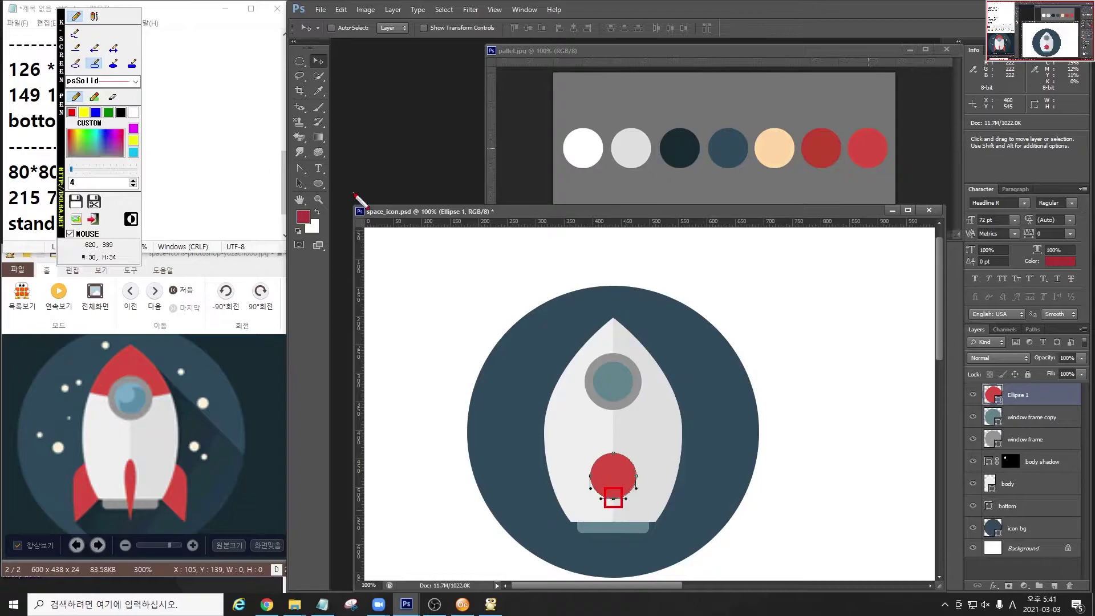
pyautogui.moveTo(287, 155); pyautogui.dragTo(309, 172)
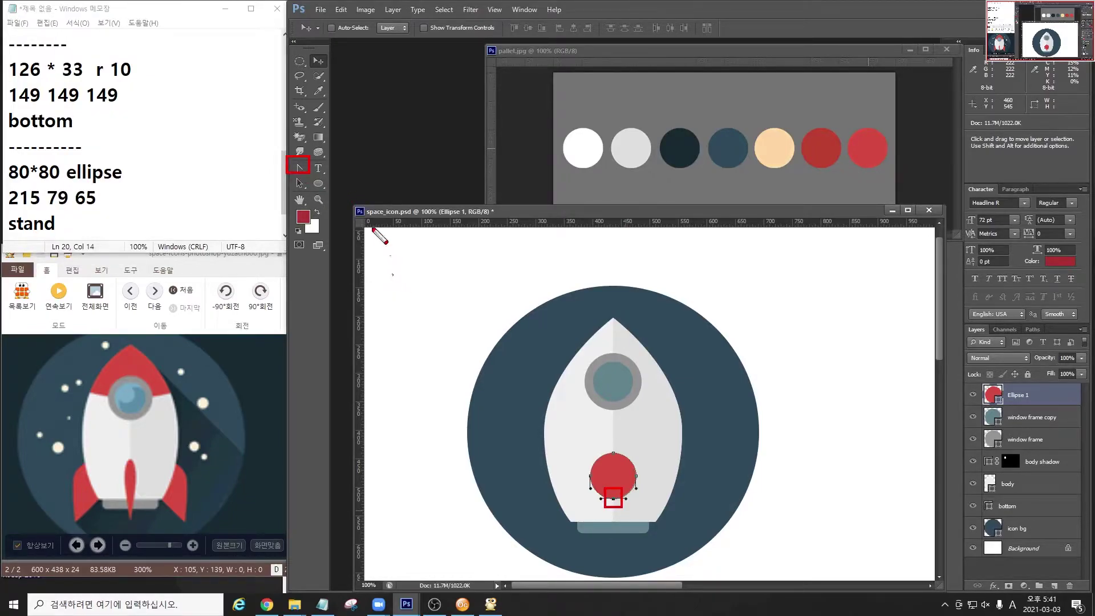
pyautogui.click(299, 168)
pyautogui.click(613, 498)
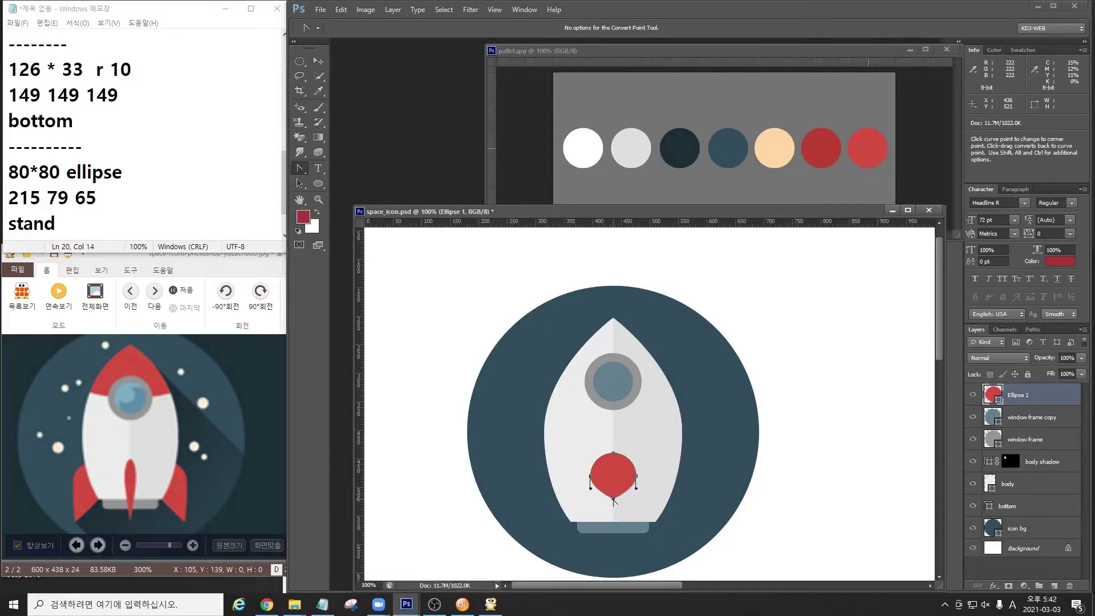
pyautogui.moveTo(614, 499); pyautogui.dragTo(611, 556)
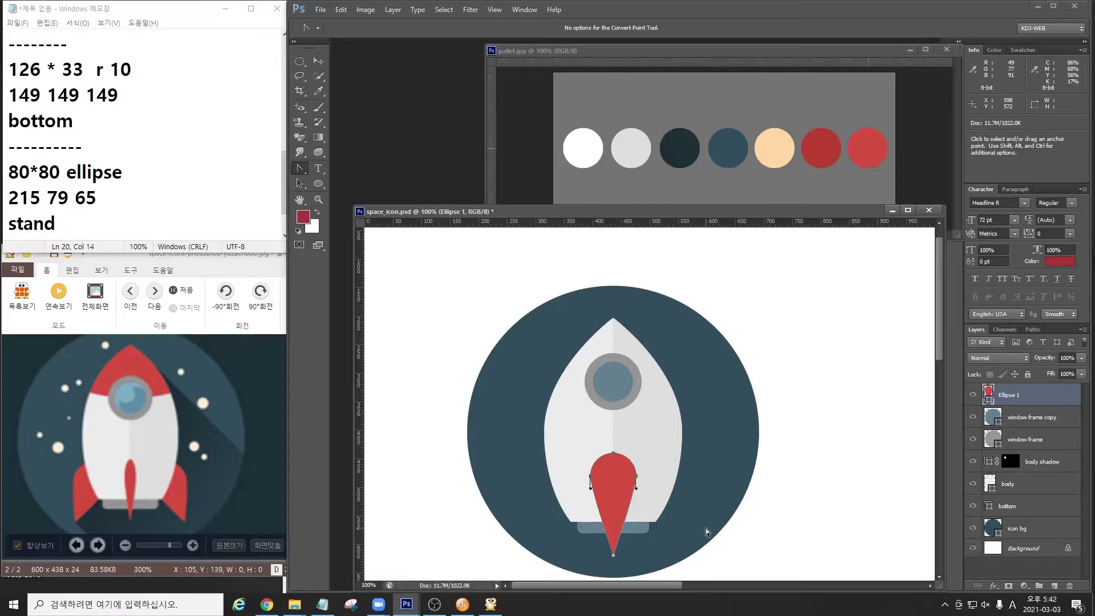
# Leave anchor editing on the red fin shape and activate the Move tool.
pyautogui.click(300, 183)
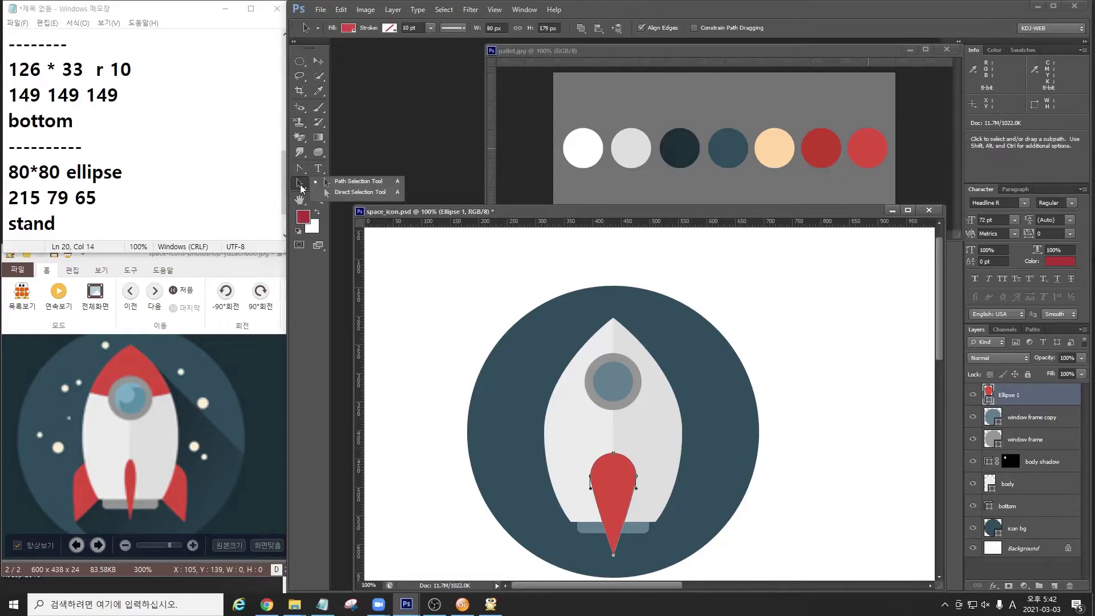
pyautogui.click(342, 182)
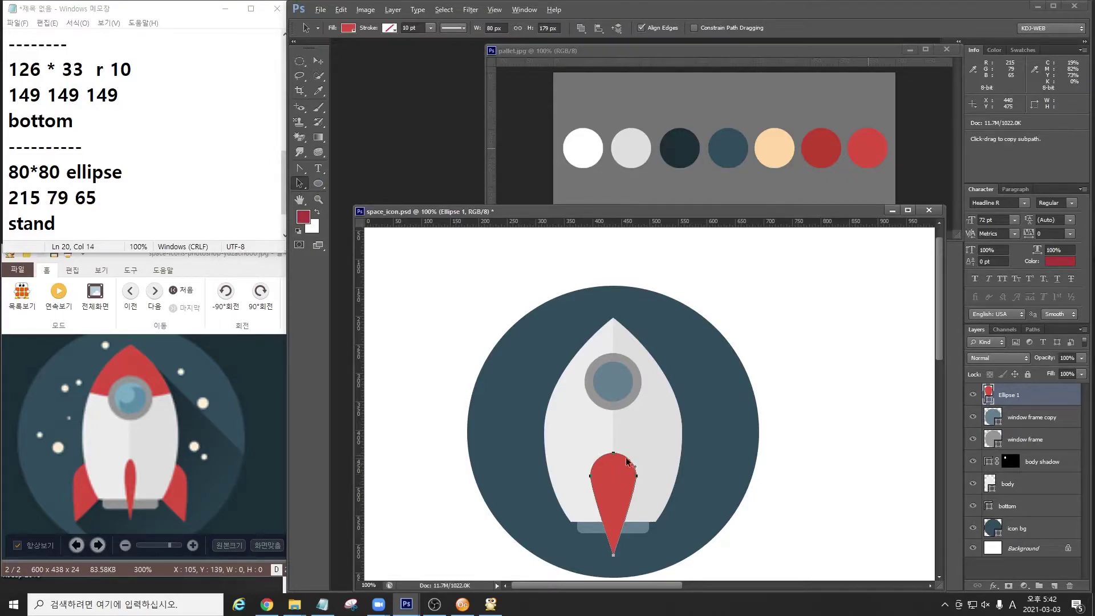
pyautogui.click(318, 61)
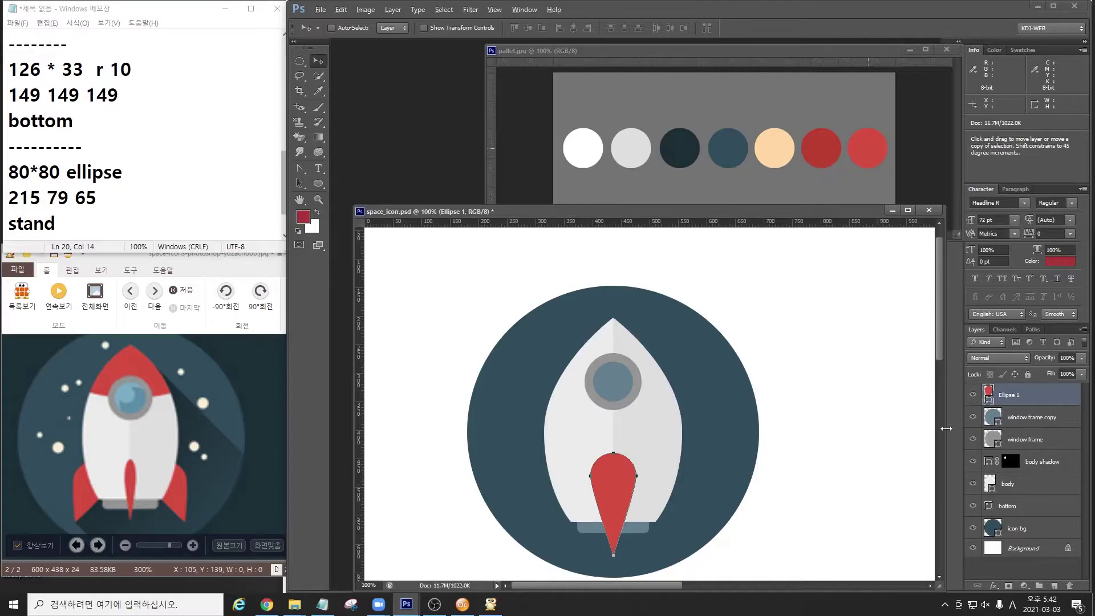
pyautogui.press('alt')
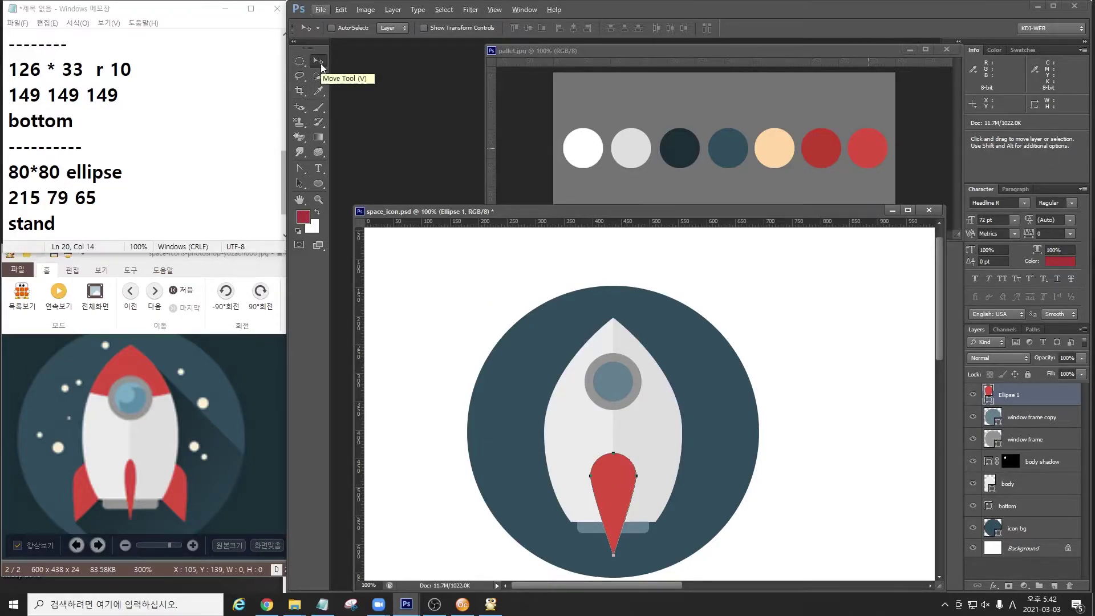
# Copy the word stand from Notepad and rename the red fin's layer with it.
pyautogui.tripleClick(74, 224)
pyautogui.hotkey('ctrl', 'c')
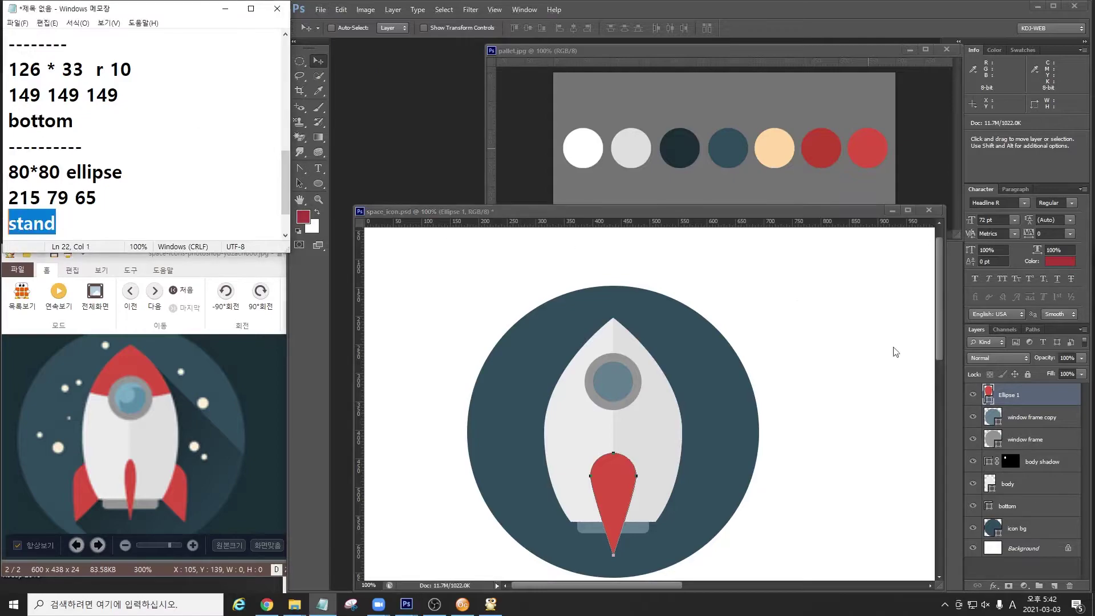
pyautogui.click(1032, 393)
pyautogui.doubleClick(1008, 394)
pyautogui.hotkey('ctrl', 'v')
pyautogui.press('Return')
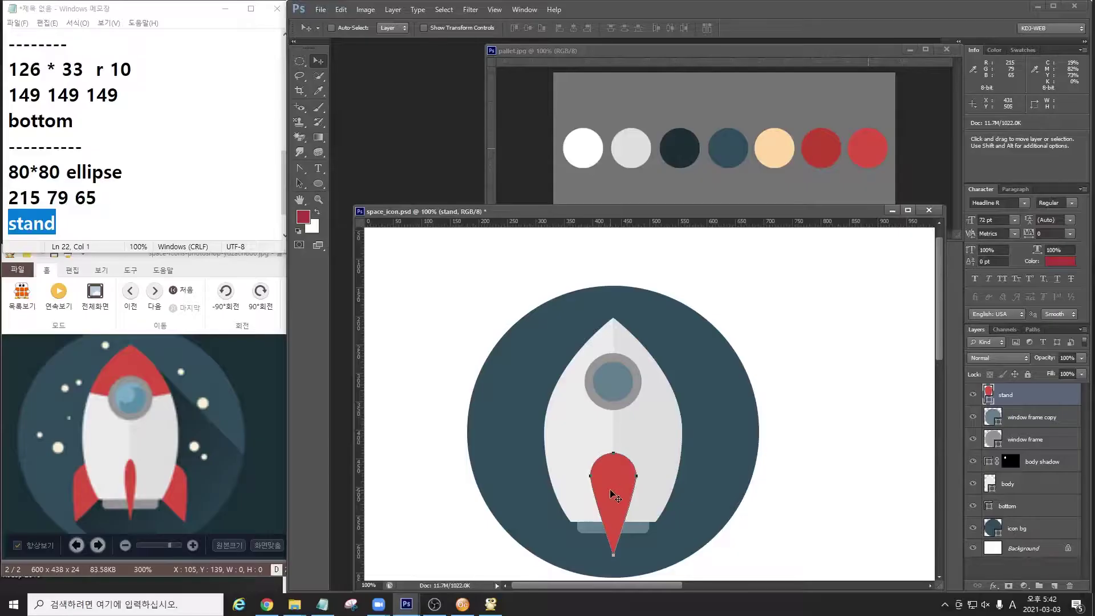
# Duplicate the stand fin to both sides of the rocket and move the two copies' layers directly below the body layer.
pyautogui.moveTo(610, 488); pyautogui.dragTo(541, 496)
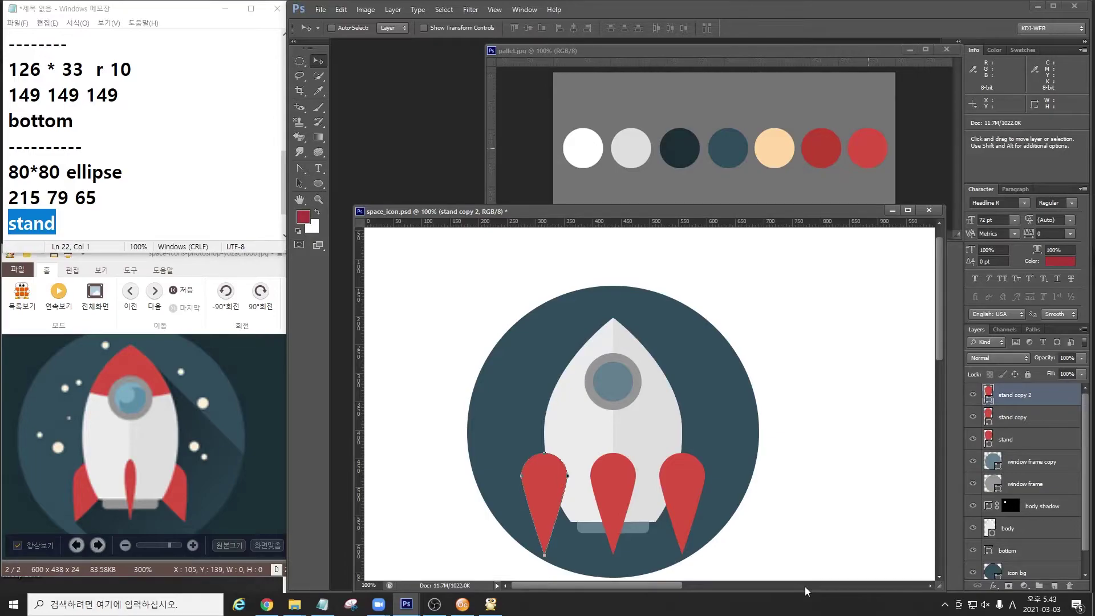
pyautogui.keyDown('shift'); pyautogui.click(1036, 418); pyautogui.keyUp('shift')
pyautogui.moveTo(1037, 418); pyautogui.dragTo(1028, 544)
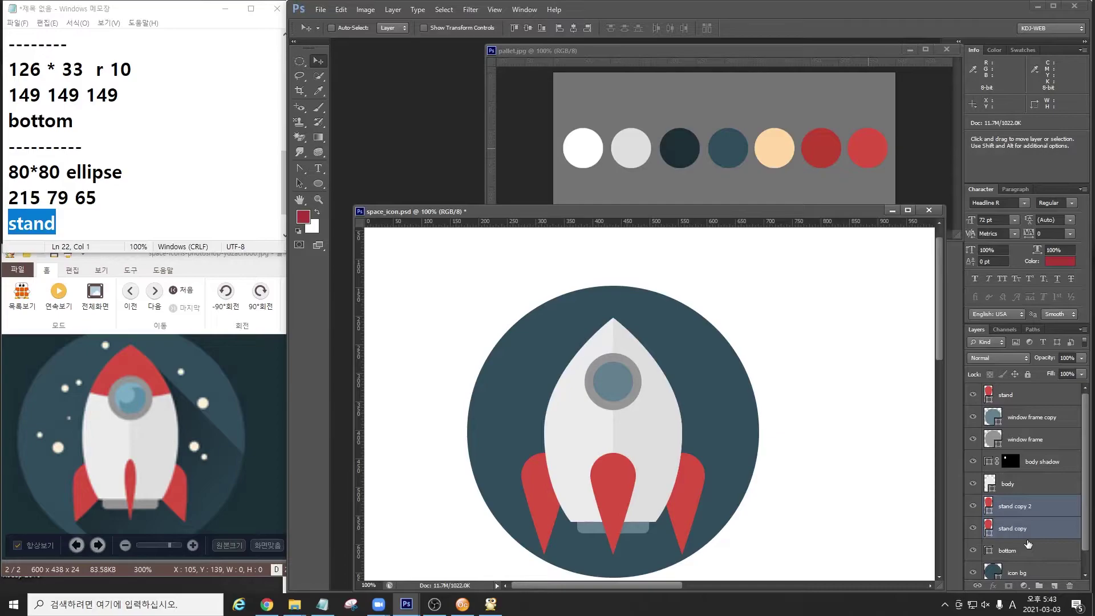
# Narrow the central stand fin symmetrically to 45% of its width, keeping it centred on the rocket.
pyautogui.click(1022, 394)
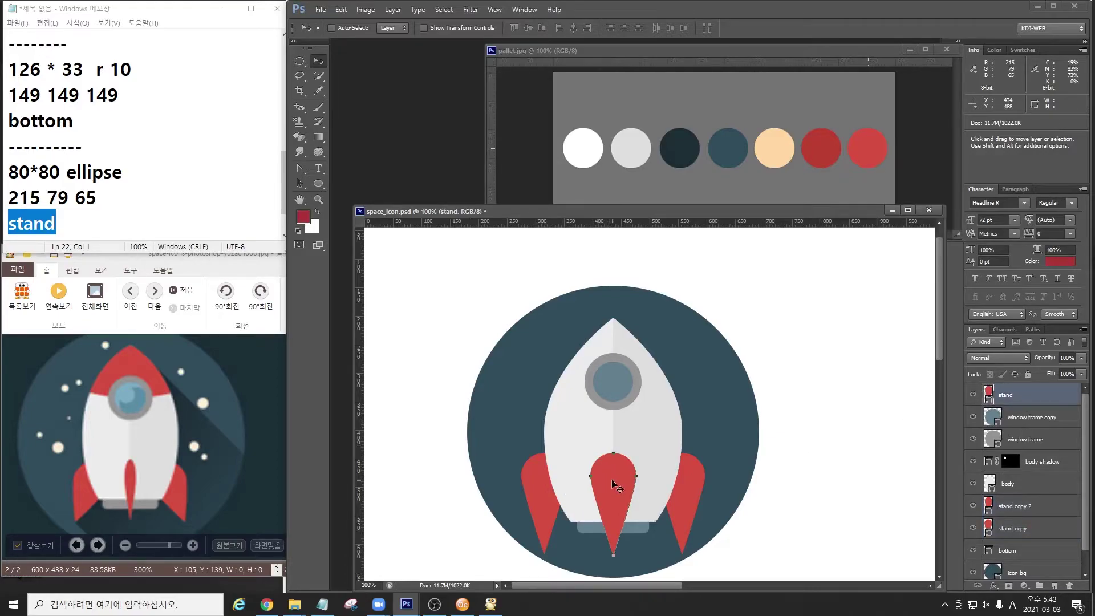
pyautogui.hotkey('ctrl', 't')
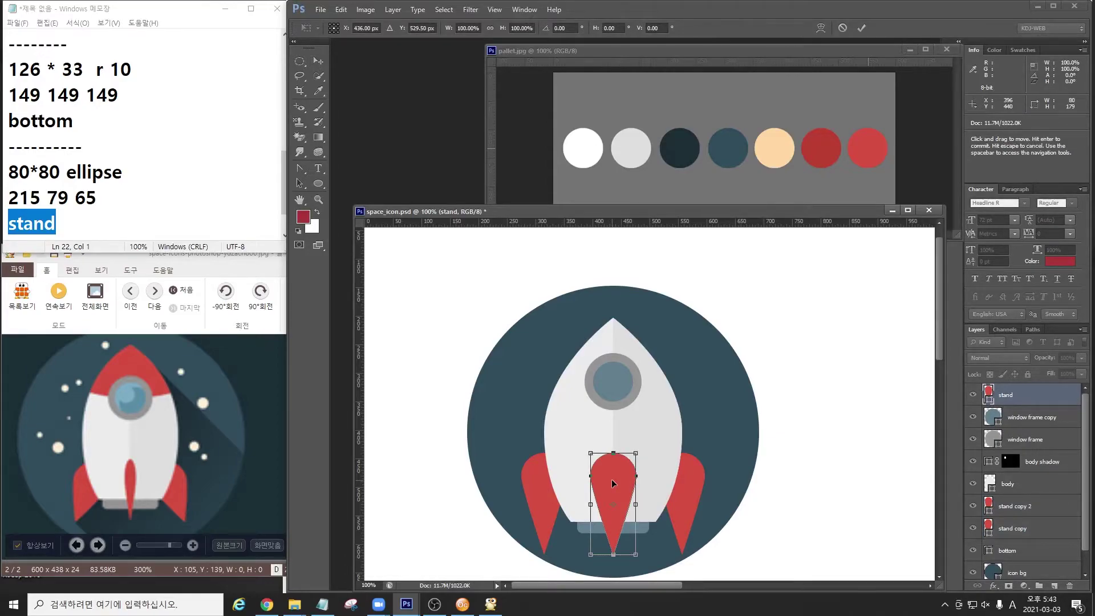
pyautogui.moveTo(636, 504); pyautogui.dragTo(614, 506)
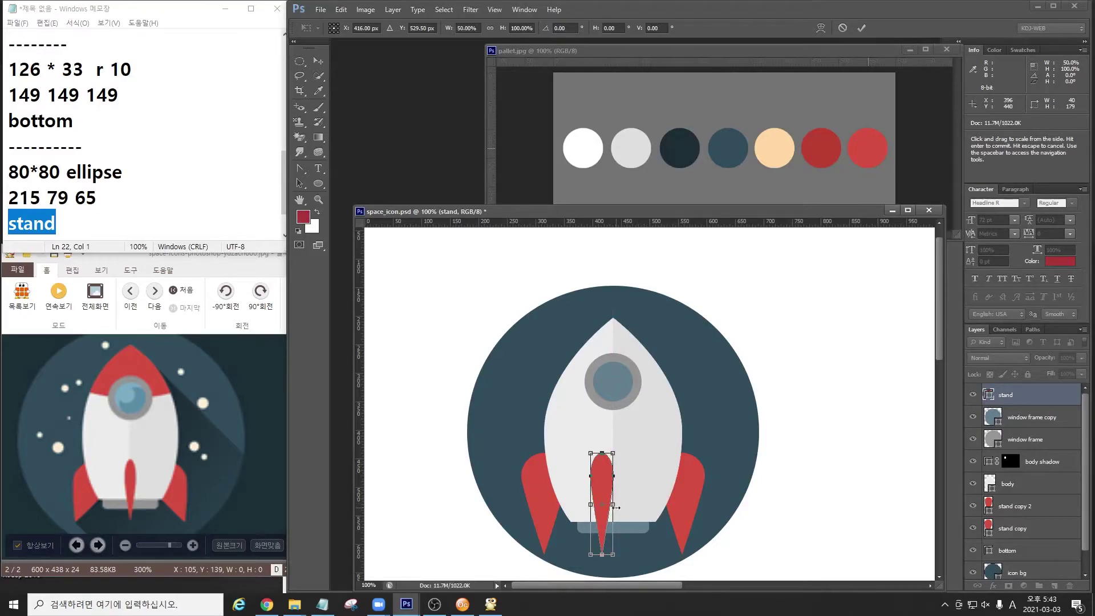
pyautogui.hotkey('ctrl', 'z')
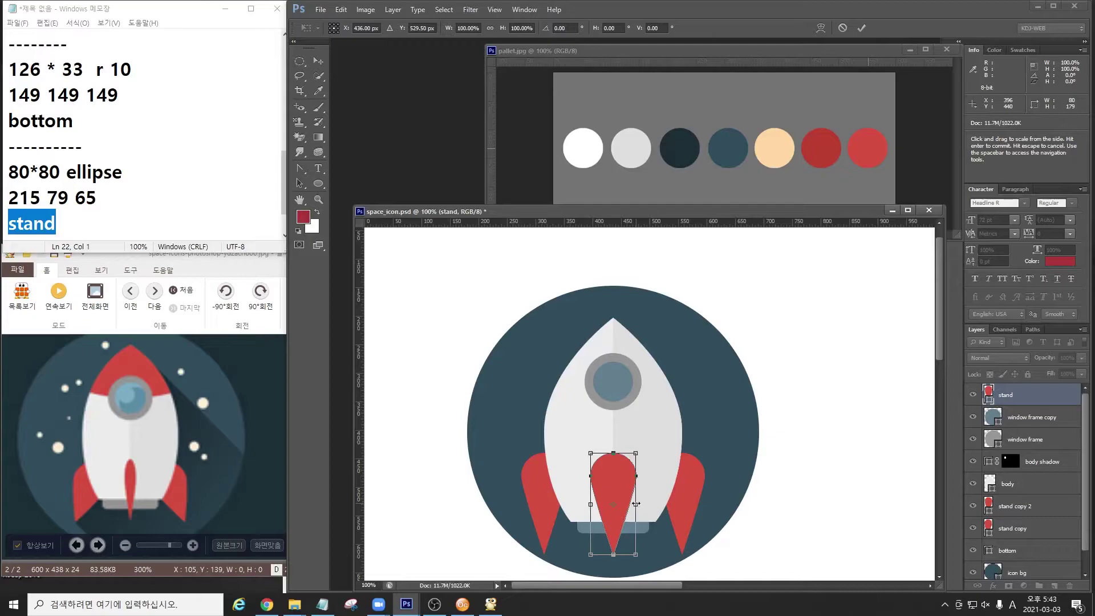
pyautogui.moveTo(636, 504); pyautogui.dragTo(624, 492)
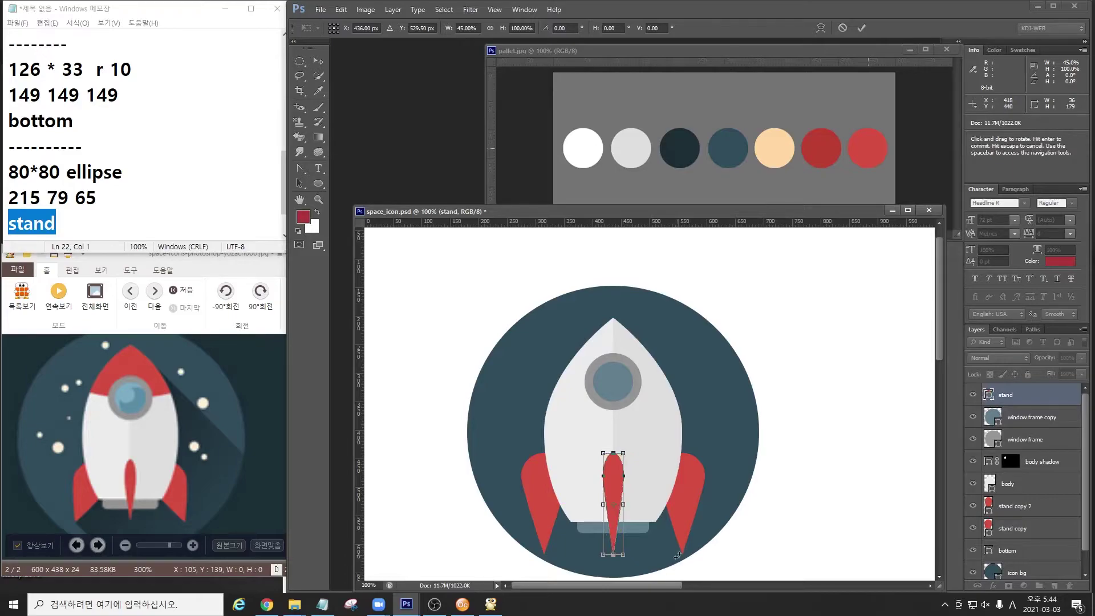
pyautogui.press('Return')
# Duplicate the blue window glass layer, window frame copy, after toggling its visibility to identify it.
pyautogui.click(1049, 422)
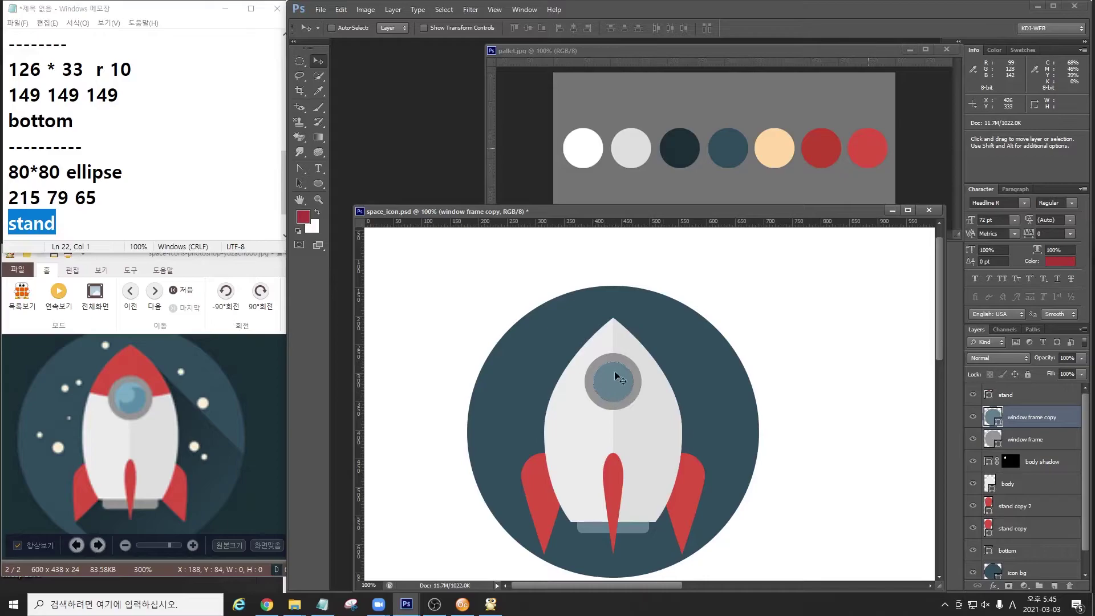
pyautogui.click(972, 418)
pyautogui.click(972, 418)
pyautogui.click(973, 418)
pyautogui.click(973, 417)
pyautogui.hotkey('ctrl', 'j')
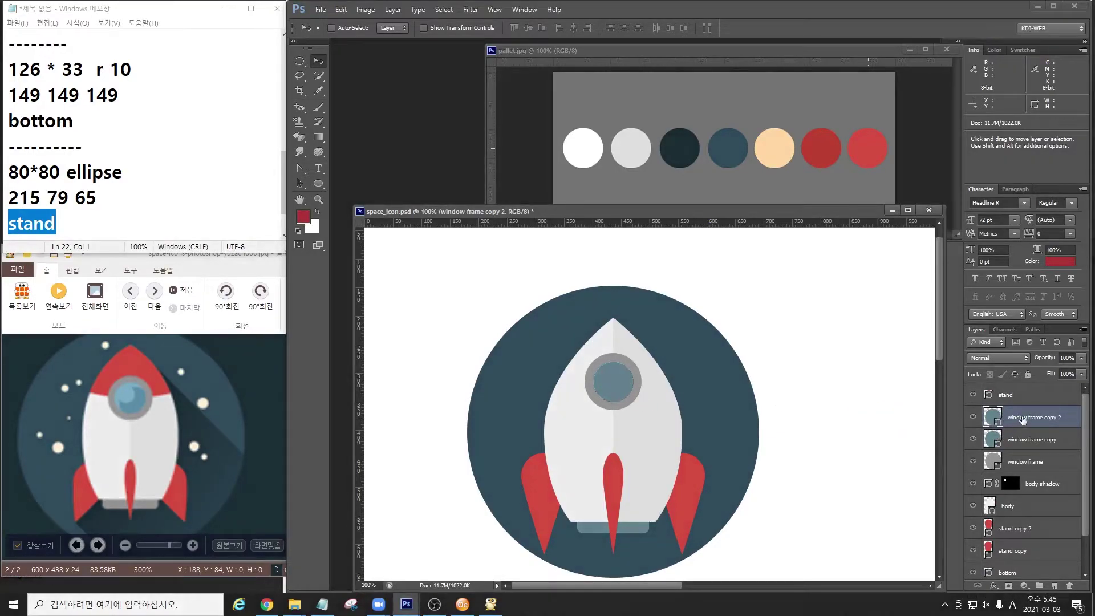
# Switch to Notepad and add the colour values 125 172 196 below the stand entry.
pyautogui.click(146, 227)
pyautogui.press('Return')
pyautogui.press('Return')
pyautogui.write('125 172 196')
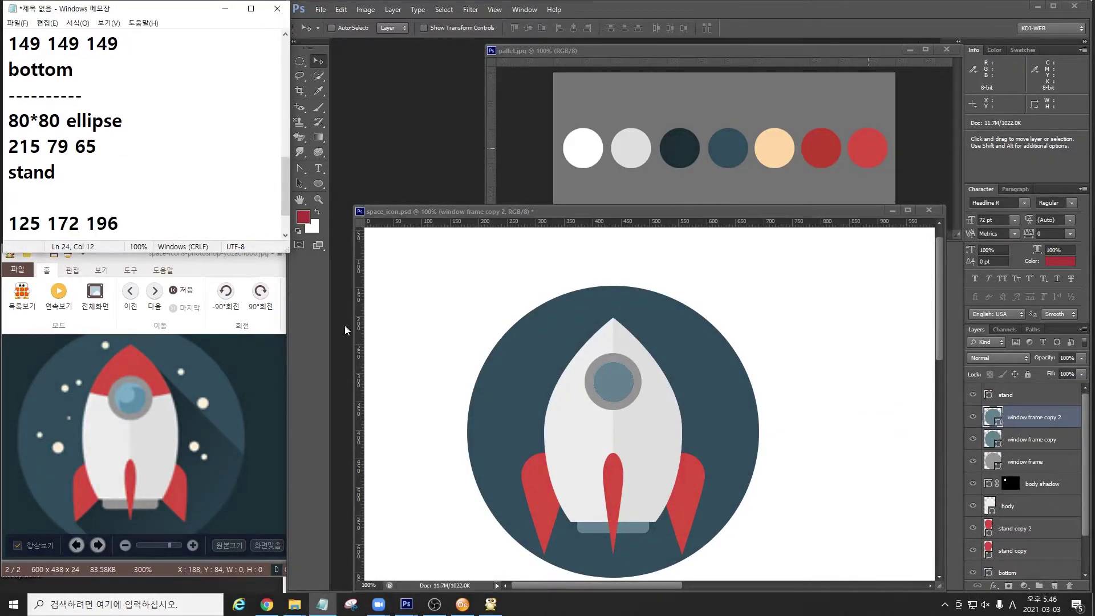
# Set the duplicated window circle's fill colour to RGB 125, 172, 196 in Photoshop.
pyautogui.doubleClick(992, 419)
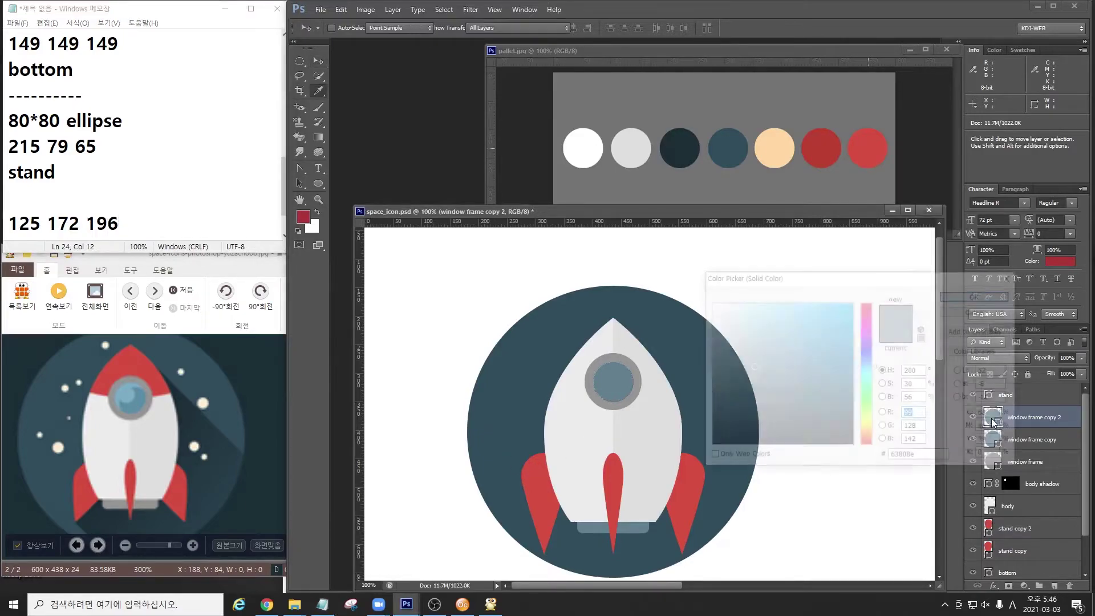
pyautogui.write('125')
pyautogui.press('Tab')
pyautogui.write('172')
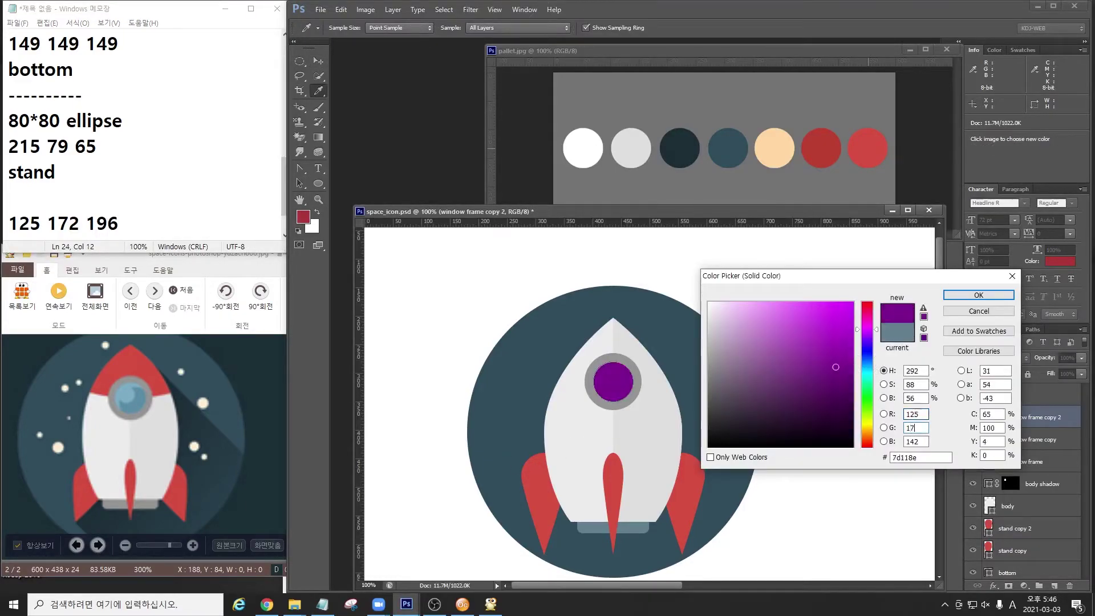
pyautogui.press('Tab')
pyautogui.write('196')
pyautogui.press('Return')
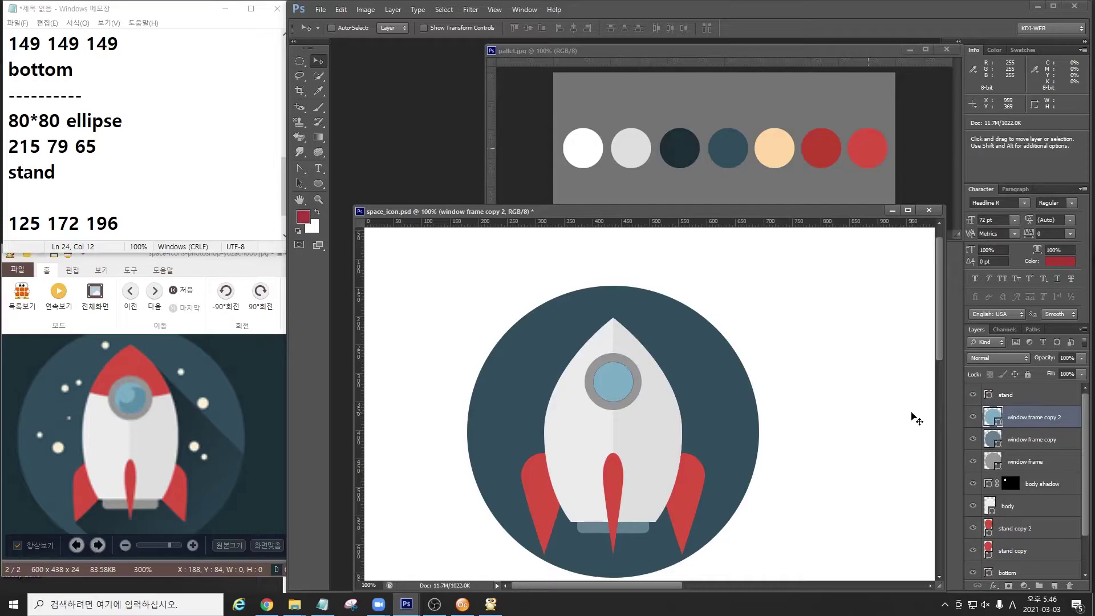
pyautogui.hotkey('ctrl', '2')
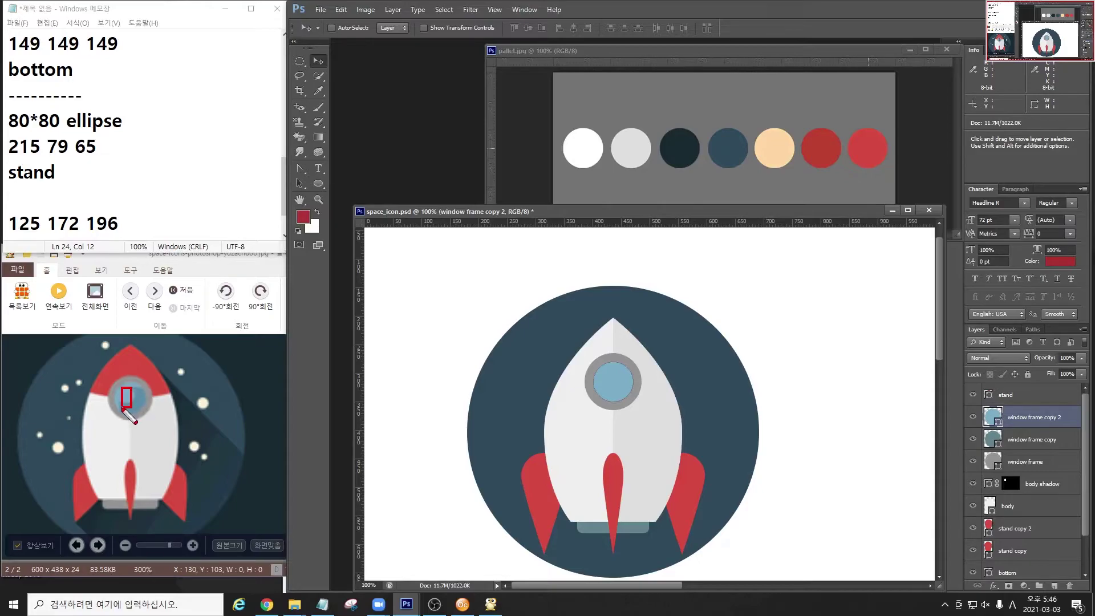
pyautogui.moveTo(132, 391)
pyautogui.mouseDown()
pyautogui.moveTo(119, 411)
pyautogui.moveTo(130, 418)
pyautogui.moveTo(138, 385)
pyautogui.moveTo(146, 400)
pyautogui.moveTo(124, 414)
pyautogui.moveTo(150, 401)
pyautogui.moveTo(146, 384)
pyautogui.moveTo(125, 379)
pyautogui.moveTo(109, 398)
pyautogui.moveTo(135, 401)
pyautogui.mouseUp()
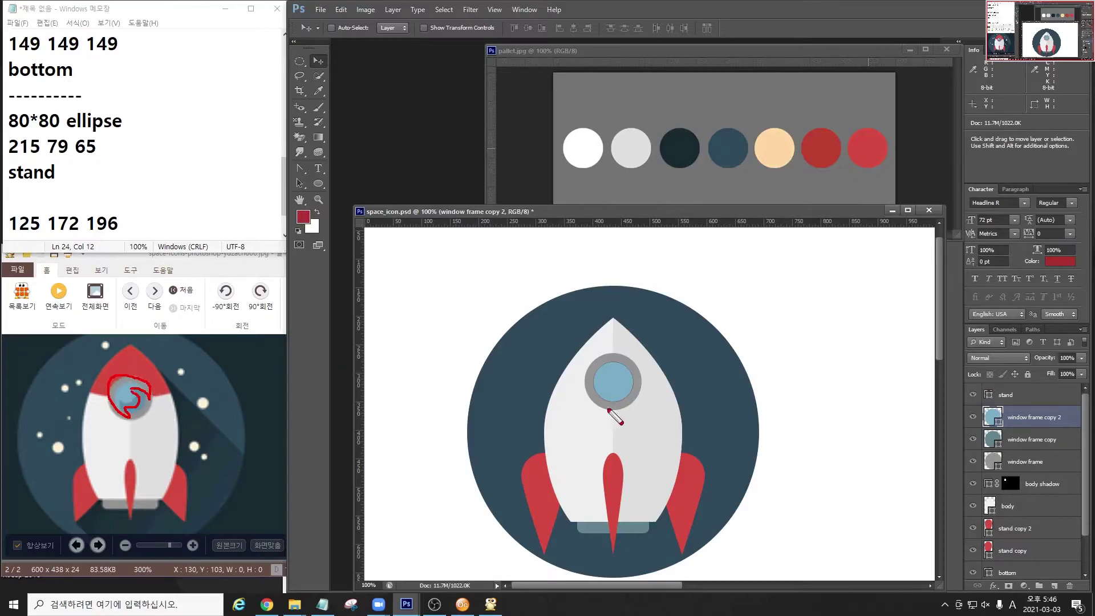
pyautogui.moveTo(633, 380)
pyautogui.mouseDown()
pyautogui.moveTo(605, 391)
pyautogui.moveTo(612, 403)
pyautogui.moveTo(594, 397)
pyautogui.moveTo(591, 375)
pyautogui.moveTo(633, 380)
pyautogui.mouseUp()
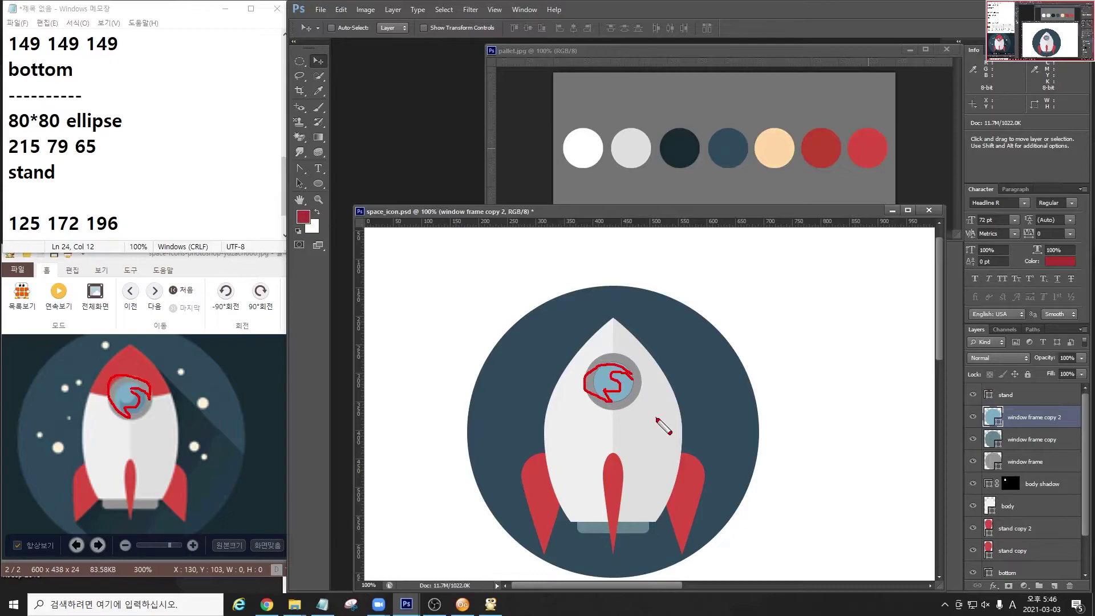
pyautogui.press('Escape')
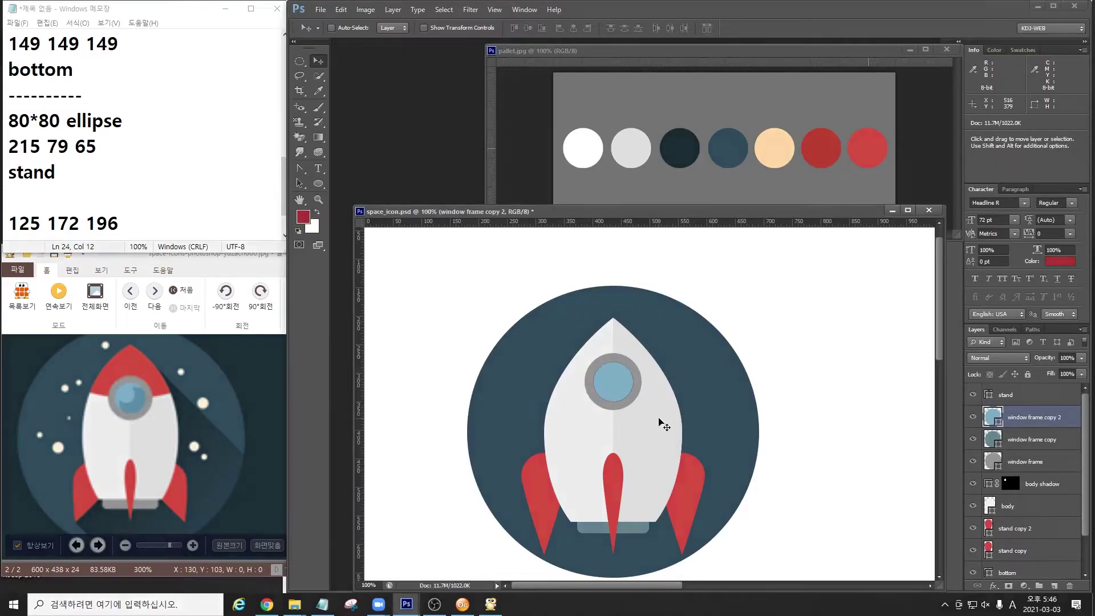
# Load the light-blue window circle's outline as a selection and offset only the selection diagonally down and to the right.
pyautogui.click(972, 418)
pyautogui.click(973, 418)
pyautogui.keyDown('ctrl'); pyautogui.click(998, 422); pyautogui.keyUp('ctrl')
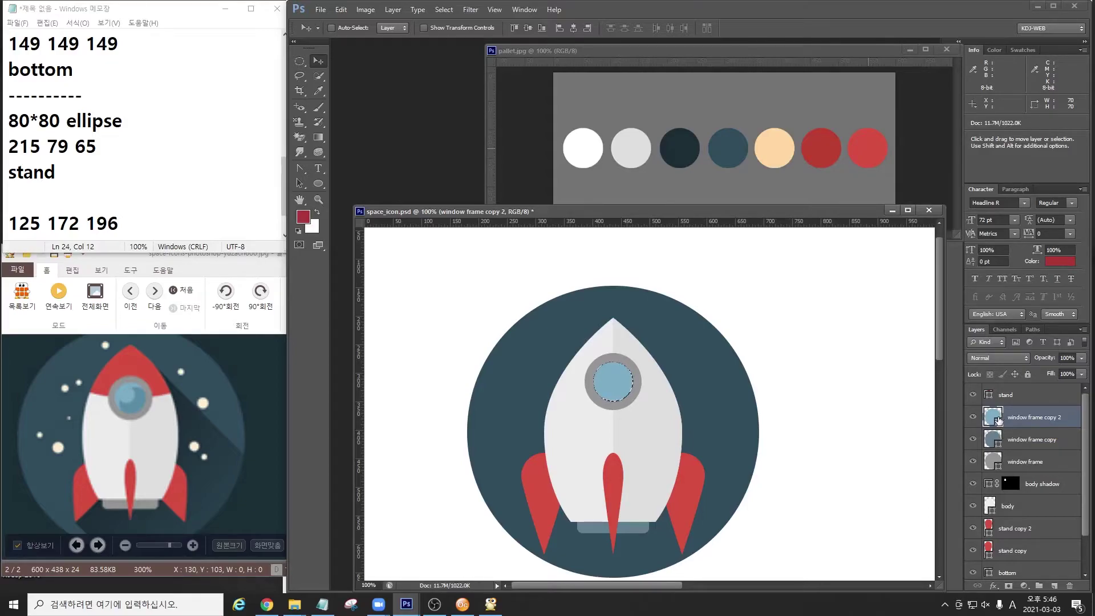
pyautogui.moveTo(989, 425)
pyautogui.mouseDown()
pyautogui.moveTo(989, 400)
pyautogui.moveTo(996, 426)
pyautogui.mouseUp()
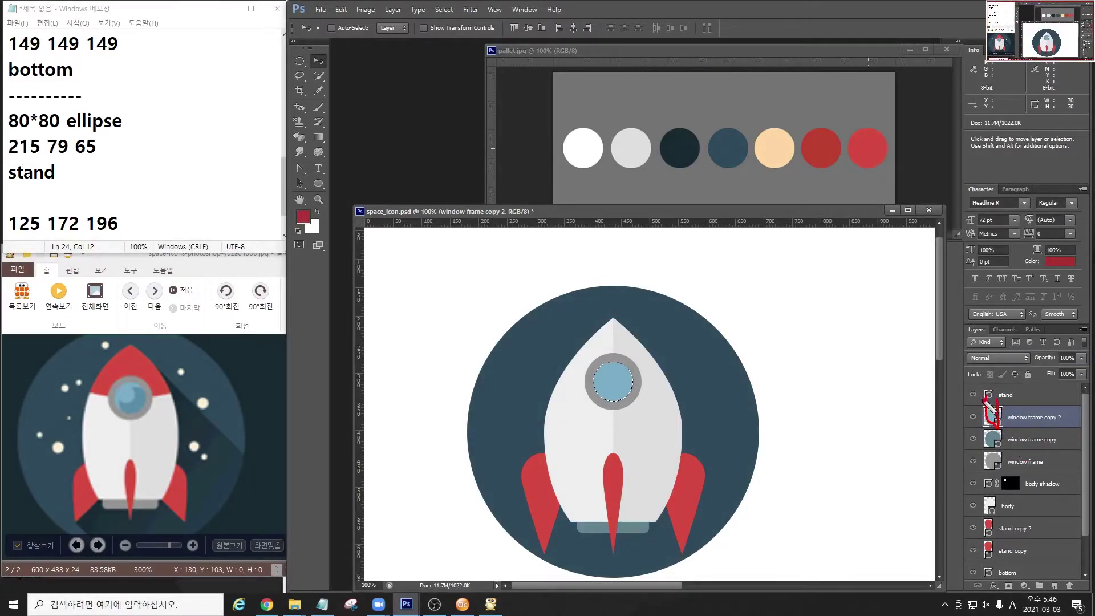
pyautogui.press('Escape')
pyautogui.keyDown('ctrl'); pyautogui.click(992, 416); pyautogui.keyUp('ctrl')
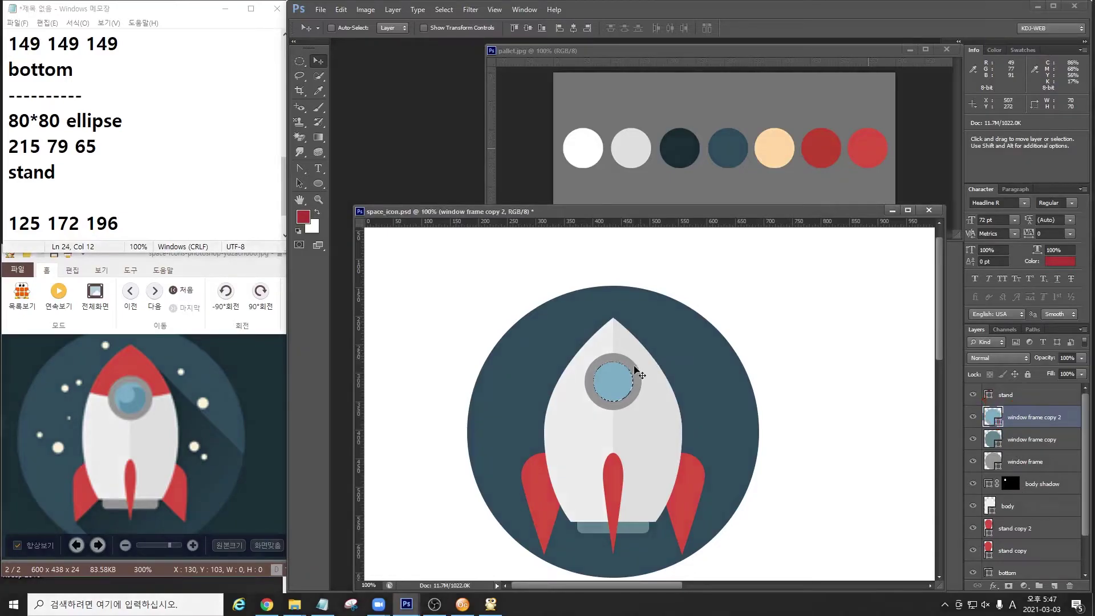
pyautogui.click(297, 61)
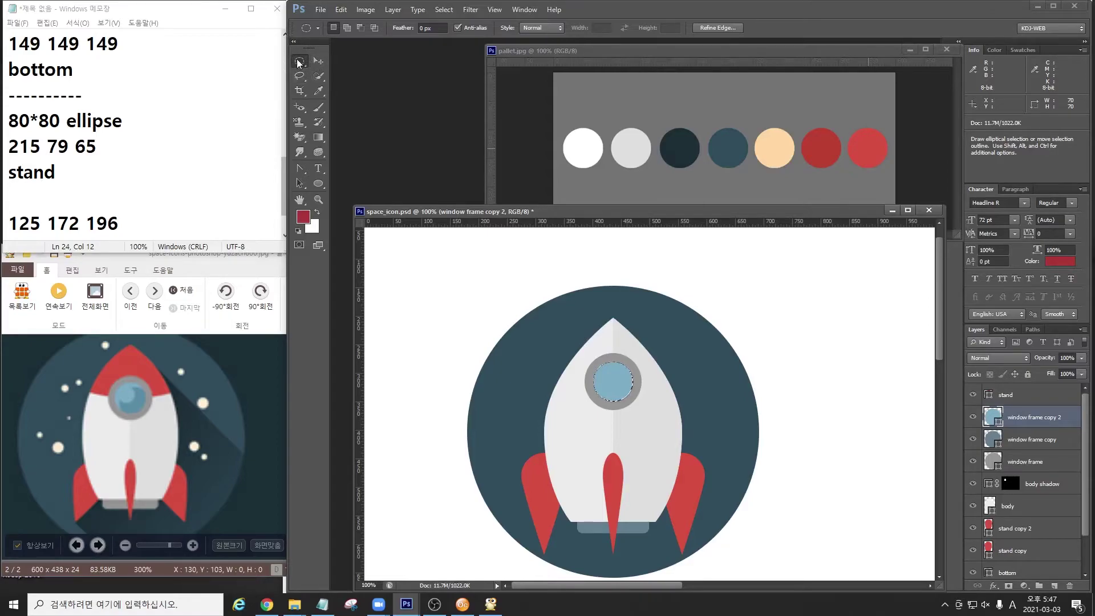
pyautogui.moveTo(617, 381); pyautogui.dragTo(628, 392)
pyautogui.hotkey('ctrl', '+')
pyautogui.hotkey('ctrl', '+')
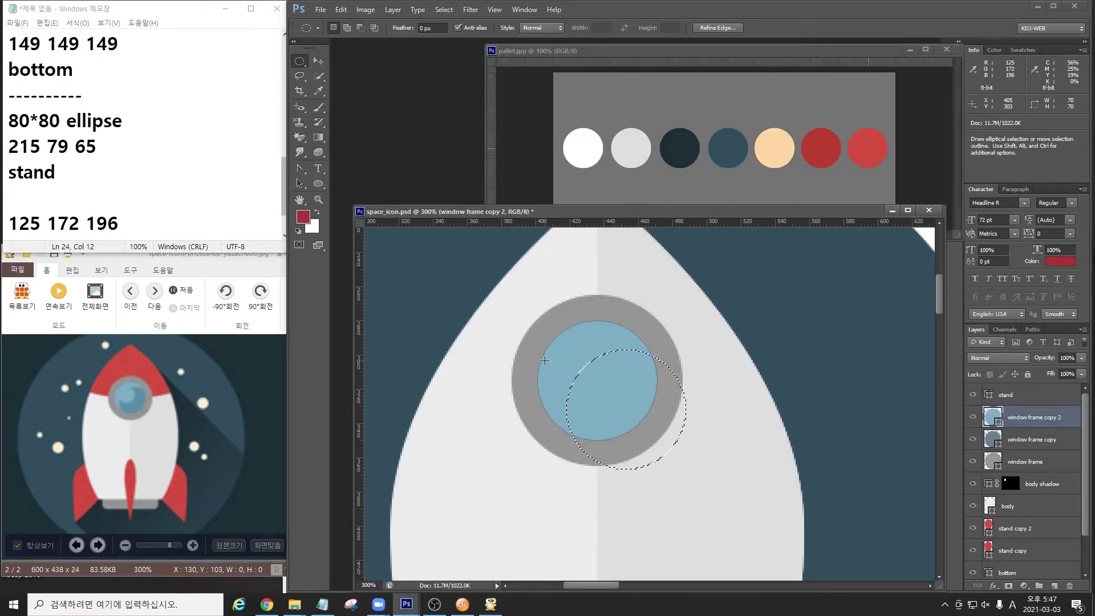
pyautogui.hotkey('ctrl', '2')
pyautogui.moveTo(966, 408)
pyautogui.mouseDown()
pyautogui.moveTo(994, 435)
pyautogui.moveTo(1077, 440)
pyautogui.moveTo(1066, 391)
pyautogui.moveTo(977, 421)
pyautogui.mouseUp()
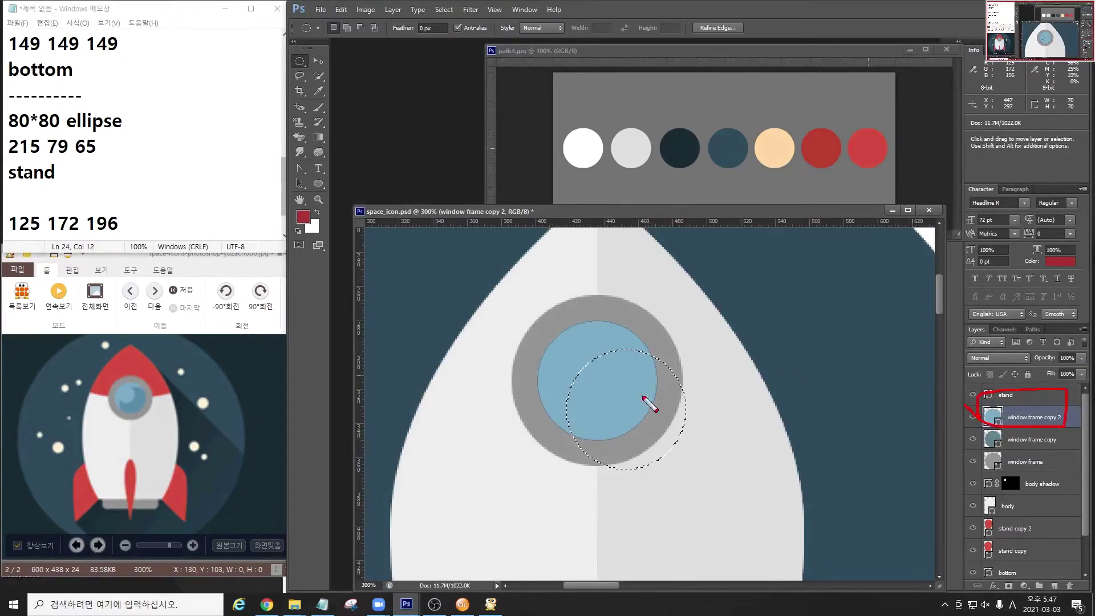
pyautogui.moveTo(649, 406)
pyautogui.mouseDown()
pyautogui.moveTo(635, 428)
pyautogui.moveTo(587, 425)
pyautogui.moveTo(551, 390)
pyautogui.moveTo(598, 330)
pyautogui.moveTo(647, 352)
pyautogui.moveTo(650, 411)
pyautogui.moveTo(628, 425)
pyautogui.mouseUp()
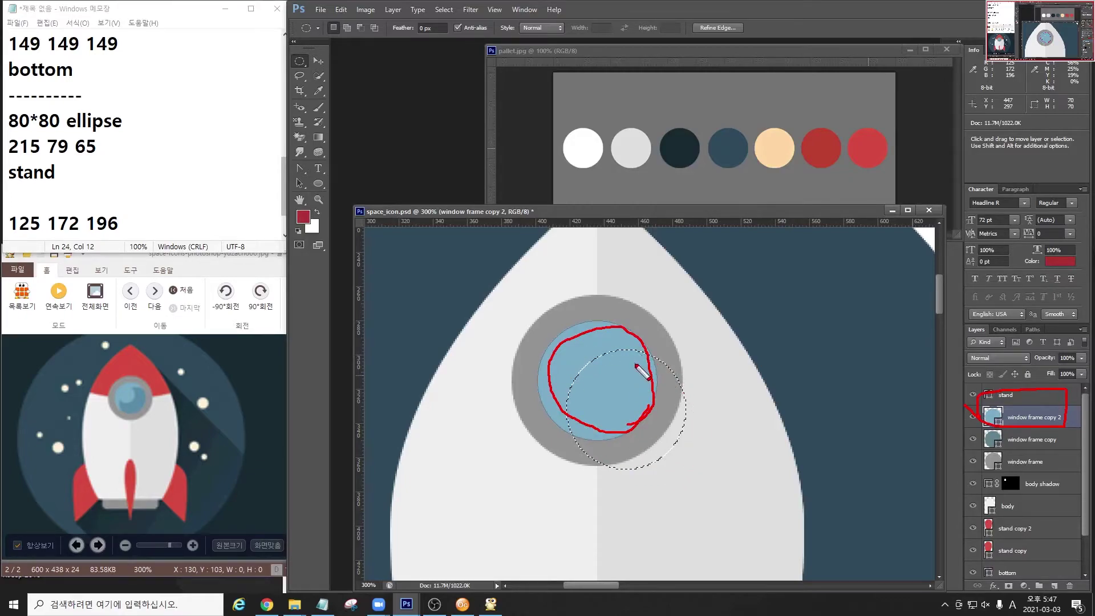
pyautogui.moveTo(998, 549)
pyautogui.mouseDown()
pyautogui.moveTo(1023, 567)
pyautogui.moveTo(1058, 533)
pyautogui.mouseUp()
pyautogui.press('Escape')
# Try masking the light-blue window circle with the offset circular selection, and undo the mask.
pyautogui.click(1008, 586)
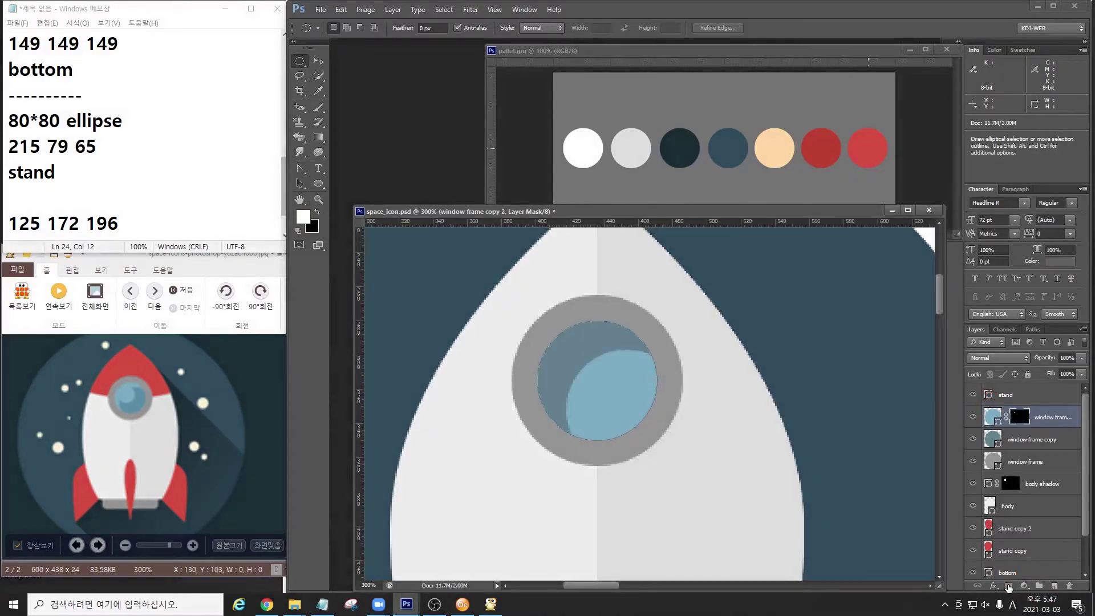
pyautogui.hotkey('ctrl', 'z')
pyautogui.hotkey('ctrl', 'z')
pyautogui.hotkey('ctrl', 'z')
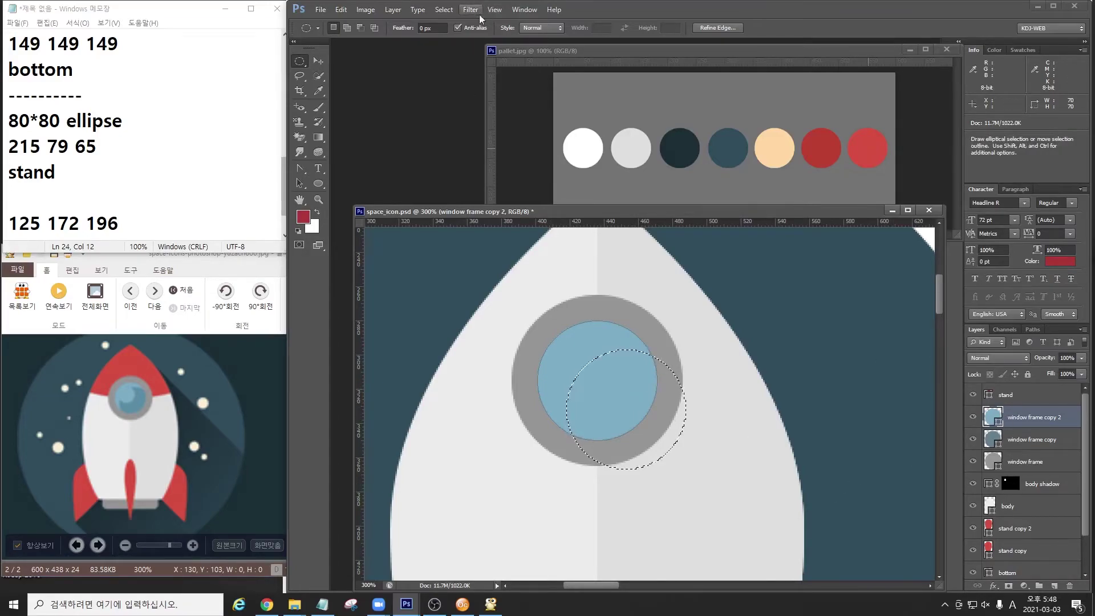
# Invert the offset circular selection and add it as a layer mask on the light-blue window circle.
pyautogui.click(442, 11)
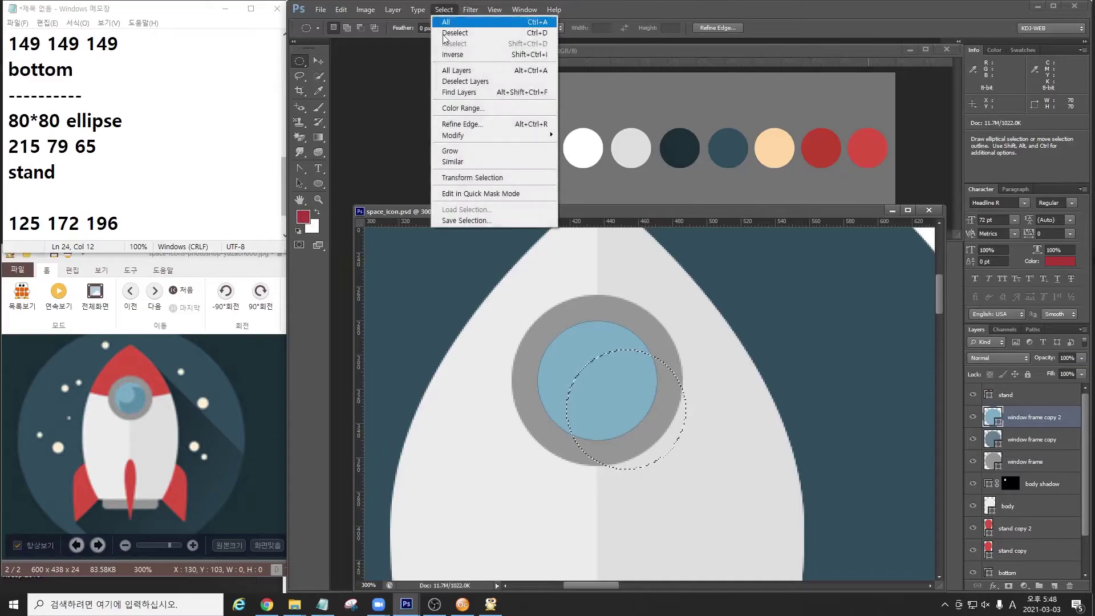
pyautogui.click(464, 54)
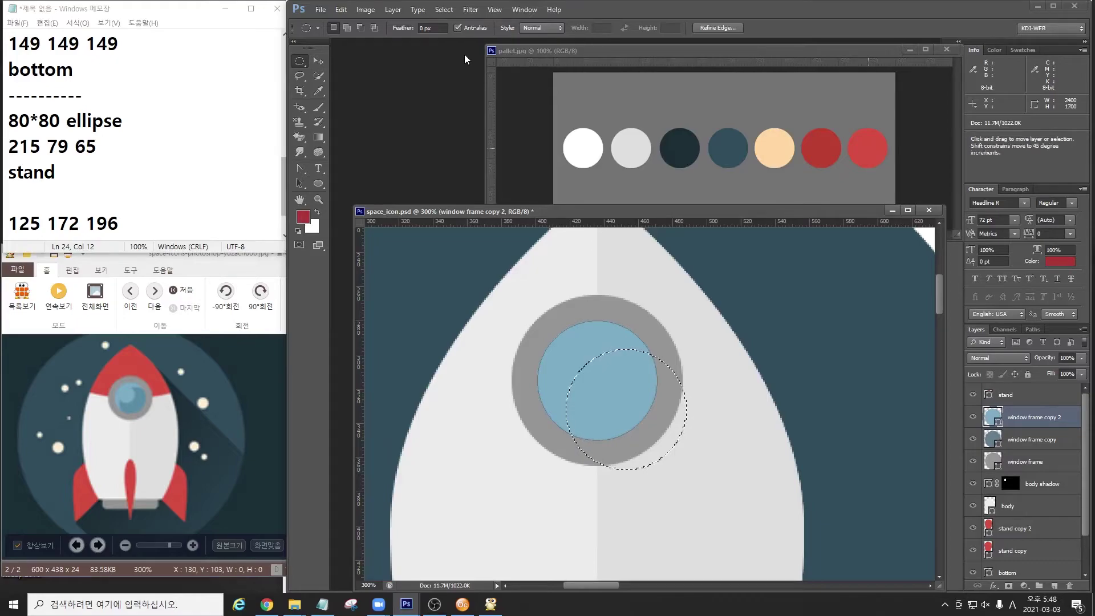
pyautogui.hotkey('ctrl', '-')
pyautogui.hotkey('ctrl', '-')
pyautogui.hotkey('ctrl', '-')
pyautogui.hotkey('ctrl', '-')
pyautogui.hotkey('ctrl', '-')
pyautogui.hotkey('ctrl', '-')
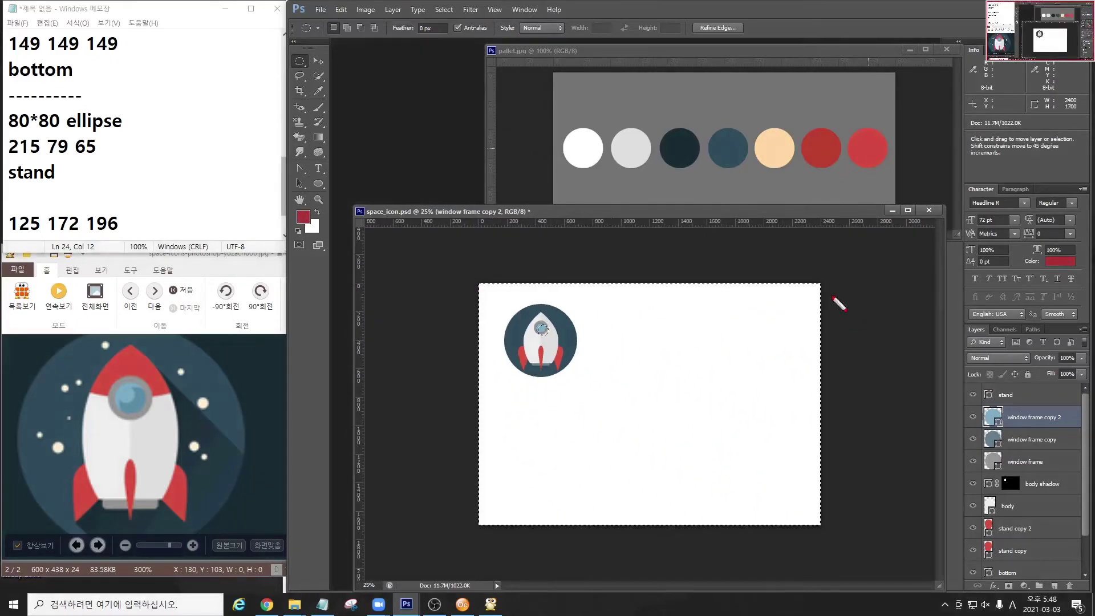
pyautogui.moveTo(617, 358); pyautogui.dragTo(693, 427)
pyautogui.moveTo(475, 287); pyautogui.dragTo(497, 278)
pyautogui.moveTo(491, 419); pyautogui.dragTo(535, 401)
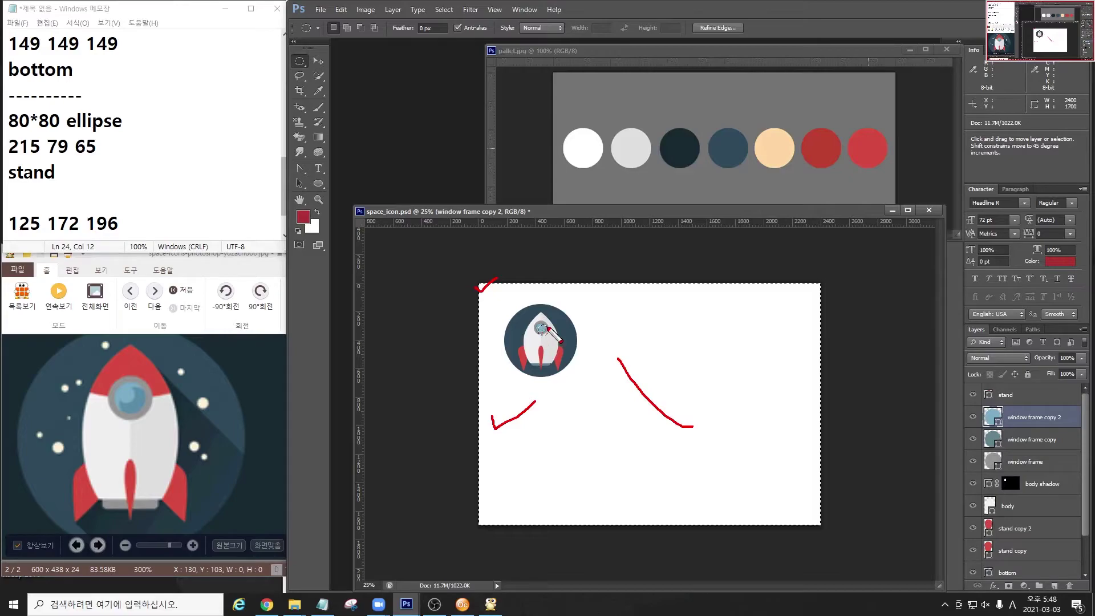
pyautogui.press('Escape')
pyautogui.scroll(5, 540, 328)
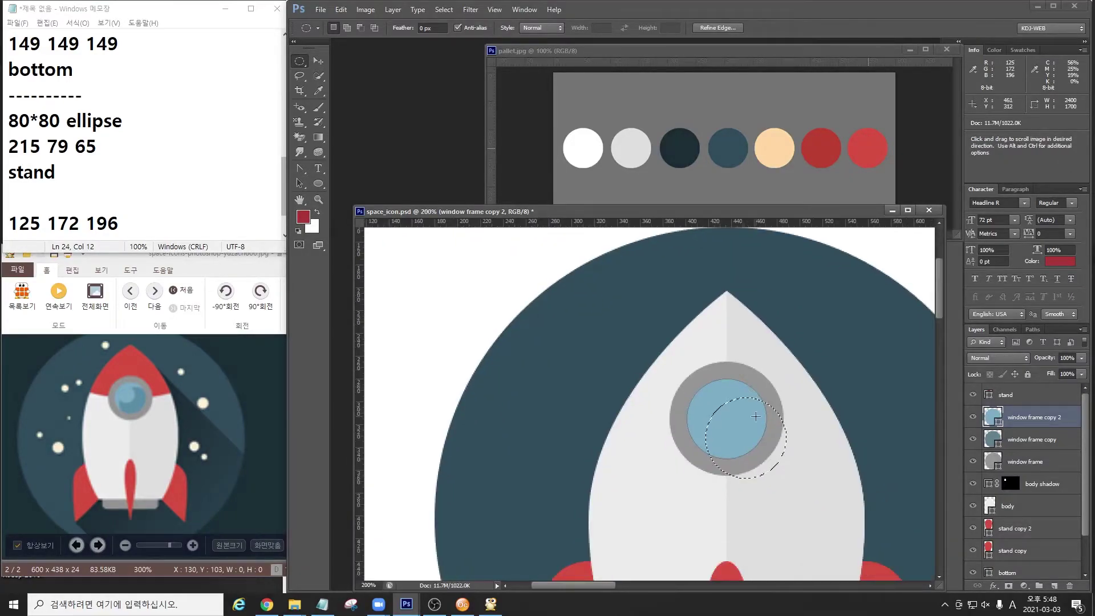
pyautogui.click(1008, 586)
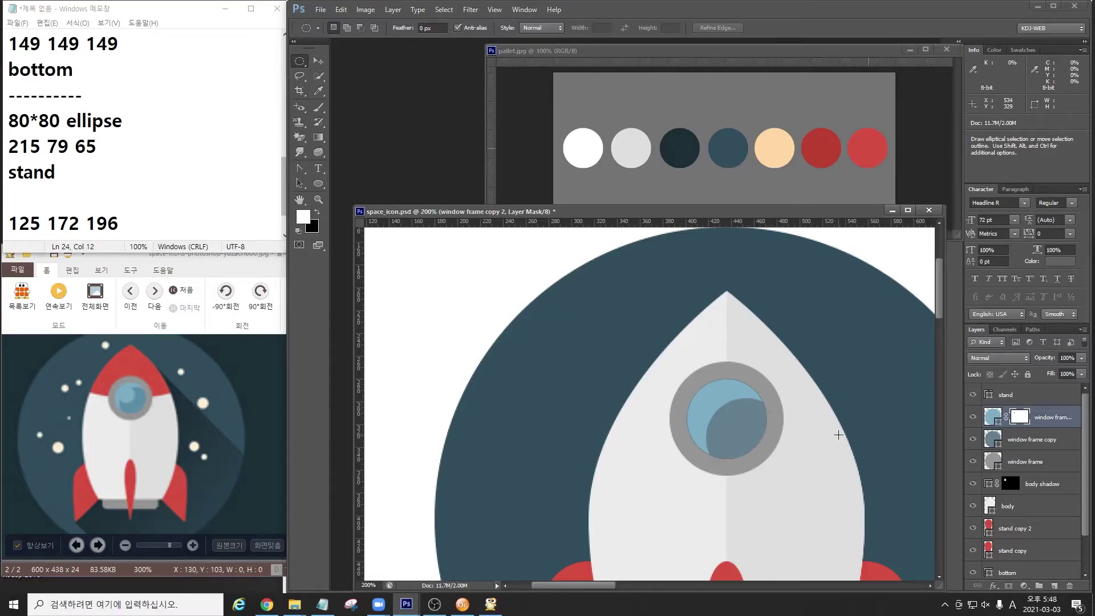
# Select an ellipse about 28 × 25 px over the light-blue crescent's inner edge, fill it white on the layer mask, and deselect.
pyautogui.moveTo(1013, 405); pyautogui.dragTo(1038, 386)
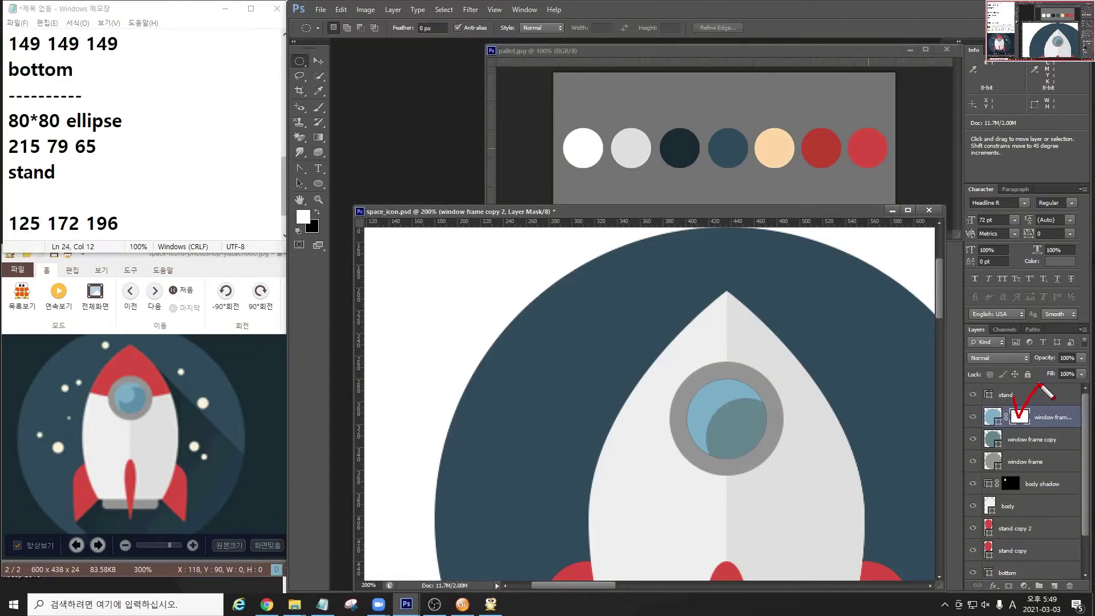
pyautogui.click(300, 60)
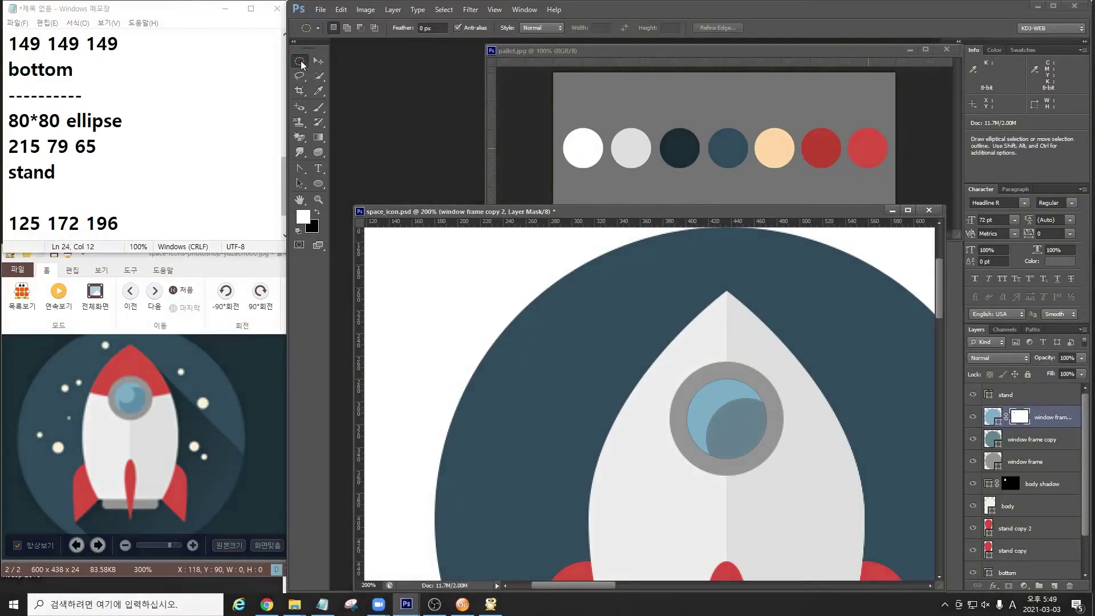
pyautogui.click(299, 61)
pyautogui.click(322, 72)
pyautogui.moveTo(712, 403); pyautogui.dragTo(724, 425)
pyautogui.keyDown('alt'); pyautogui.scroll(5, 724, 424); pyautogui.keyUp('alt')
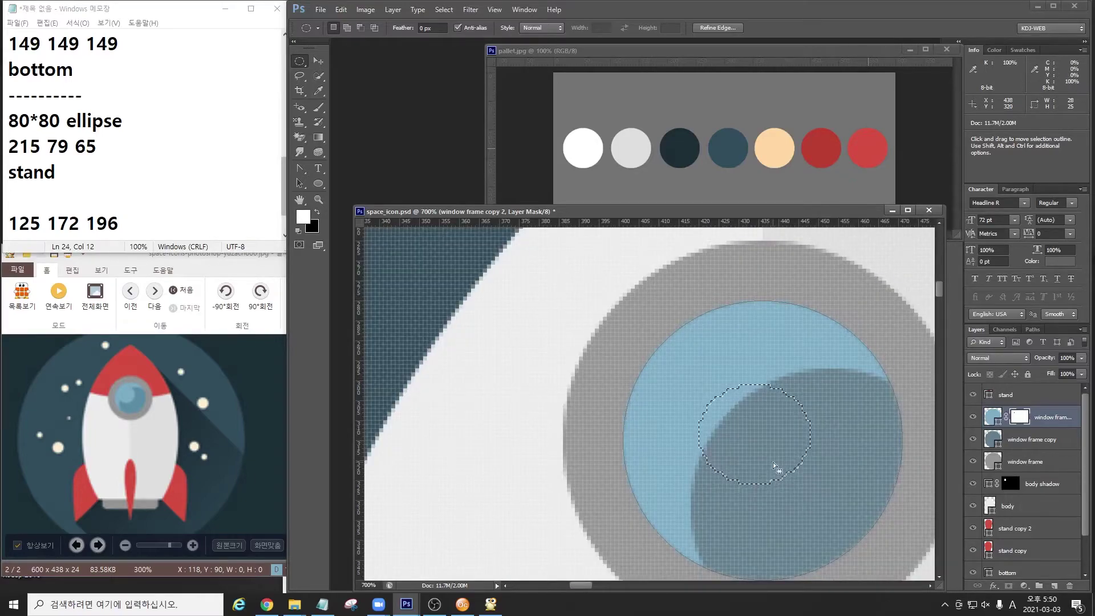
pyautogui.press('Delete')
pyautogui.hotkey('ctrl', 'd')
pyautogui.hotkey('ctrl', '1')
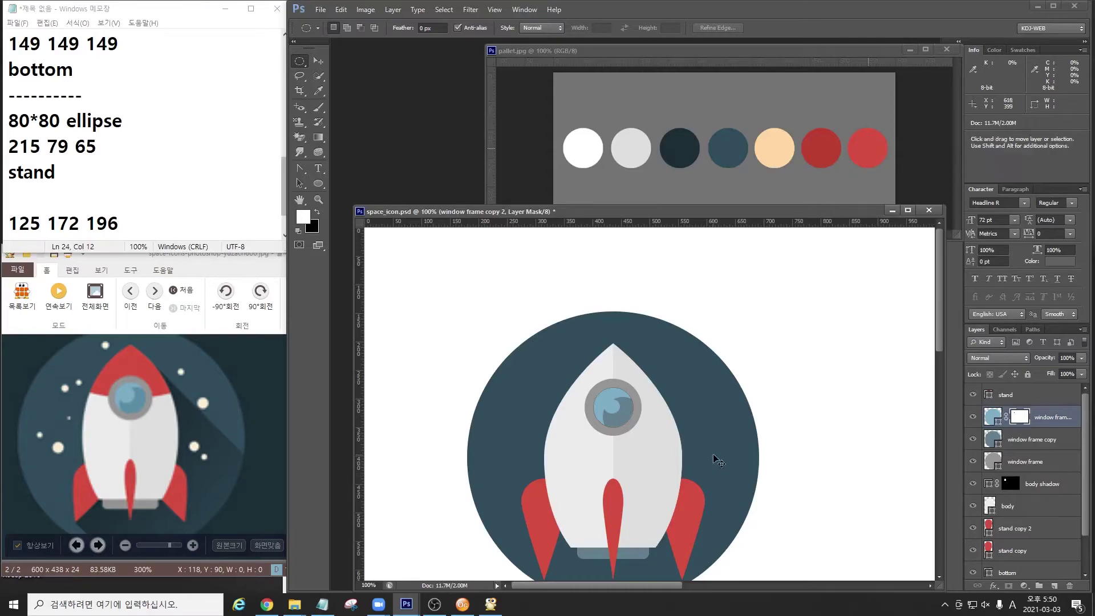
pyautogui.hotkey('ctrl', 'F1')
pyautogui.click(76, 64)
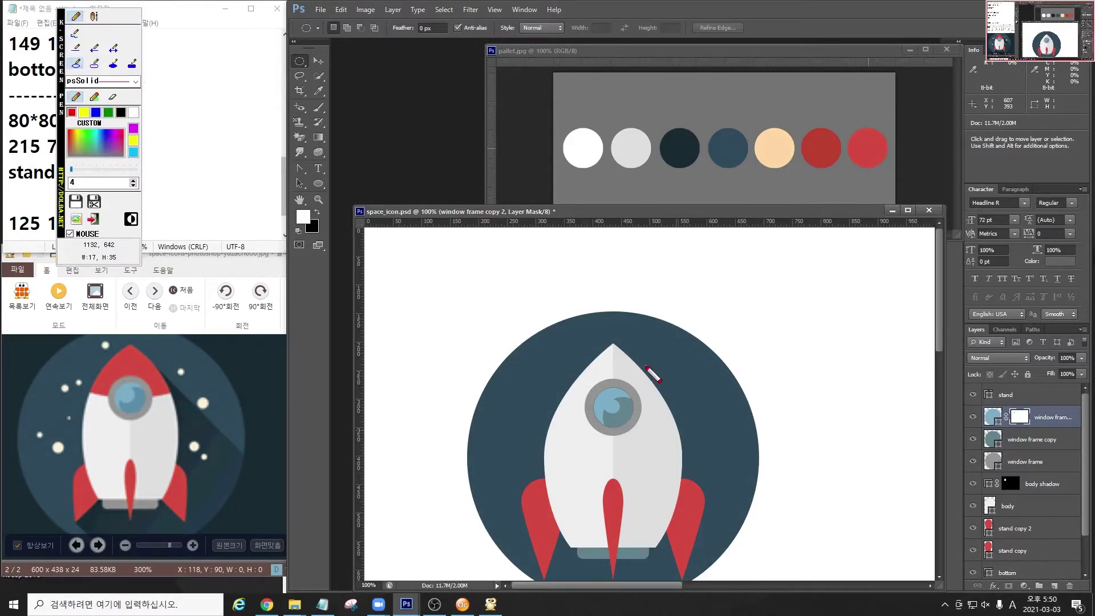
pyautogui.moveTo(606, 401); pyautogui.dragTo(653, 444)
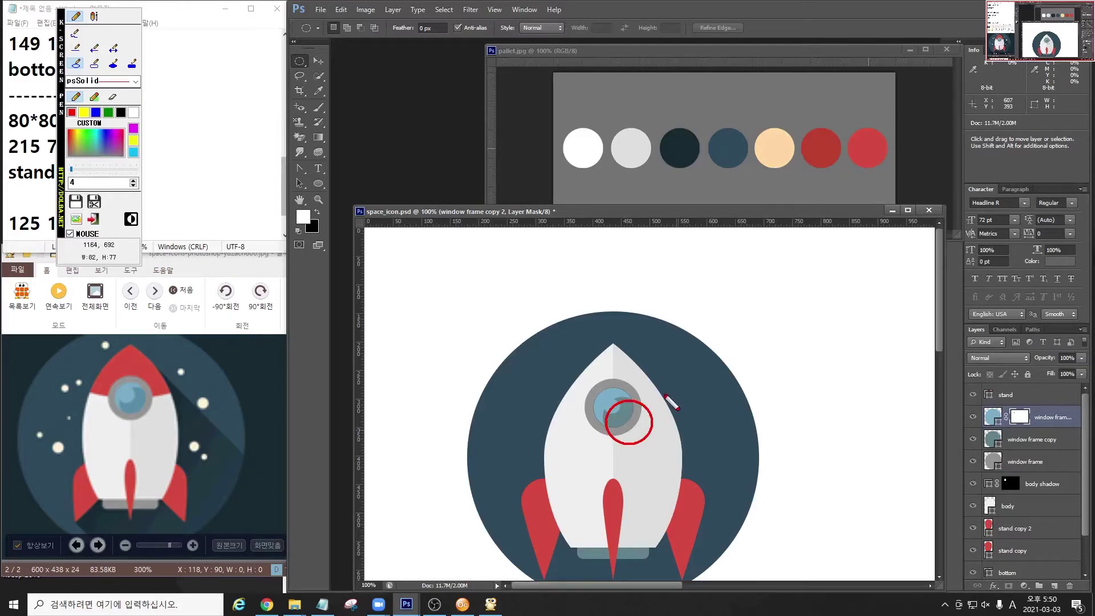
pyautogui.moveTo(583, 375); pyautogui.dragTo(611, 405)
pyautogui.press('Escape')
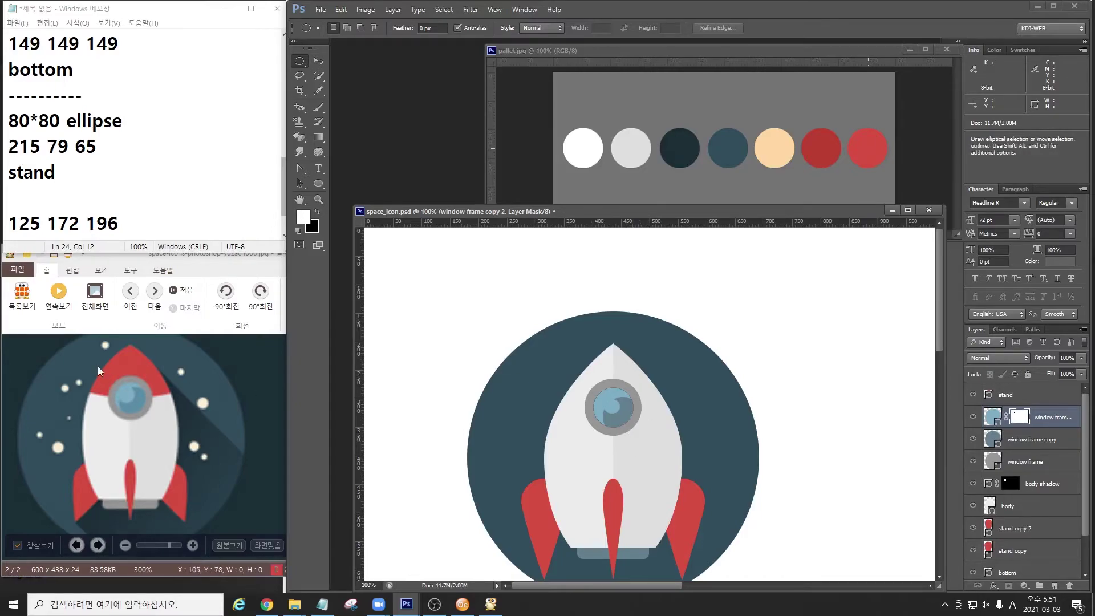
pyautogui.press('F12')
pyautogui.moveTo(127, 359); pyautogui.dragTo(143, 381)
pyautogui.moveTo(204, 454); pyautogui.dragTo(225, 491)
pyautogui.moveTo(57, 374)
pyautogui.mouseDown()
pyautogui.moveTo(78, 408)
pyautogui.moveTo(58, 465)
pyautogui.mouseUp()
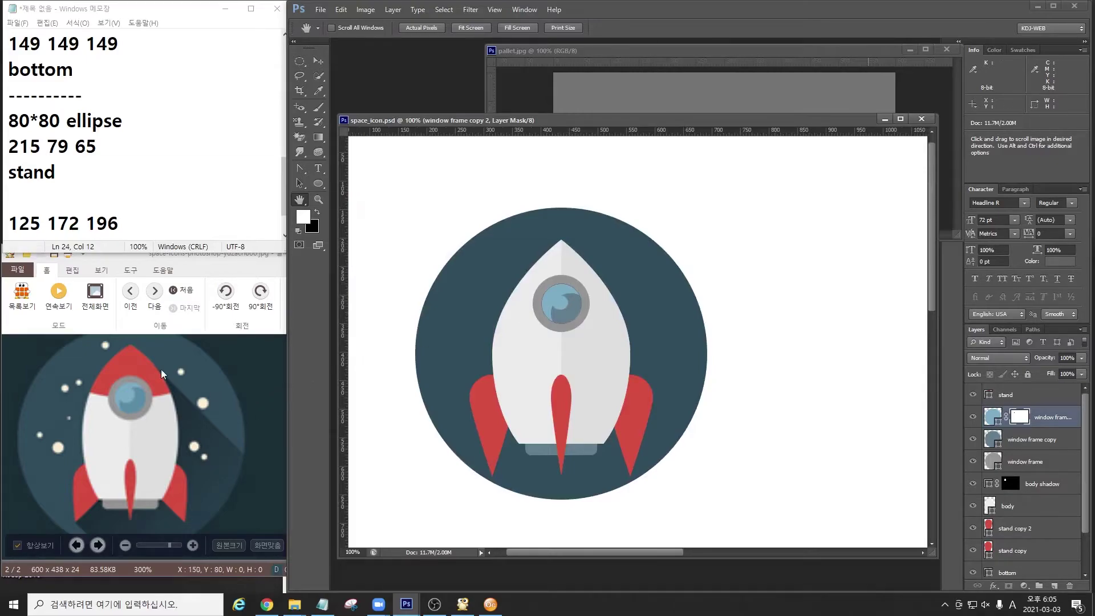
pyautogui.press('F12')
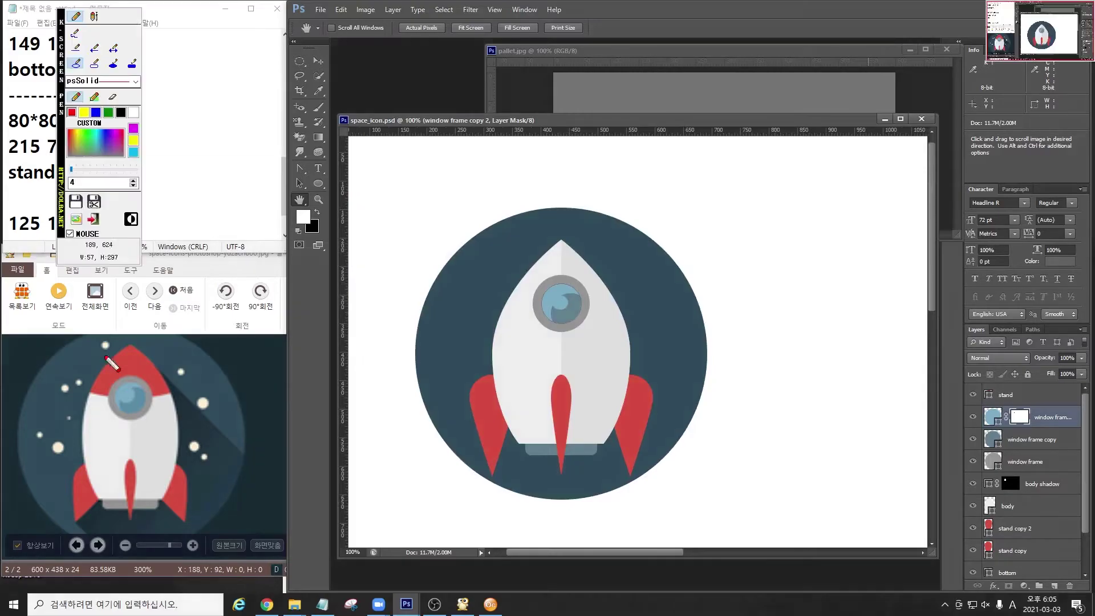
pyautogui.moveTo(47, 322); pyautogui.dragTo(223, 397)
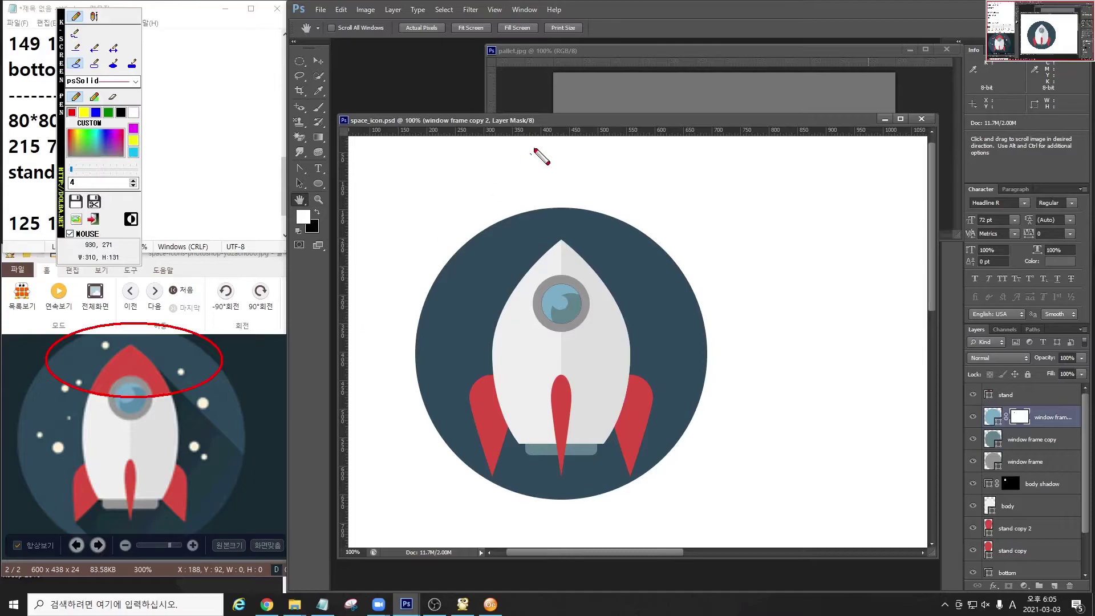
pyautogui.press('Escape')
# Draw a wide ellipse shape about 542 × 227 px across the rocket's nose, with its lower edge crossing the top of the window.
pyautogui.click(325, 187)
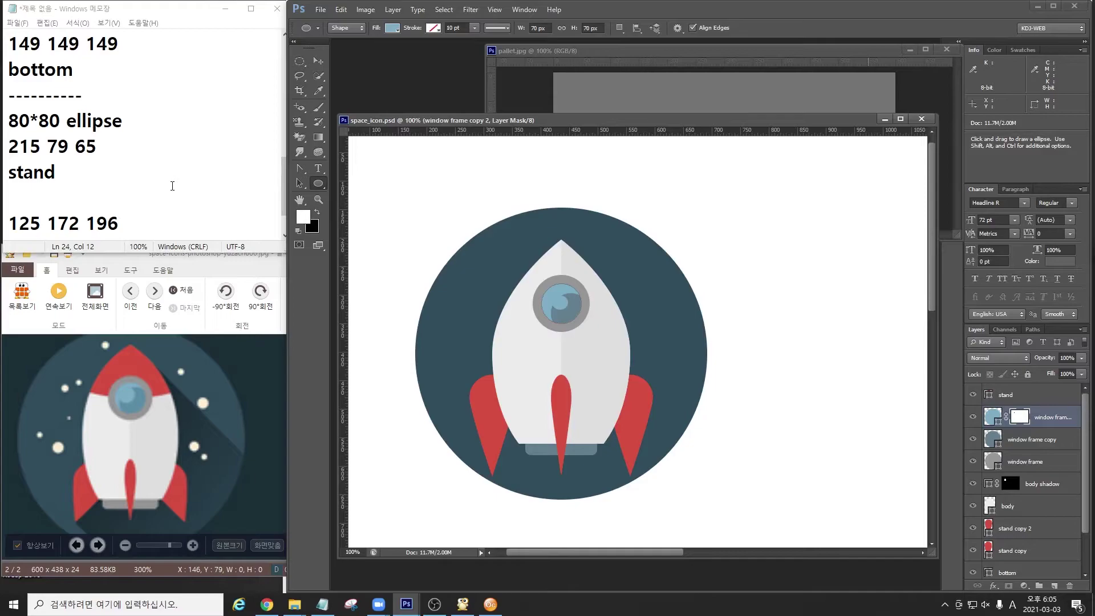
pyautogui.click(690, 52)
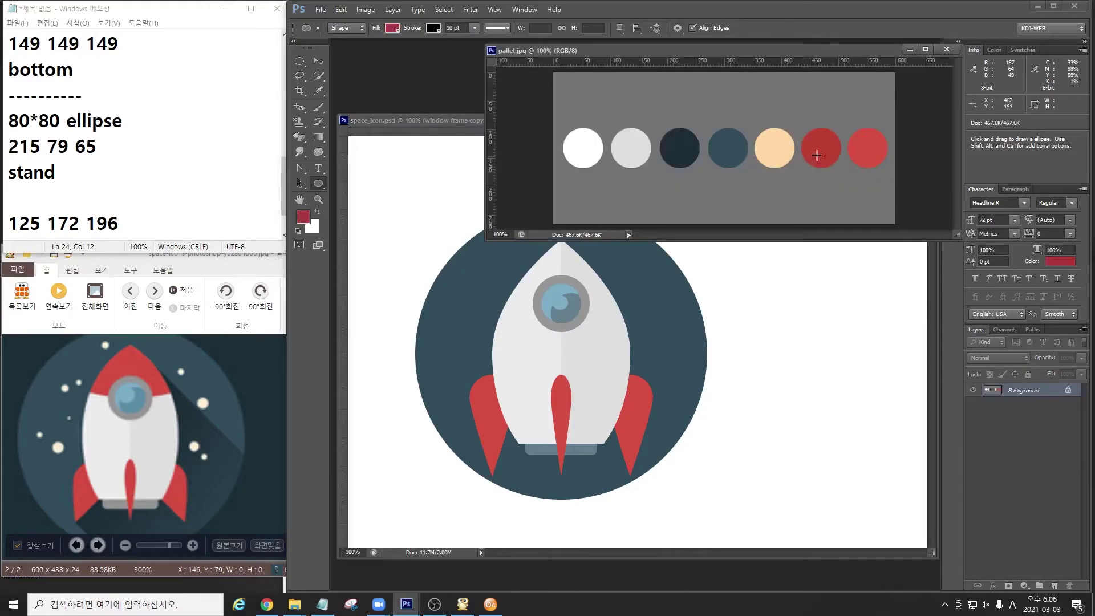
pyautogui.click(442, 119)
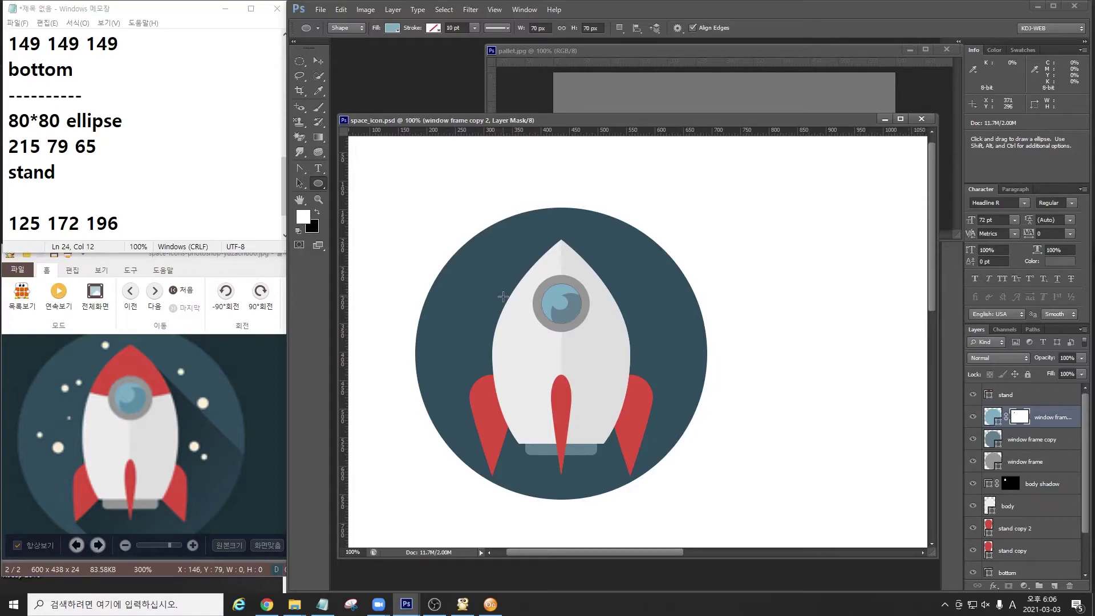
pyautogui.click(319, 183)
pyautogui.click(383, 208)
pyautogui.moveTo(414, 167); pyautogui.dragTo(721, 296)
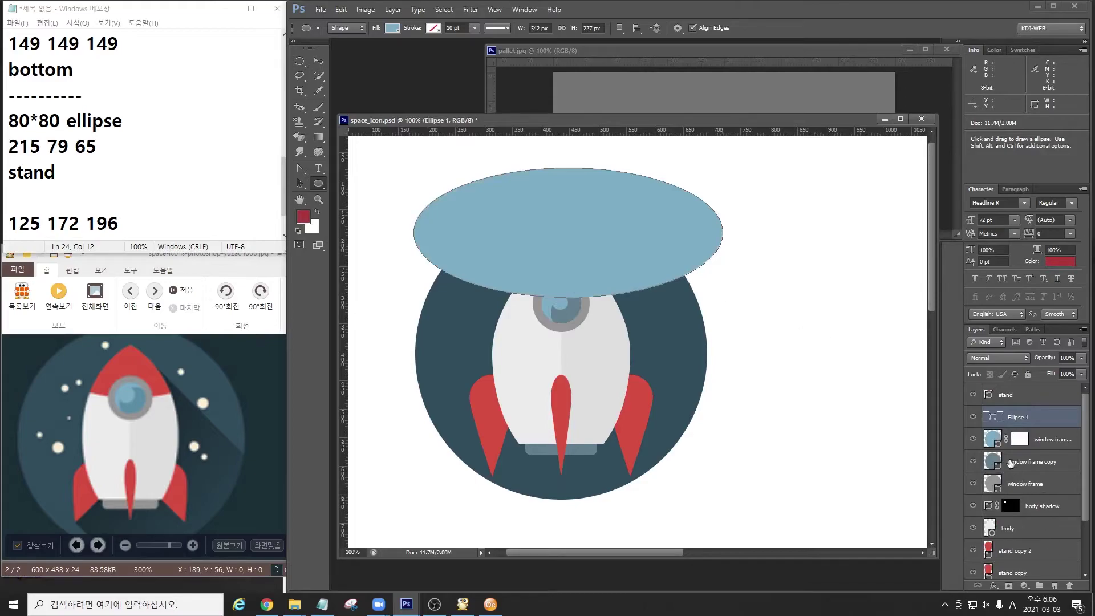
# Fill the wide ellipse with the fins' red, RGB 215, 79, 65.
pyautogui.doubleClick(992, 417)
pyautogui.click(644, 409)
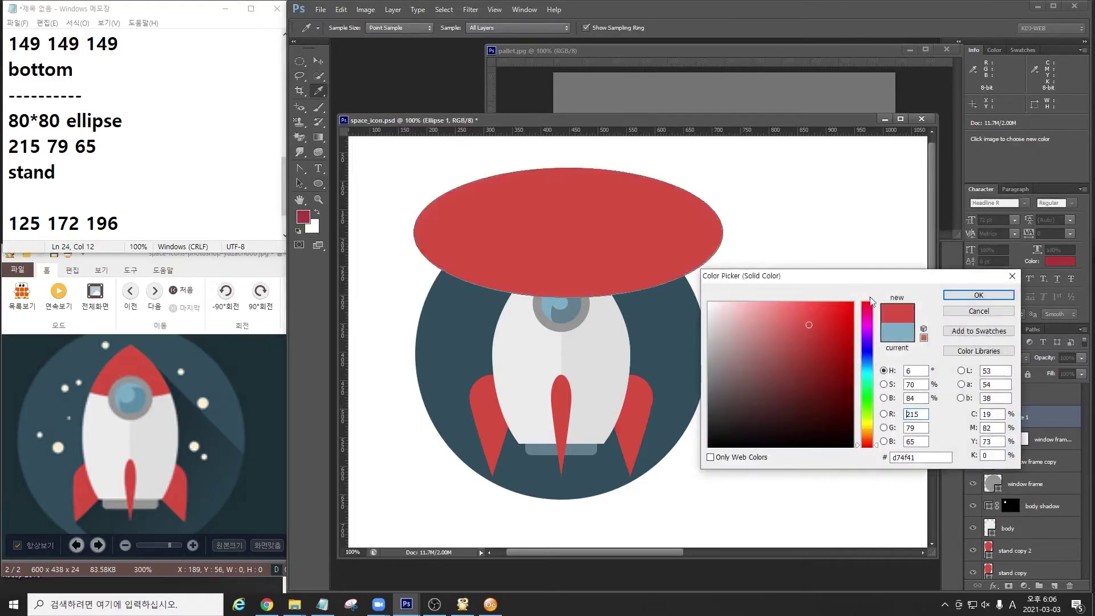
pyautogui.click(986, 295)
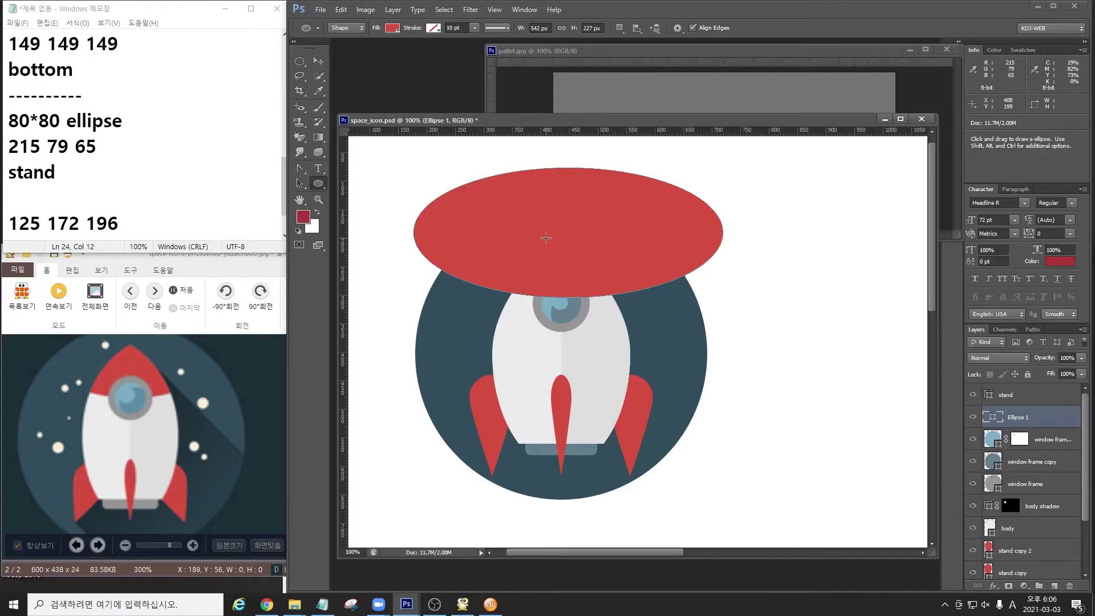
pyautogui.rightClick(546, 242)
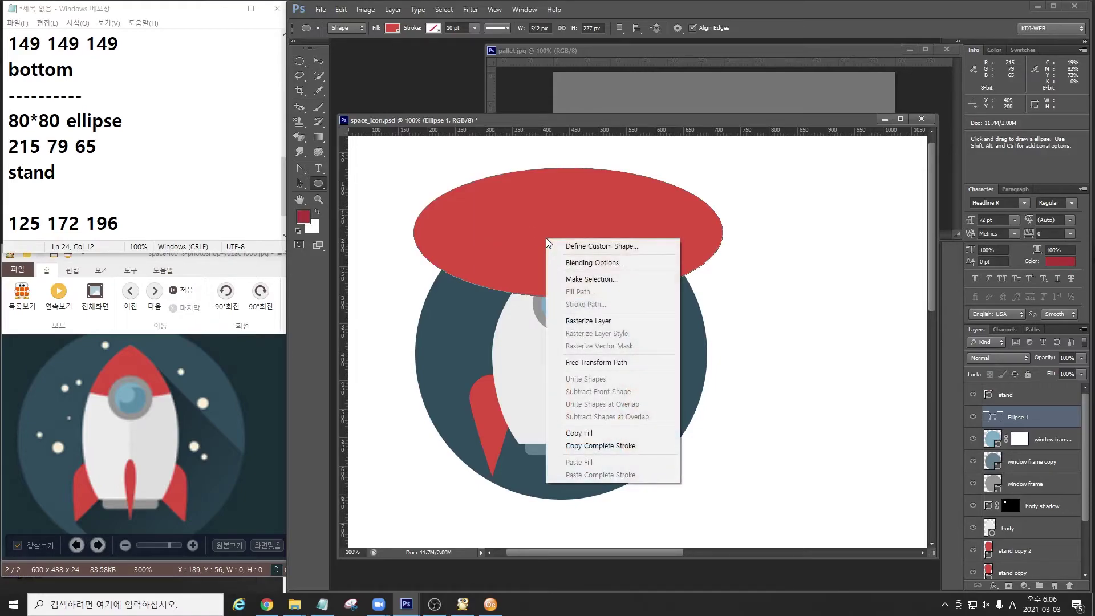
pyautogui.press('F8')
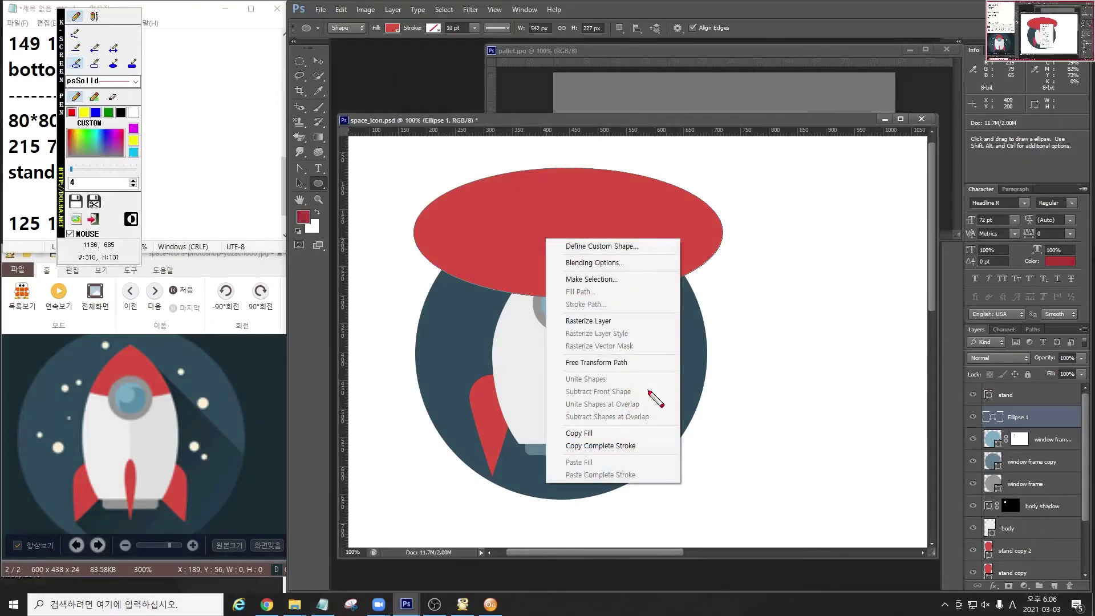
pyautogui.moveTo(552, 362)
pyautogui.mouseDown()
pyautogui.moveTo(678, 434)
pyautogui.moveTo(672, 442)
pyautogui.mouseUp()
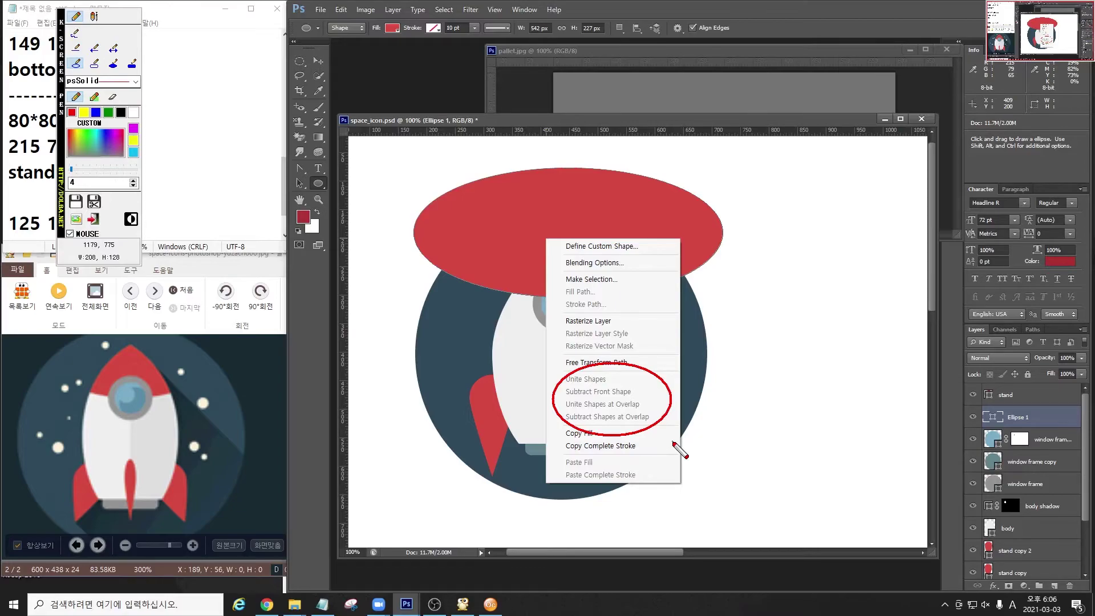
pyautogui.moveTo(545, 394); pyautogui.dragTo(662, 411)
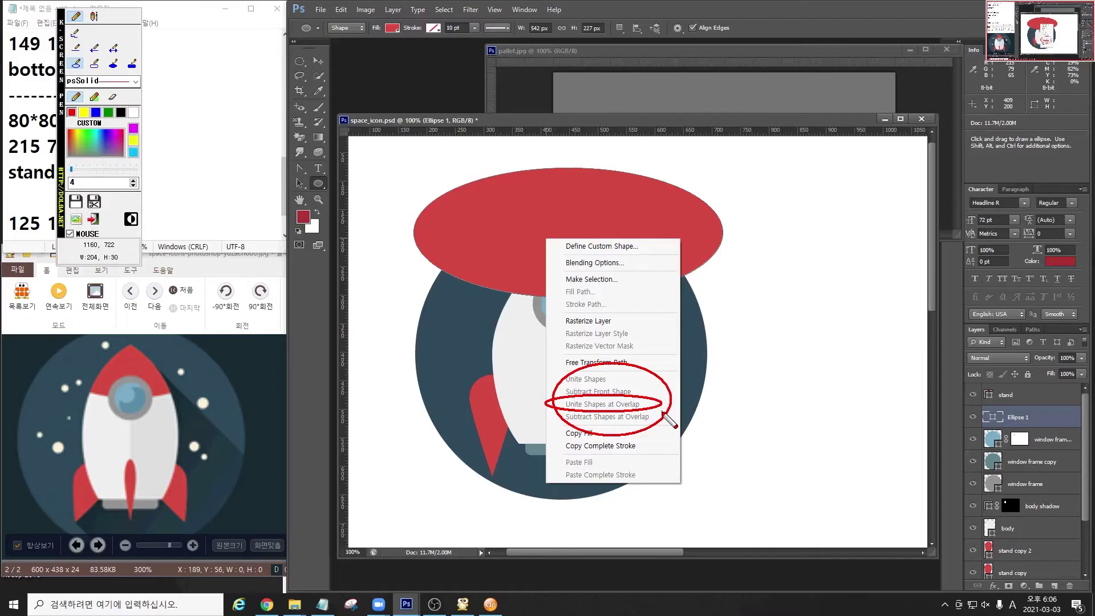
pyautogui.press('Escape')
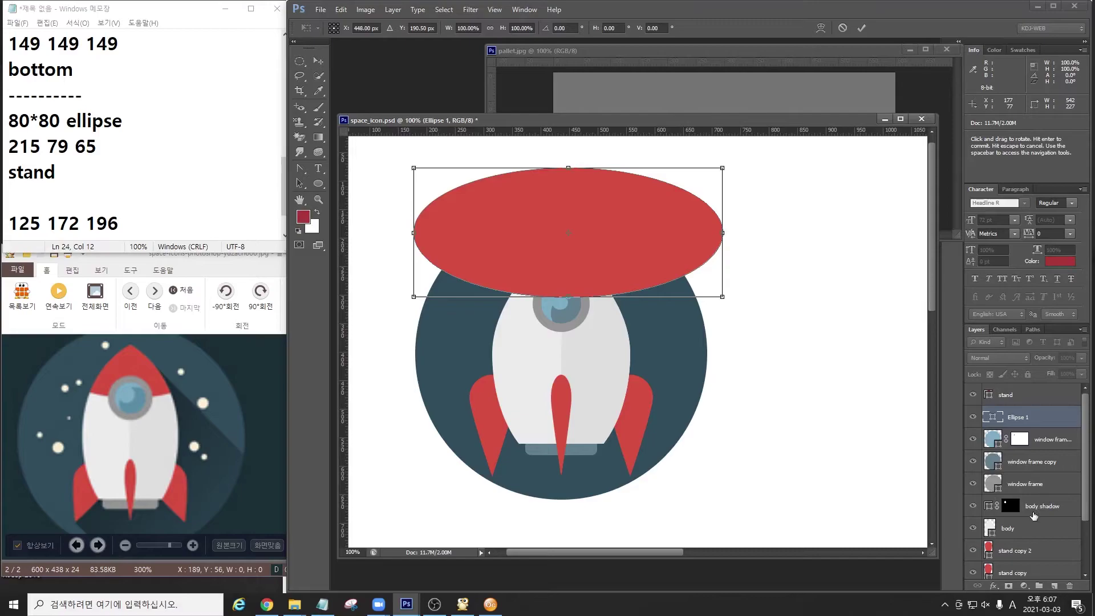
pyautogui.press('Return')
# Duplicate the body layer and combine the copy with the red ellipse using Unite Shapes at Overlap to form the nose cone.
pyautogui.click(1017, 528)
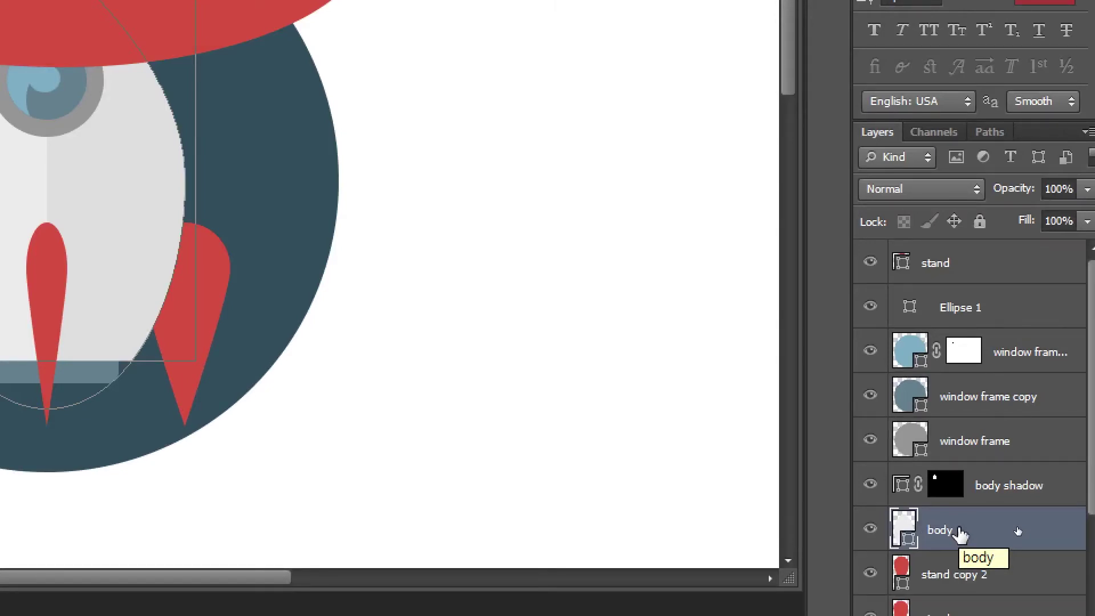
pyautogui.hotkey('ctrl', 'j')
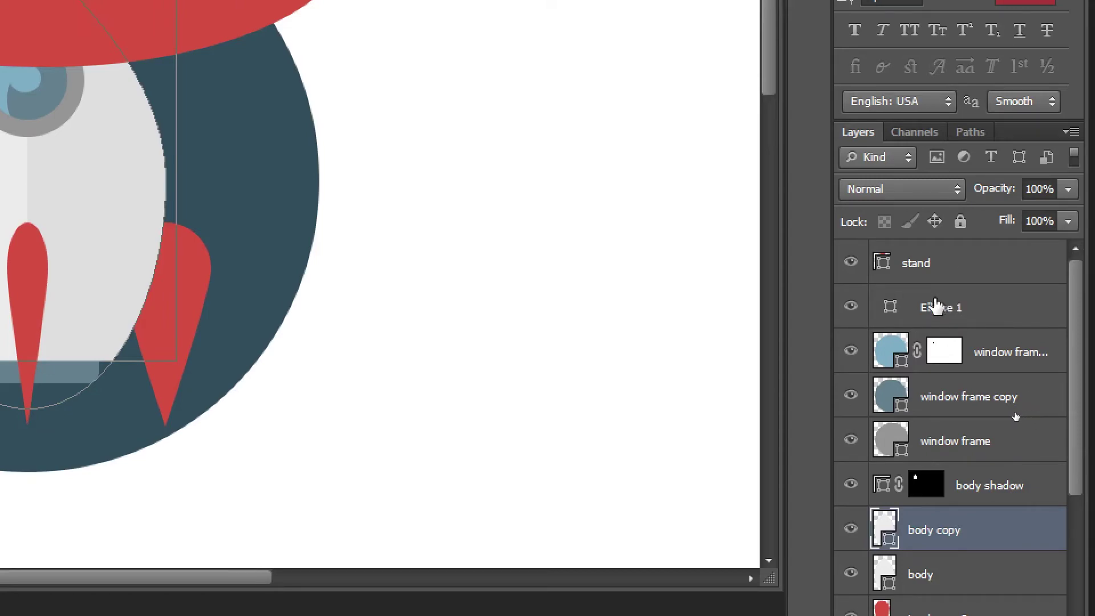
pyautogui.keyDown('ctrl'); pyautogui.click(928, 310); pyautogui.keyUp('ctrl')
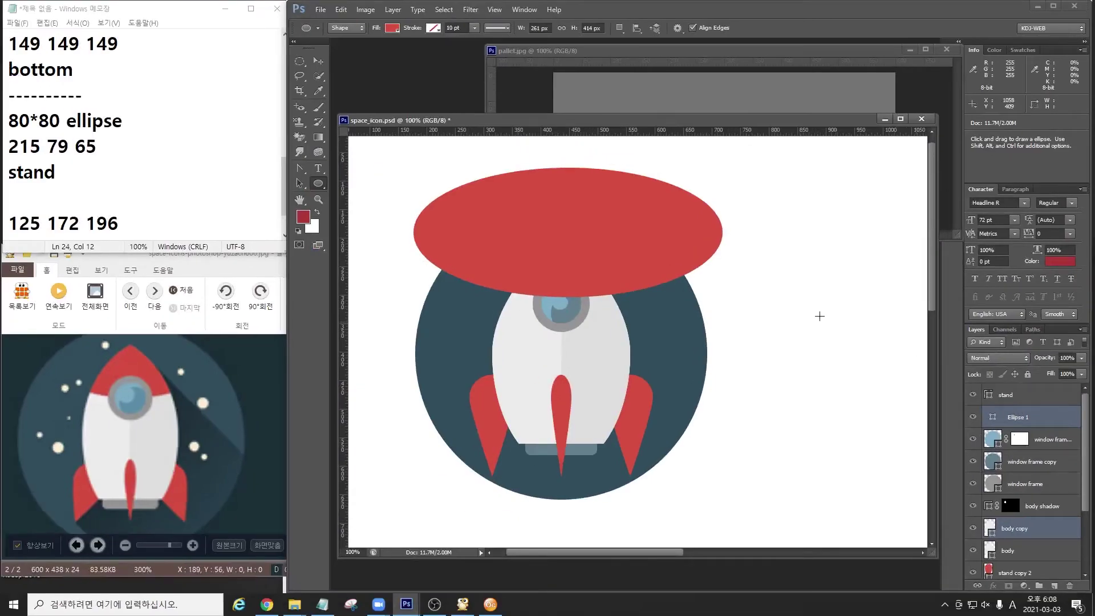
pyautogui.rightClick(568, 279)
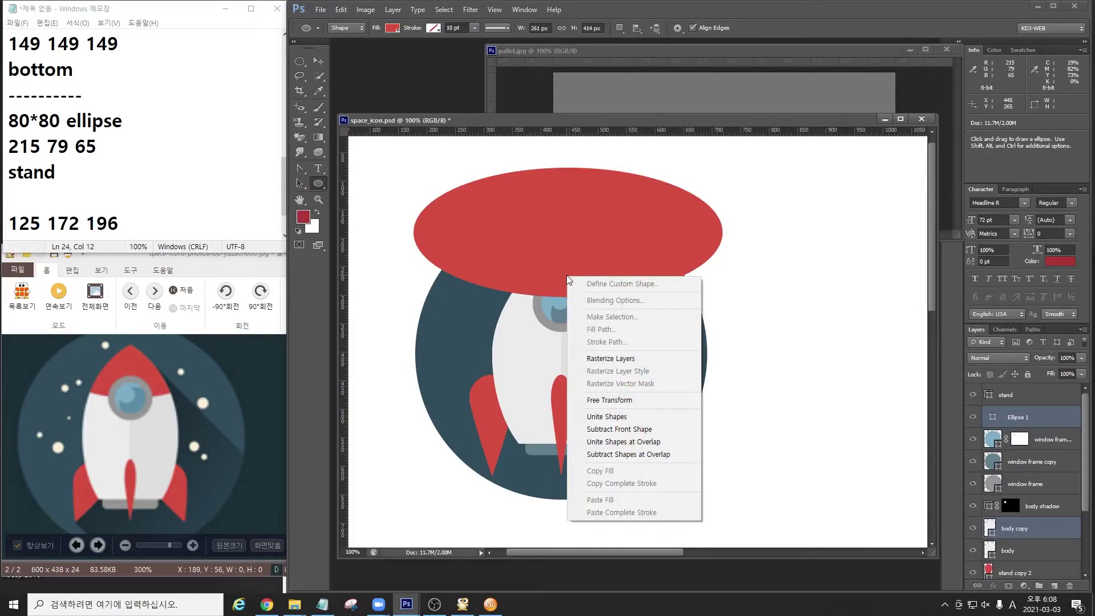
pyautogui.click(632, 442)
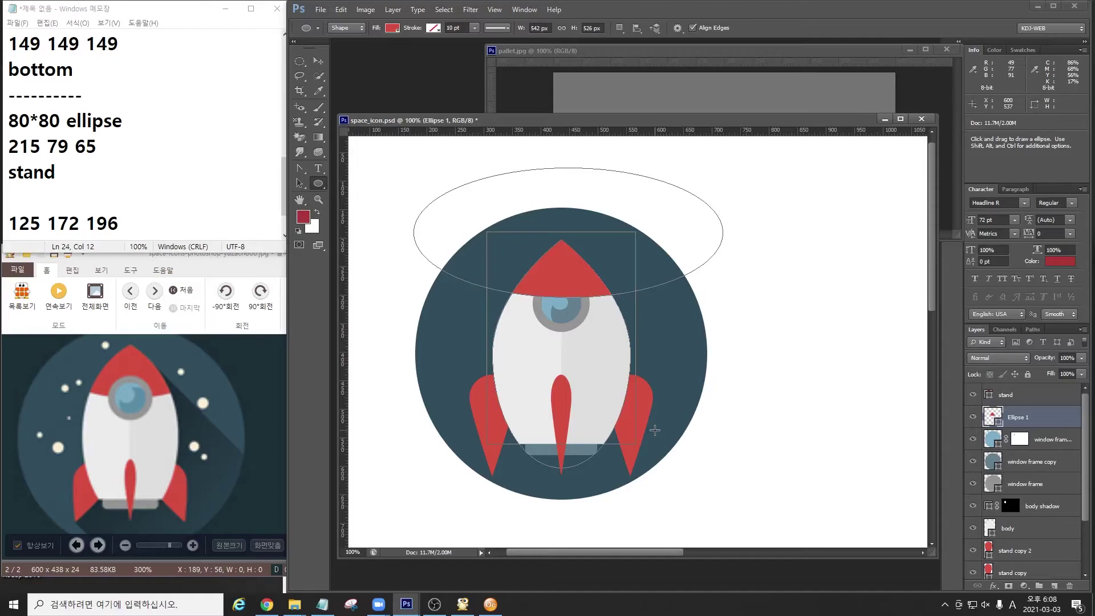
pyautogui.press('ctrl')
pyautogui.moveTo(612, 14); pyautogui.dragTo(629, 48)
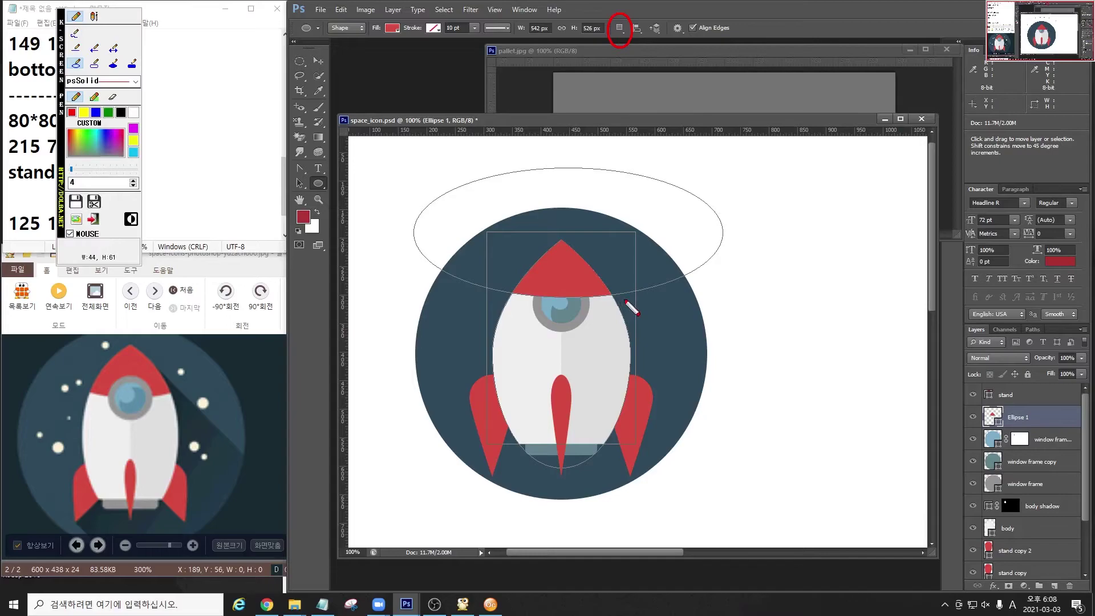
pyautogui.press('Escape')
pyautogui.press('Escape')
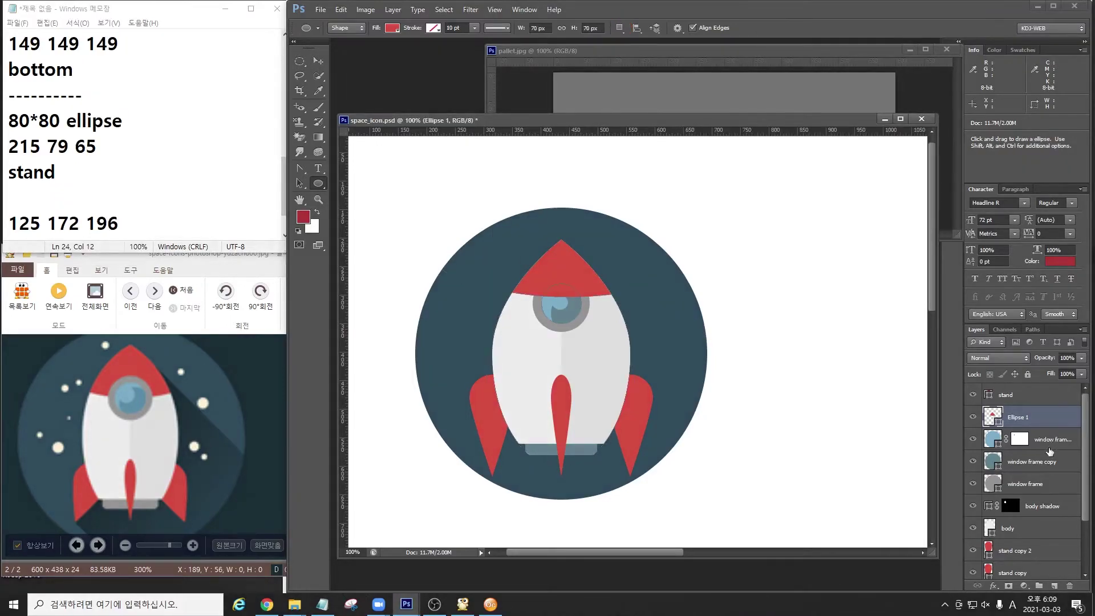
# Group the three window frame layers as "window" and place the group above the red nose cone layer.
pyautogui.click(1049, 448)
pyautogui.keyDown('shift'); pyautogui.click(1033, 485); pyautogui.keyUp('shift')
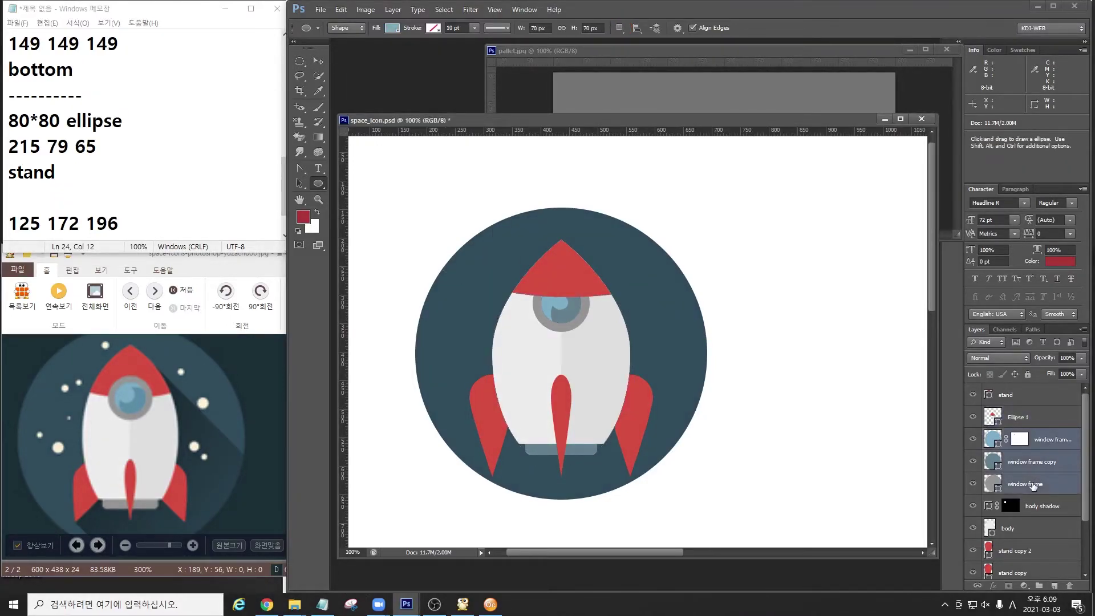
pyautogui.press('v')
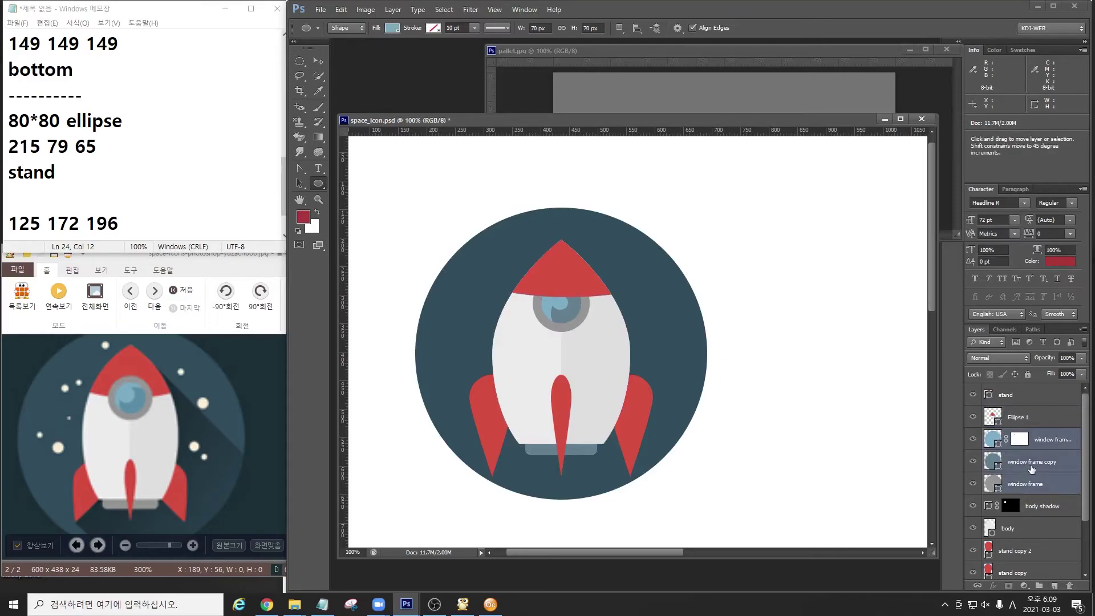
pyautogui.hotkey('ctrl', 'g')
pyautogui.doubleClick(1020, 433)
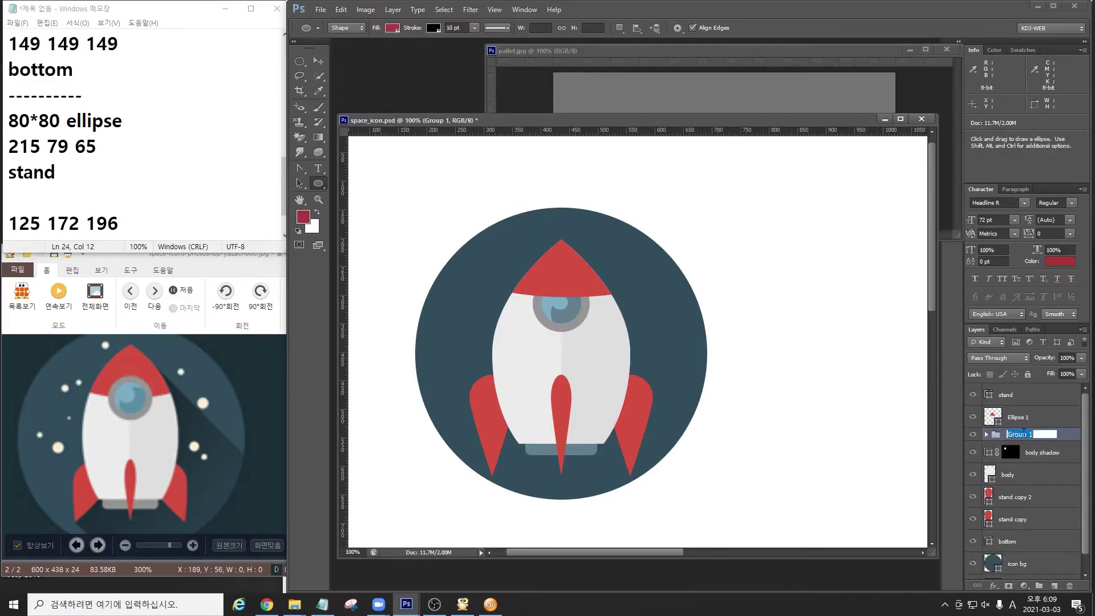
pyautogui.write('window')
pyautogui.press('Return')
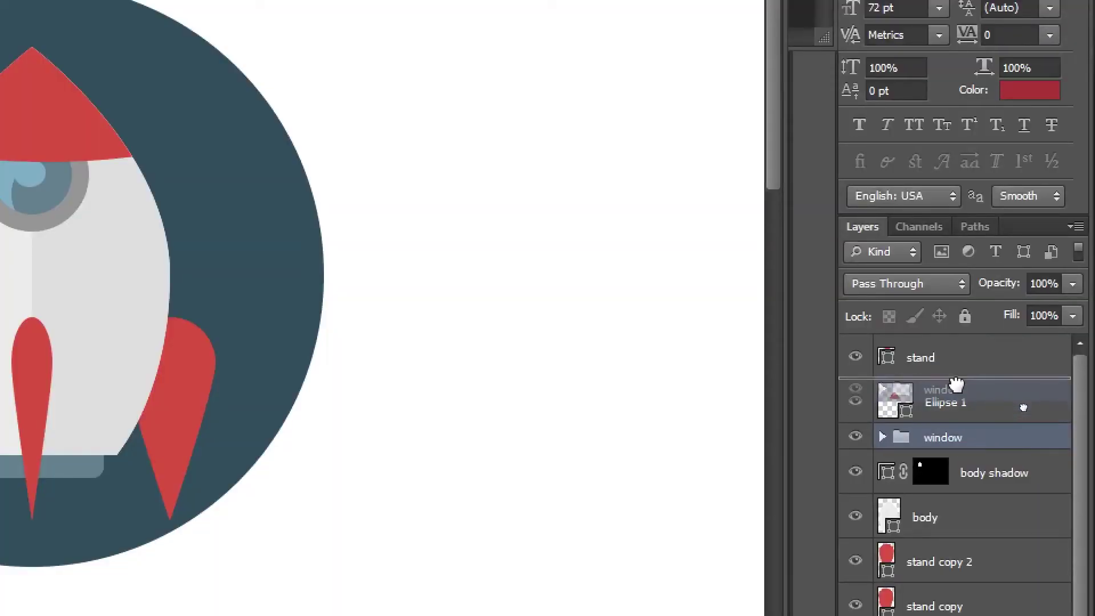
pyautogui.moveTo(956, 385); pyautogui.dragTo(956, 379)
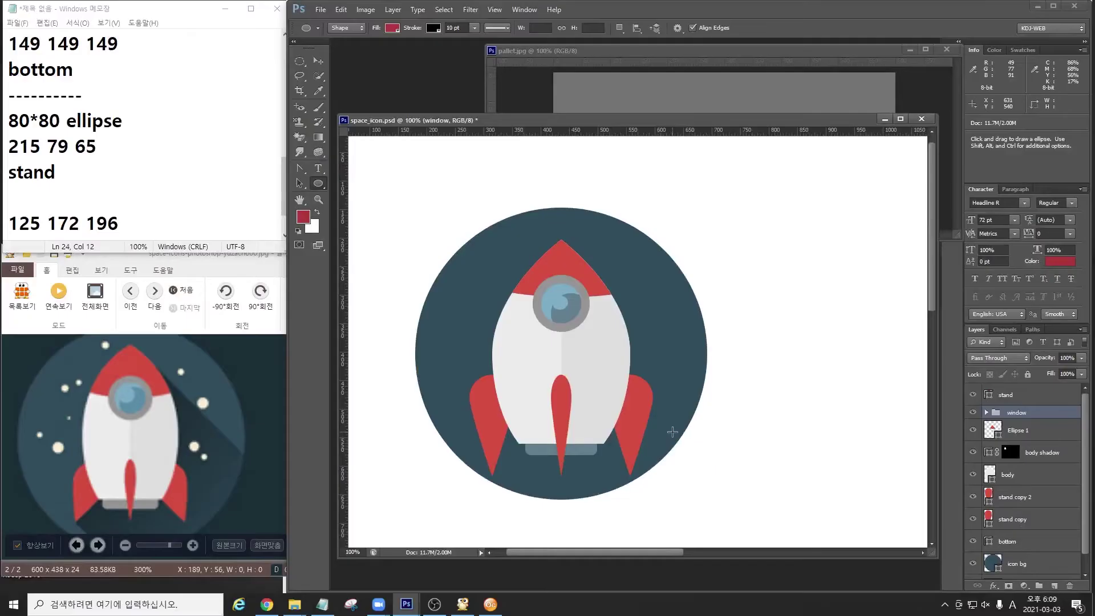
pyautogui.hotkey('ctrl', '2')
pyautogui.moveTo(181, 436); pyautogui.dragTo(222, 506)
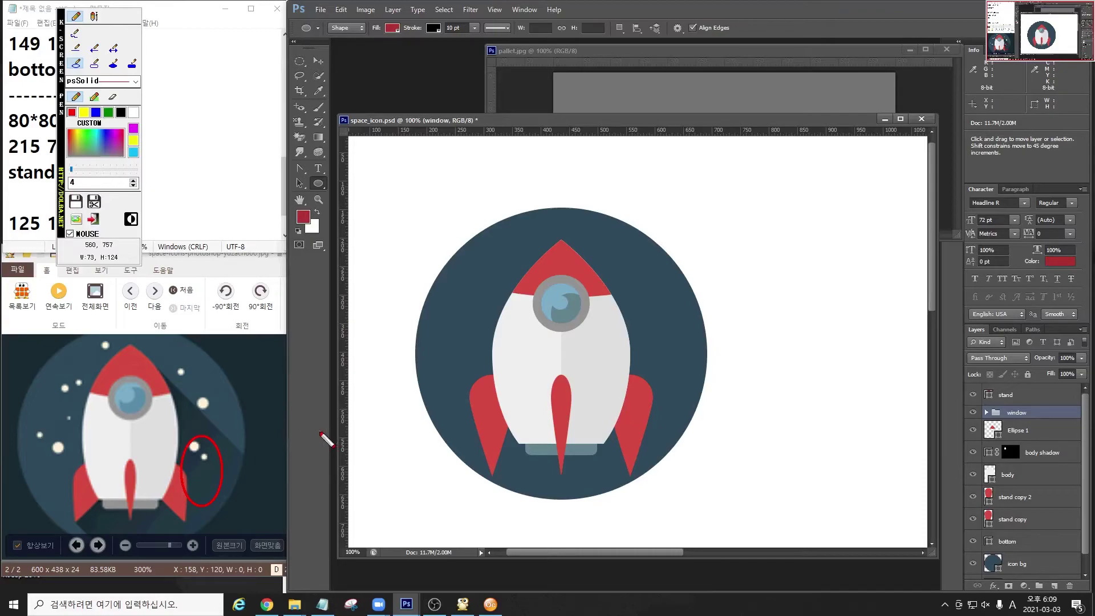
pyautogui.press('Escape')
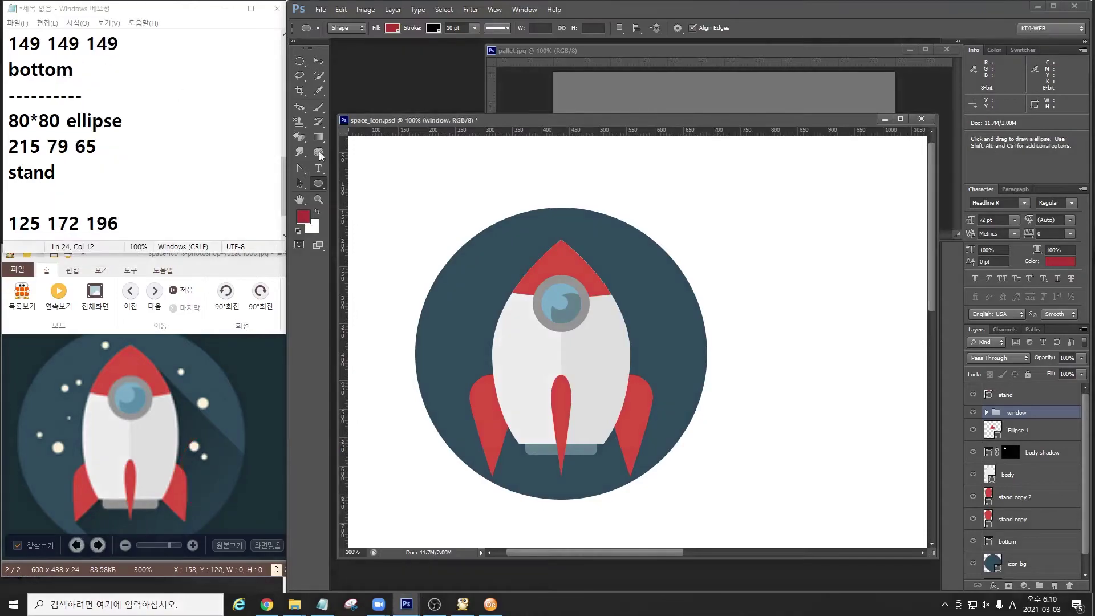
# Group all rocket layers from bottom up to stand, leaving out the icon bg circle, and name the group "rocket".
pyautogui.moveTo(526, 121); pyautogui.dragTo(534, 77)
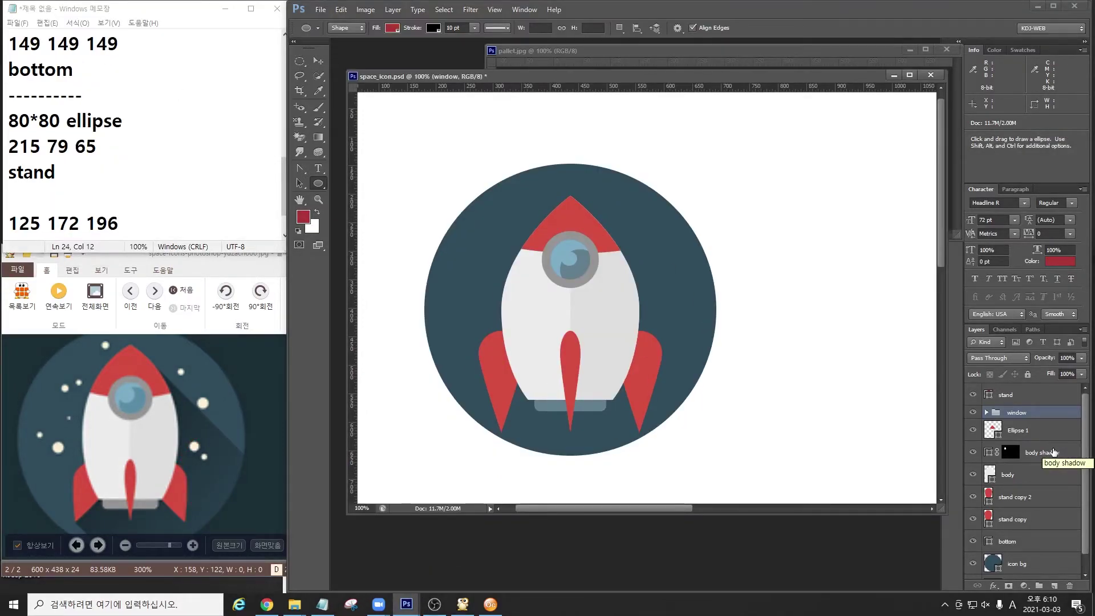
pyautogui.click(1036, 570)
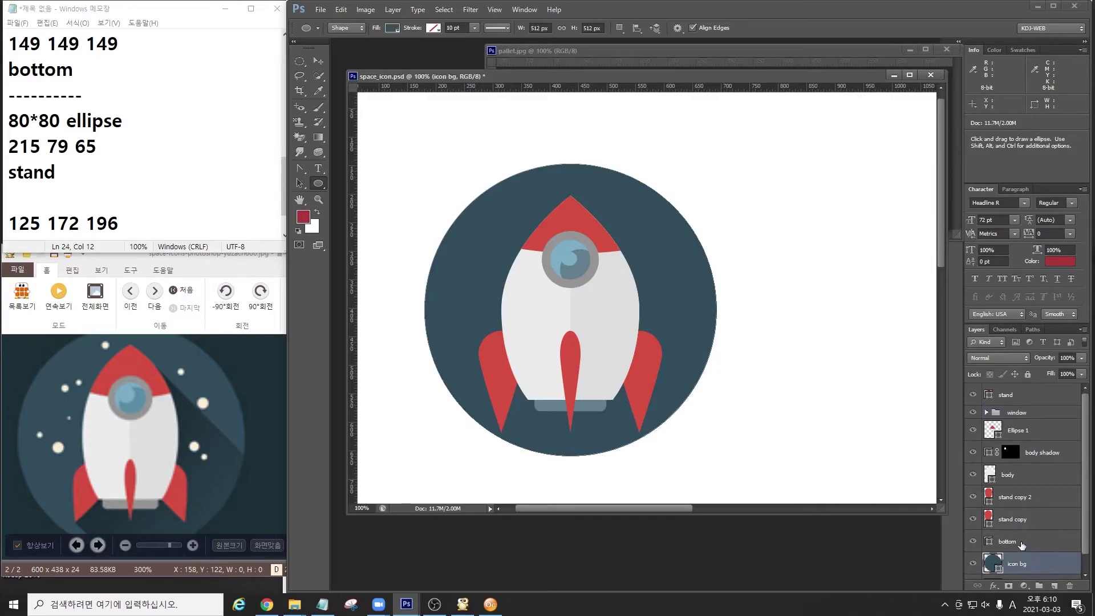
pyautogui.click(1023, 542)
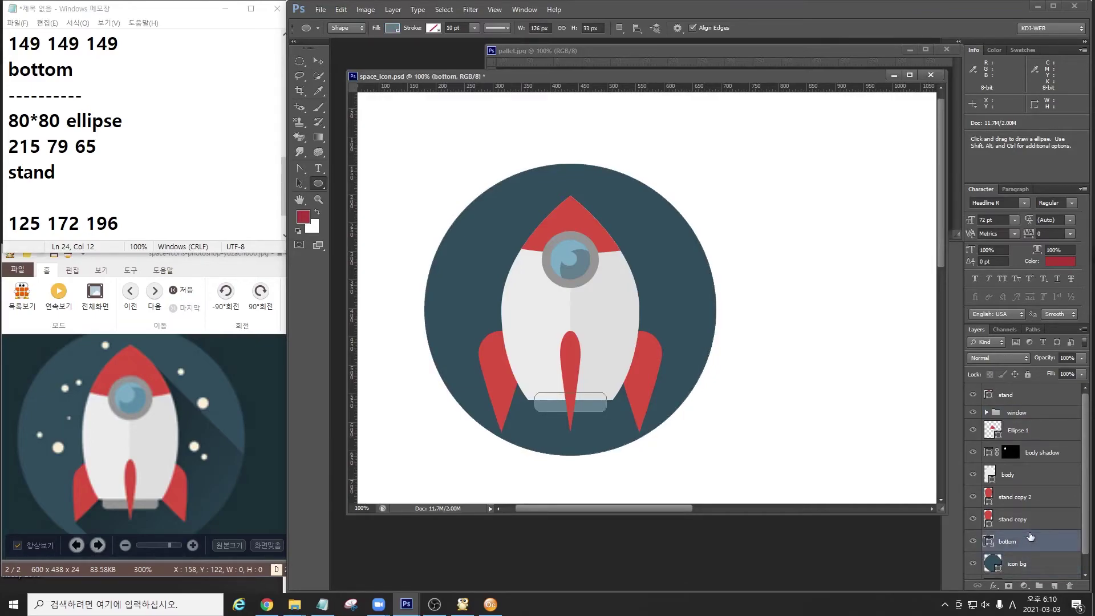
pyautogui.keyDown('shift'); pyautogui.click(1032, 400); pyautogui.keyUp('shift')
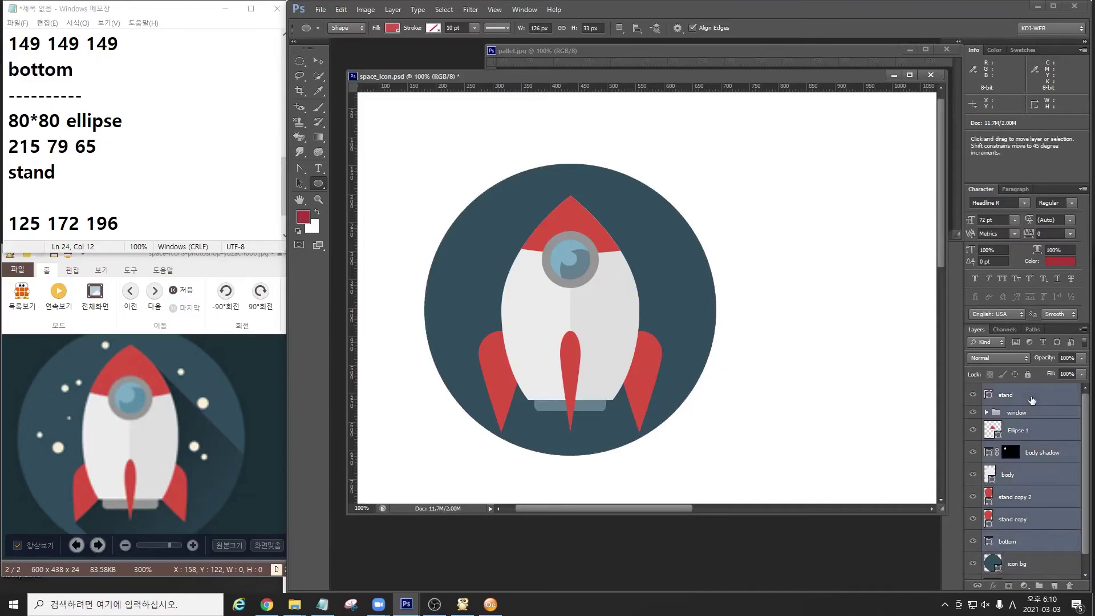
pyautogui.hotkey('ctrl', 'g')
pyautogui.doubleClick(1018, 390)
pyautogui.write('rocket')
pyautogui.press('Return')
# Add the group name "rocket" at the end of the Notepad notes, one blank line below the last entry.
pyautogui.click(183, 222)
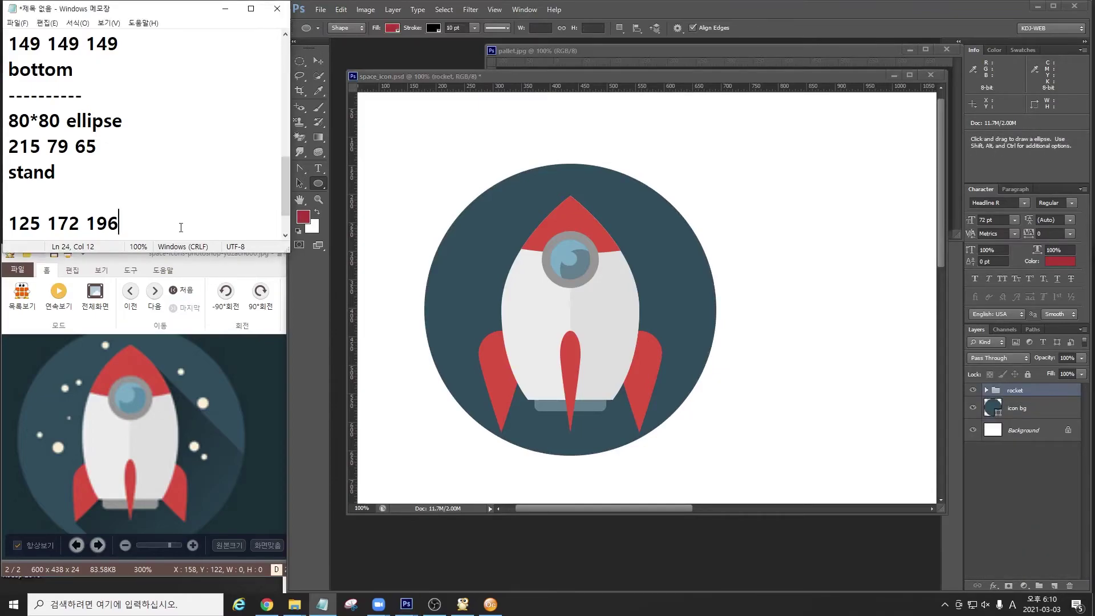
pyautogui.press('Return')
pyautogui.press('Return')
pyautogui.write('rocket')
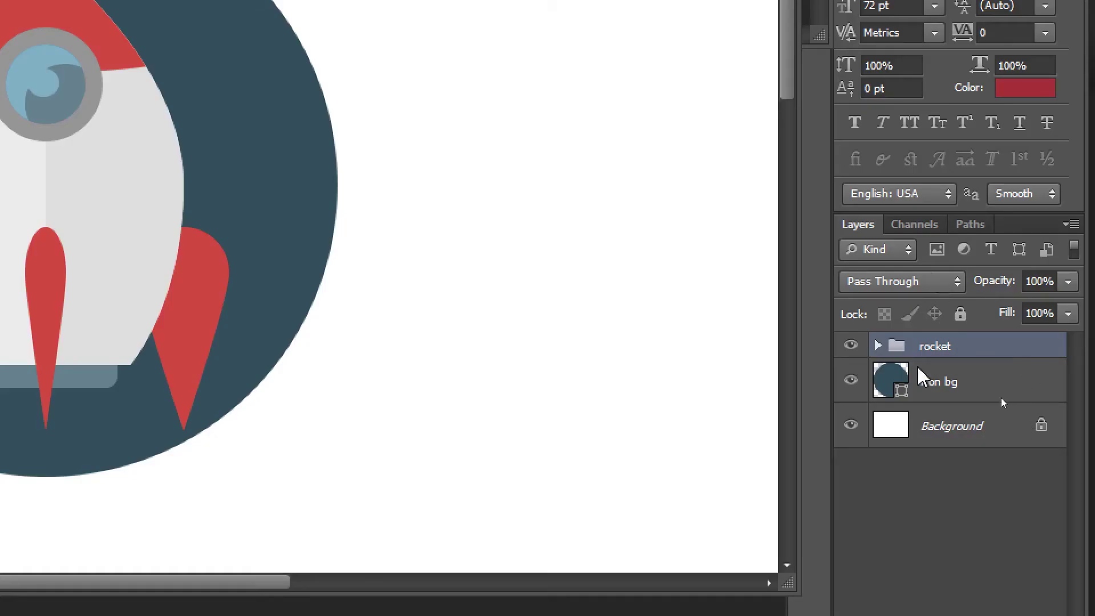
# Draw a black rectangle, about 297 × 654 px, just above the icon bg layer, from the rocket's centre line outward.
pyautogui.click(948, 385)
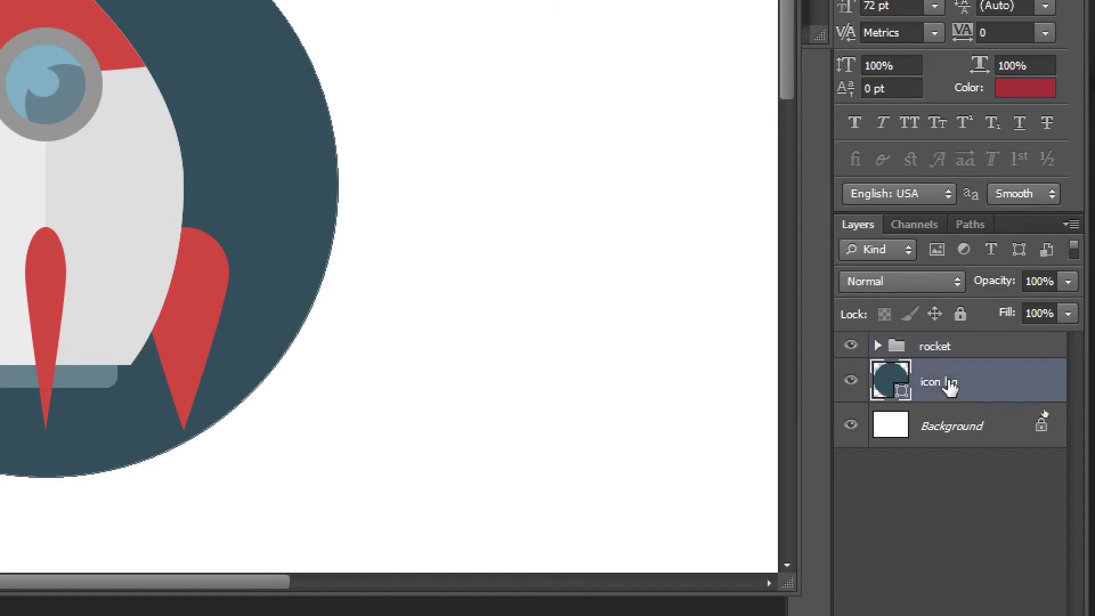
pyautogui.click(957, 350)
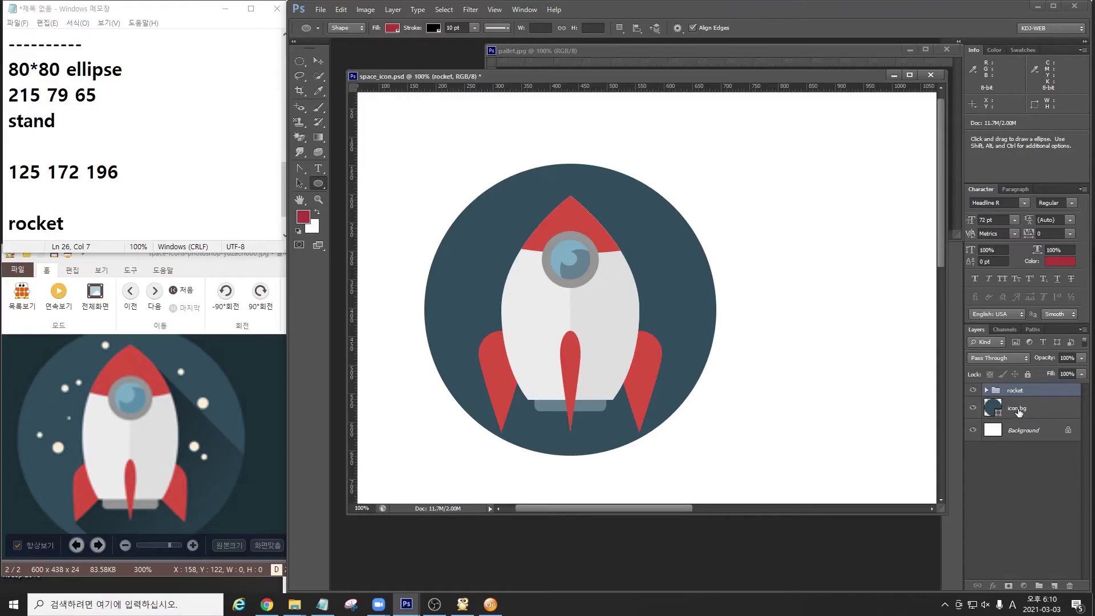
pyautogui.click(1017, 411)
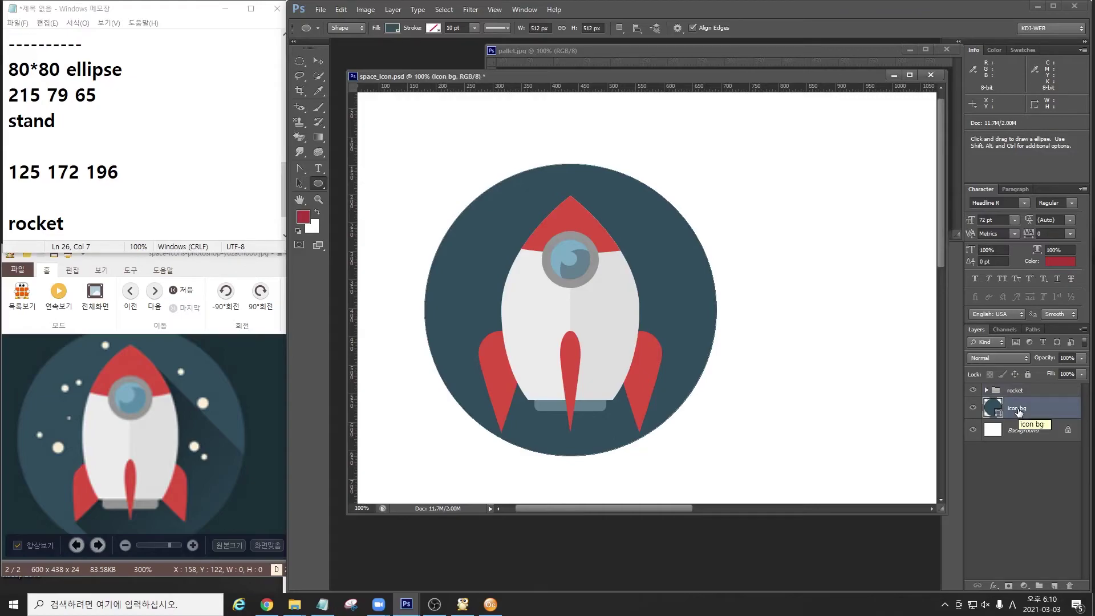
pyautogui.rightClick(314, 189)
pyautogui.click(358, 180)
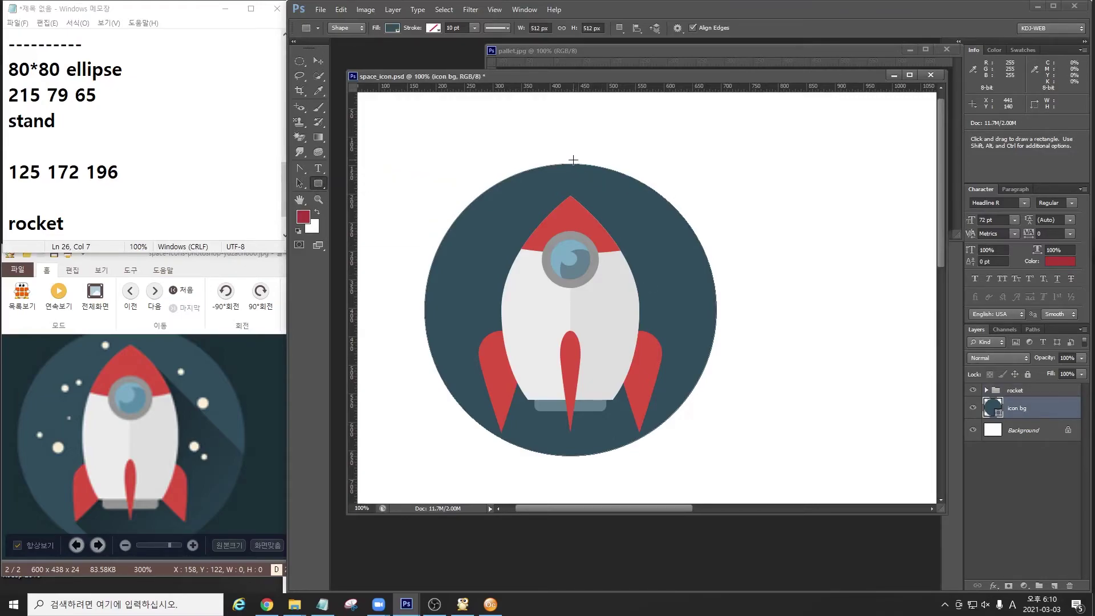
pyautogui.moveTo(571, 182); pyautogui.dragTo(742, 499)
pyautogui.doubleClick(988, 407)
pyautogui.click(984, 309)
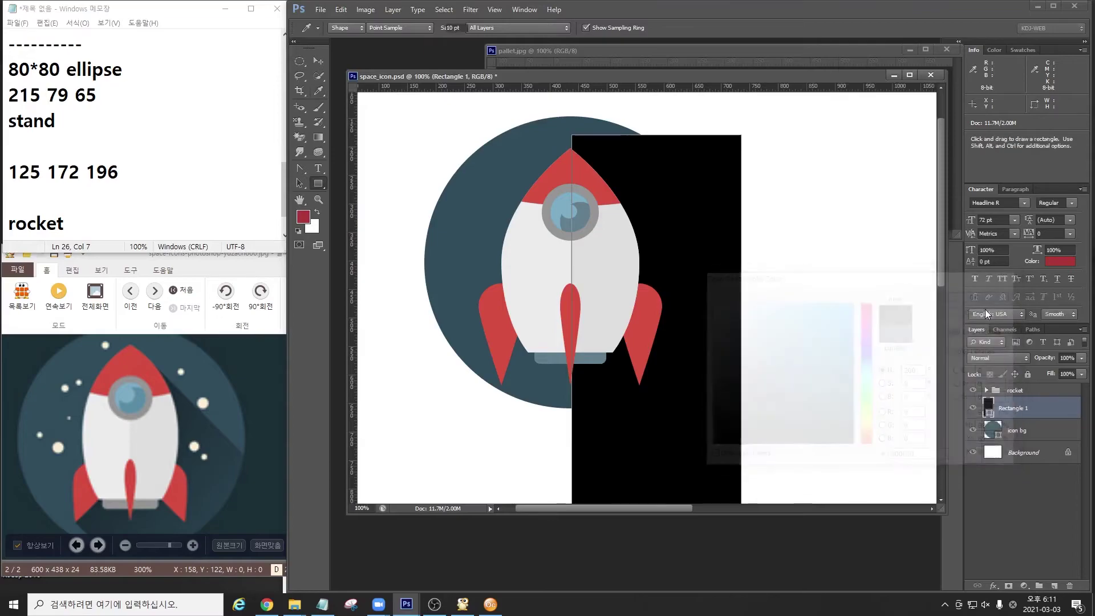
# Try several opacities on the black rectangle layer and set it to 50%.
pyautogui.press('5')
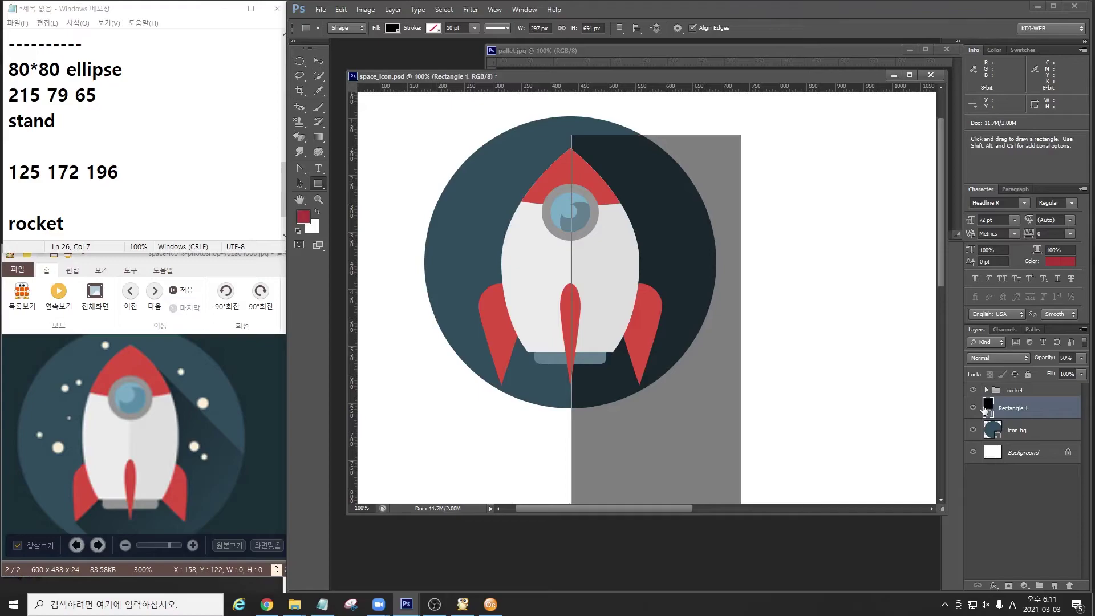
pyautogui.press('8')
pyautogui.press('9')
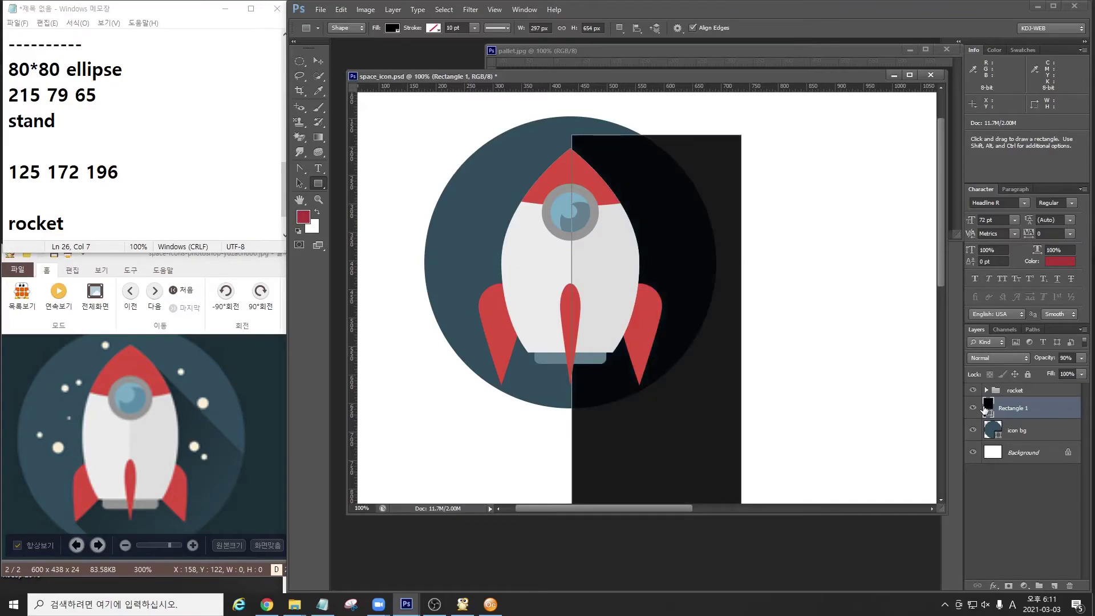
pyautogui.press('1')
pyautogui.press('3')
pyautogui.press('6')
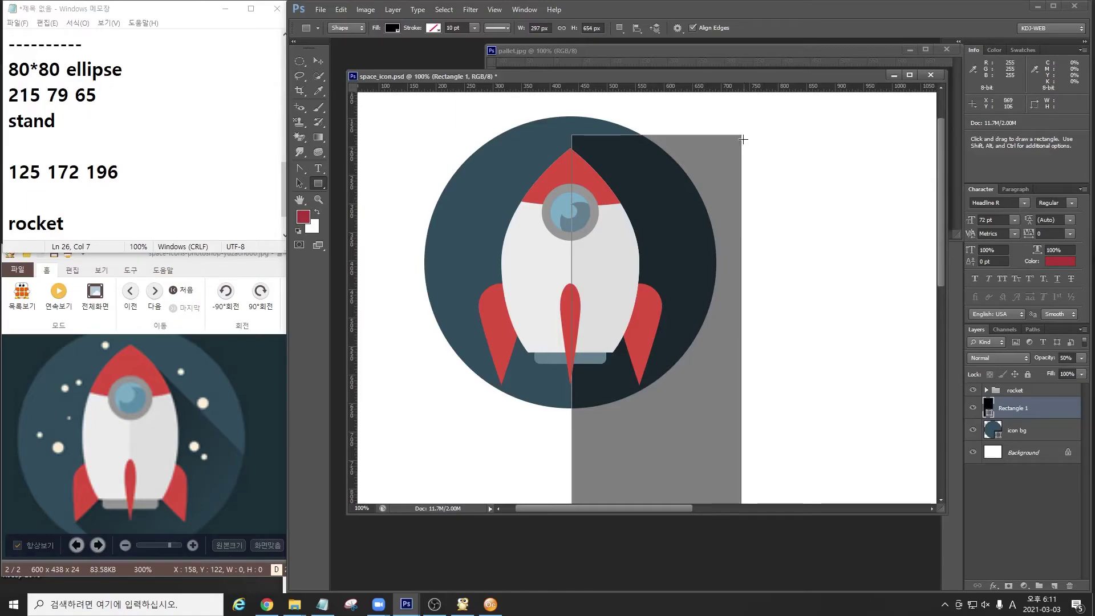
# Rotate the black rectangle to -45° and move its upper corner near the tip of the nose cone.
pyautogui.hotkey('ctrl', 't')
pyautogui.moveTo(811, 197); pyautogui.dragTo(668, 141)
pyautogui.moveTo(608, 176); pyautogui.dragTo(591, 193)
# Nudge the rotated rectangle about 5 px sideways until its upper corner meets the tip of the nose cone.
pyautogui.hotkey('ctrl', 'space')
pyautogui.click(555, 138)
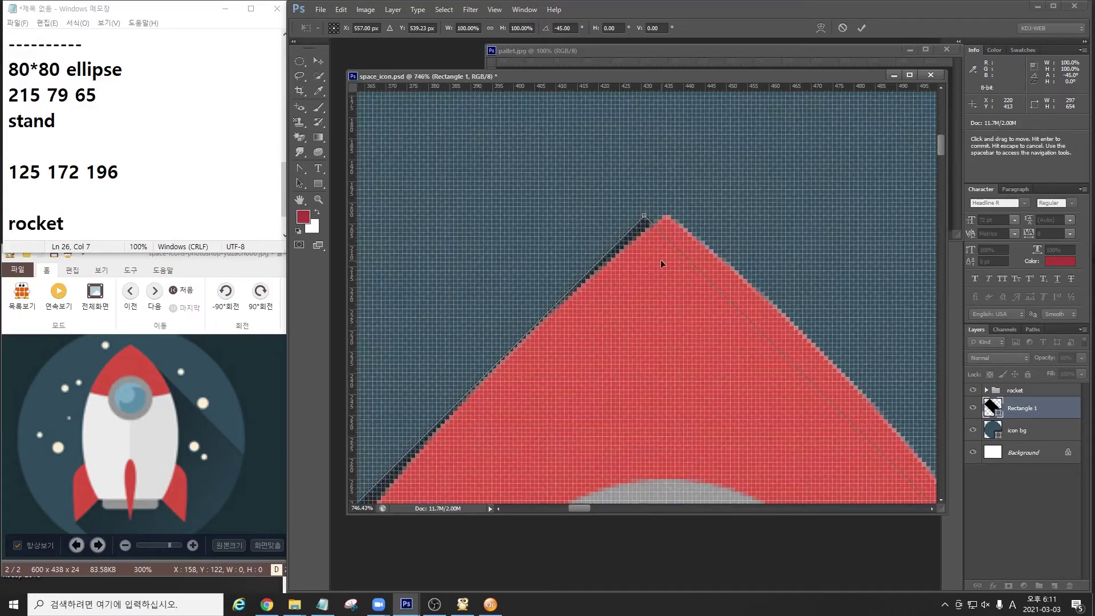
pyautogui.press('Right')
pyautogui.press('Right')
pyautogui.press('Right')
pyautogui.press('Right')
pyautogui.press('Right')
pyautogui.press('Right')
pyautogui.press('Down')
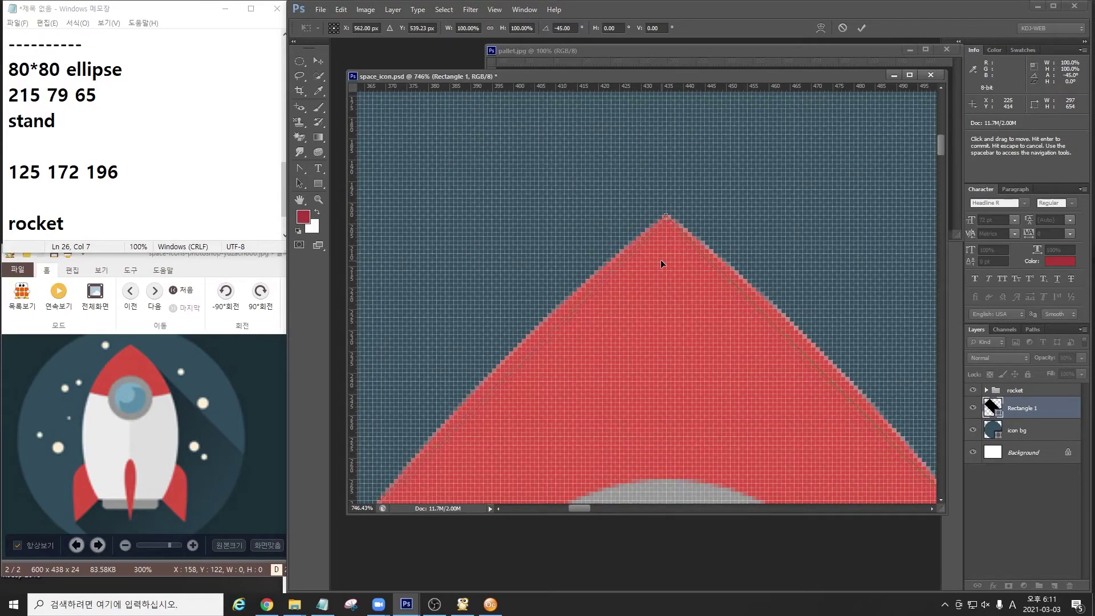
pyautogui.hotkey('ctrl', '0')
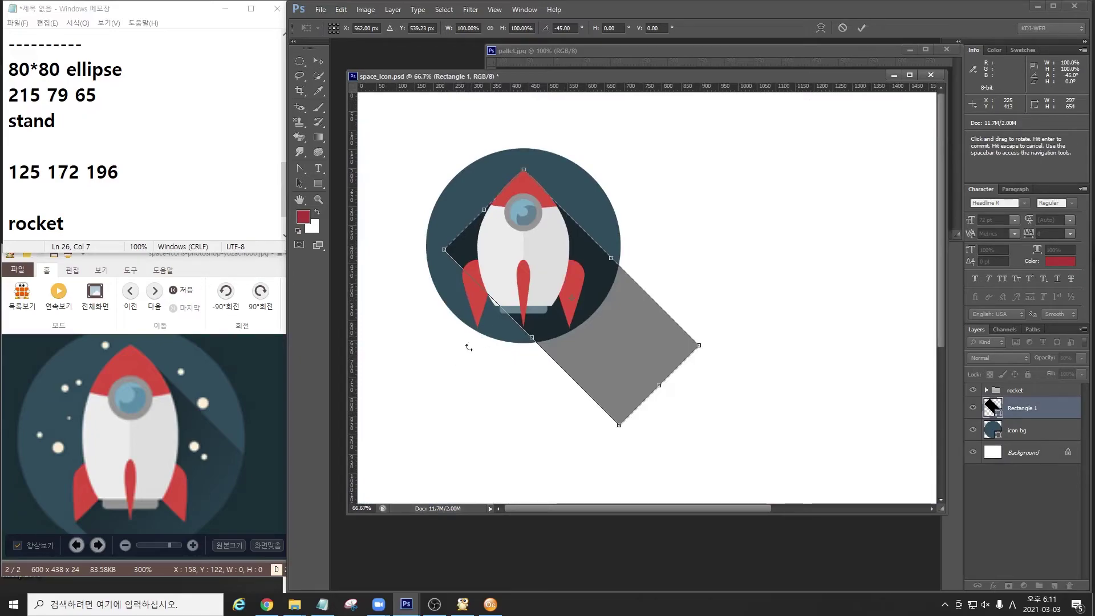
# Widen the shadow rectangle to about 128% and distort its upper corner inward along the nose cone's right edge.
pyautogui.moveTo(532, 340); pyautogui.dragTo(509, 359)
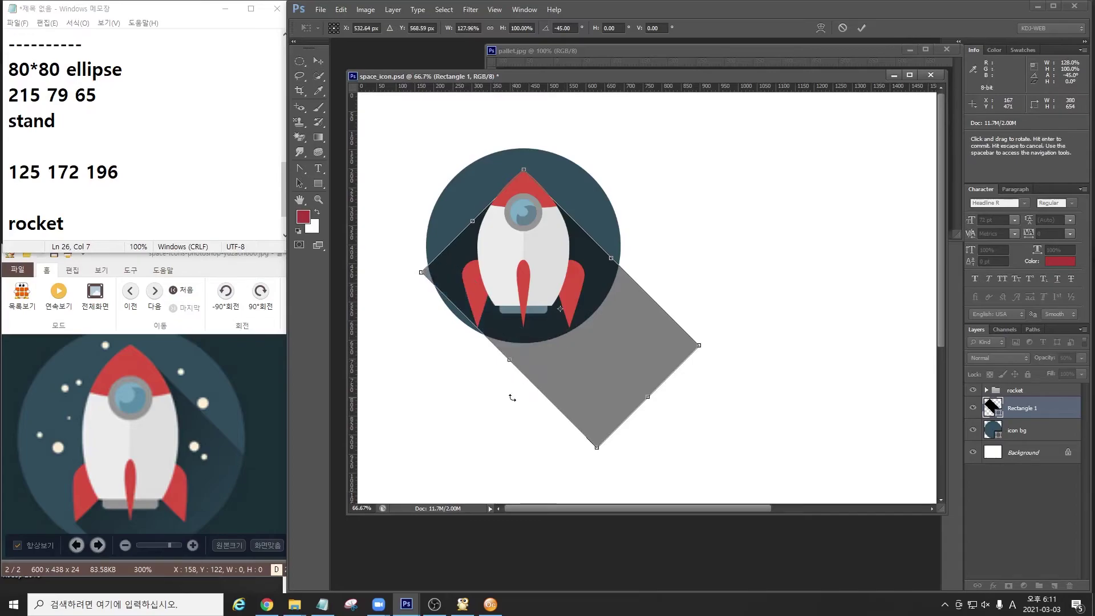
pyautogui.keyDown('ctrl'); pyautogui.click(524, 251); pyautogui.keyUp('ctrl')
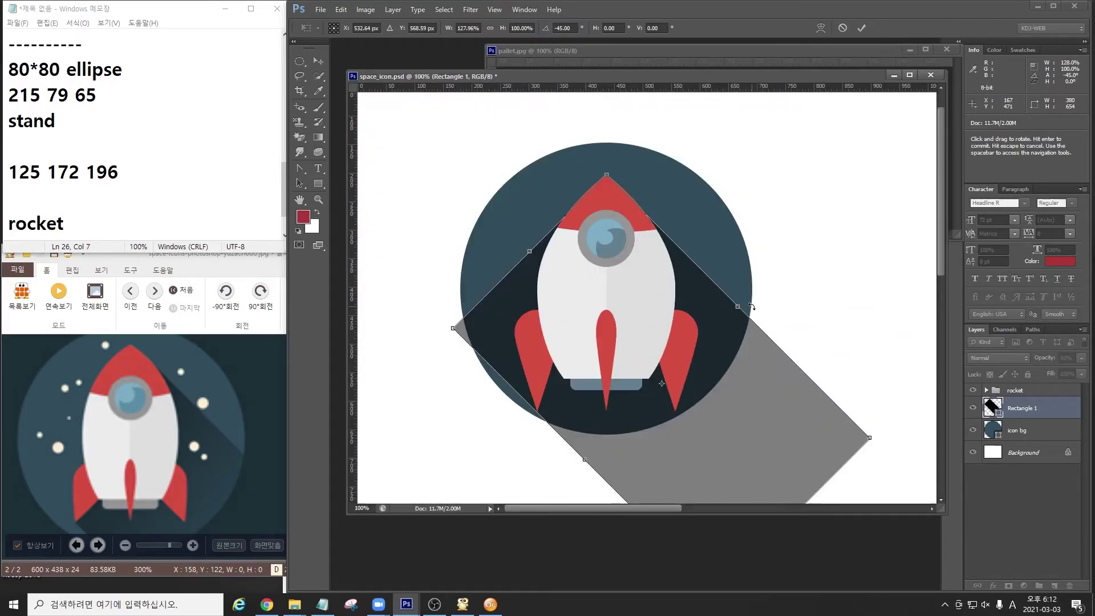
pyautogui.keyDown('ctrl'); pyautogui.click(631, 203); pyautogui.keyUp('ctrl')
pyautogui.keyDown('ctrl'); pyautogui.click(631, 203); pyautogui.keyUp('ctrl')
pyautogui.keyDown('ctrl'); pyautogui.click(631, 203); pyautogui.keyUp('ctrl')
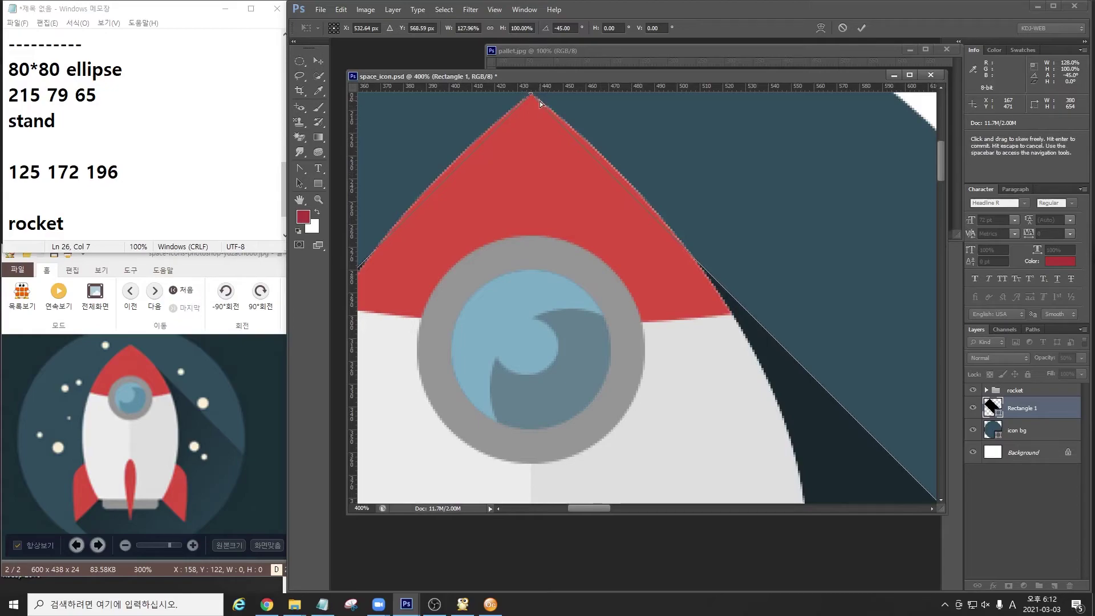
pyautogui.moveTo(533, 95); pyautogui.dragTo(614, 172)
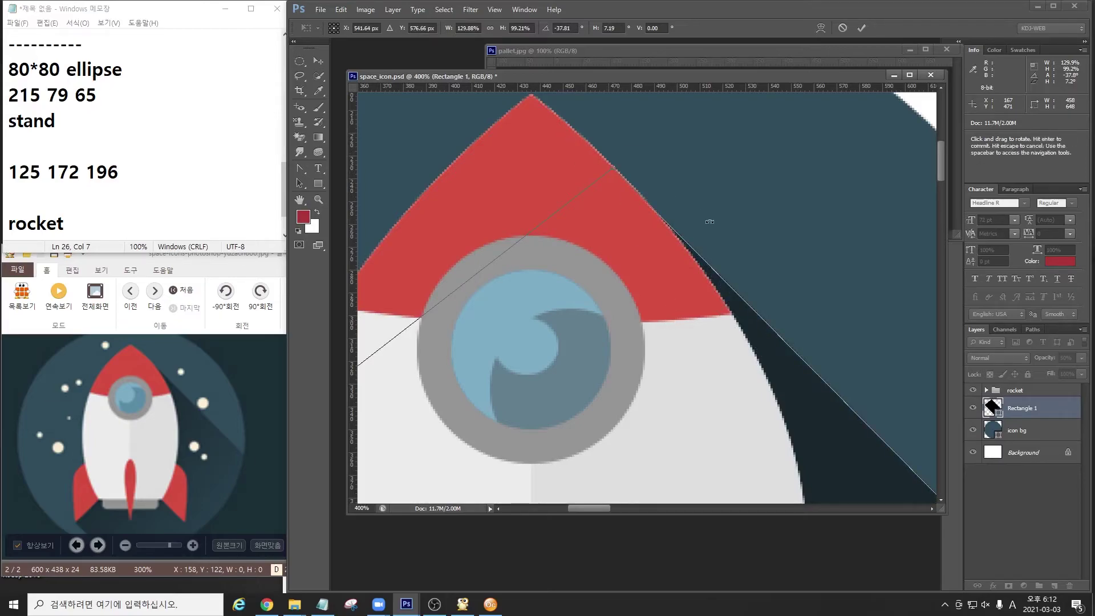
pyautogui.moveTo(443, 416); pyautogui.dragTo(740, 284)
pyautogui.hotkey('ctrl', '1')
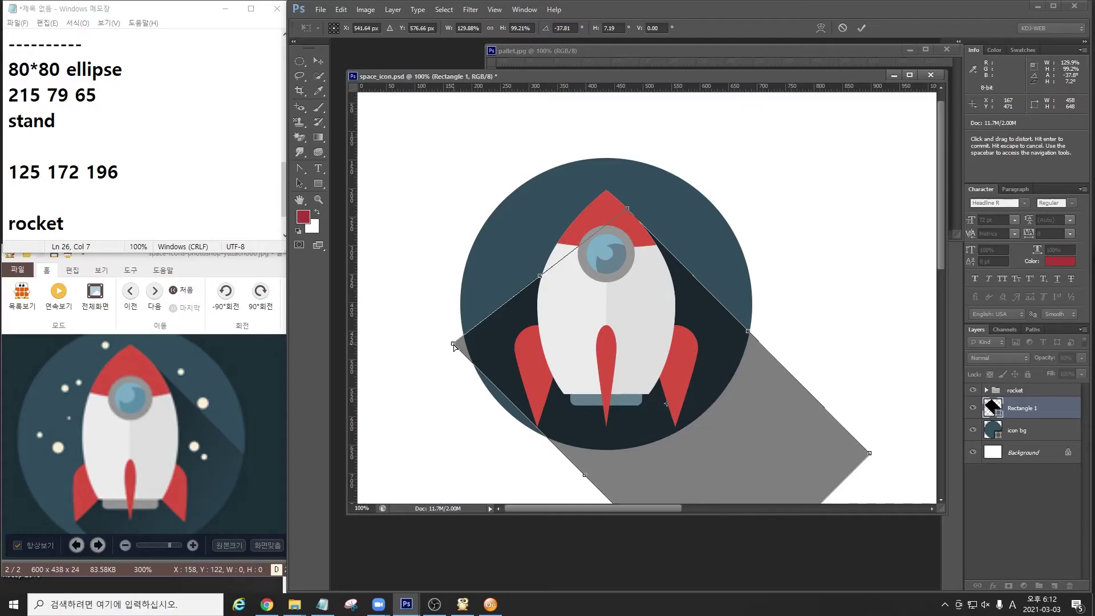
# Distort the shadow's left corner onto the left fin's tip, fine-tune that side and apply the transformation.
pyautogui.moveTo(453, 345); pyautogui.dragTo(549, 412)
pyautogui.scroll(4, 538, 427)
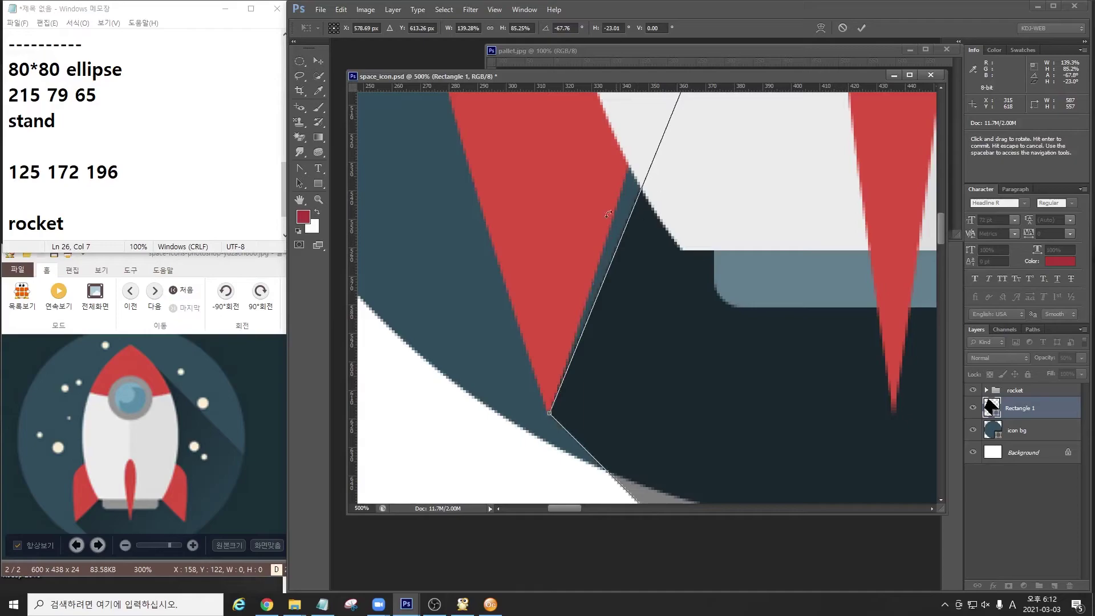
pyautogui.scroll(-3, 631, 213)
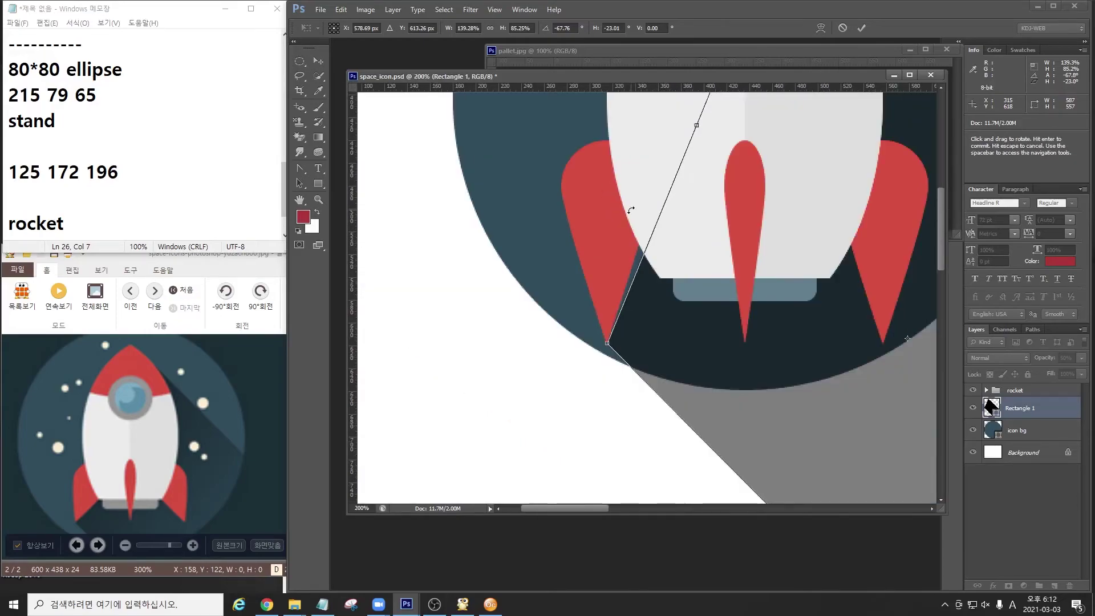
pyautogui.moveTo(802, 183); pyautogui.dragTo(782, 308)
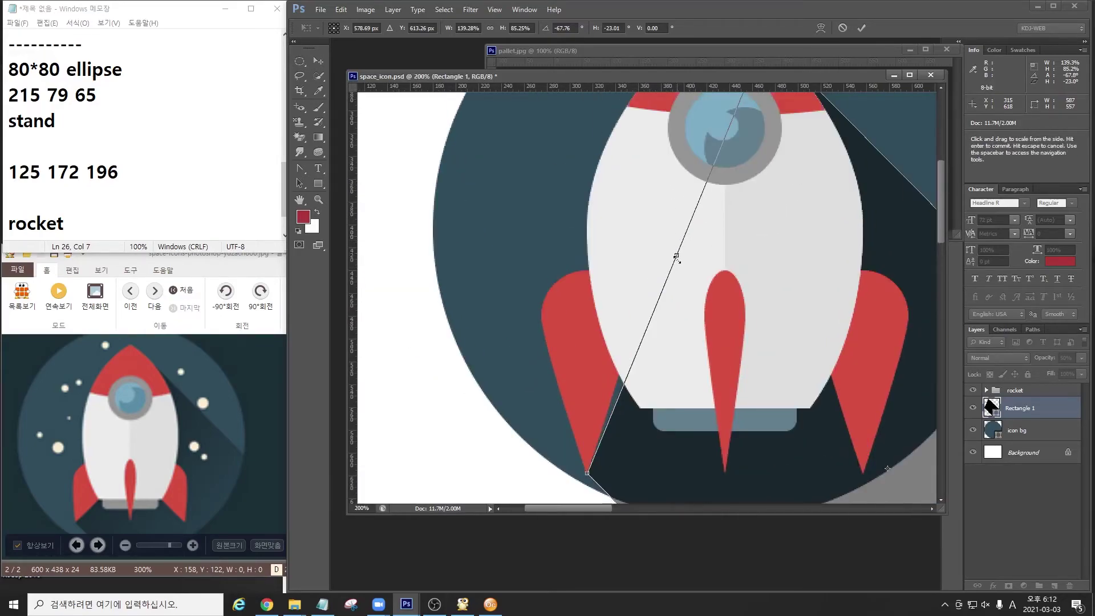
pyautogui.moveTo(676, 257); pyautogui.dragTo(671, 252)
pyautogui.press('ctrl')
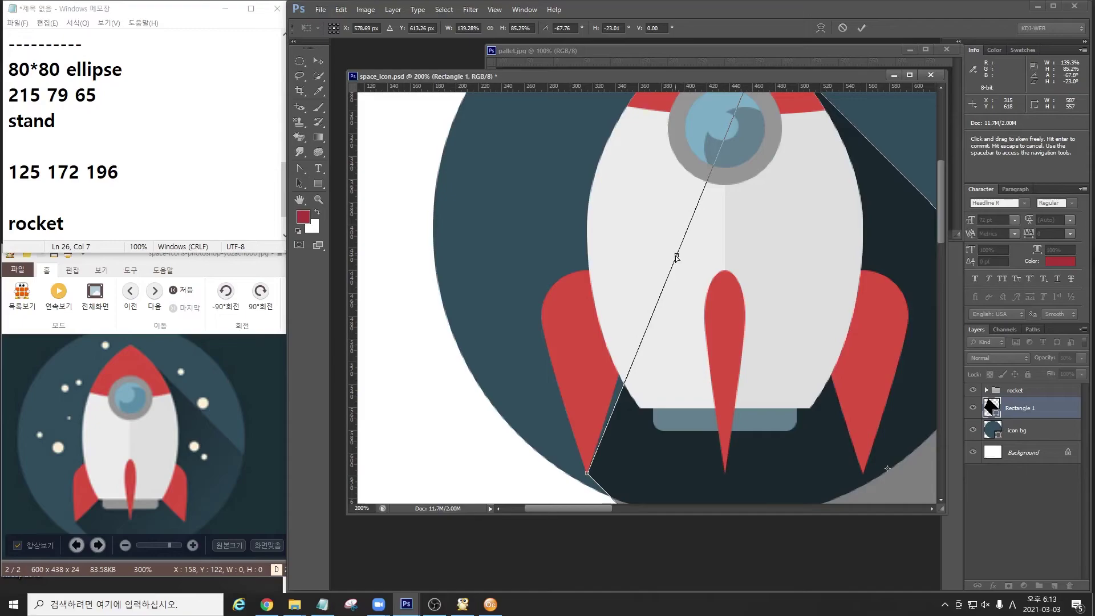
pyautogui.moveTo(678, 260); pyautogui.dragTo(677, 256)
pyautogui.click(299, 183)
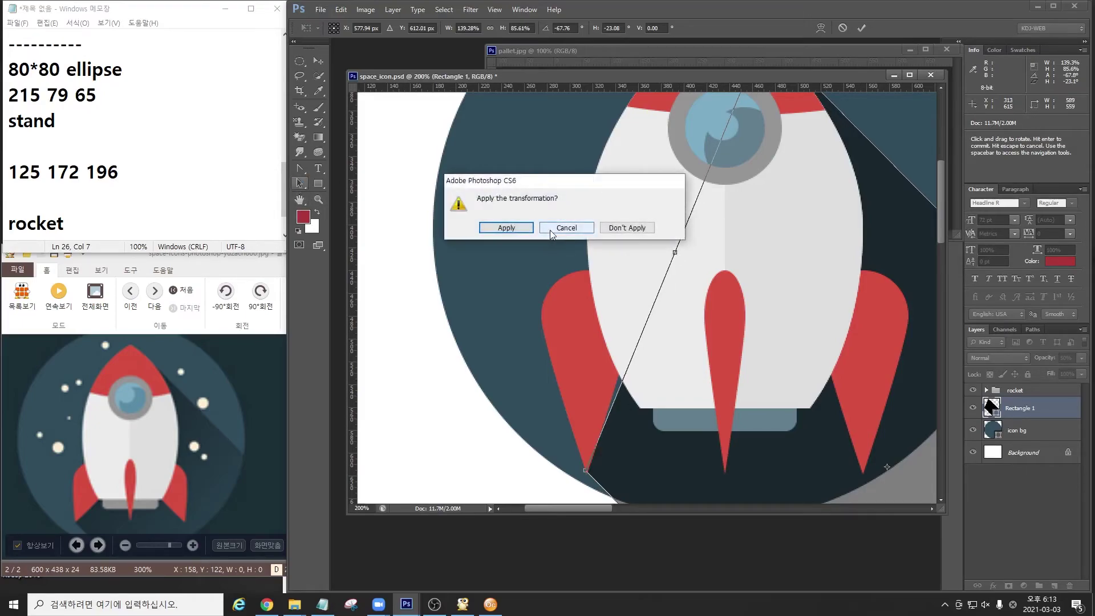
pyautogui.click(505, 228)
# Add an anchor point midway on the shadow's left edge and pull it outward to cover the gap beside the left fin.
pyautogui.click(299, 184)
pyautogui.click(348, 194)
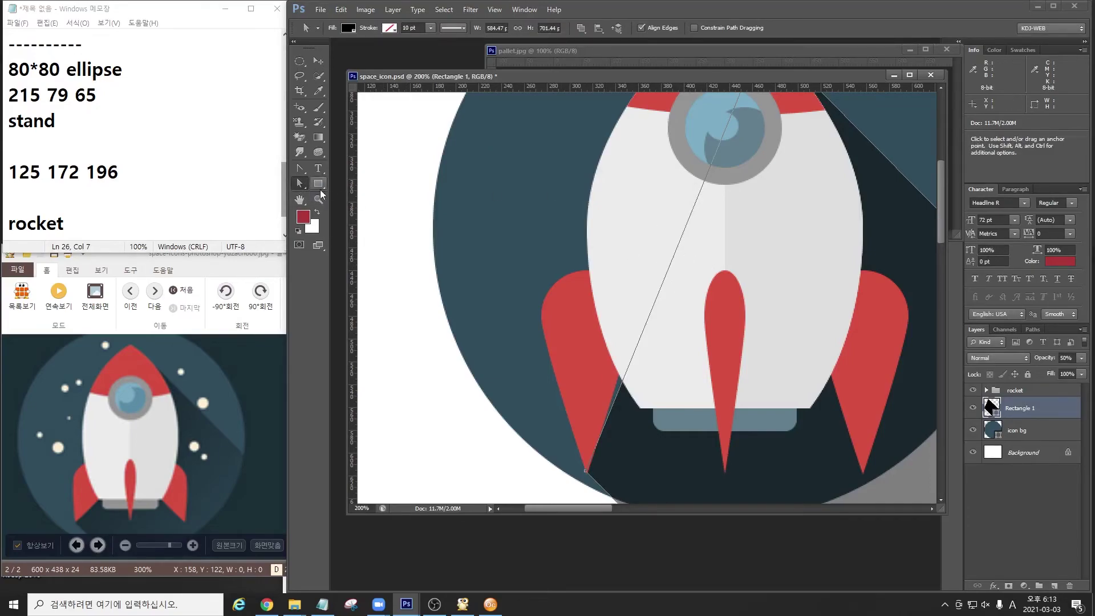
pyautogui.press('p')
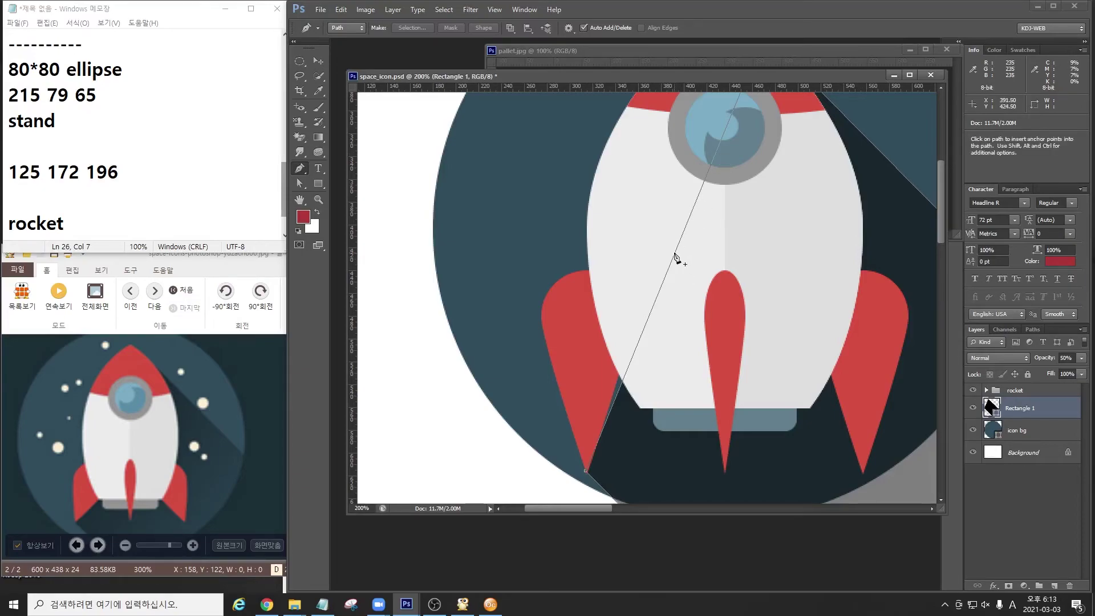
pyautogui.click(675, 255)
pyautogui.moveTo(675, 255); pyautogui.dragTo(653, 244)
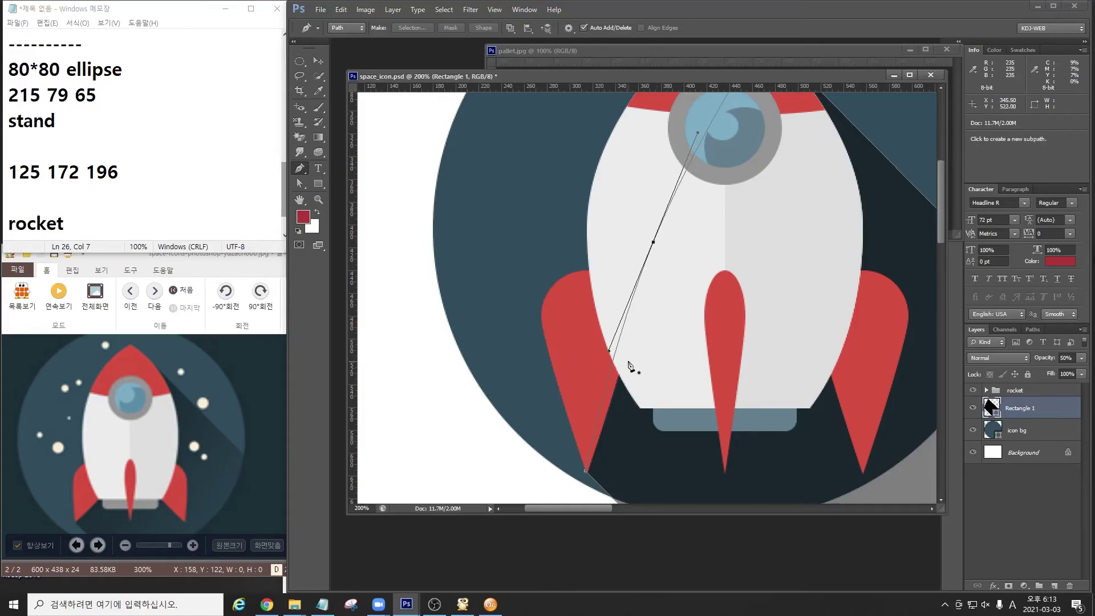
pyautogui.moveTo(823, 249); pyautogui.dragTo(789, 295)
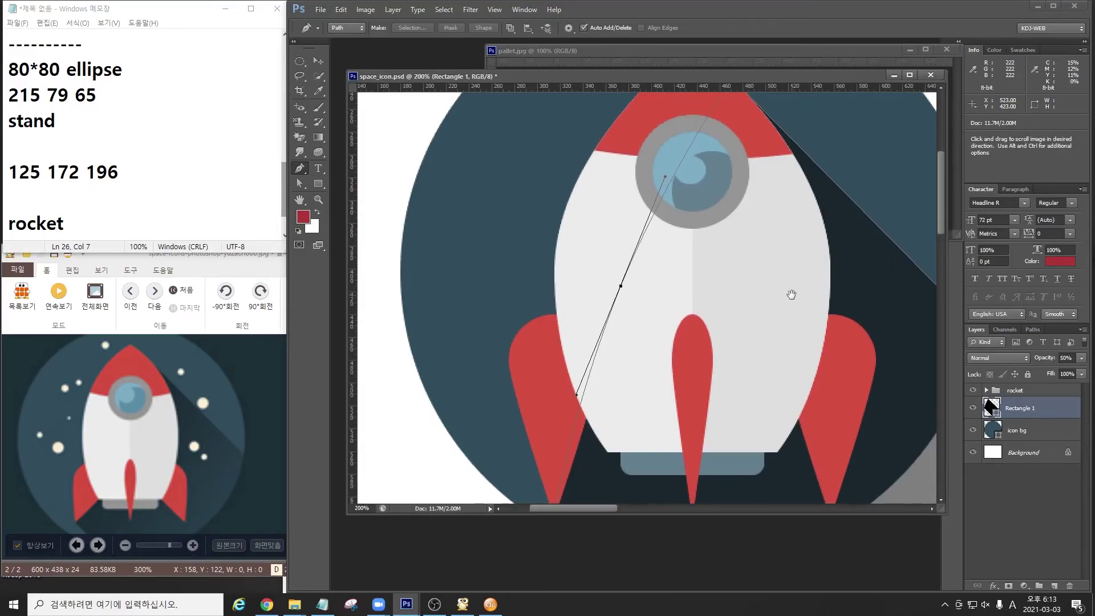
pyautogui.hotkey('ctrl', '-')
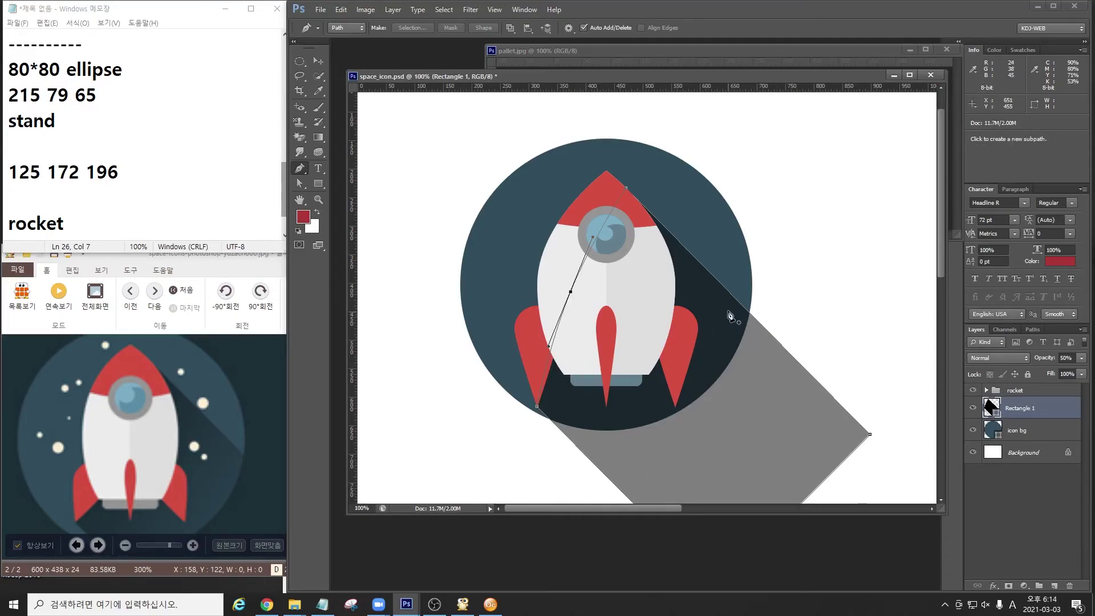
pyautogui.click(318, 61)
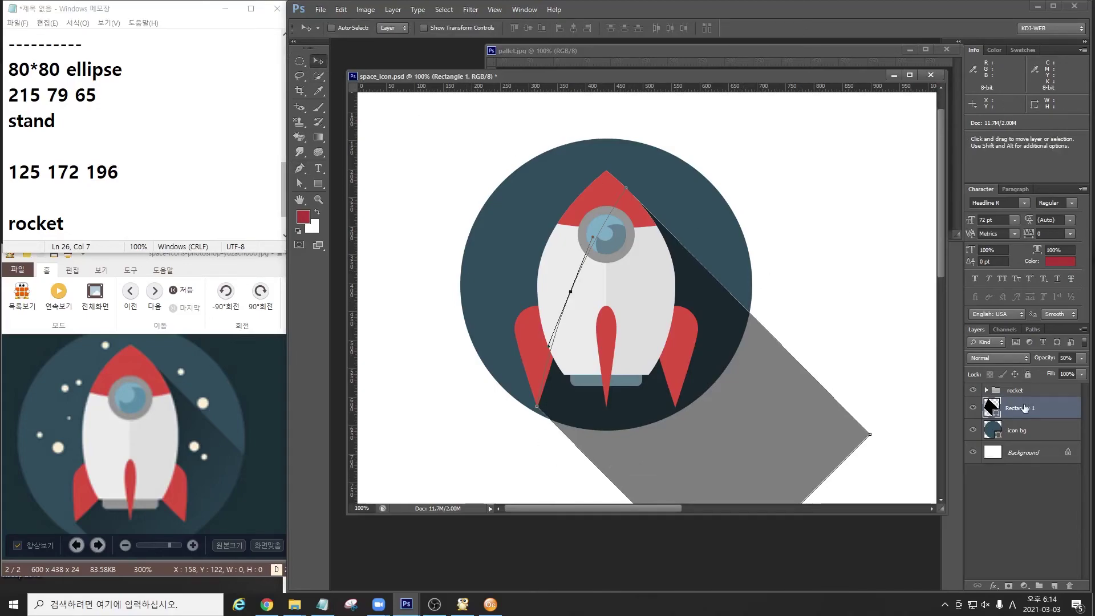
pyautogui.hotkey('ctrl', 'F1')
pyautogui.moveTo(1009, 399); pyautogui.dragTo(1012, 440)
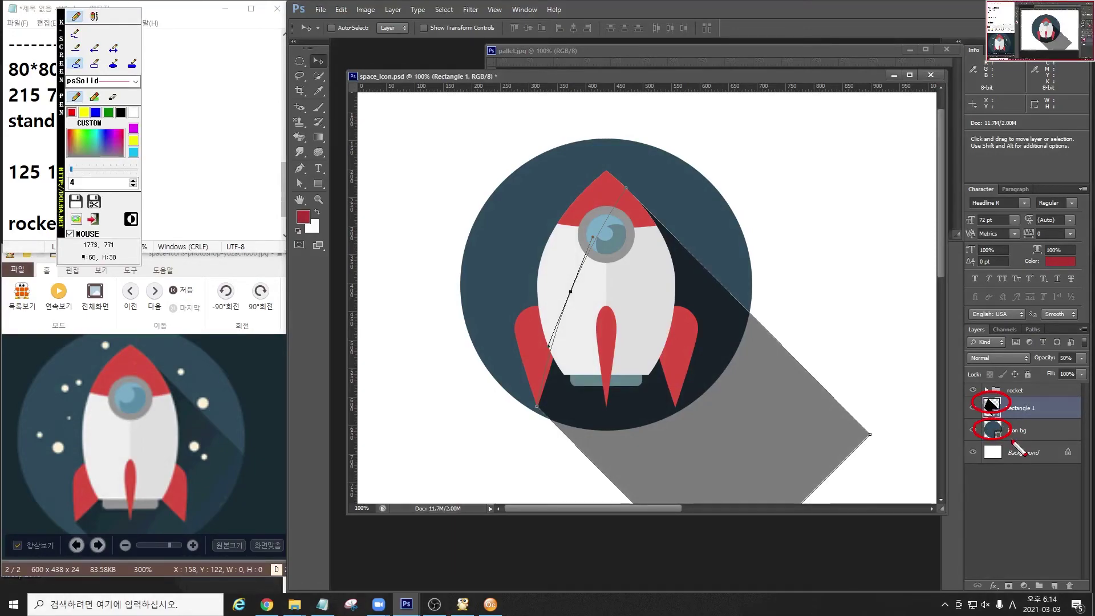
pyautogui.hotkey('ctrl', 'F1')
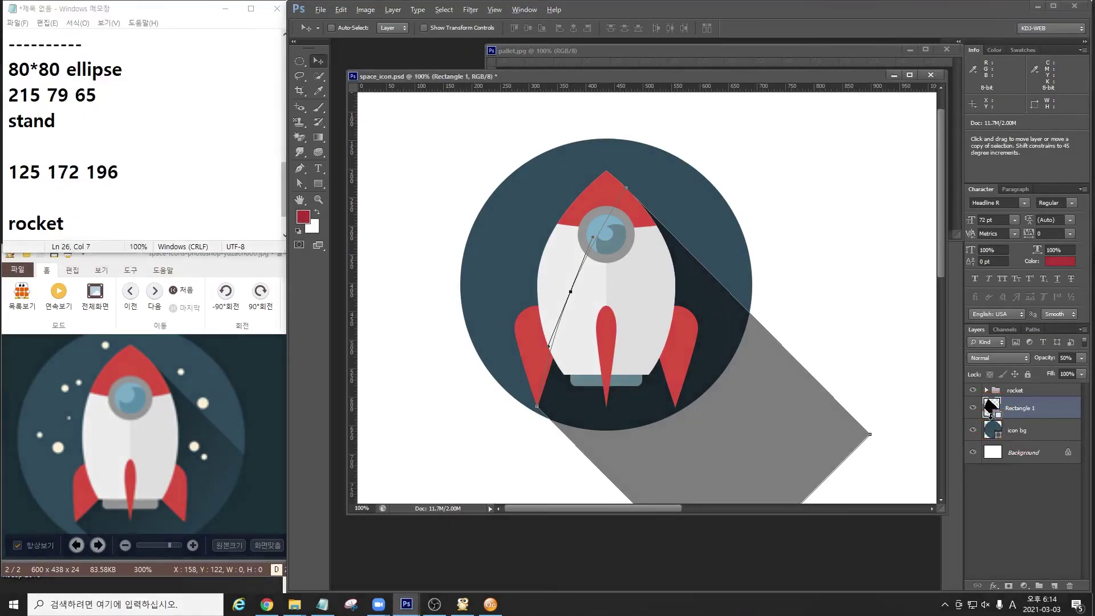
# Clip the shadow rectangle layer to the icon bg circle with a clipping mask.
pyautogui.keyDown('alt'); pyautogui.click(991, 420); pyautogui.keyUp('alt')
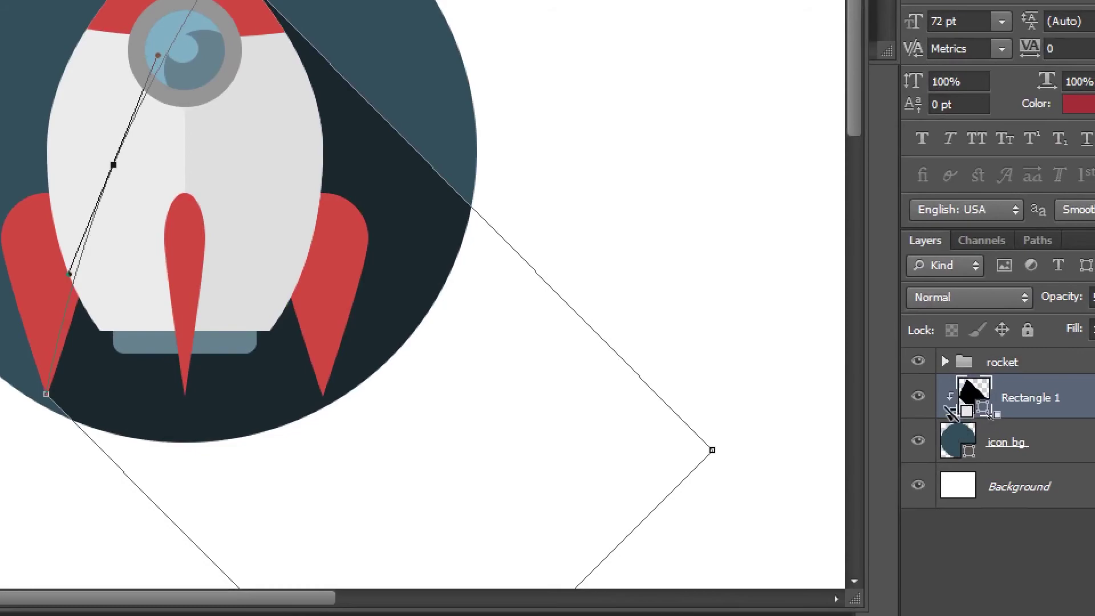
pyautogui.keyDown('alt'); pyautogui.click(952, 409); pyautogui.keyUp('alt')
pyautogui.keyDown('alt'); pyautogui.click(952, 409); pyautogui.keyUp('alt')
pyautogui.keyDown('alt'); pyautogui.click(952, 409); pyautogui.keyUp('alt')
pyautogui.keyDown('alt'); pyautogui.click(952, 410); pyautogui.keyUp('alt')
pyautogui.keyDown('alt'); pyautogui.click(952, 409); pyautogui.keyUp('alt')
pyautogui.keyDown('alt'); pyautogui.click(952, 410); pyautogui.keyUp('alt')
pyautogui.keyDown('alt'); pyautogui.click(951, 411); pyautogui.keyUp('alt')
pyautogui.keyDown('alt'); pyautogui.click(951, 410); pyautogui.keyUp('alt')
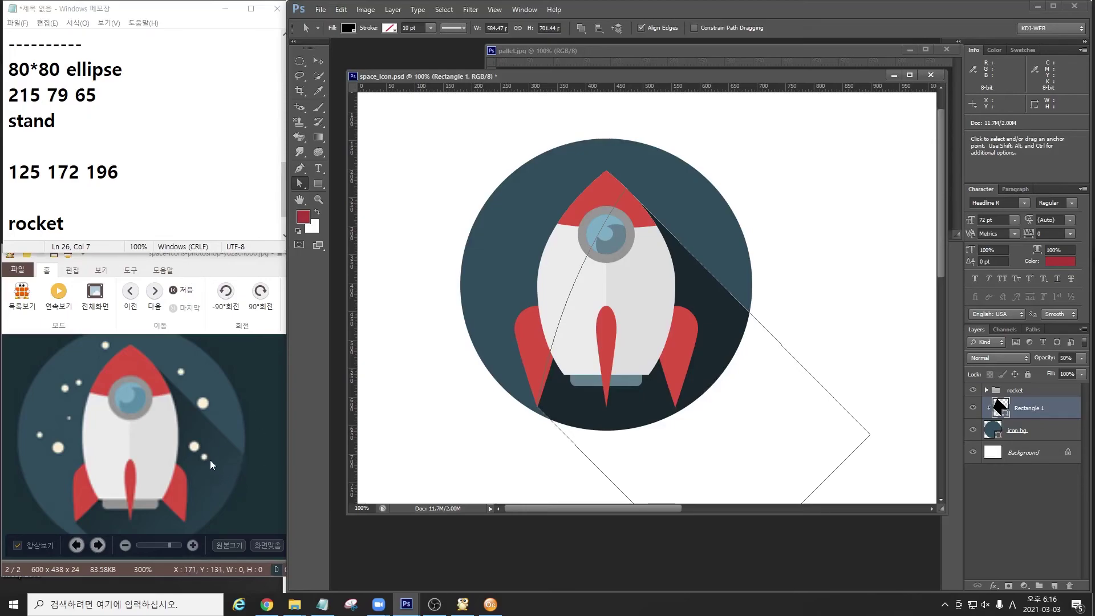
pyautogui.press('F12')
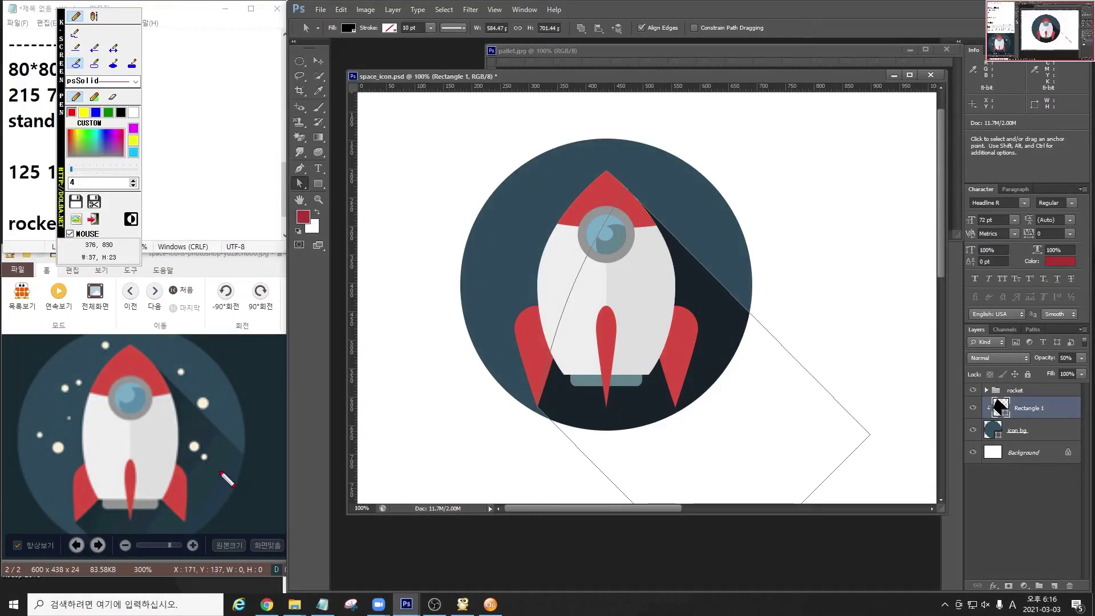
pyautogui.moveTo(203, 467)
pyautogui.mouseDown()
pyautogui.moveTo(220, 489)
pyautogui.moveTo(185, 485)
pyautogui.mouseUp()
pyautogui.press('F12')
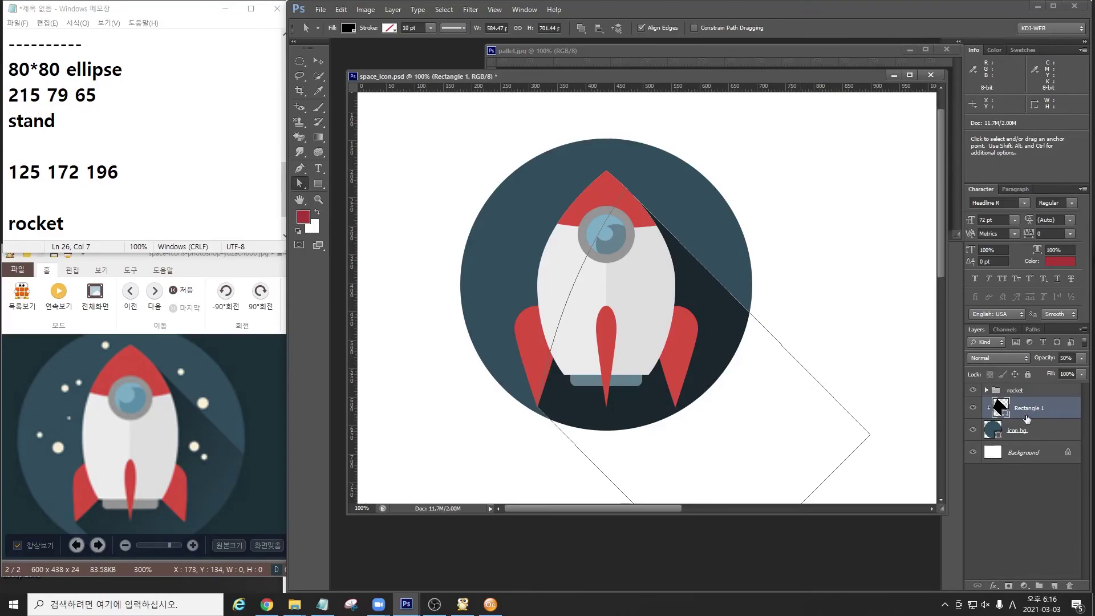
pyautogui.press('F12')
pyautogui.moveTo(984, 395); pyautogui.dragTo(1023, 425)
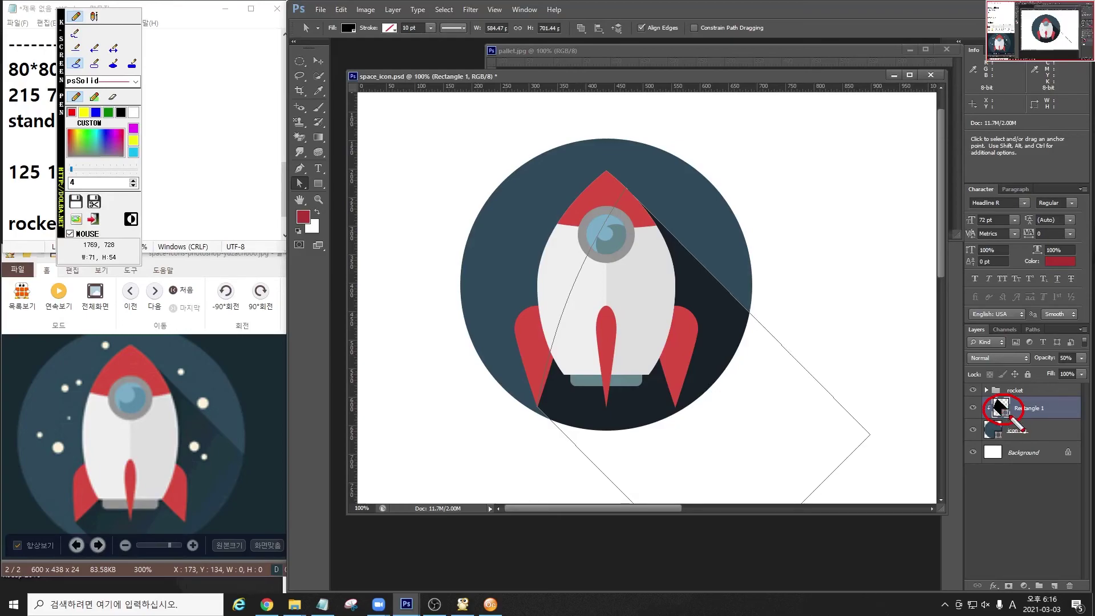
pyautogui.press('Escape')
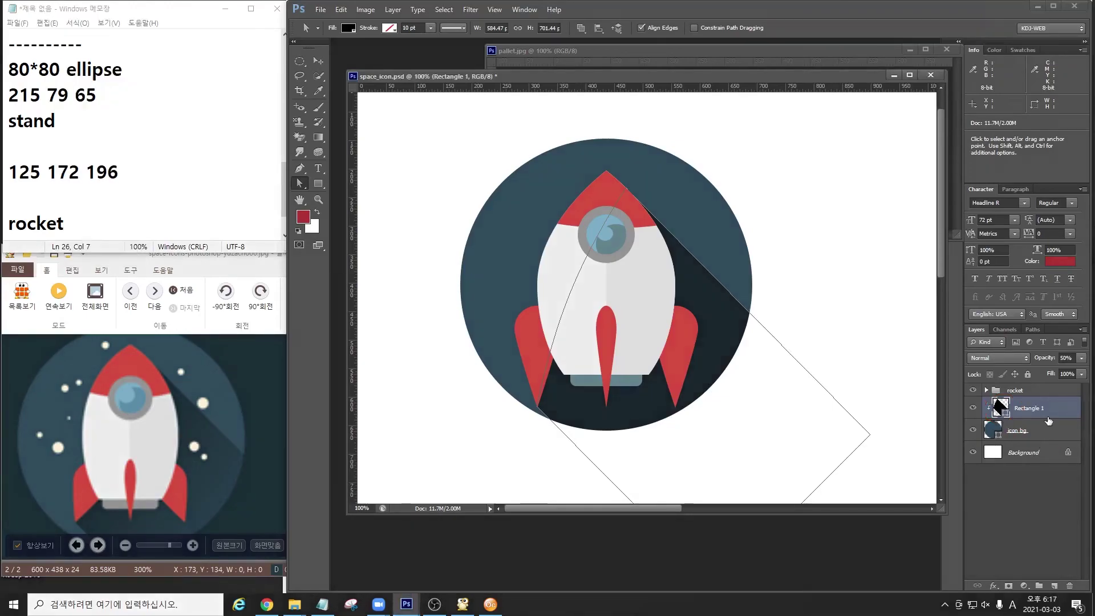
# Add a layer mask to the shadow rectangle layer and ready the Gradient tool with the Black, White gradient.
pyautogui.click(1009, 586)
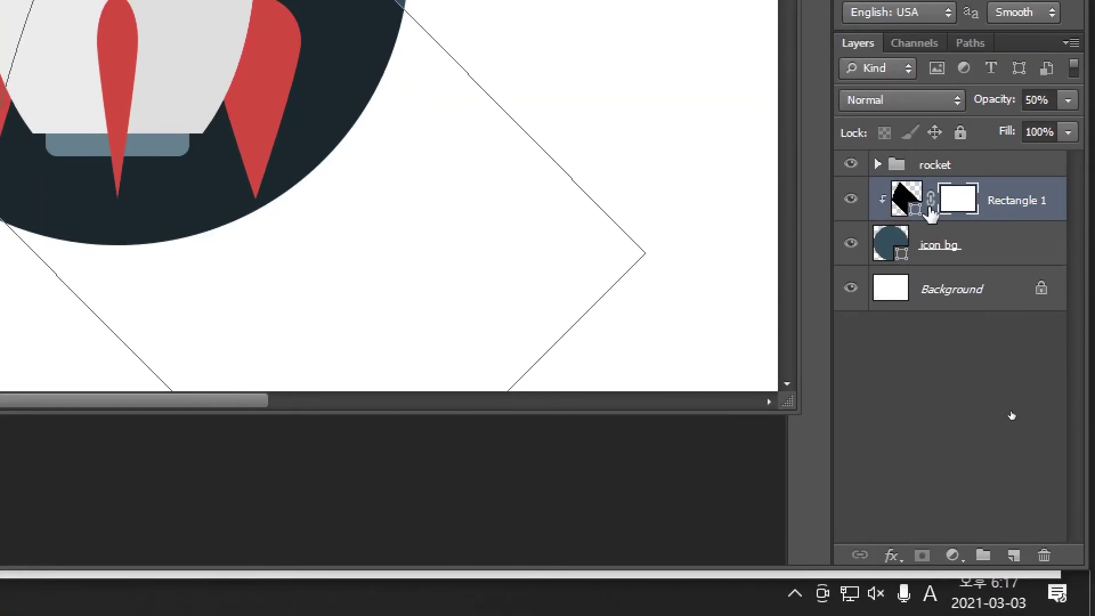
pyautogui.moveTo(912, 208); pyautogui.dragTo(916, 557)
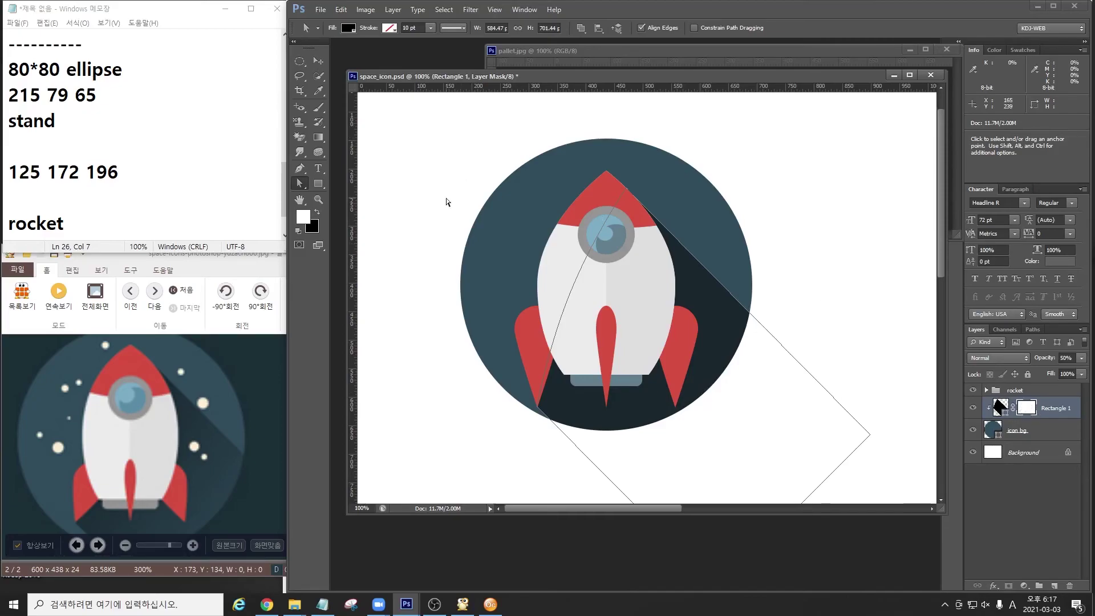
pyautogui.click(318, 138)
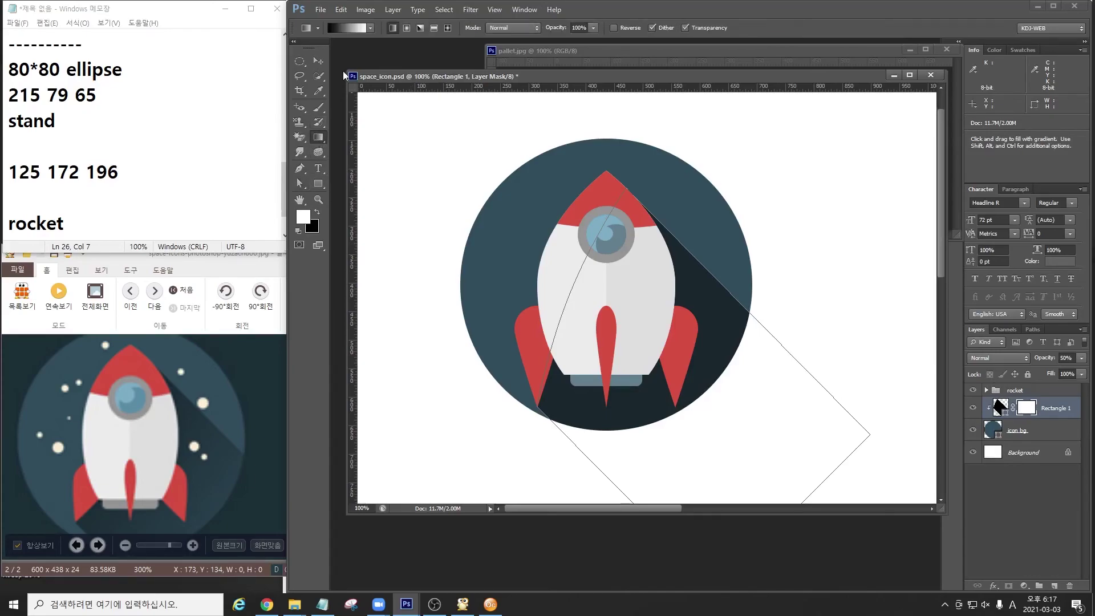
pyautogui.click(343, 28)
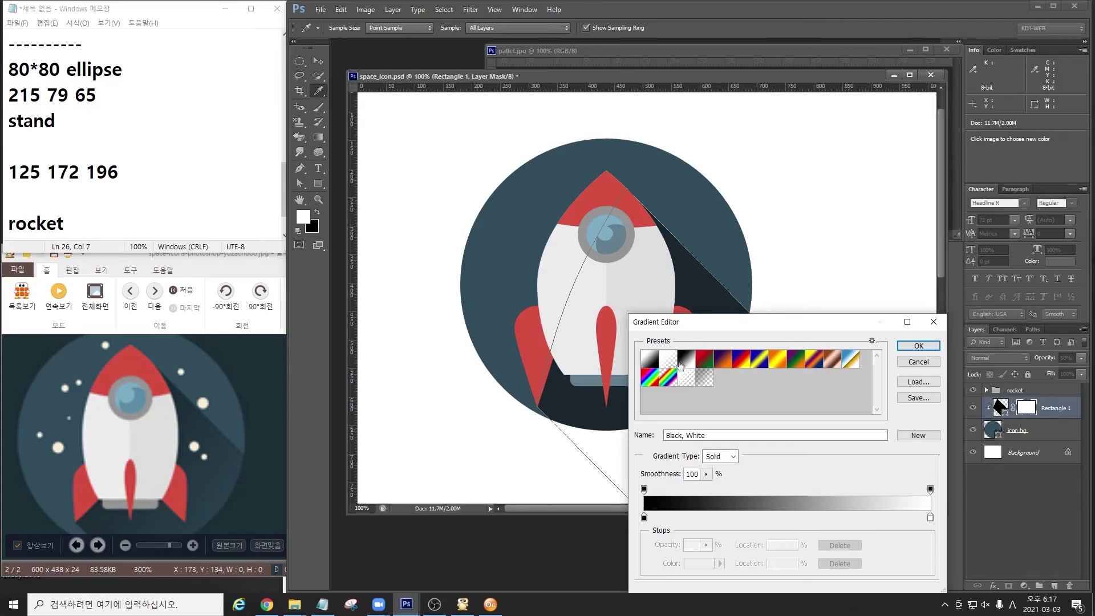
pyautogui.click(910, 349)
pyautogui.hotkey('ctrl', 'F1')
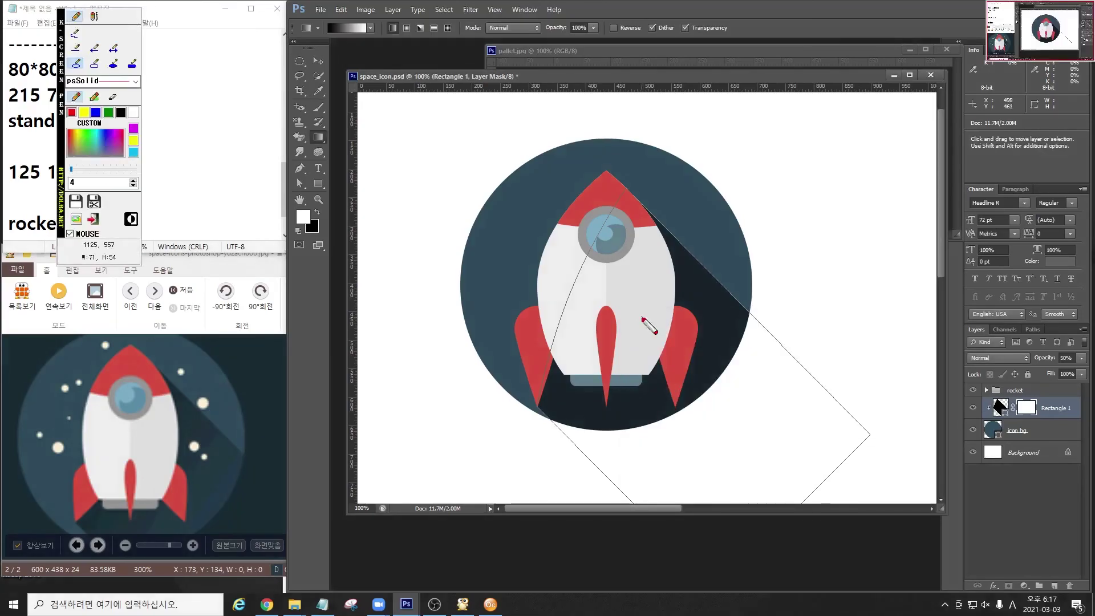
pyautogui.click(94, 48)
pyautogui.moveTo(568, 264); pyautogui.dragTo(728, 443)
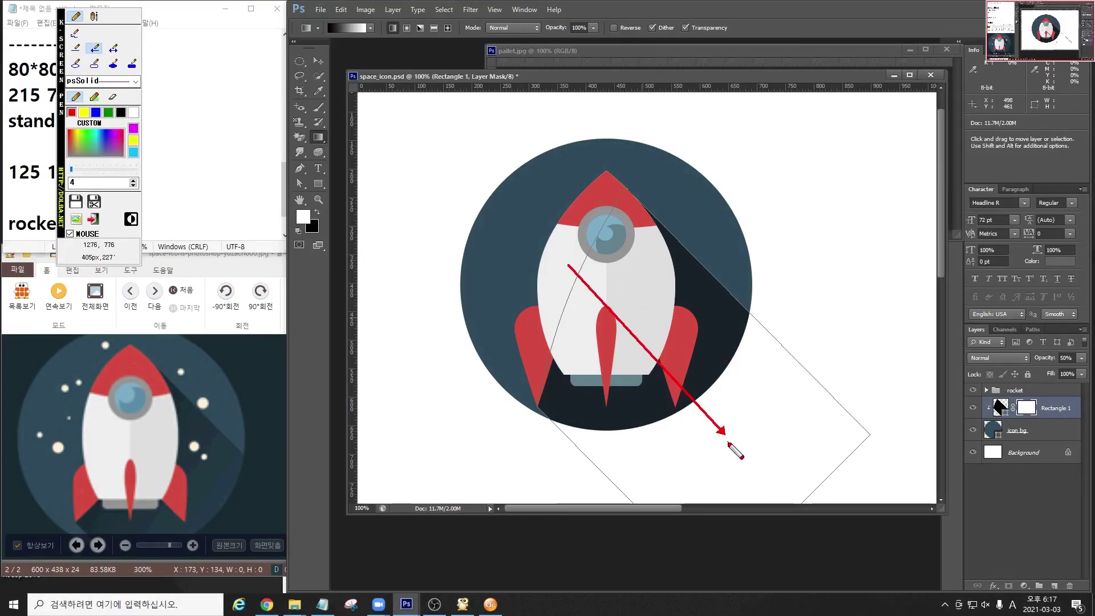
pyautogui.hotkey('ctrl', 'F1')
# Fill the shadow's mask with a diagonal linear black-to-white gradient so the shadow fades out toward the circle's lower-right edge.
pyautogui.moveTo(591, 272)
pyautogui.mouseDown()
pyautogui.moveTo(692, 404)
pyautogui.moveTo(598, 279)
pyautogui.mouseUp()
pyautogui.hotkey('ctrl', 'z')
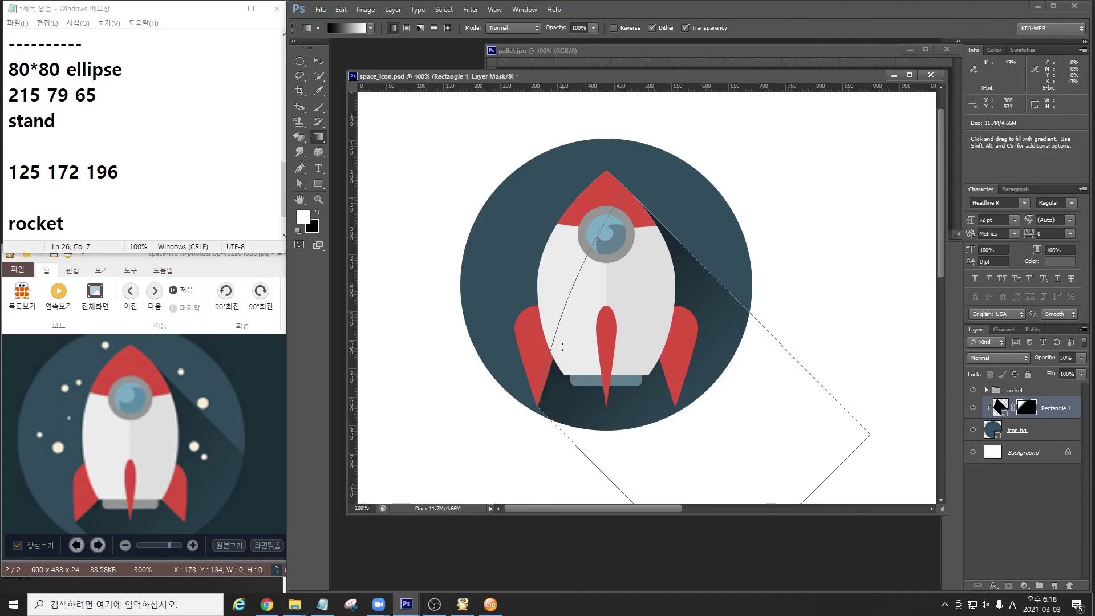
pyautogui.hotkey('ctrl', 'F1')
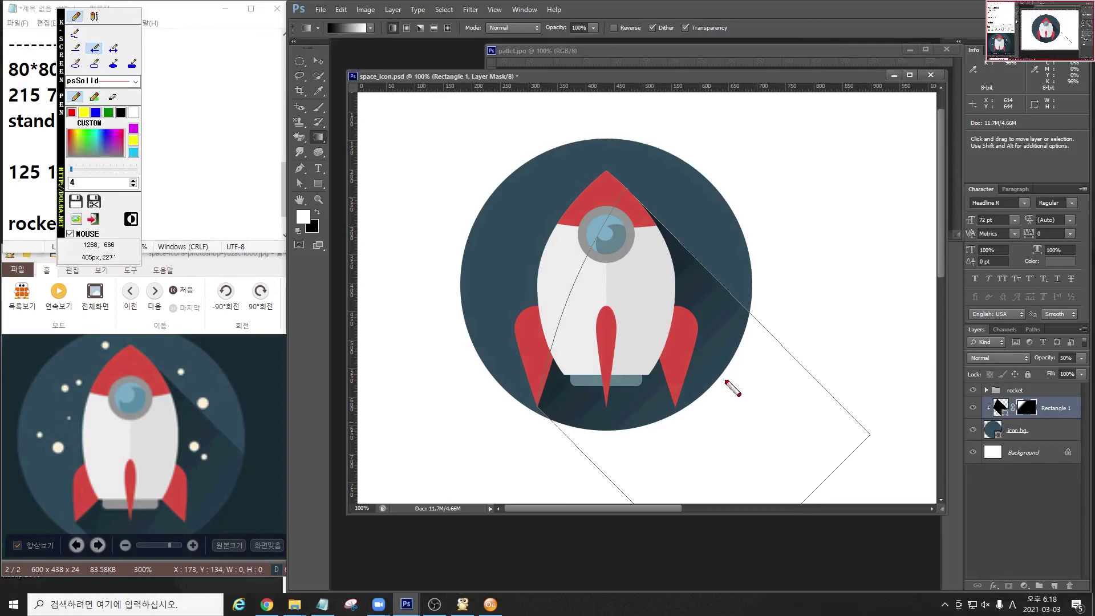
pyautogui.moveTo(716, 404); pyautogui.dragTo(626, 307)
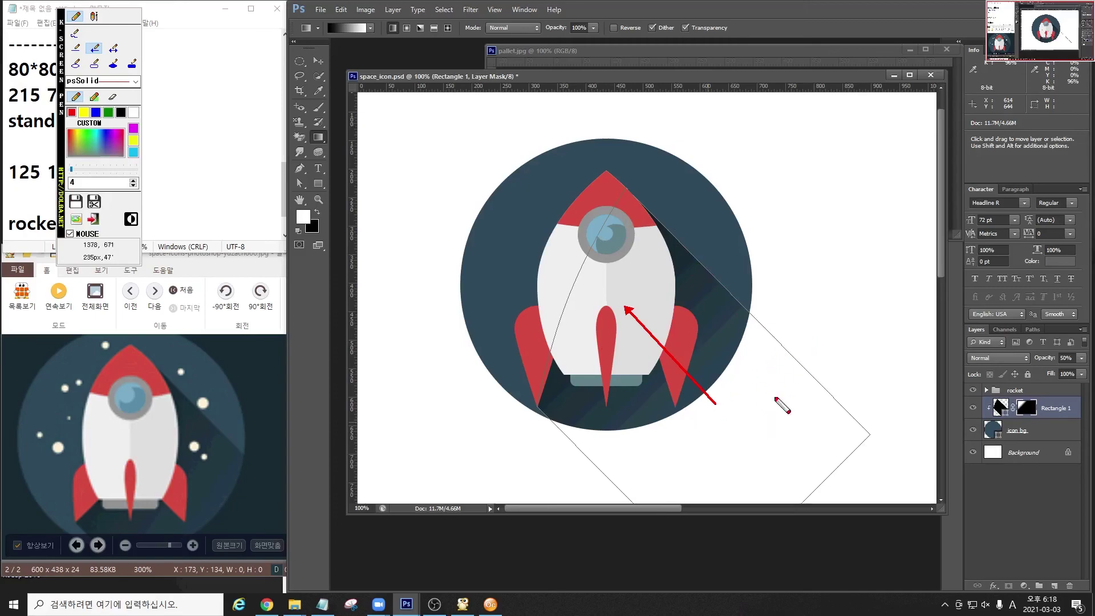
pyautogui.press('Escape')
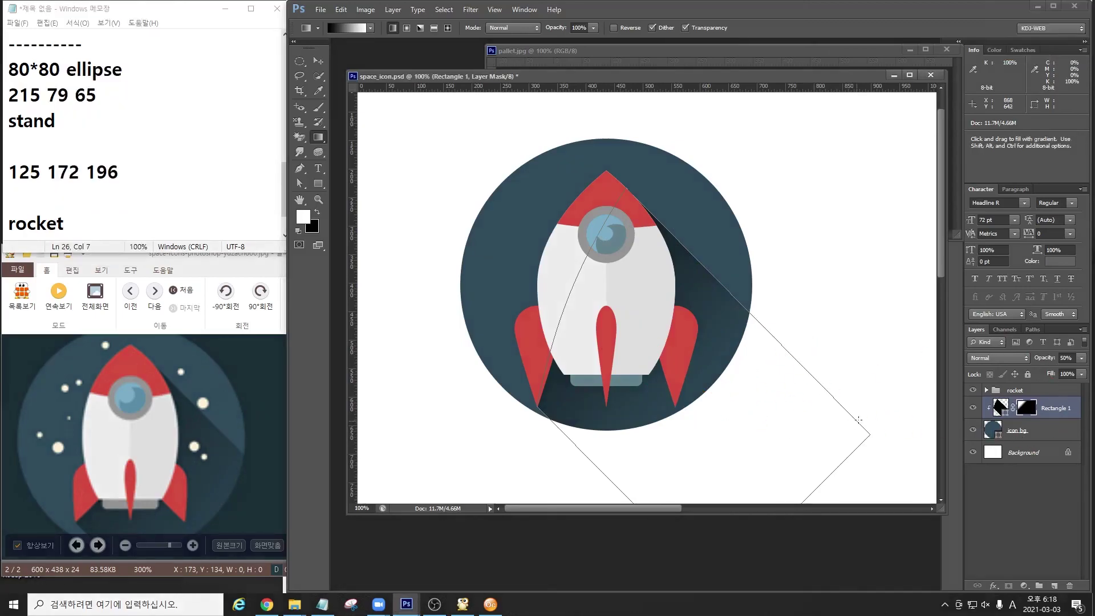
# Select the rocket group, sample the peach swatch from pallet.jpg as the foreground colour, and return to space_icon.psd.
pyautogui.click(1012, 390)
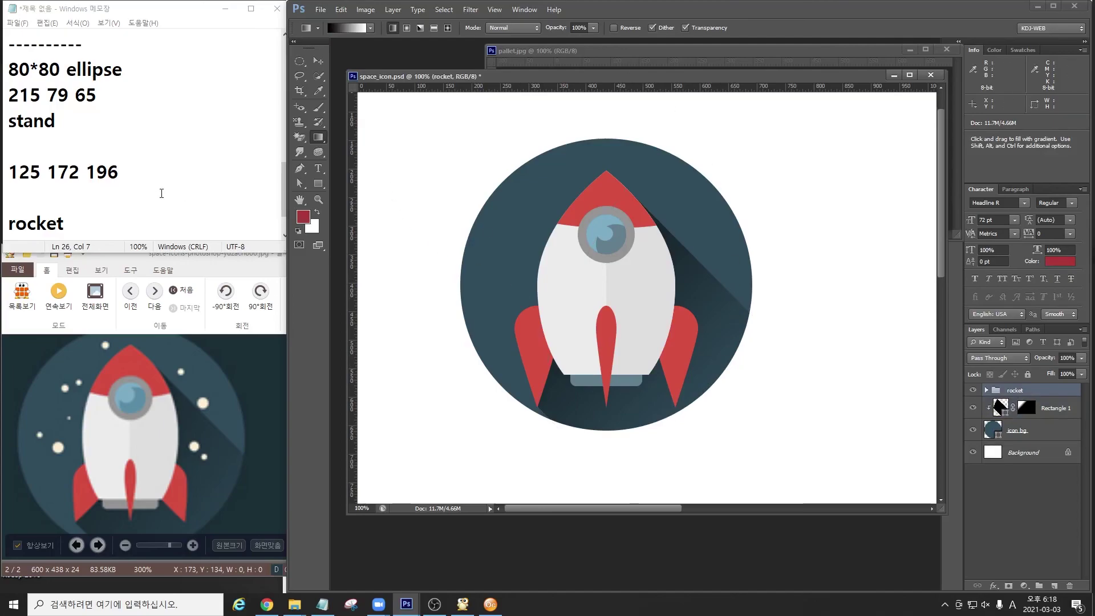
pyautogui.click(565, 52)
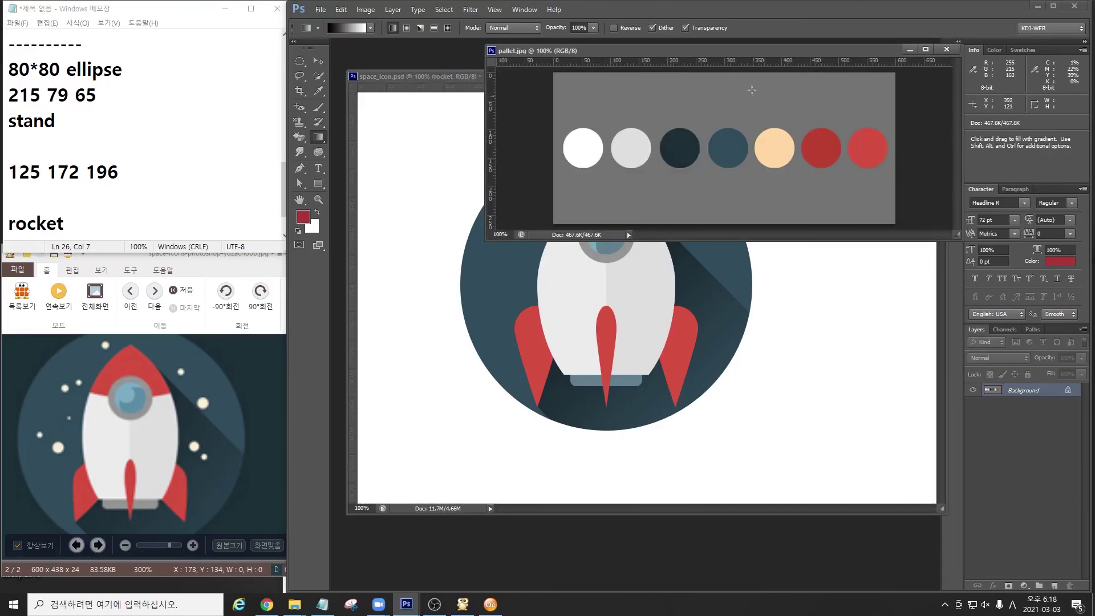
pyautogui.click(319, 92)
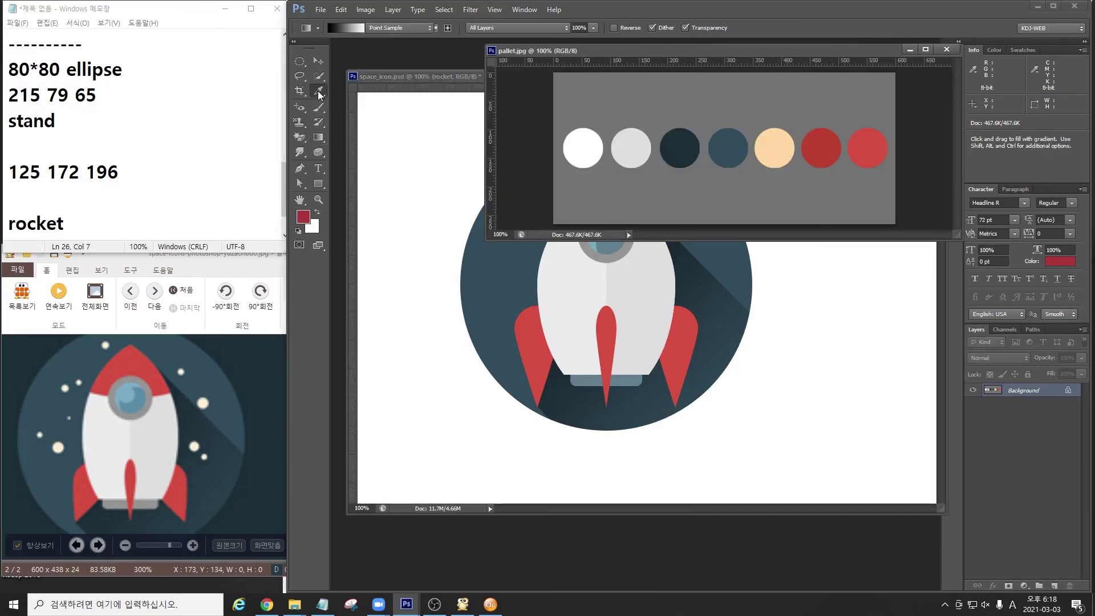
pyautogui.click(780, 148)
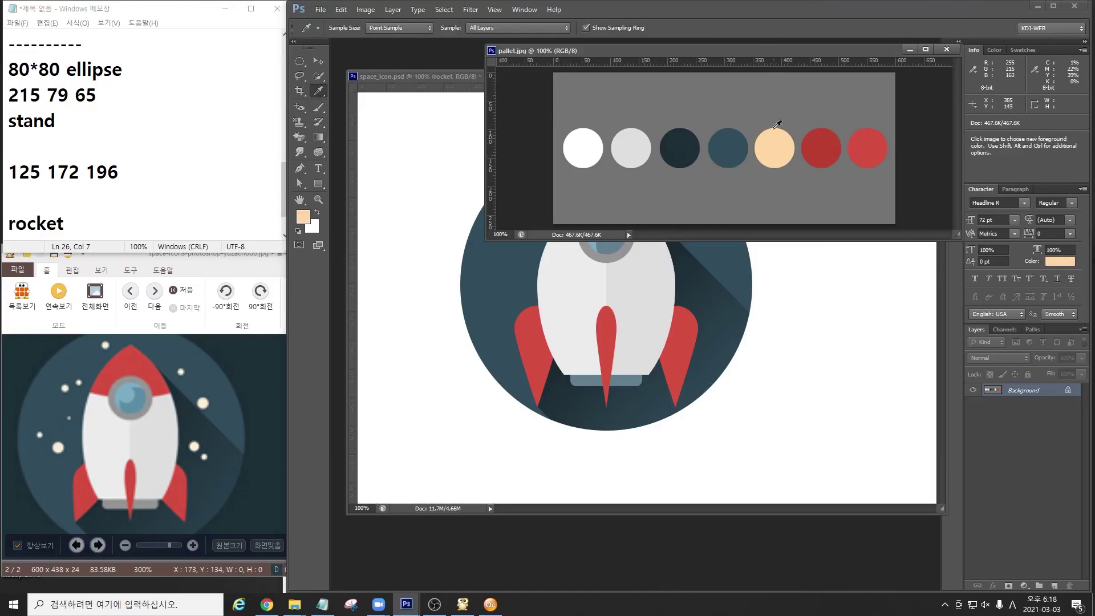
pyautogui.click(452, 77)
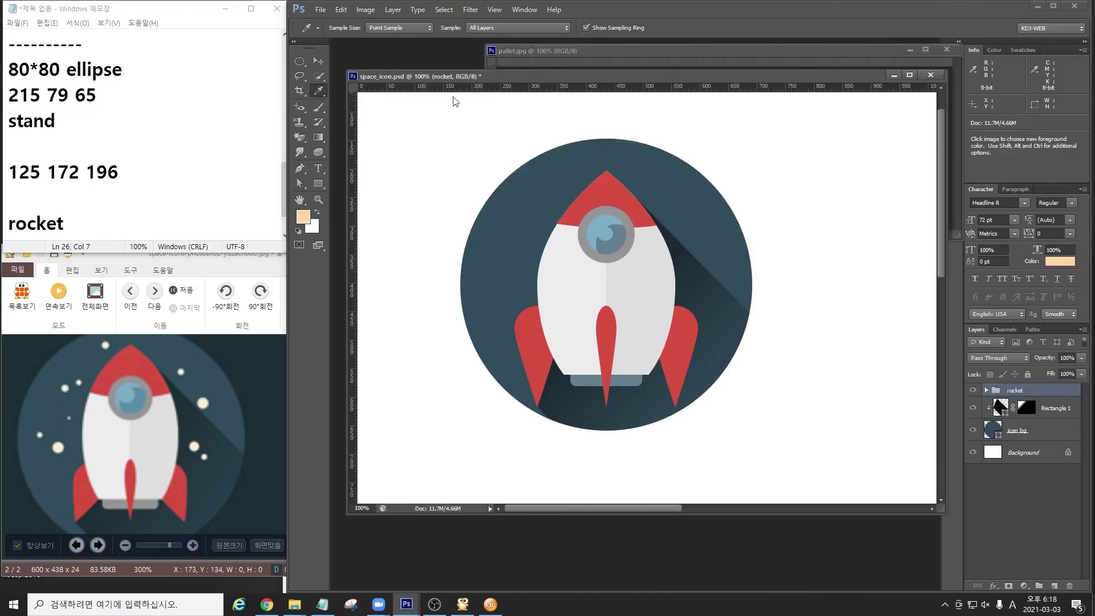
pyautogui.moveTo(454, 94); pyautogui.dragTo(455, 111)
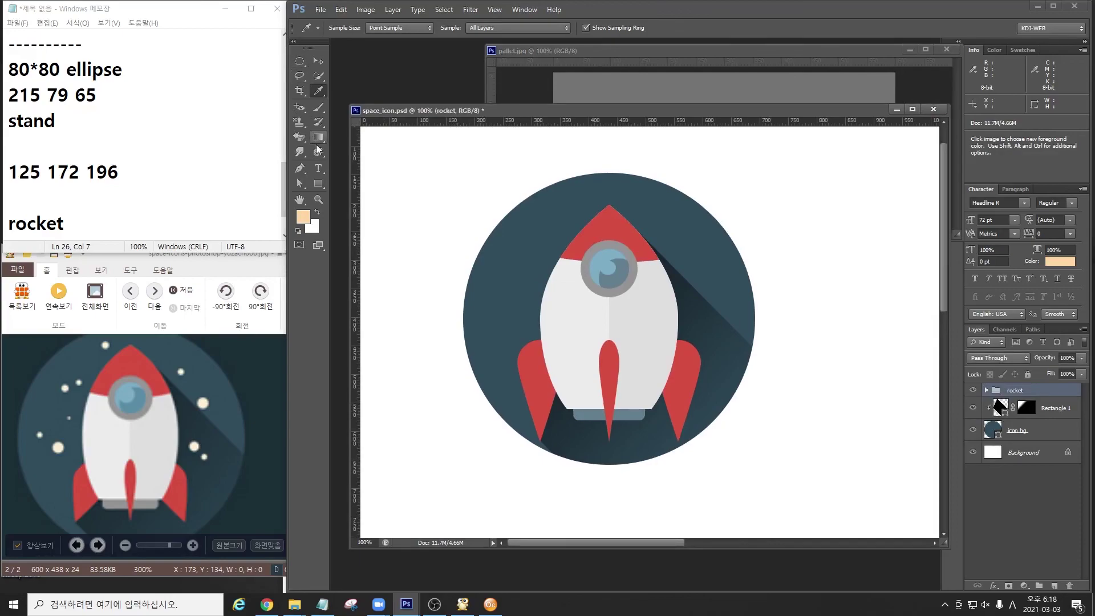
# Draw a star circle about 9 px wide with the Ellipse tool left of the nose cone, with peach fill and no stroke.
pyautogui.click(319, 184)
pyautogui.click(368, 203)
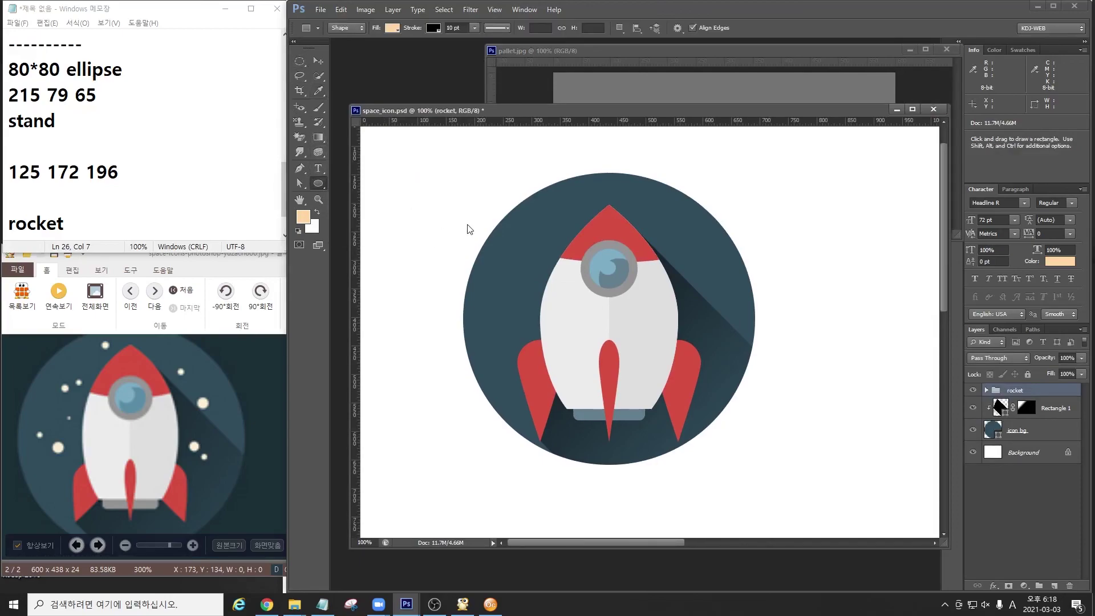
pyautogui.moveTo(527, 223); pyautogui.dragTo(550, 232)
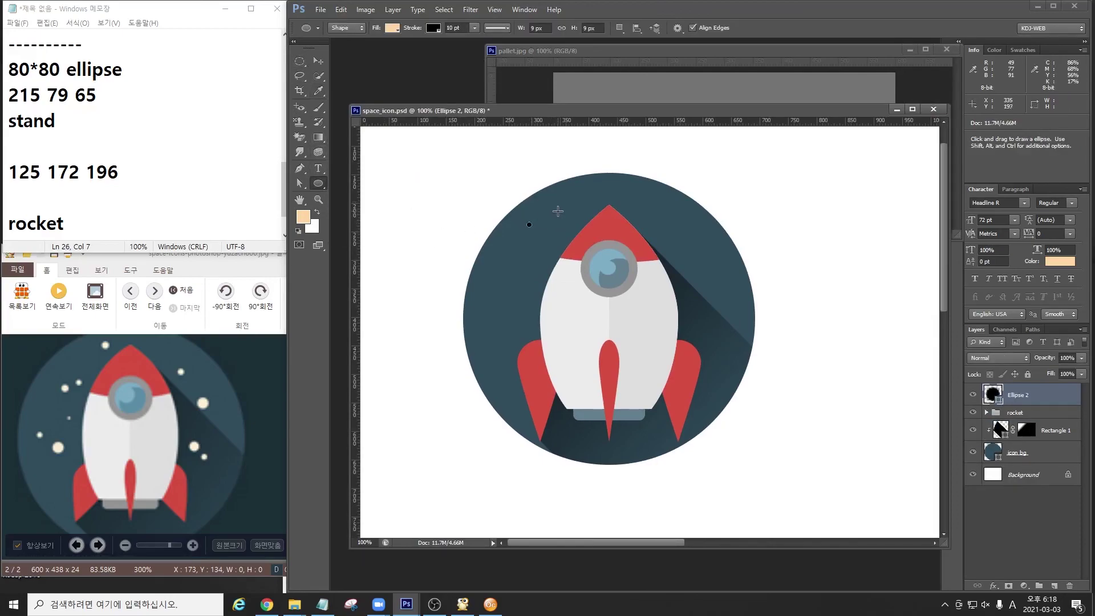
pyautogui.doubleClick(993, 394)
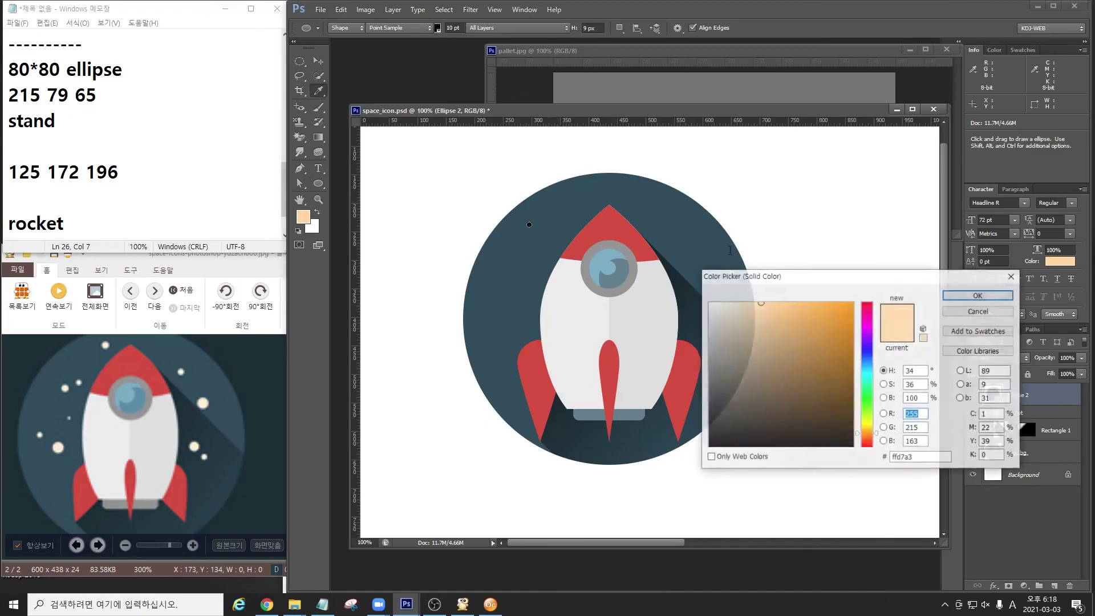
pyautogui.press('Escape')
pyautogui.click(435, 29)
pyautogui.click(385, 51)
# Add eight more peach star circles of varying sizes around the rocket, all on the same shape layer.
pyautogui.moveTo(551, 204); pyautogui.dragTo(566, 219)
pyautogui.moveTo(670, 227); pyautogui.dragTo(679, 237)
pyautogui.moveTo(720, 304); pyautogui.dragTo(724, 338)
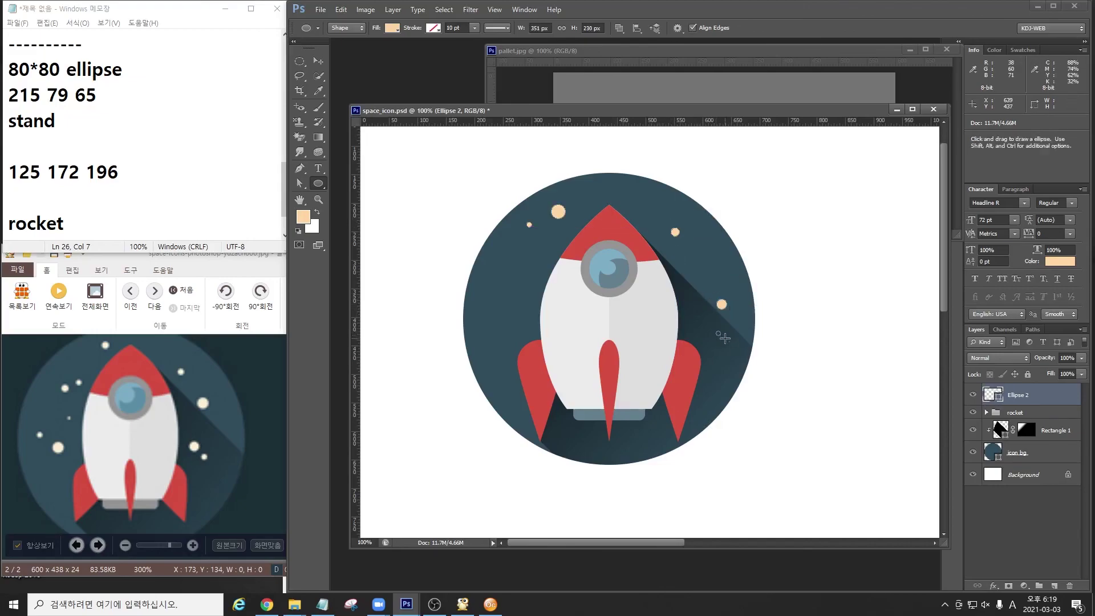
pyautogui.moveTo(638, 431); pyautogui.dragTo(643, 437)
pyautogui.moveTo(494, 327); pyautogui.dragTo(505, 339)
pyautogui.moveTo(487, 286); pyautogui.dragTo(500, 299)
pyautogui.moveTo(523, 286); pyautogui.dragTo(526, 290)
# Group the layers from the star ellipses down to icon bg and name the group icon1.
pyautogui.click(1036, 477)
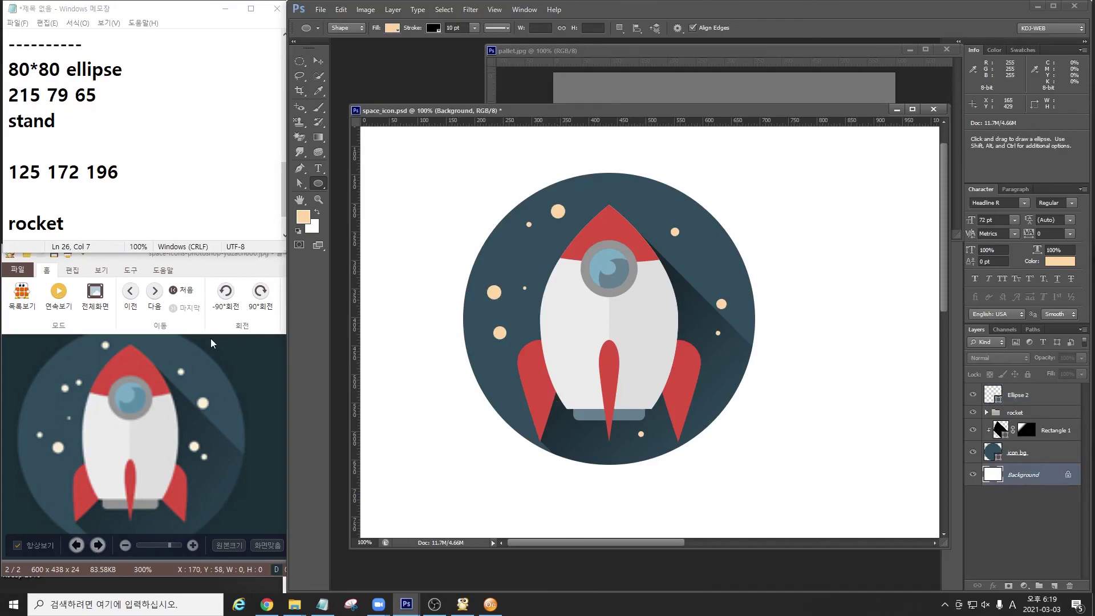
pyautogui.click(209, 376)
pyautogui.scroll(-2, 210, 368)
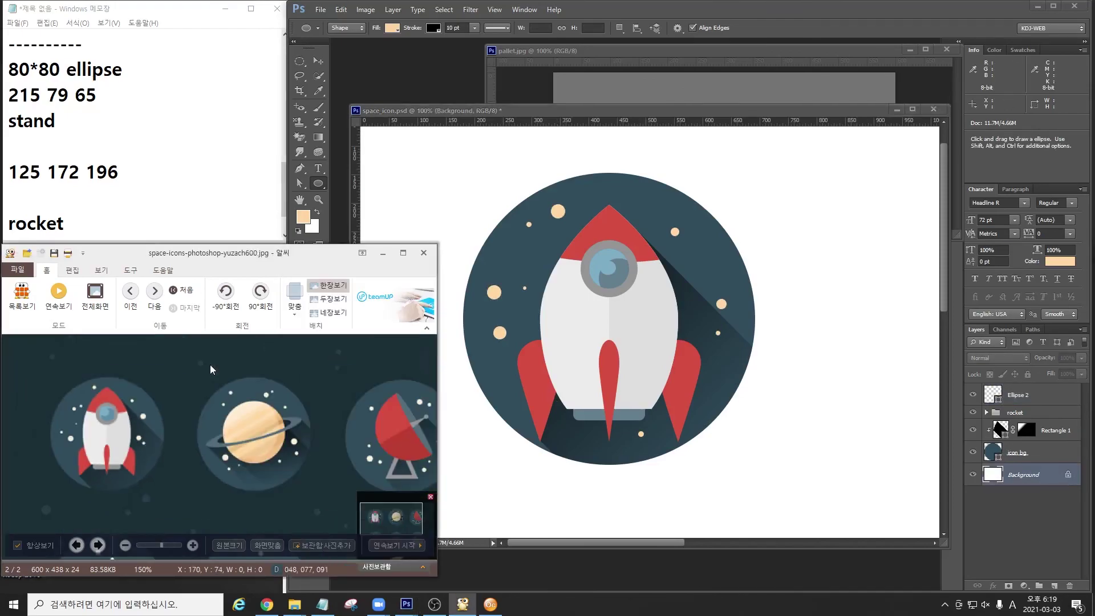
pyautogui.click(1023, 395)
pyautogui.click(1024, 395)
pyautogui.keyDown('shift'); pyautogui.click(1021, 452); pyautogui.keyUp('shift')
pyautogui.hotkey('ctrl', 'g')
pyautogui.doubleClick(1019, 390)
pyautogui.write('ic')
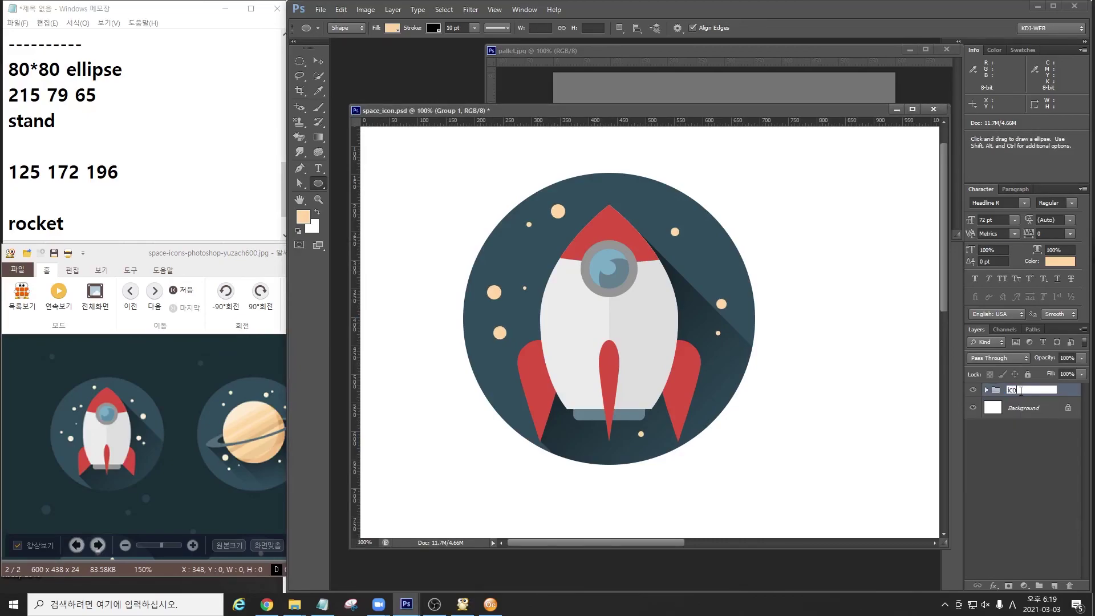
pyautogui.write('o')
pyautogui.write('n1')
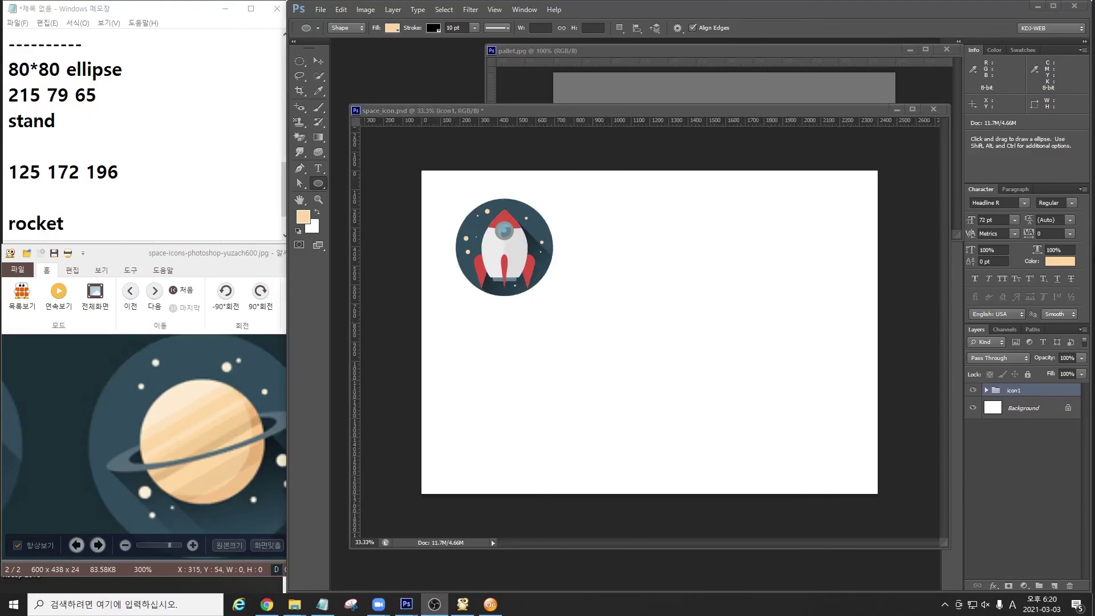